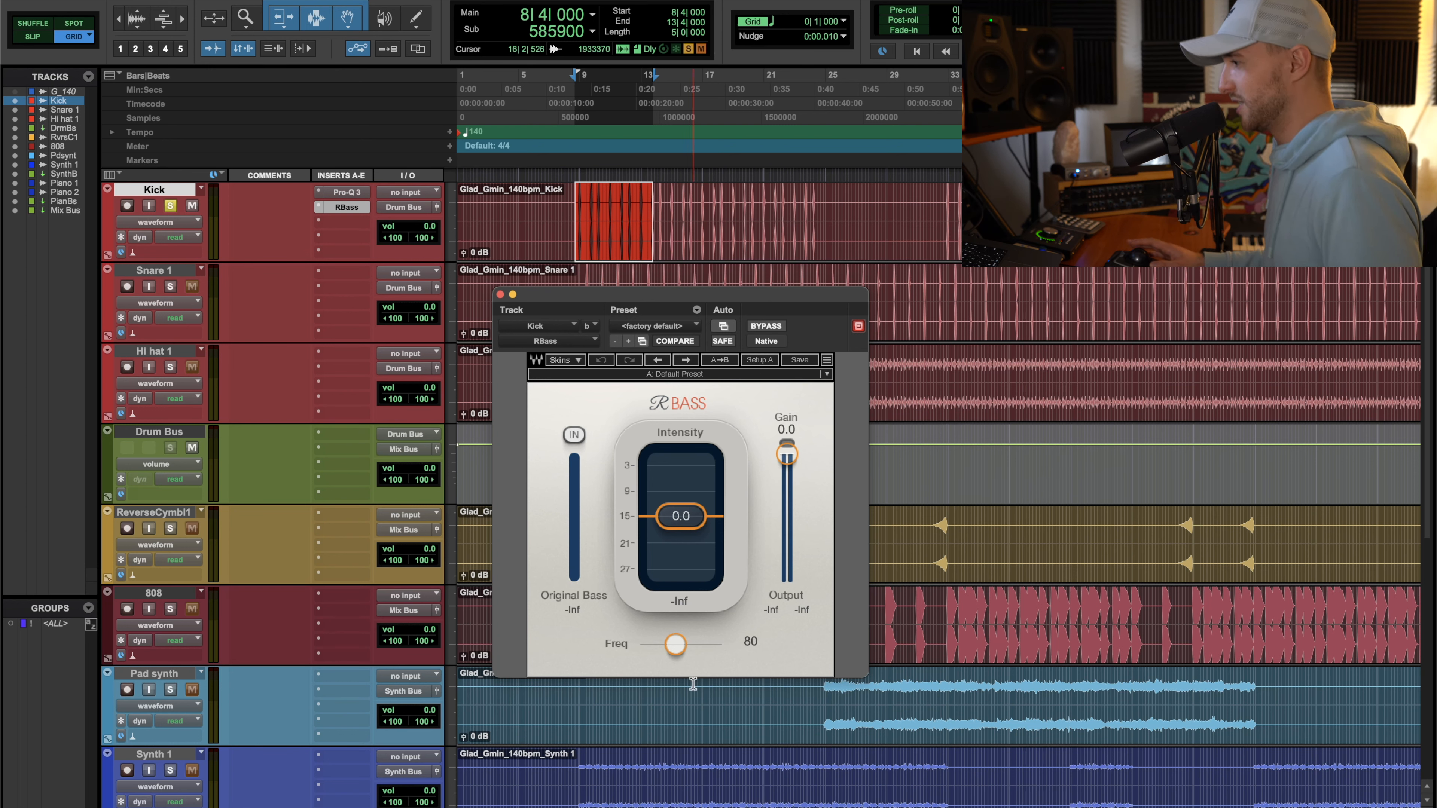
Set the Kick's RBass frequency to 50 and lower its intensity to -24.0
{"action": "left_click_drag", "start_coordinate": [750, 292], "coordinate": [673, 262]}
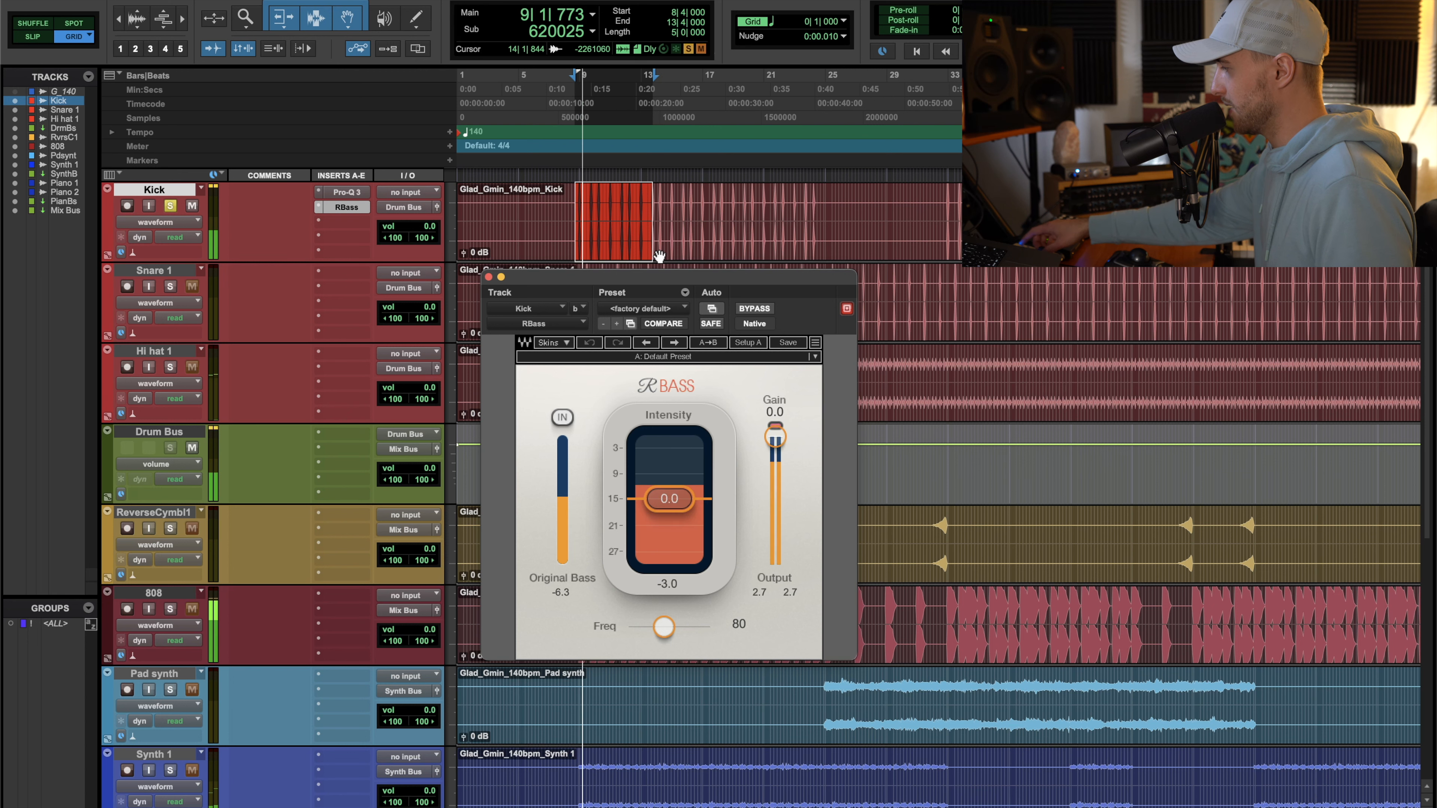
{"action": "left_click_drag", "start_coordinate": [664, 627], "coordinate": [646, 626]}
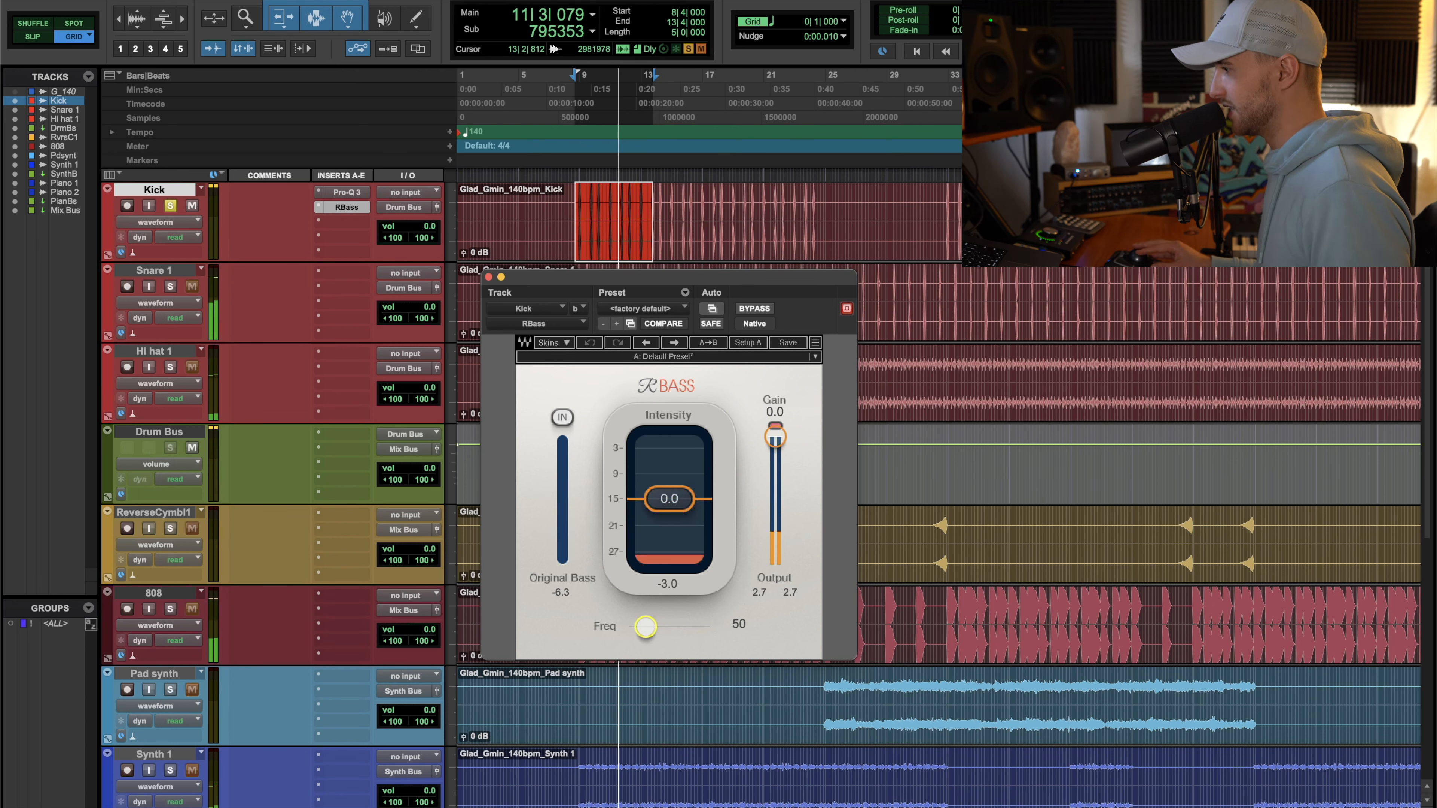
{"action": "left_click_drag", "start_coordinate": [697, 489], "coordinate": [697, 552]}
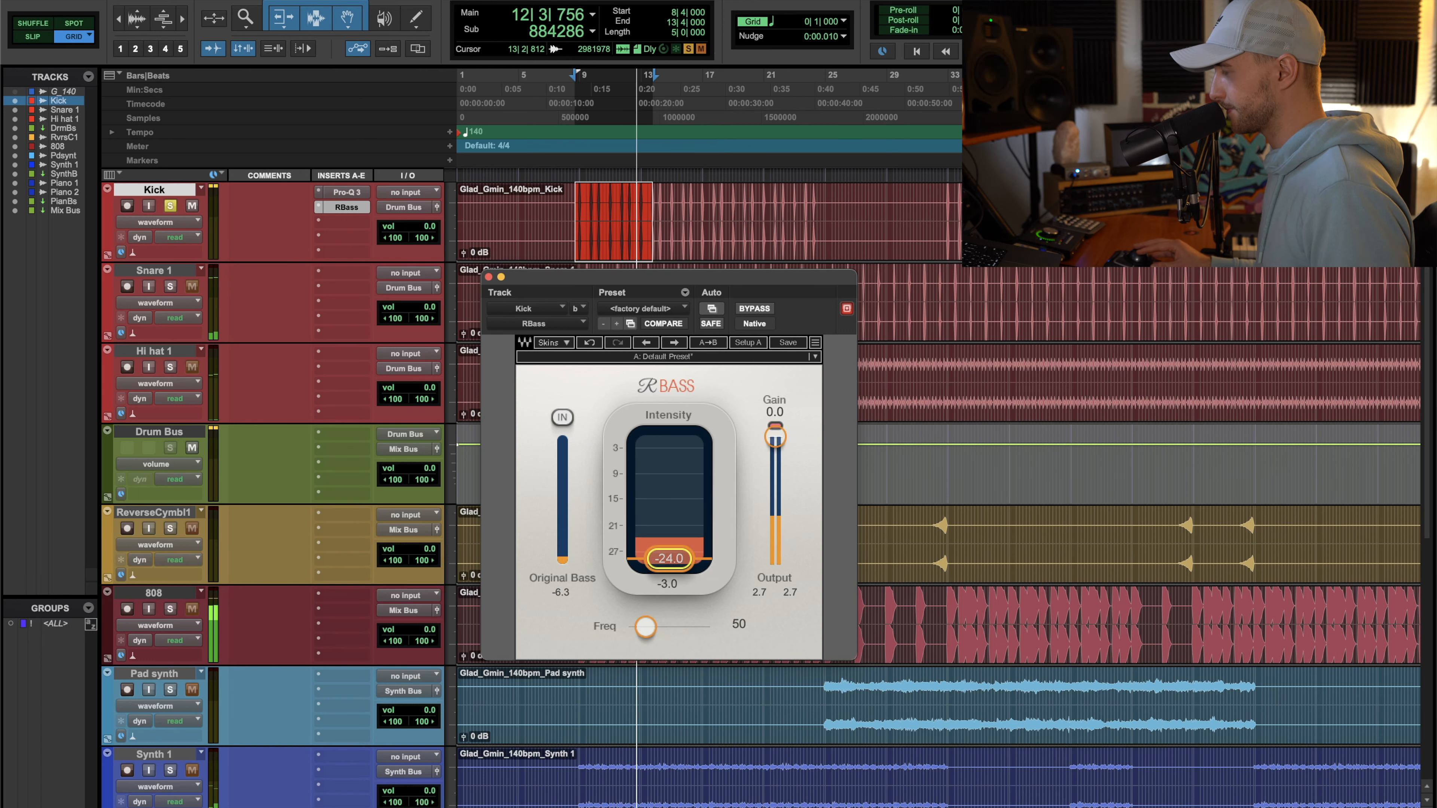
{"action": "mouse_move", "coordinate": [778, 302]}
{"action": "left_mouse_down"}
{"action": "mouse_move", "coordinate": [906, 305]}
{"action": "mouse_move", "coordinate": [773, 311]}
{"action": "mouse_move", "coordinate": [786, 312]}
{"action": "left_mouse_up"}
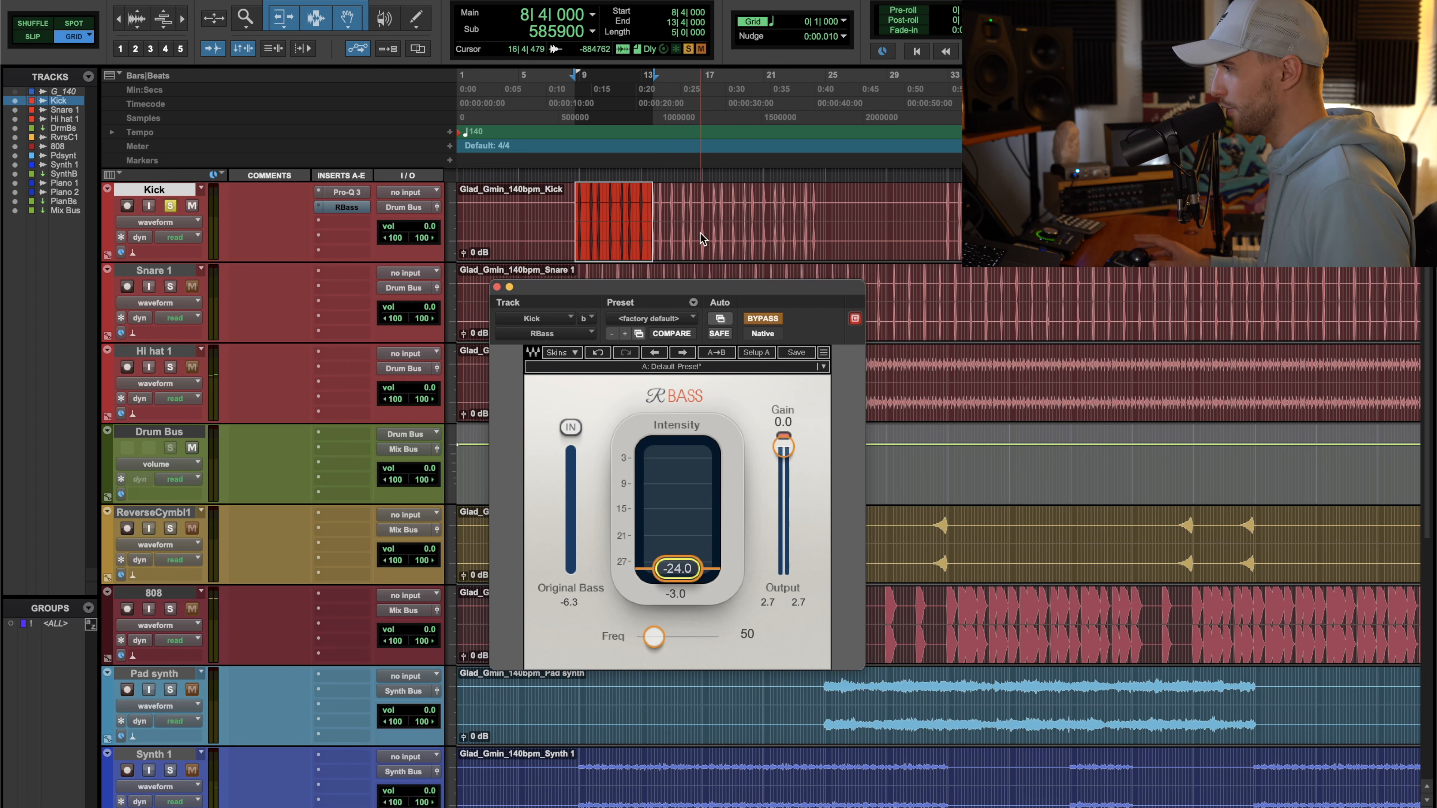
On the Kick's Pro-Q 3, solo the lowest bell band and move it to about 50.4 Hz
{"action": "key", "text": "t"}
{"action": "key", "text": "t"}
{"action": "scroll", "coordinate": [941, 246], "scroll_direction": "right", "scroll_amount": 6}
{"action": "scroll", "coordinate": [941, 247], "scroll_direction": "right", "scroll_amount": 4}
{"action": "scroll", "coordinate": [791, 249], "scroll_direction": "left", "scroll_amount": 2}
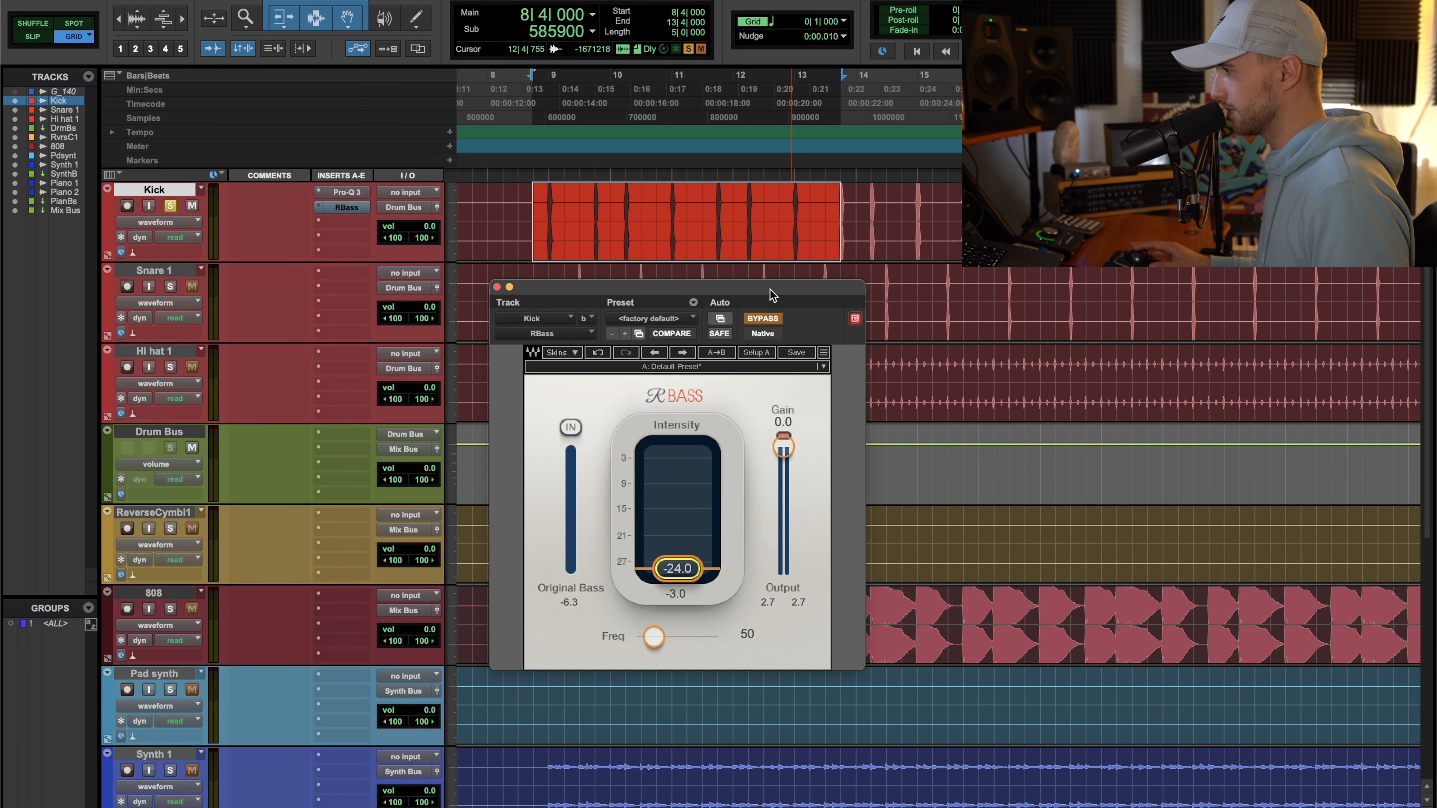
{"action": "left_click_drag", "start_coordinate": [770, 289], "coordinate": [768, 310]}
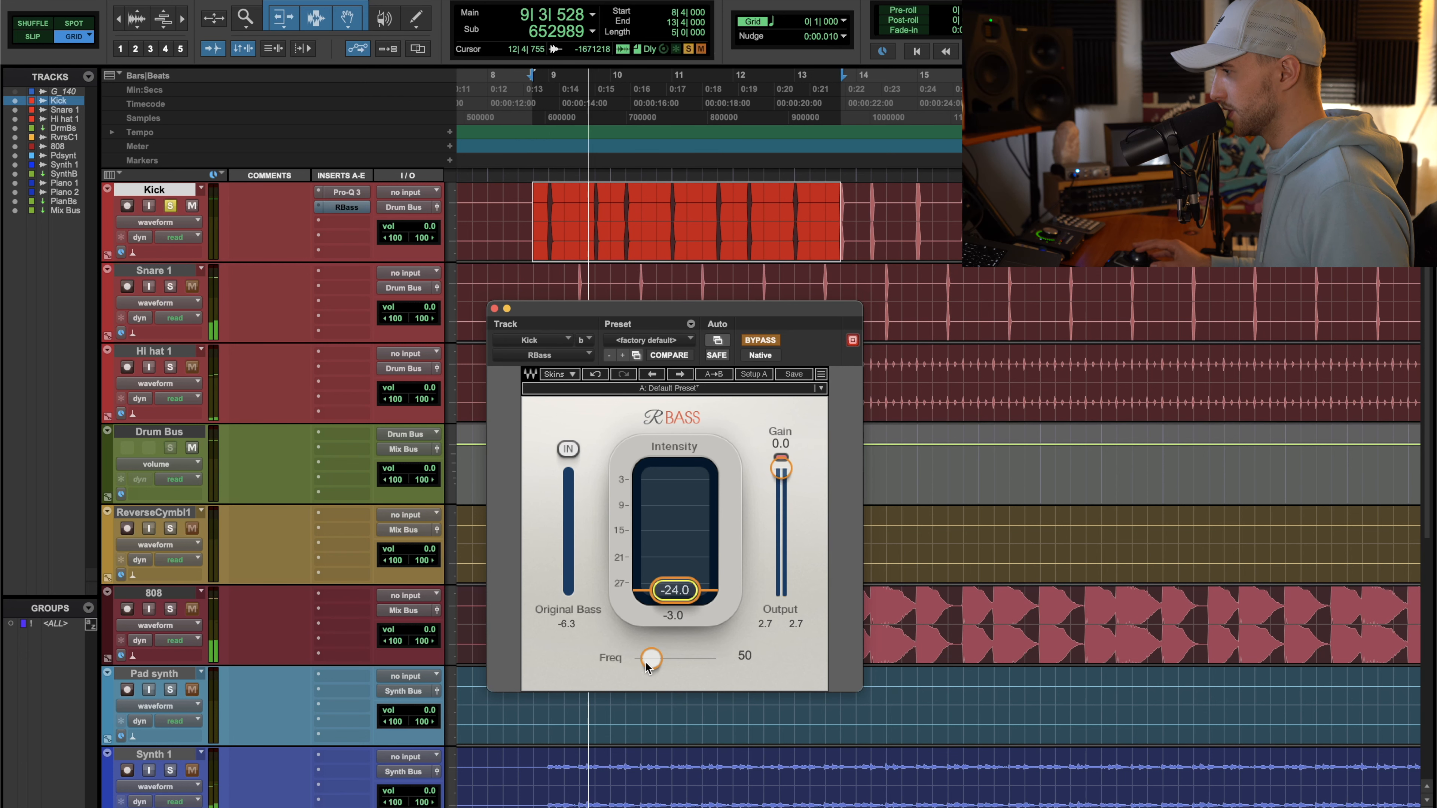
{"action": "left_click", "coordinate": [347, 193]}
{"action": "mouse_move", "coordinate": [658, 586]}
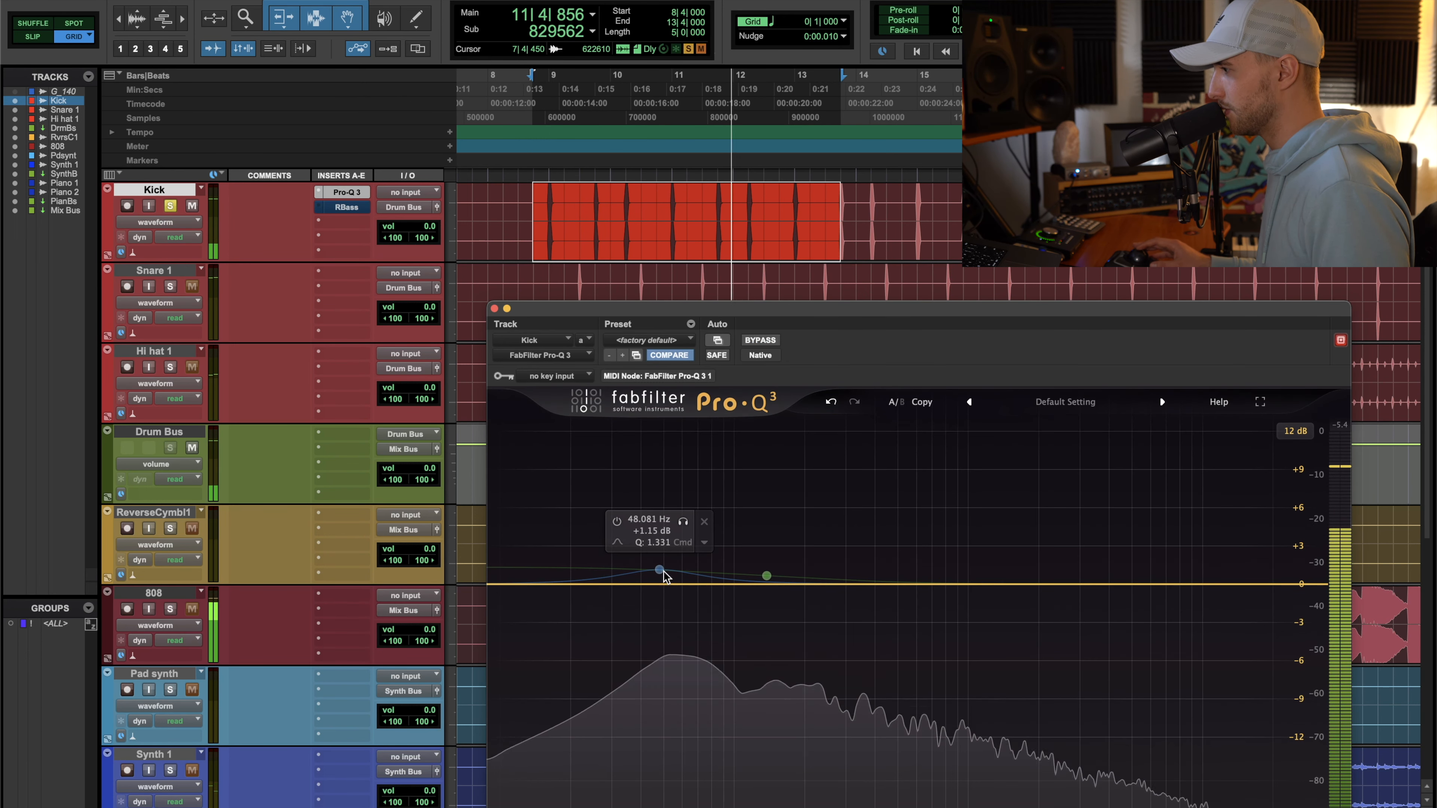
{"action": "left_click", "coordinate": [685, 521]}
{"action": "left_click_drag", "start_coordinate": [687, 526], "coordinate": [690, 526]}
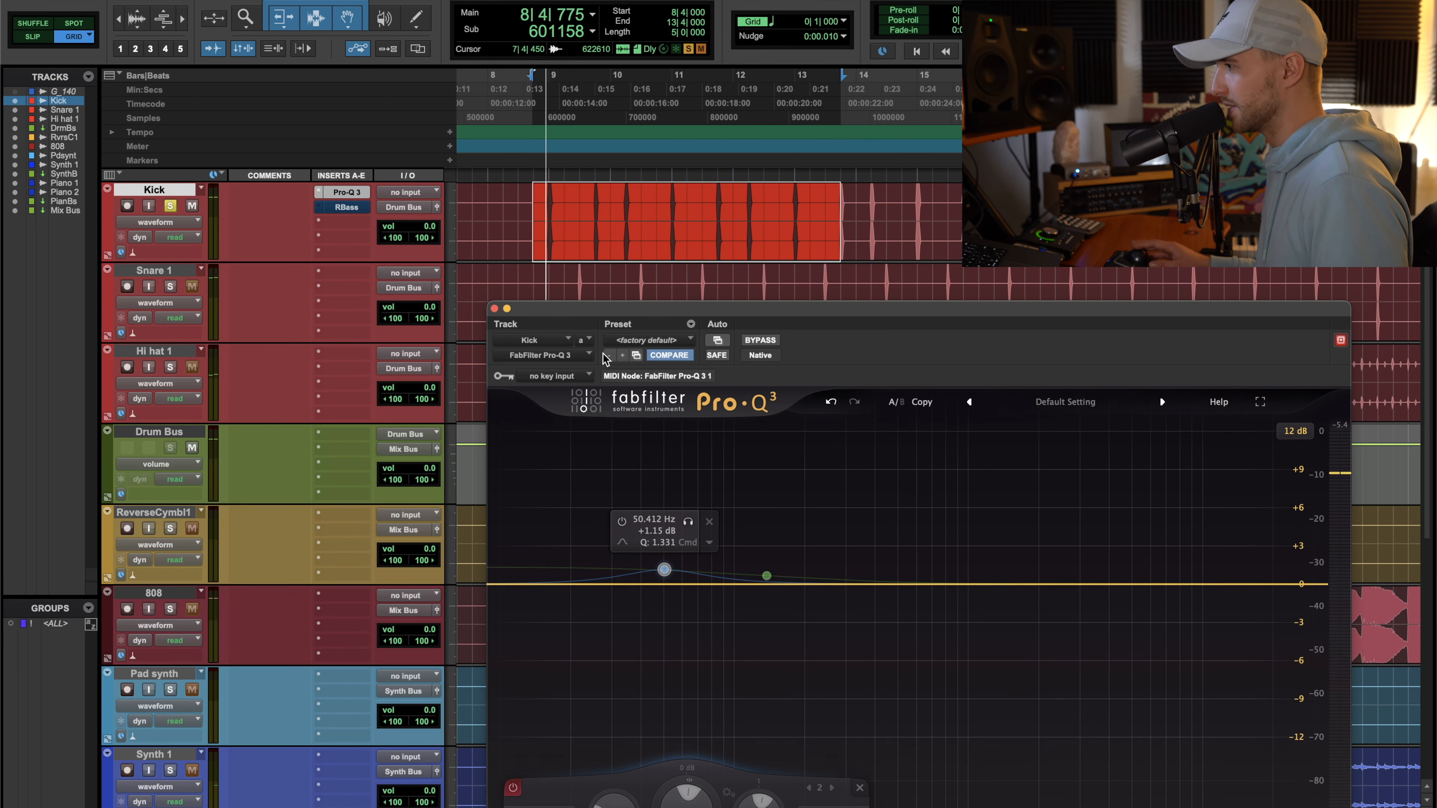
Set the Kick's RBass to intensity 2.0 and gain -3.5, and place it ahead of Pro-Q 3 in the insert chain
{"action": "left_click", "coordinate": [347, 207]}
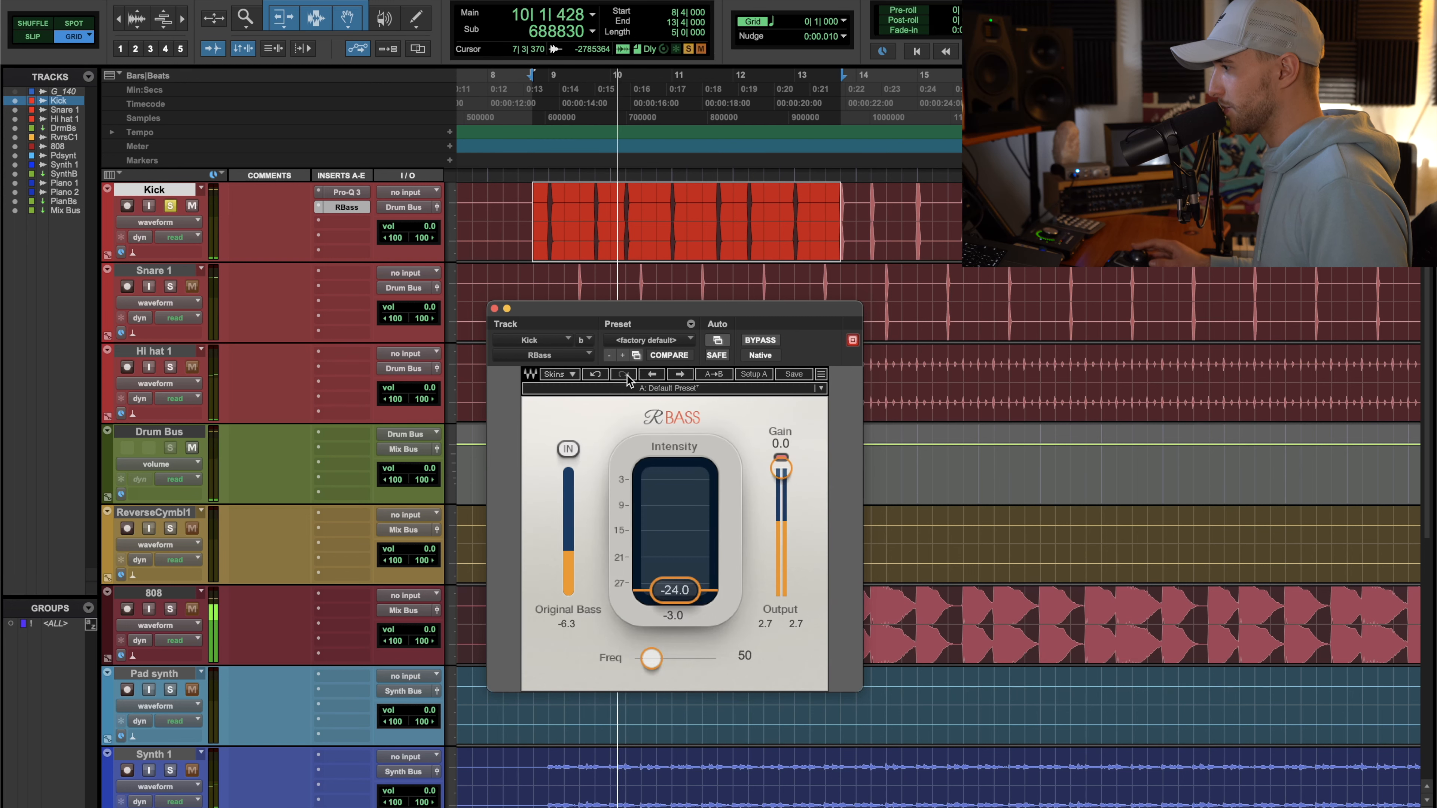
{"action": "left_click_drag", "start_coordinate": [674, 601], "coordinate": [675, 536]}
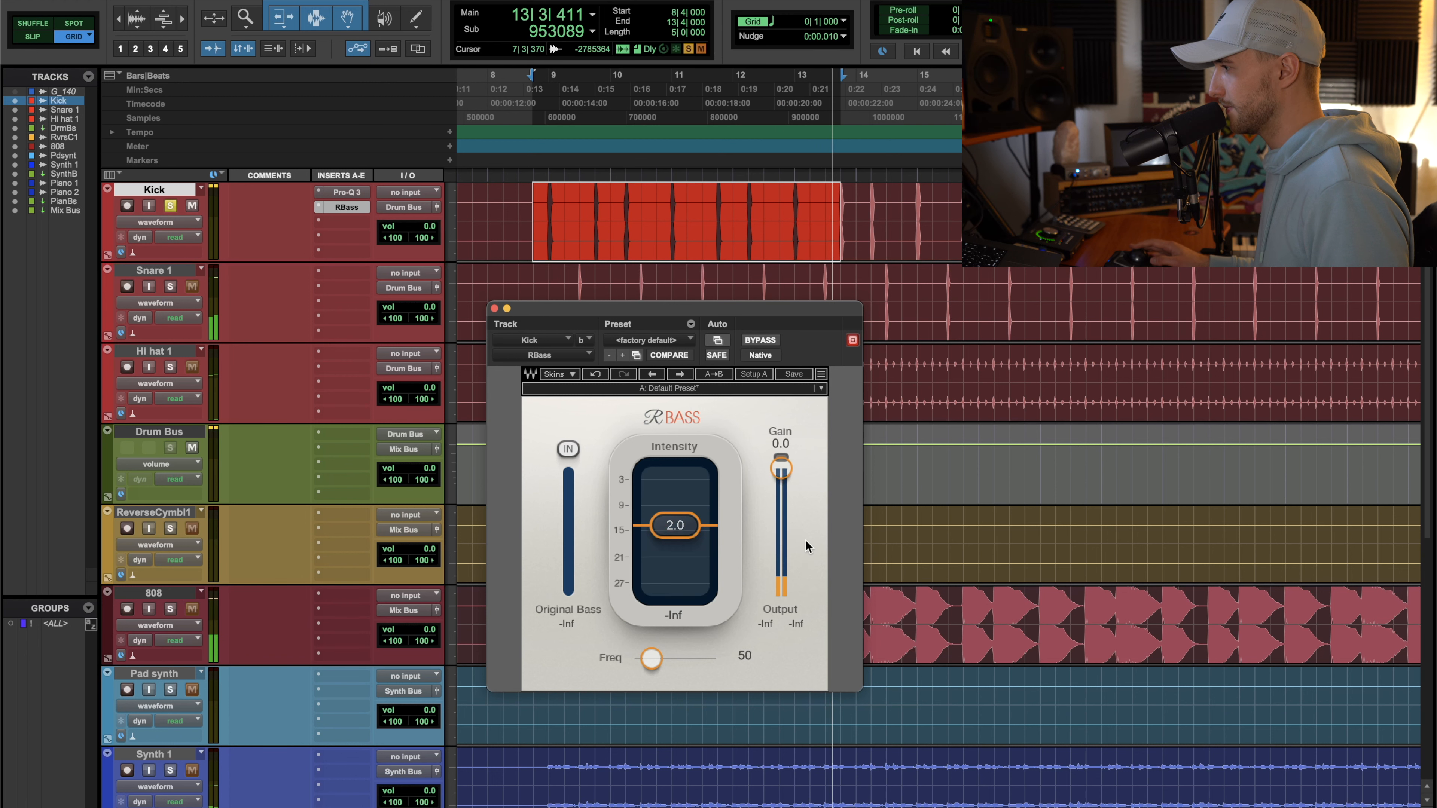
{"action": "key", "text": "space"}
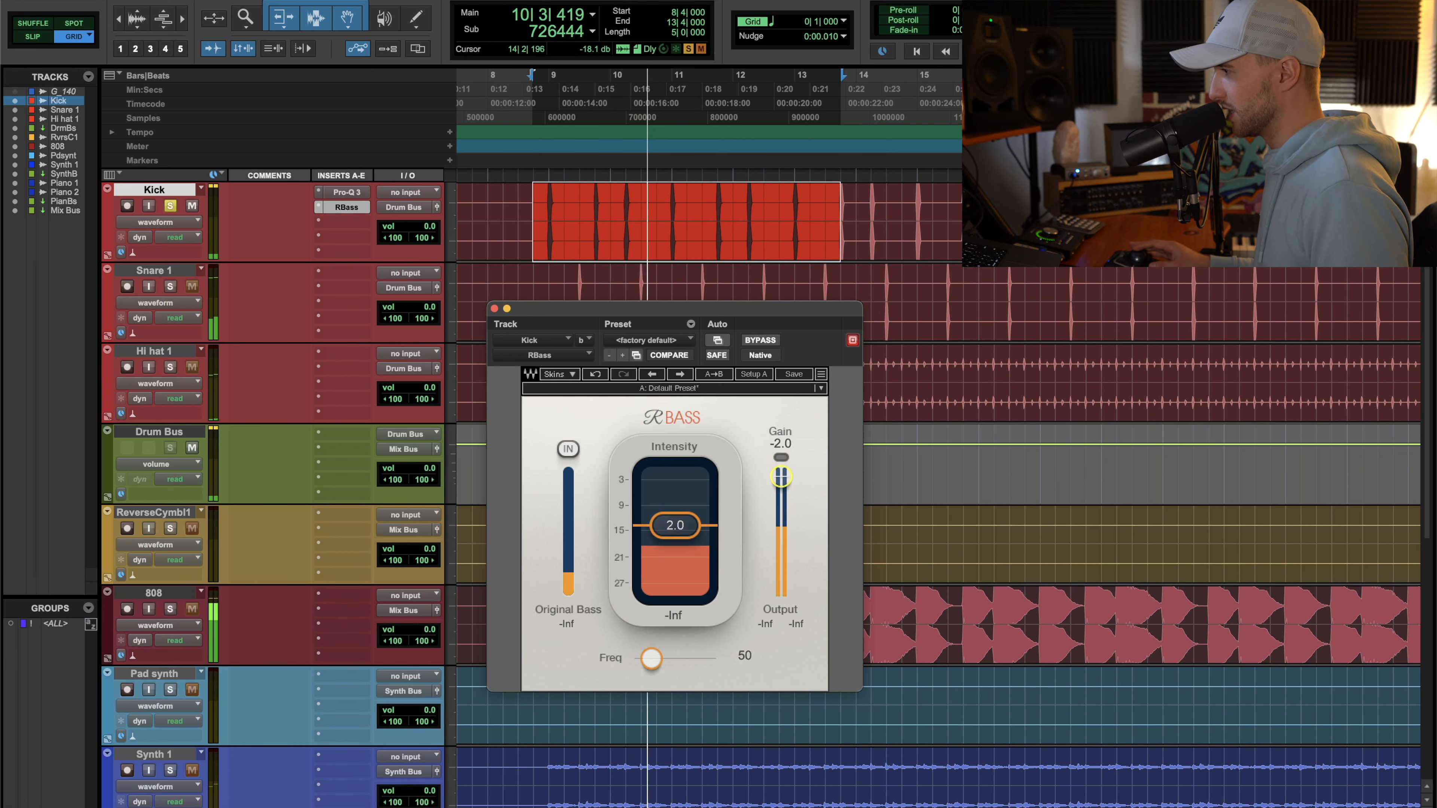
{"action": "left_click_drag", "start_coordinate": [687, 539], "coordinate": [688, 545]}
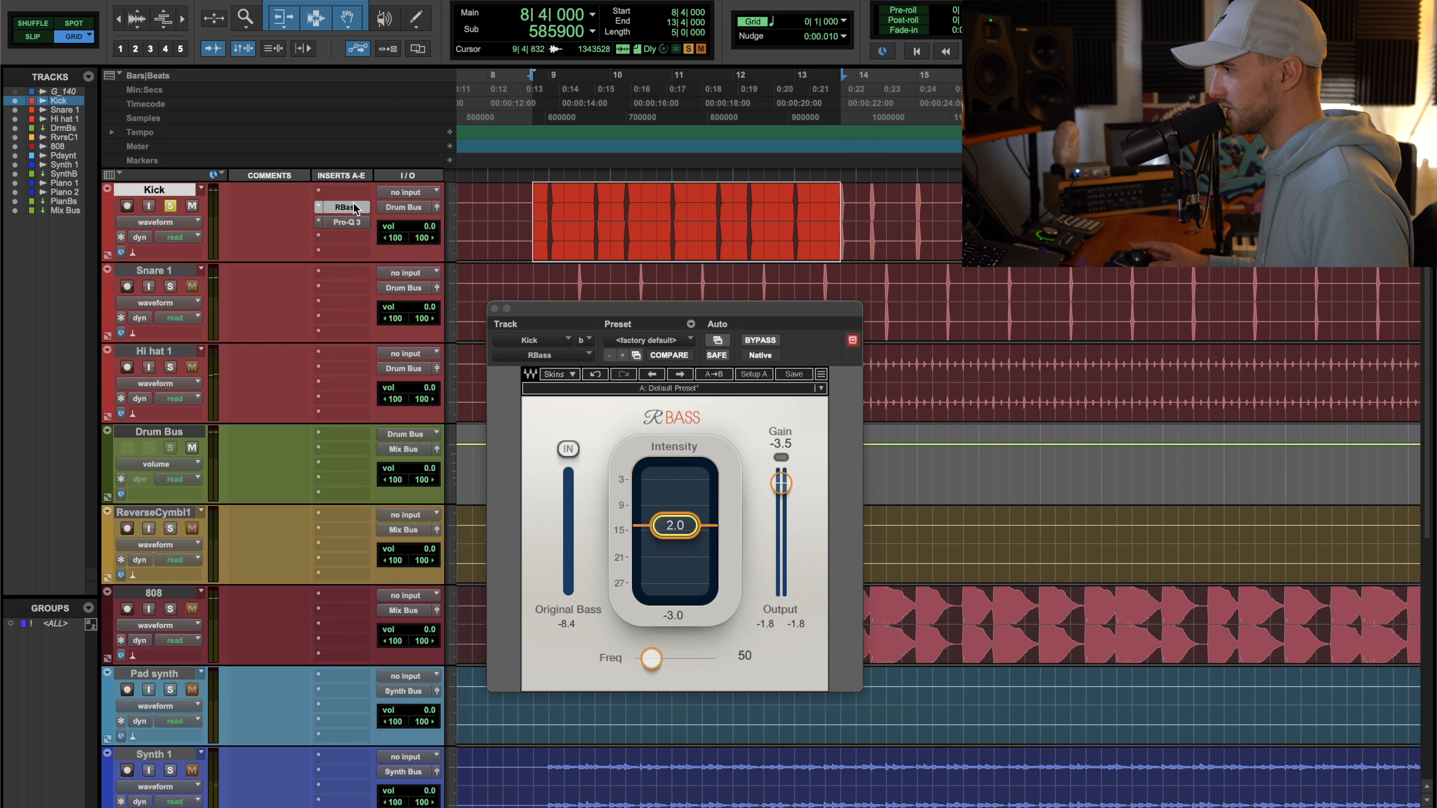
{"action": "left_click_drag", "start_coordinate": [350, 208], "coordinate": [346, 192]}
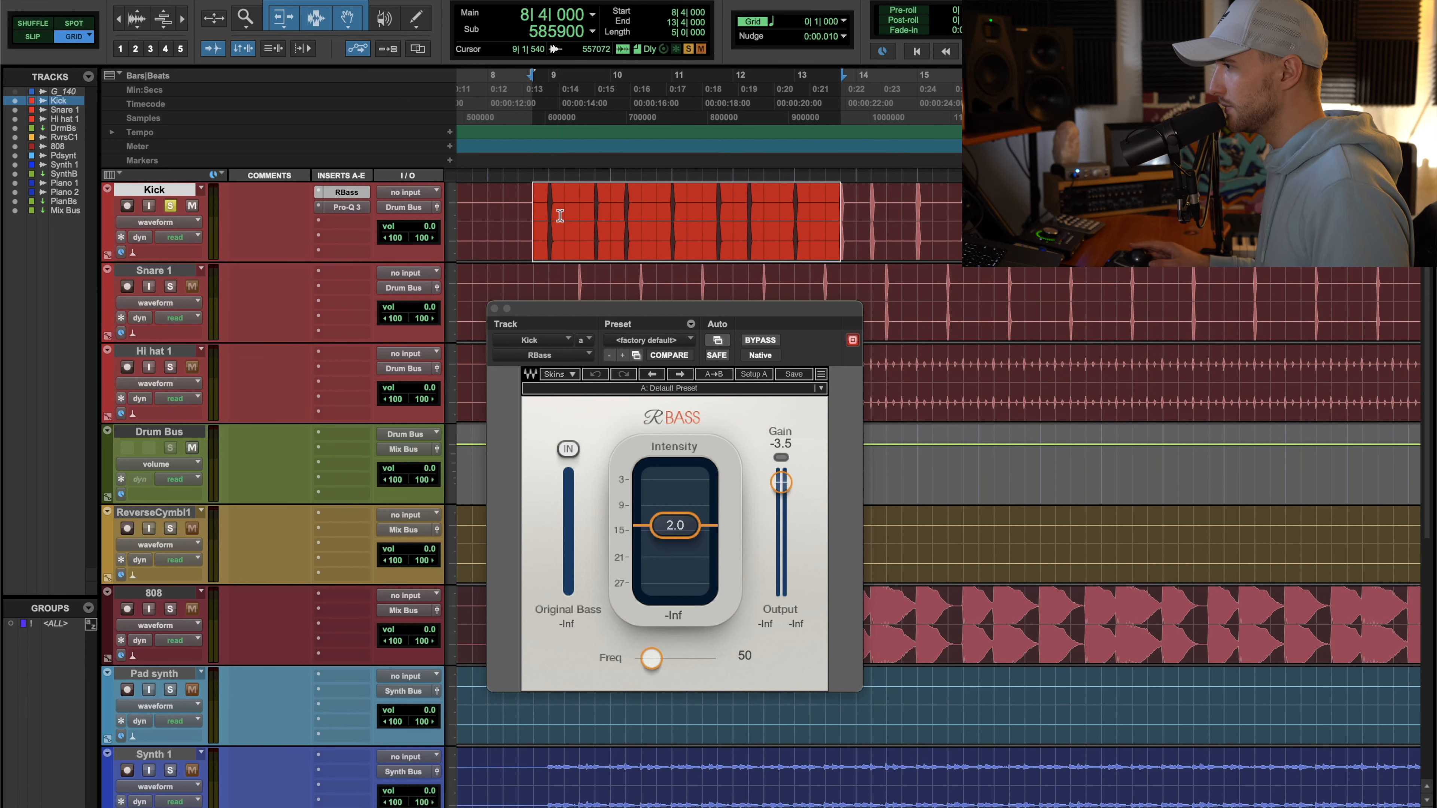
Add a 30 dB/oct Low Cut band just below 20 Hz in the Kick's Pro-Q 3
{"action": "left_click", "coordinate": [358, 208]}
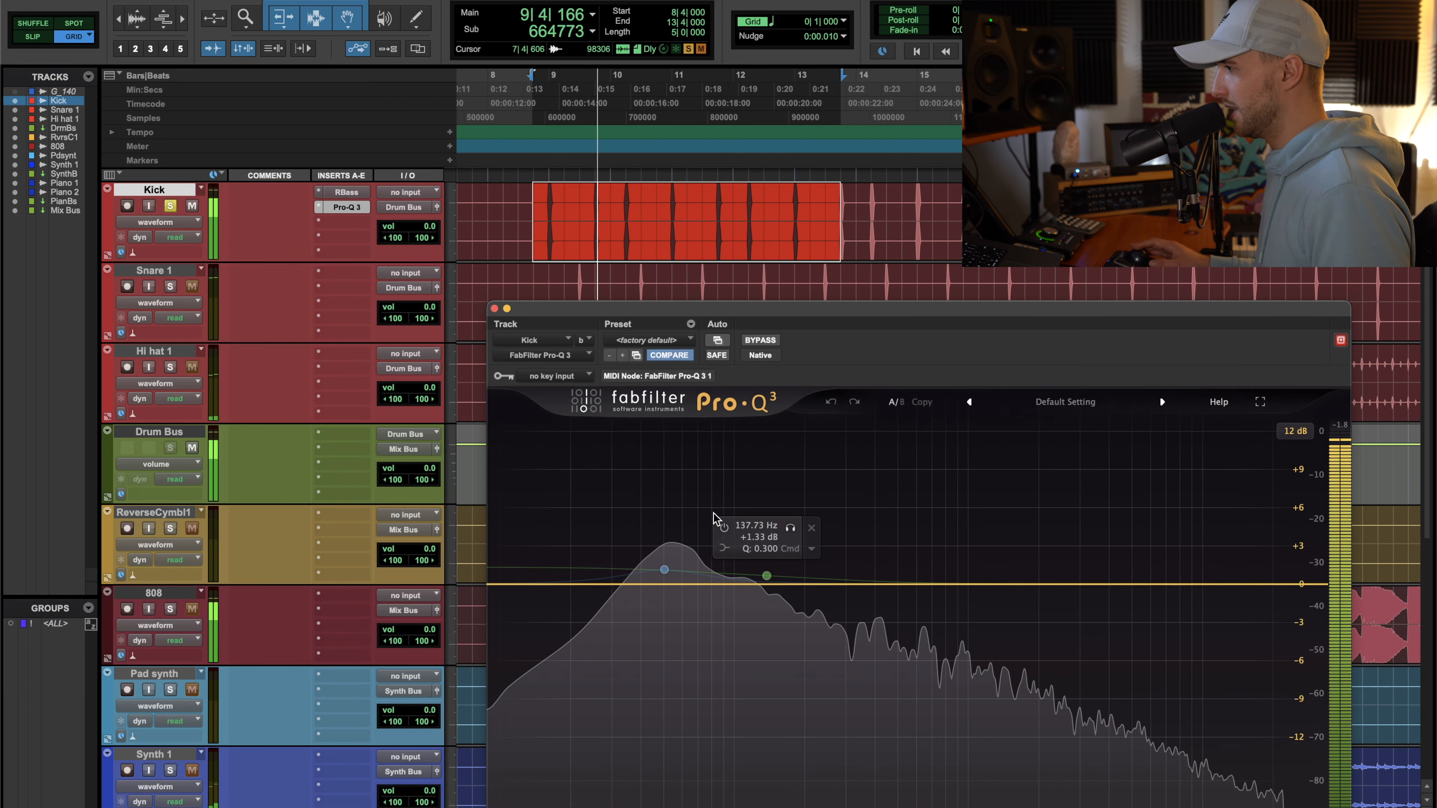
{"action": "left_click_drag", "start_coordinate": [724, 310], "coordinate": [658, 132]}
{"action": "left_click", "coordinate": [474, 405]}
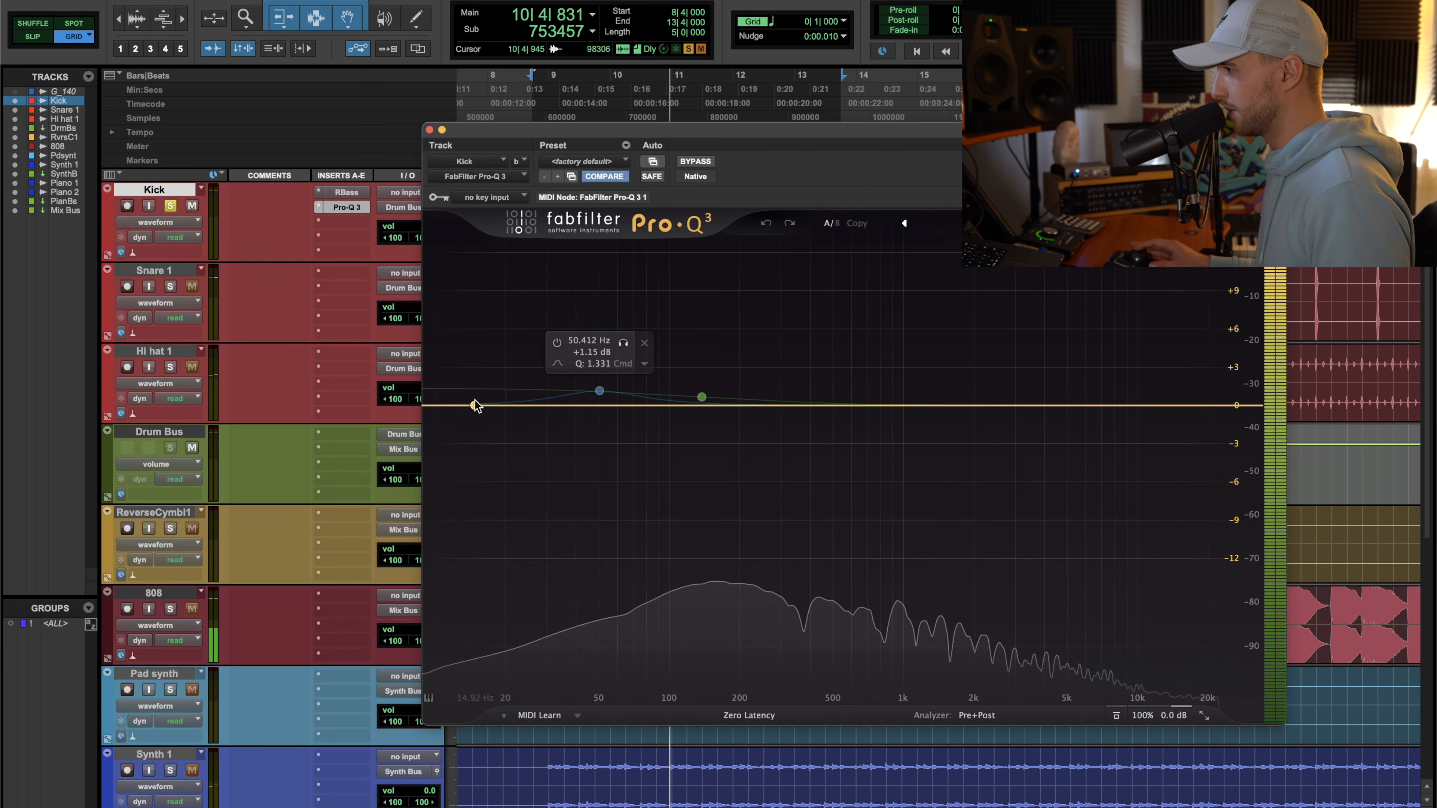
{"action": "left_click", "coordinate": [473, 405], "text": "alt+shift"}
{"action": "left_click", "coordinate": [473, 404], "text": "alt+shift"}
{"action": "left_click", "coordinate": [474, 404], "text": "alt+shift"}
{"action": "mouse_move", "coordinate": [474, 405]}
{"action": "left_mouse_down"}
{"action": "mouse_move", "coordinate": [519, 412]}
{"action": "mouse_move", "coordinate": [498, 405]}
{"action": "left_mouse_up"}
Switch the Pro-Q 3 processing mode to Natural Phase and play the Kick selection
{"action": "left_click", "coordinate": [749, 716]}
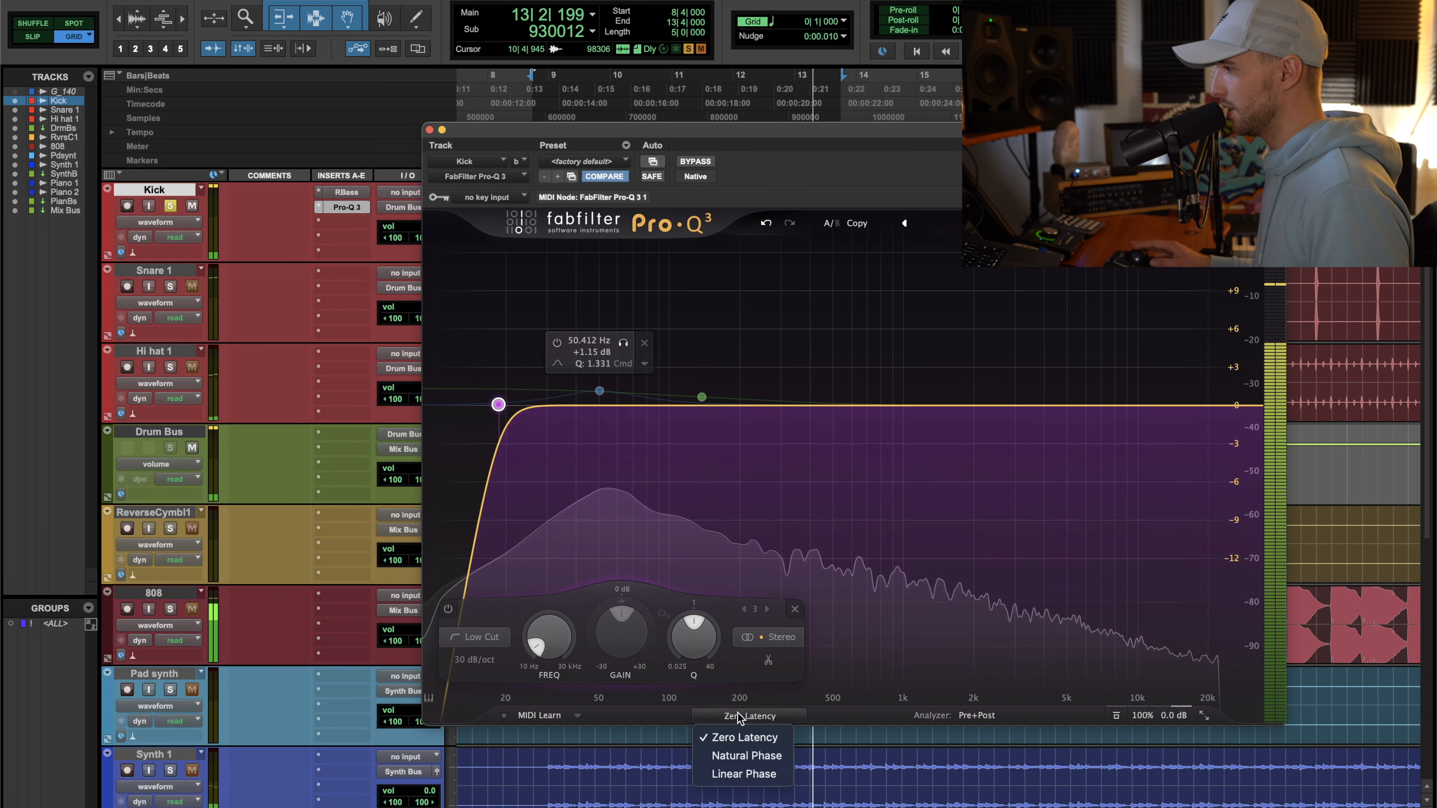
{"action": "left_click", "coordinate": [745, 761]}
{"action": "left_click_drag", "start_coordinate": [625, 133], "coordinate": [603, 263]}
{"action": "key", "text": "space"}
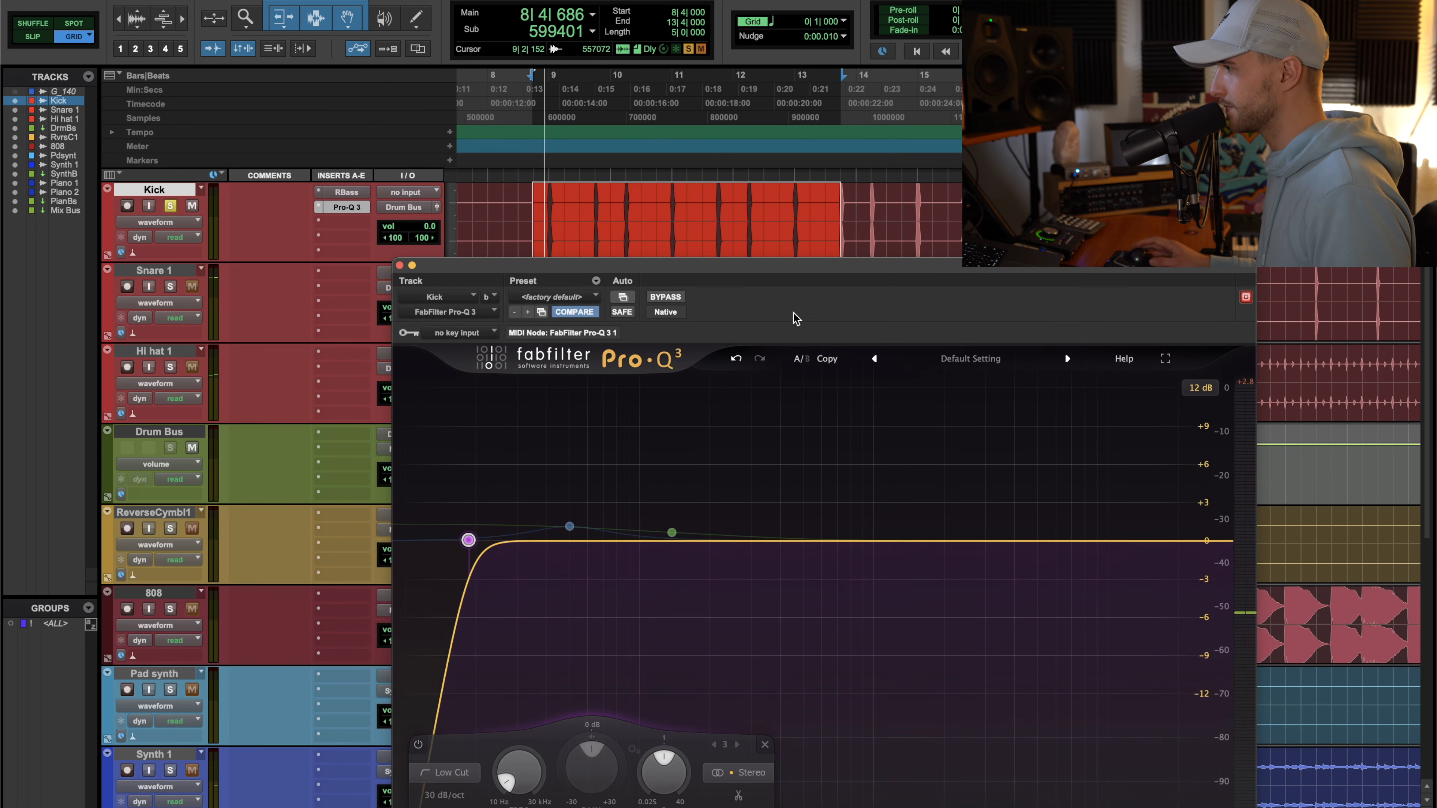
Add a broad bell boost of +3.53 dB with Q 0.656 and sweep it up to about 3.8 kHz
{"action": "left_click_drag", "start_coordinate": [782, 267], "coordinate": [725, 144]}
{"action": "left_click_drag", "start_coordinate": [793, 418], "coordinate": [883, 339]}
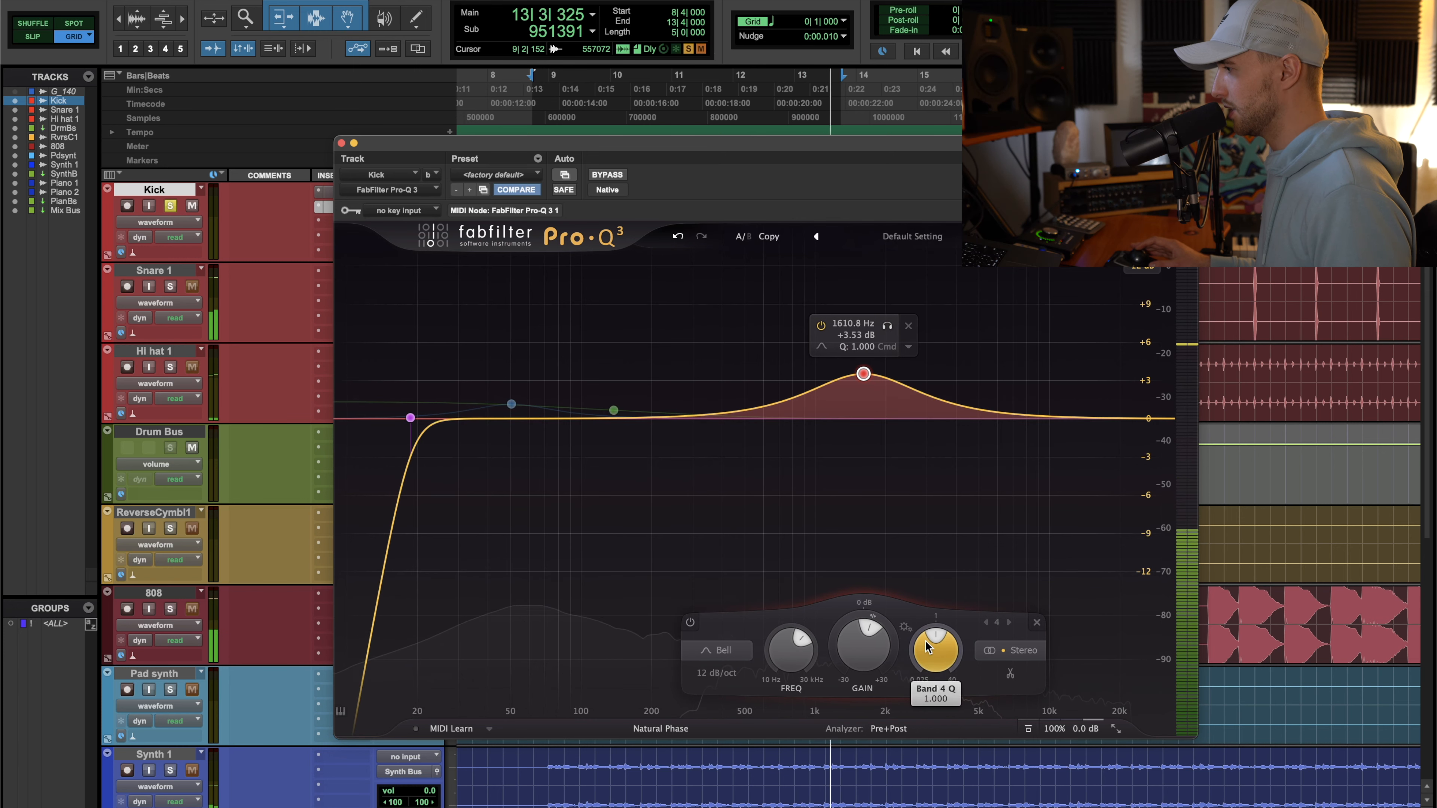
{"action": "left_click_drag", "start_coordinate": [927, 646], "coordinate": [927, 664]}
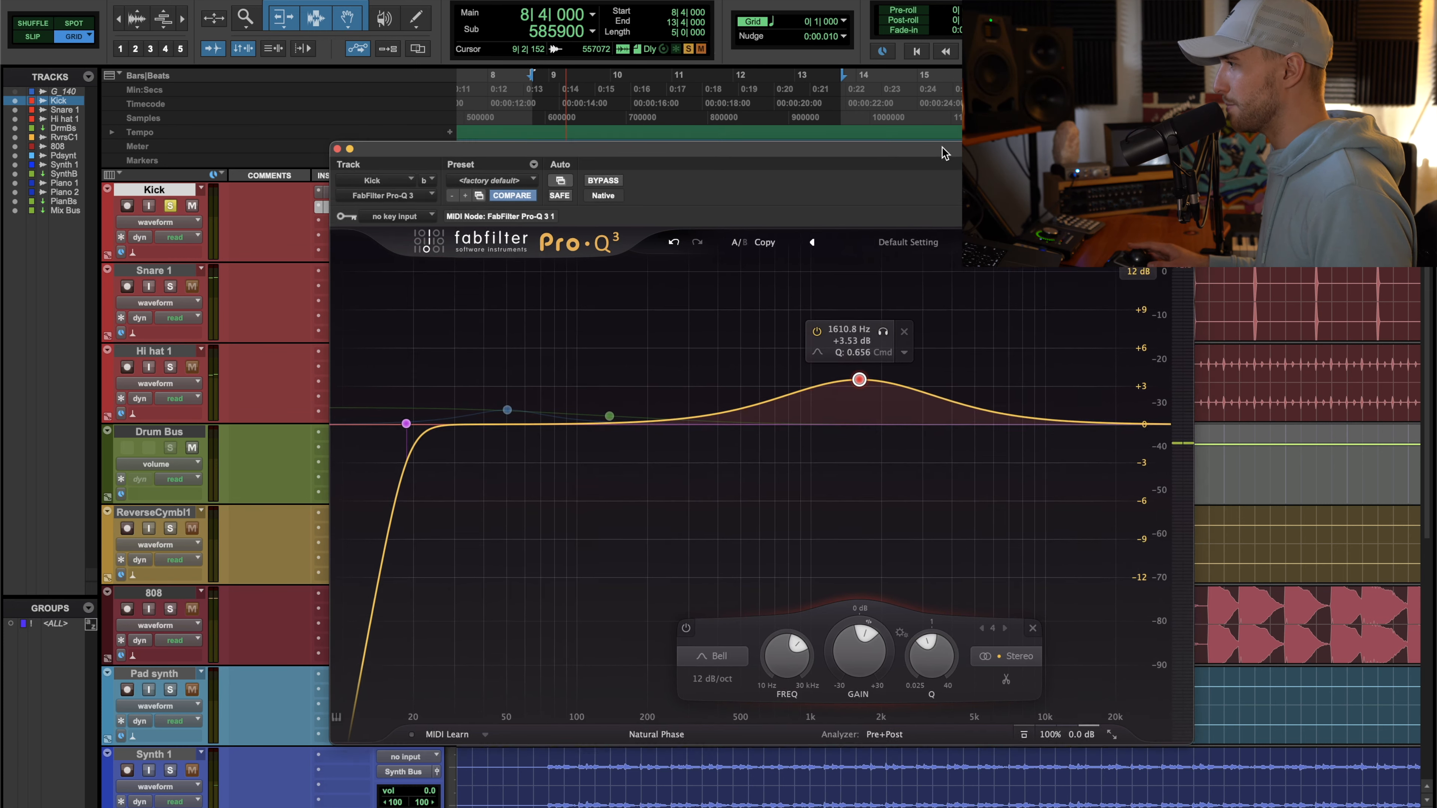
{"action": "left_click_drag", "start_coordinate": [941, 145], "coordinate": [877, 238]}
{"action": "left_click", "coordinate": [822, 419]}
{"action": "key", "text": "space"}
{"action": "left_click_drag", "start_coordinate": [822, 421], "coordinate": [911, 441]}
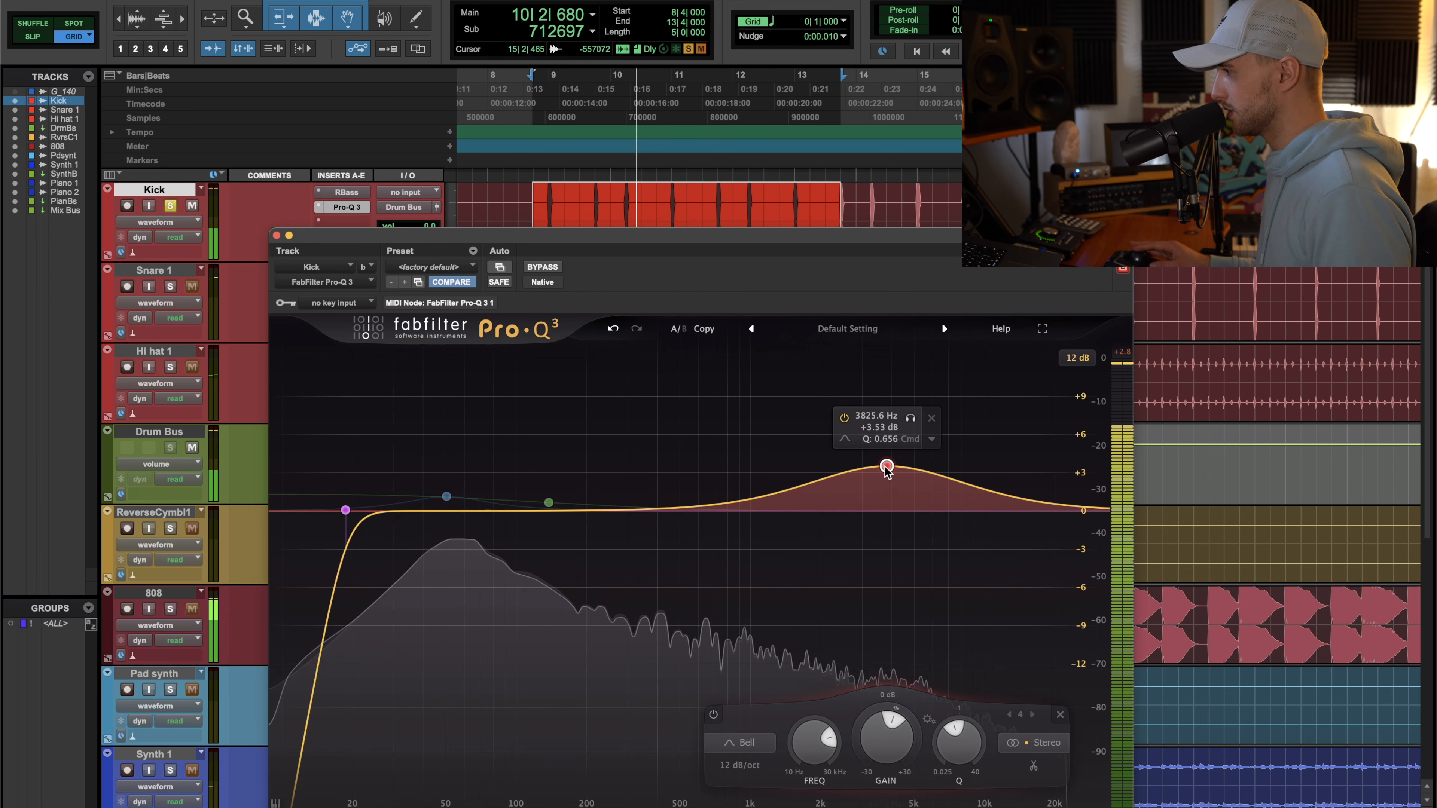
Add a low-mid bell cut of about -1.47 dB at about 271.5 Hz with Q 2.294
{"action": "left_click_drag", "start_coordinate": [604, 511], "coordinate": [651, 581]}
{"action": "left_click", "coordinate": [629, 559]}
{"action": "left_click_drag", "start_coordinate": [814, 241], "coordinate": [832, 117]}
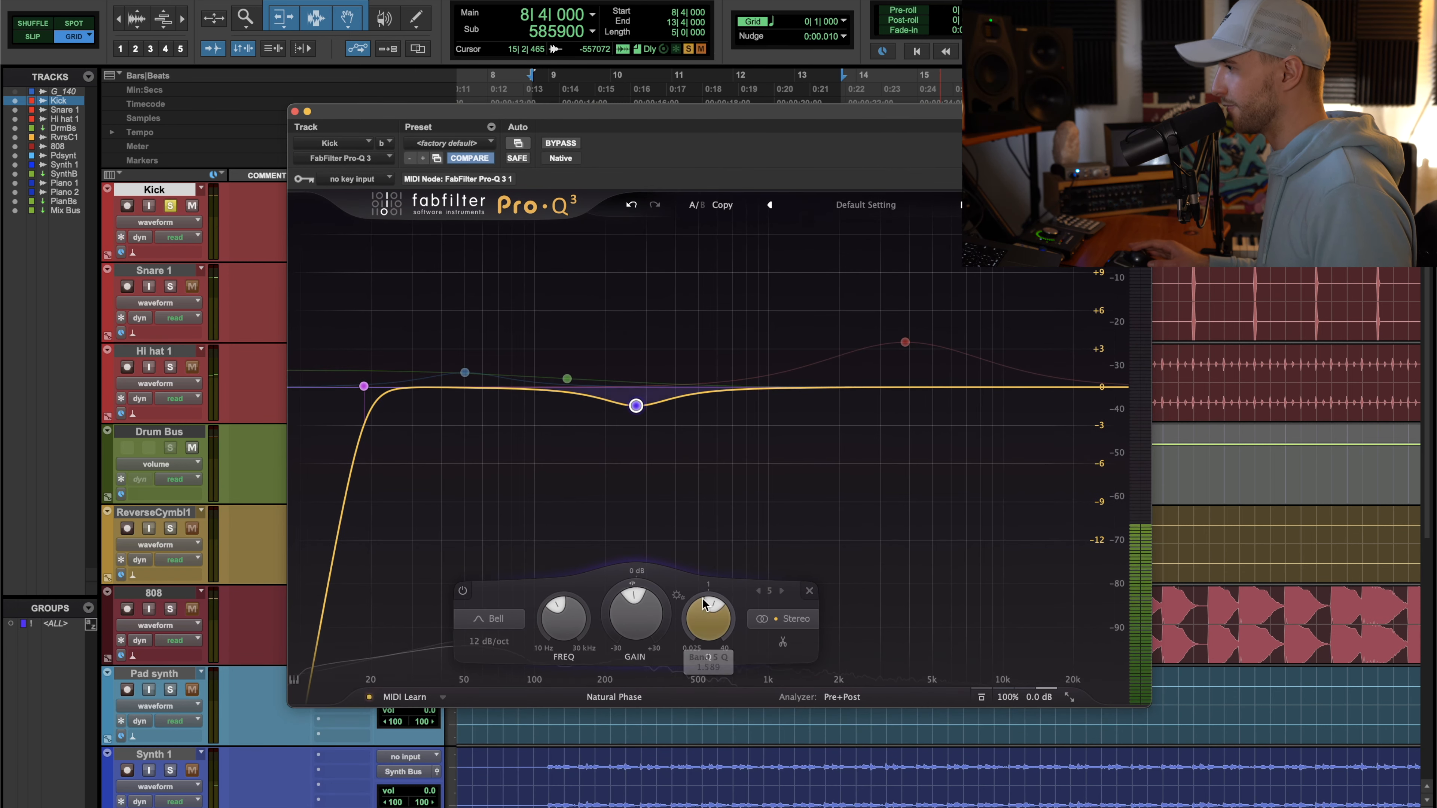
{"action": "left_click_drag", "start_coordinate": [700, 635], "coordinate": [701, 636]}
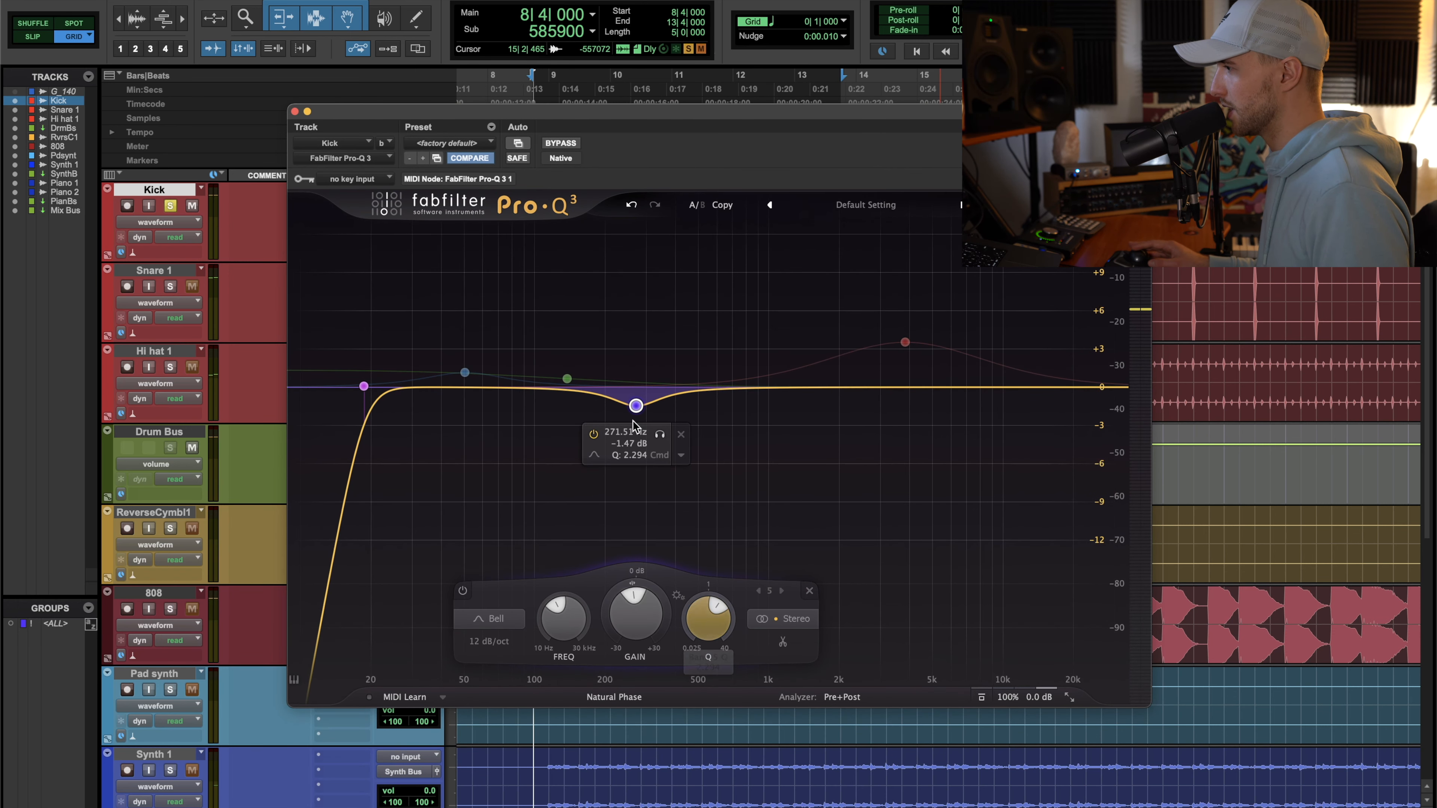
{"action": "key", "text": "space"}
Deepen the low-mid bell cut to -4.50 dB at about 236 Hz and fine-tune its Q
{"action": "left_click_drag", "start_coordinate": [636, 406], "coordinate": [621, 445]}
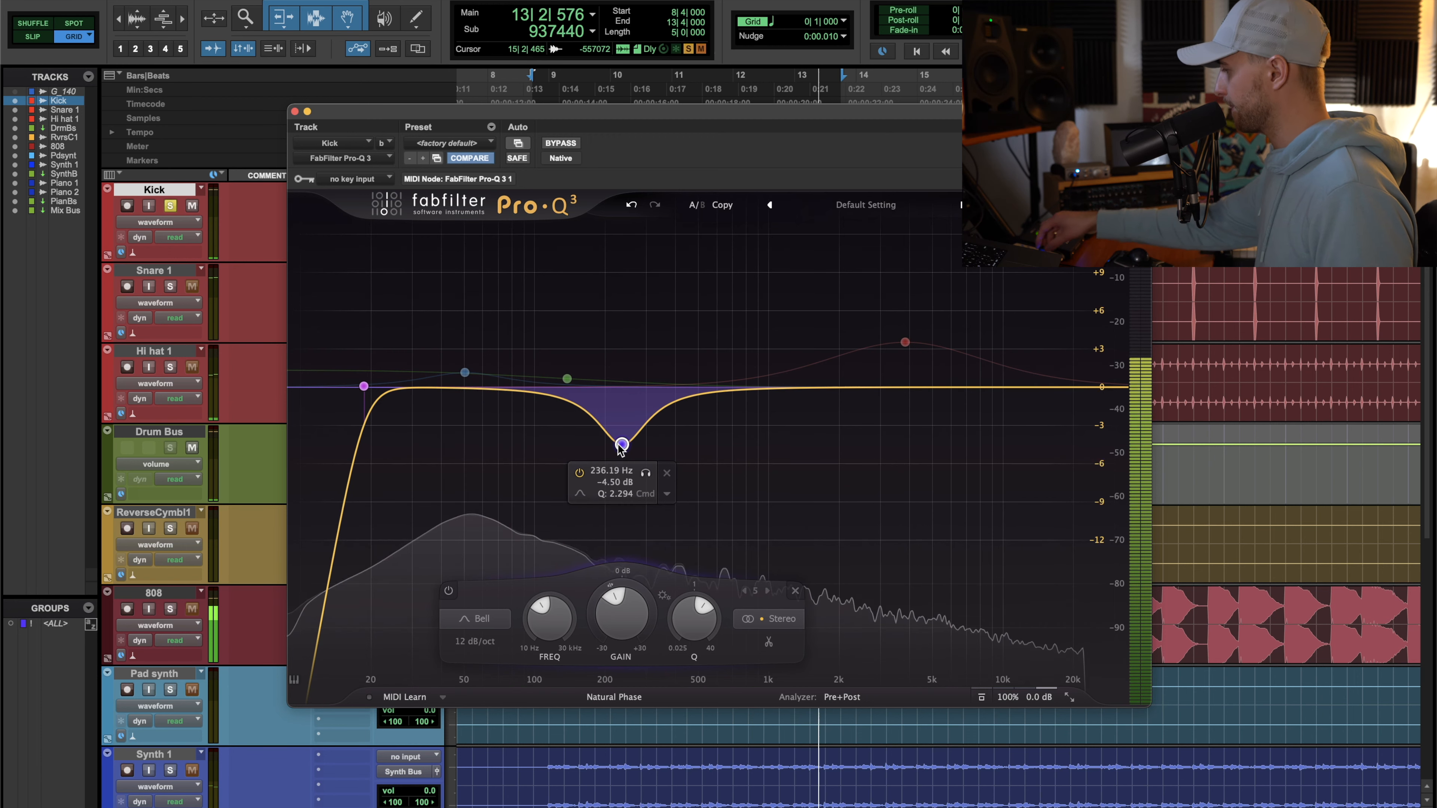
{"action": "key", "text": "space"}
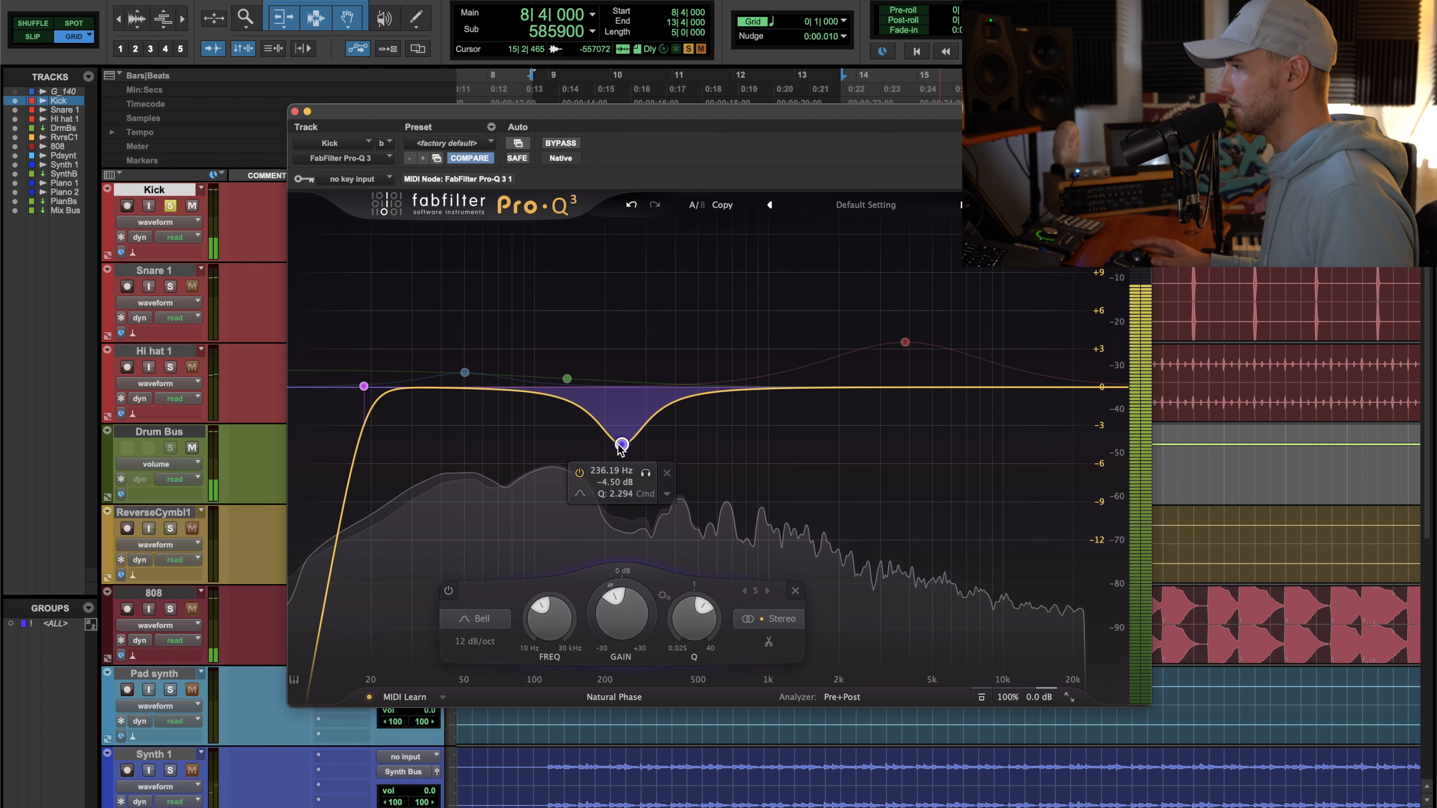
{"action": "left_click_drag", "start_coordinate": [738, 118], "coordinate": [785, 142]}
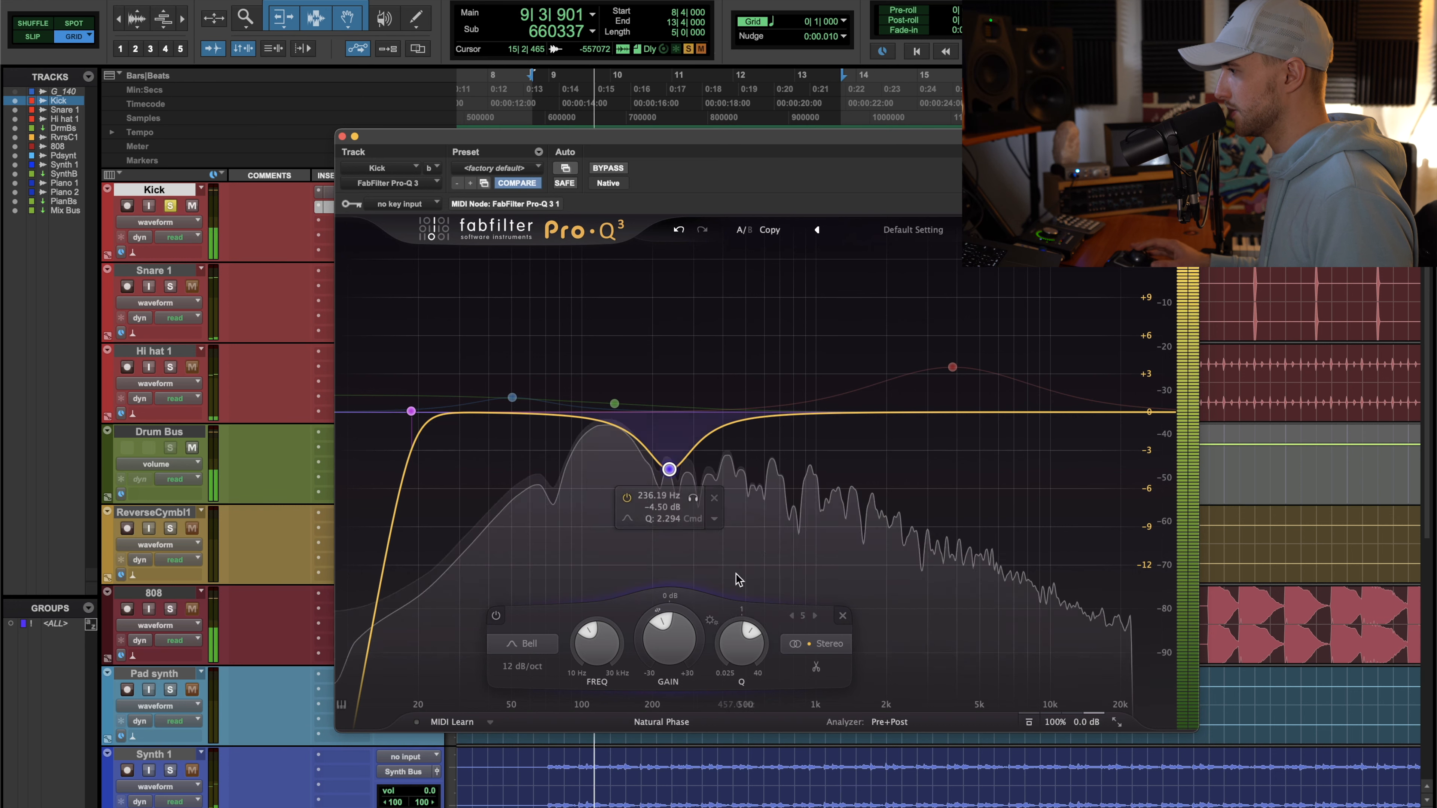
{"action": "left_click_drag", "start_coordinate": [743, 645], "coordinate": [747, 659]}
{"action": "key", "text": "space"}
Add a bell boost of +4.31 dB above the low-mid cut, narrow its Q to about 5.5, and sweep it to about 424 Hz
{"action": "left_click_drag", "start_coordinate": [741, 419], "coordinate": [763, 365]}
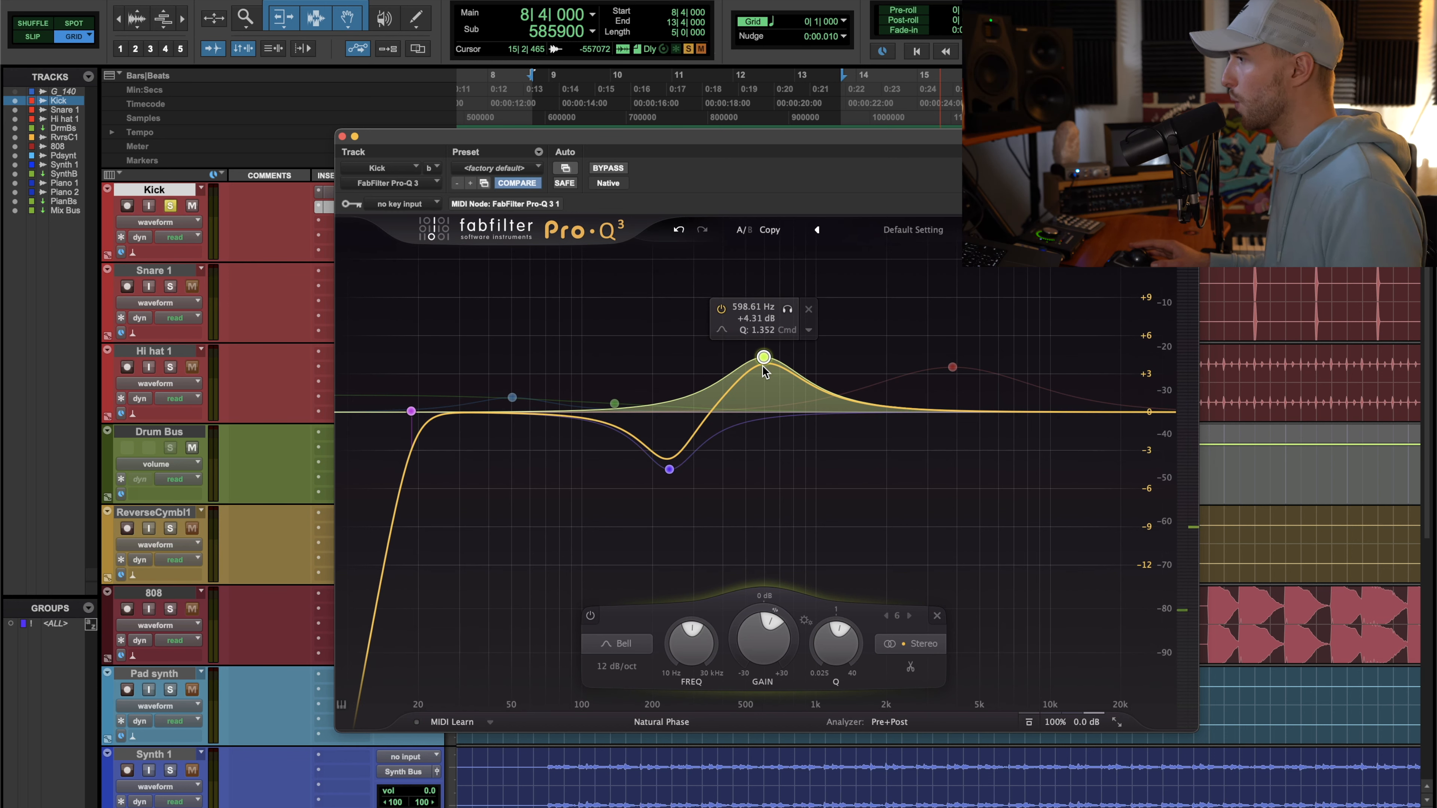
{"action": "key", "text": "space"}
{"action": "left_click", "coordinate": [787, 310]}
{"action": "left_click_drag", "start_coordinate": [788, 313], "coordinate": [807, 312]}
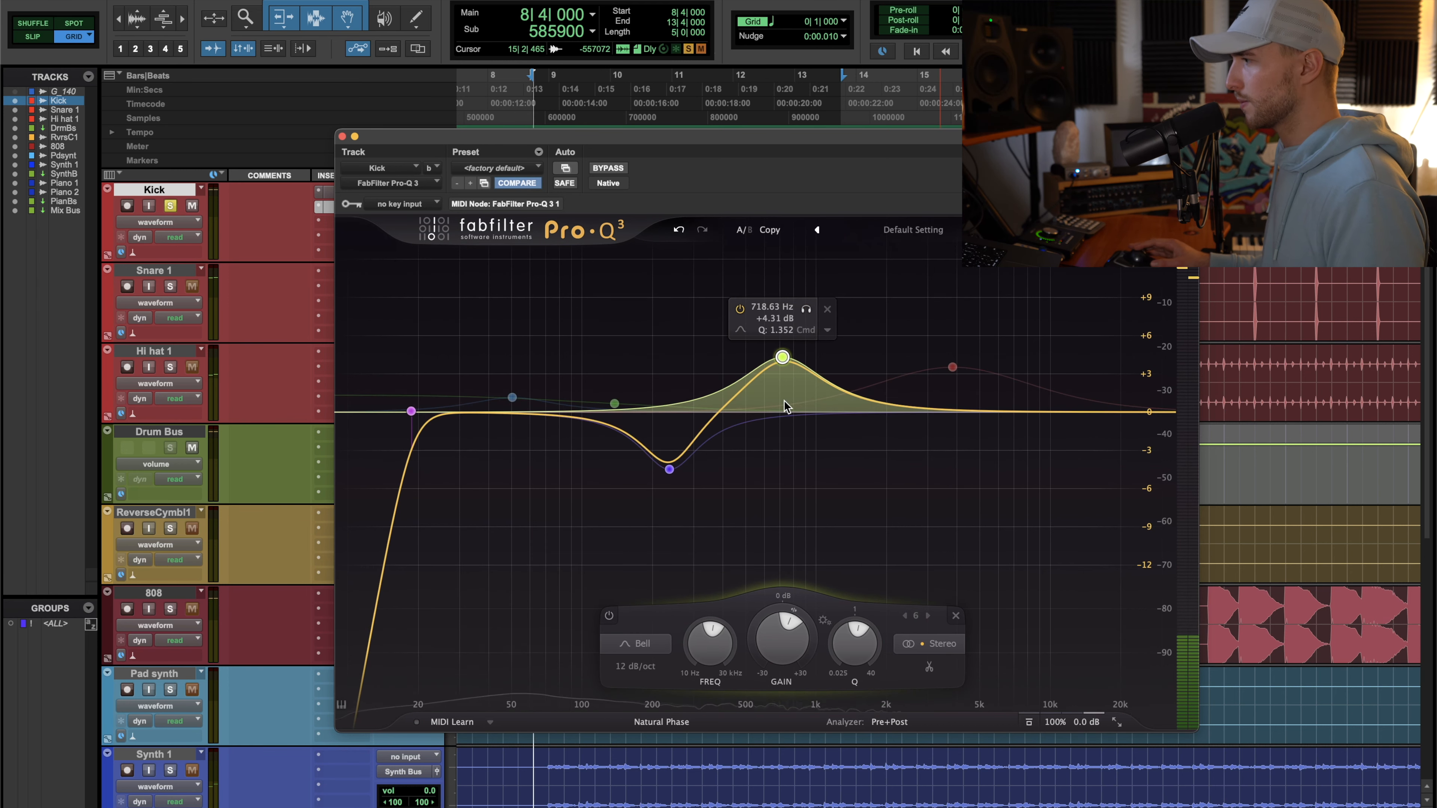
{"action": "left_click_drag", "start_coordinate": [853, 640], "coordinate": [857, 607]}
{"action": "left_click_drag", "start_coordinate": [804, 311], "coordinate": [747, 331]}
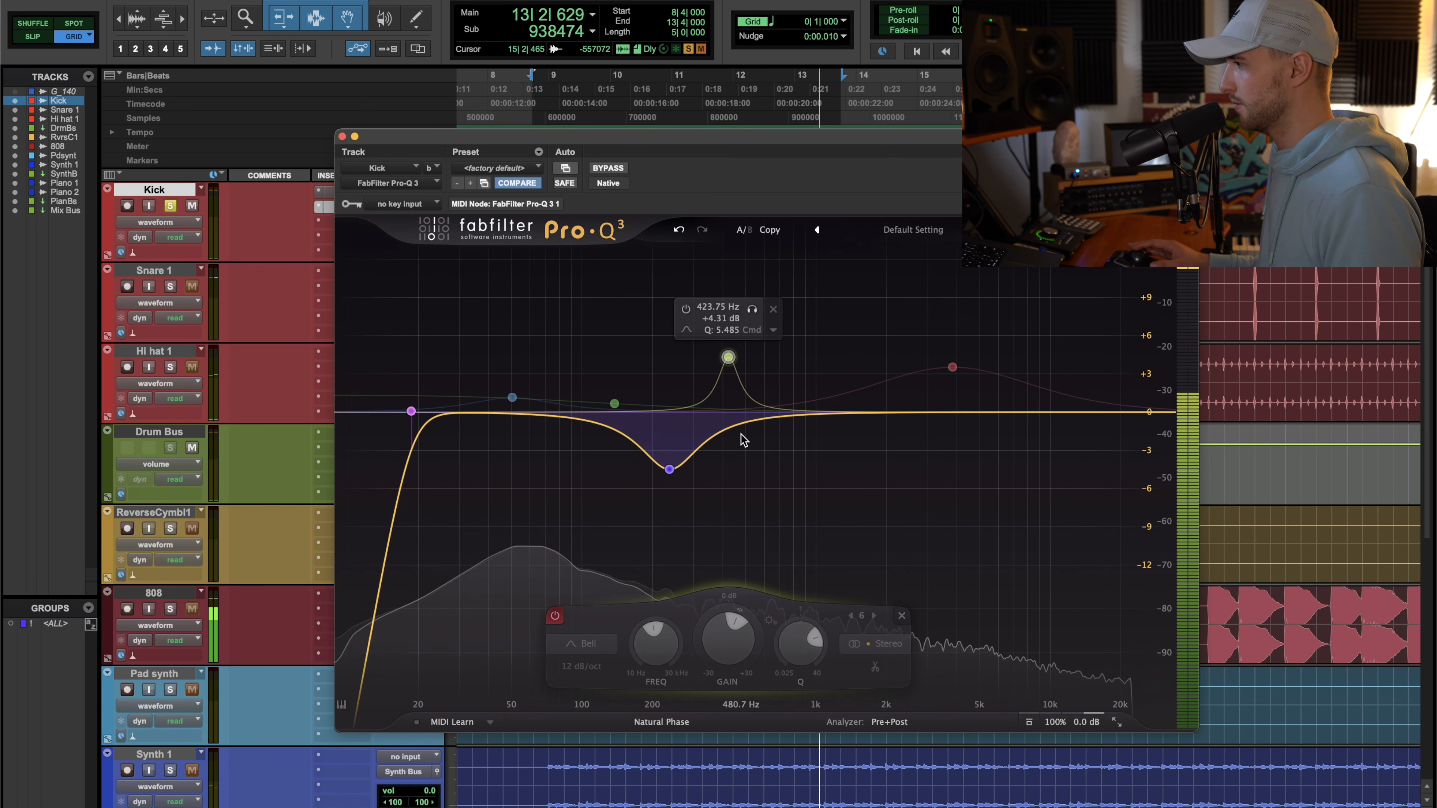
Turn the narrow bell near 424 Hz into a cut of about -3 dB with Q about 7.1
{"action": "key", "text": "space"}
{"action": "left_click", "coordinate": [728, 357], "text": "alt"}
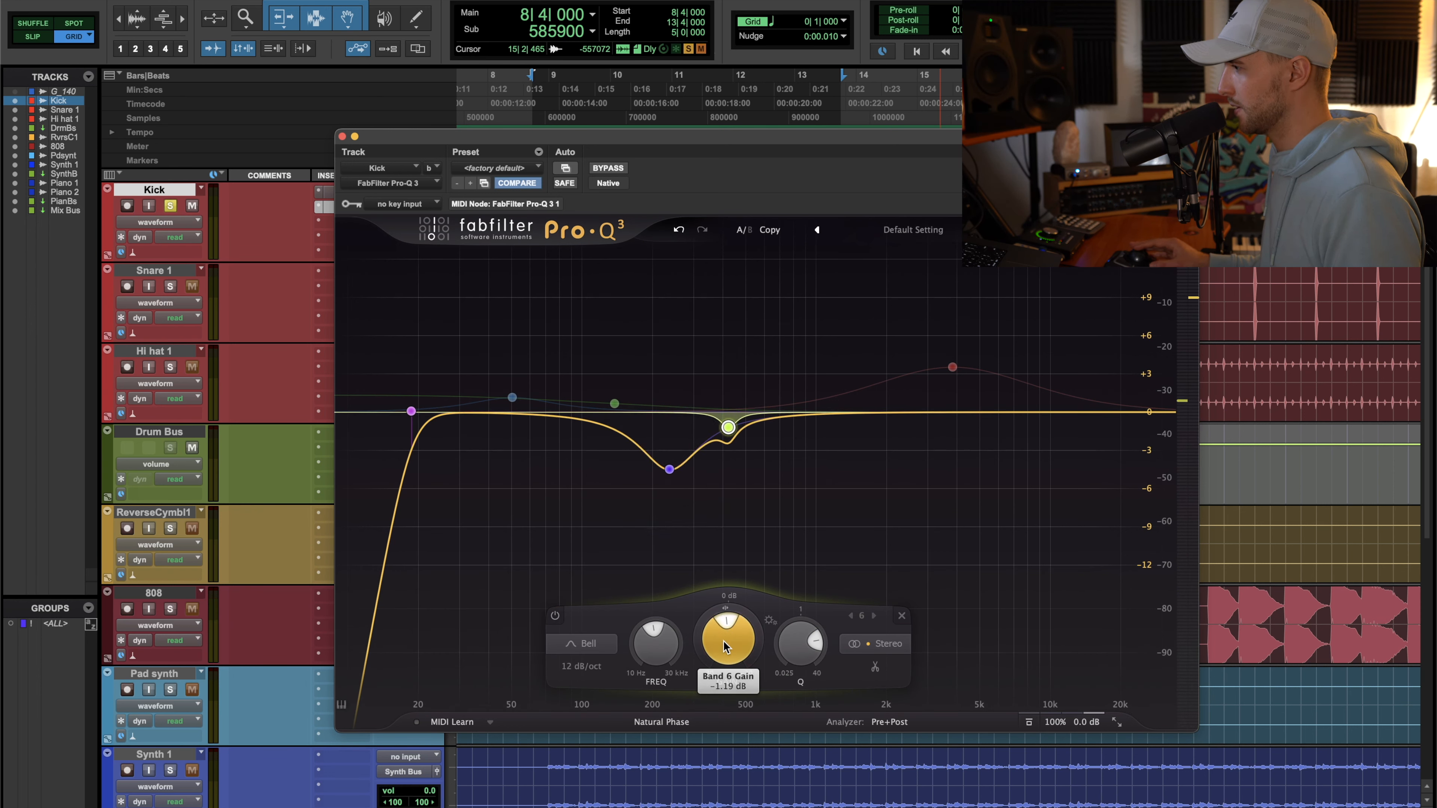
{"action": "key", "text": "space"}
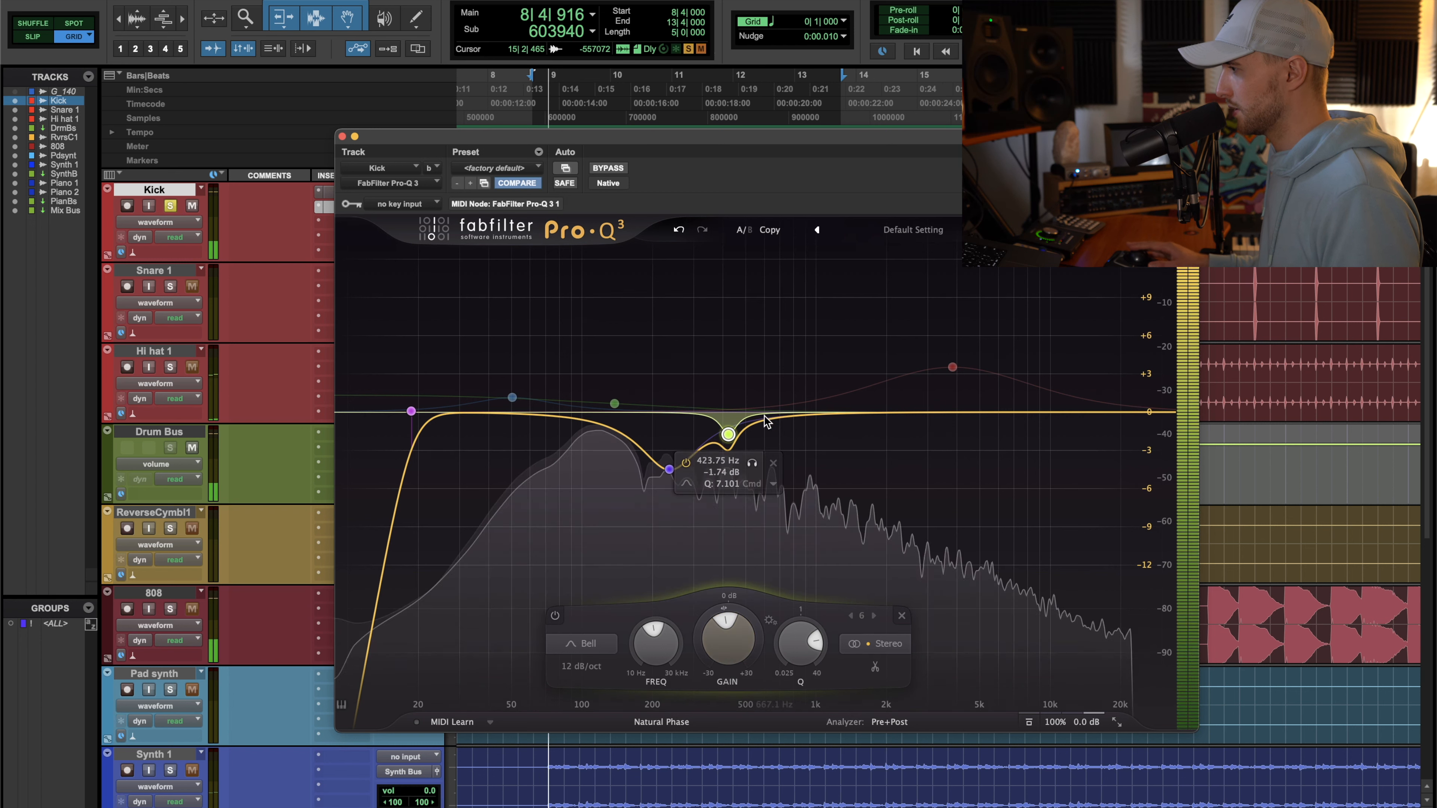
{"action": "left_click_drag", "start_coordinate": [728, 435], "coordinate": [752, 486]}
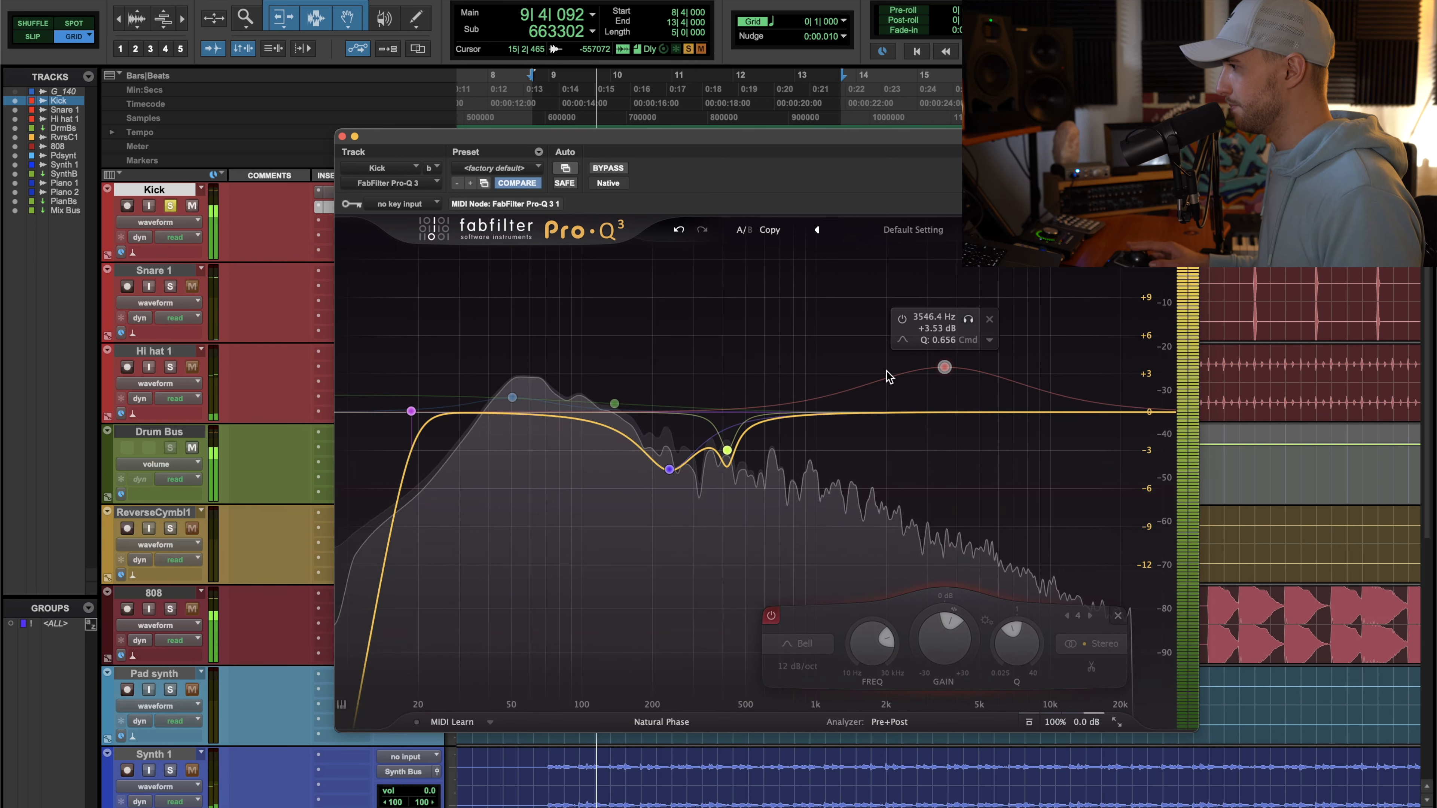
Enable the broad upper bell boost and set it to +1.49 dB at about 2.9 kHz
{"action": "double_click", "coordinate": [944, 368]}
{"action": "mouse_move", "coordinate": [943, 371]}
{"action": "left_mouse_down"}
{"action": "mouse_move", "coordinate": [929, 398]}
{"action": "mouse_move", "coordinate": [941, 393]}
{"action": "left_mouse_up"}
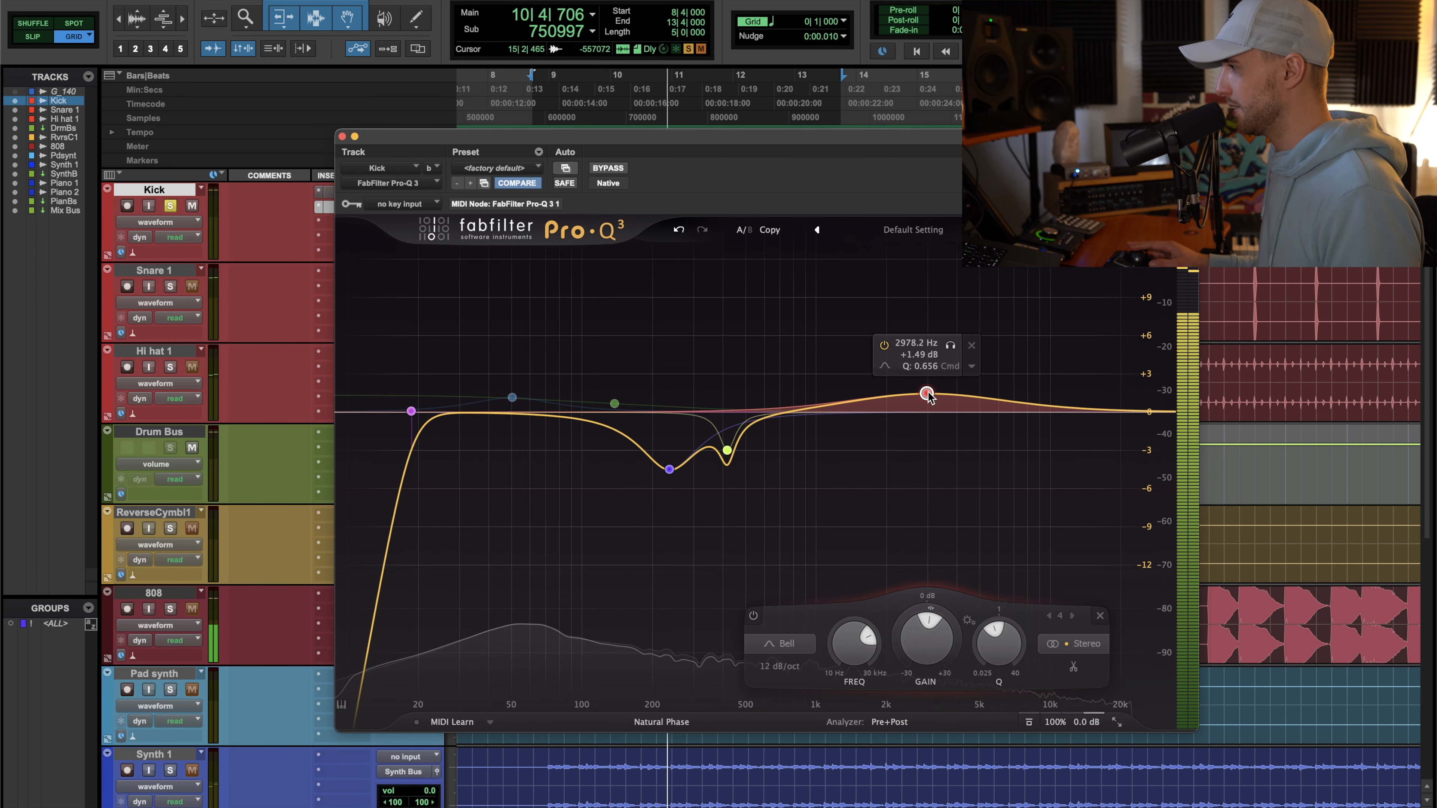
{"action": "left_click_drag", "start_coordinate": [964, 345], "coordinate": [952, 352]}
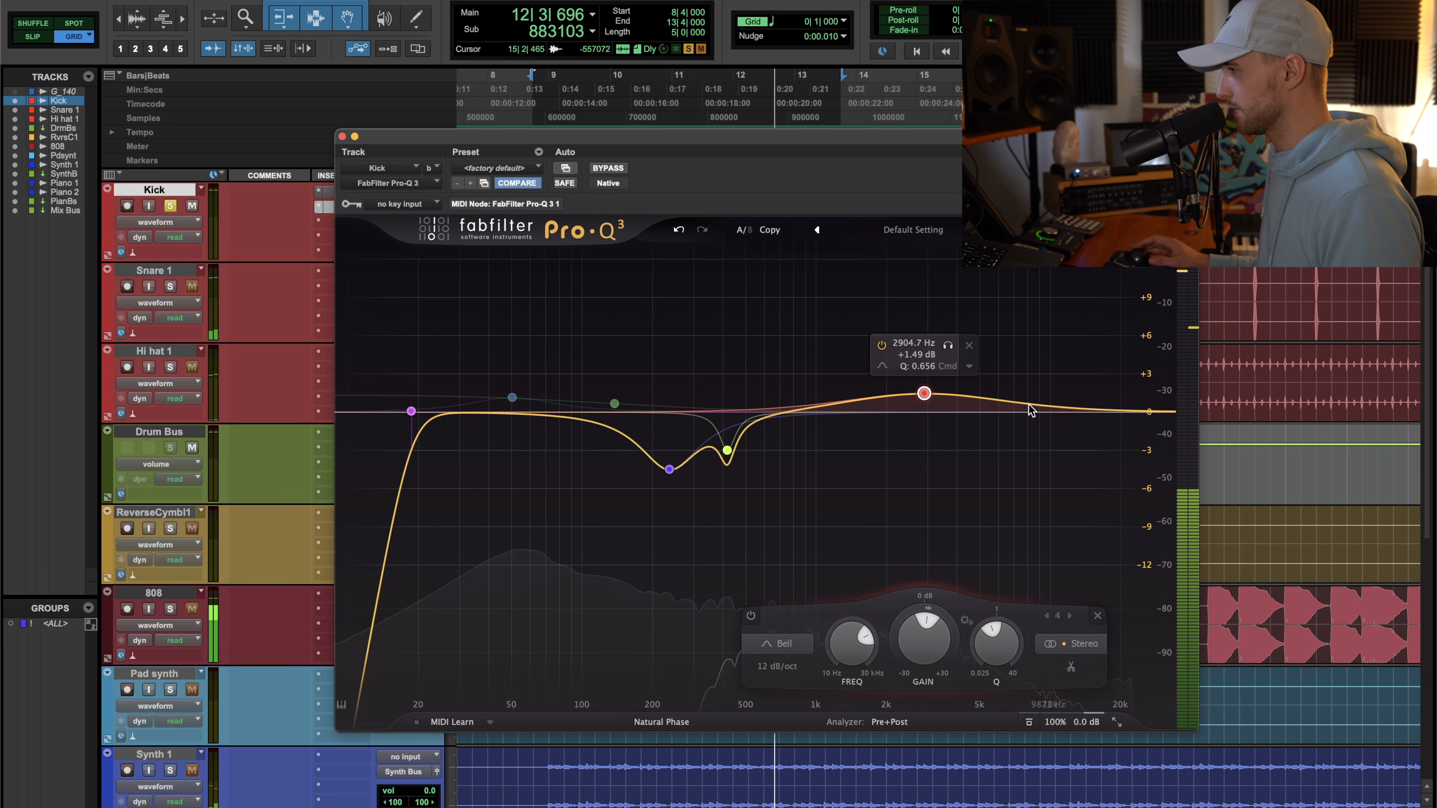
{"action": "left_click", "coordinate": [342, 137]}
{"action": "key", "text": "space"}
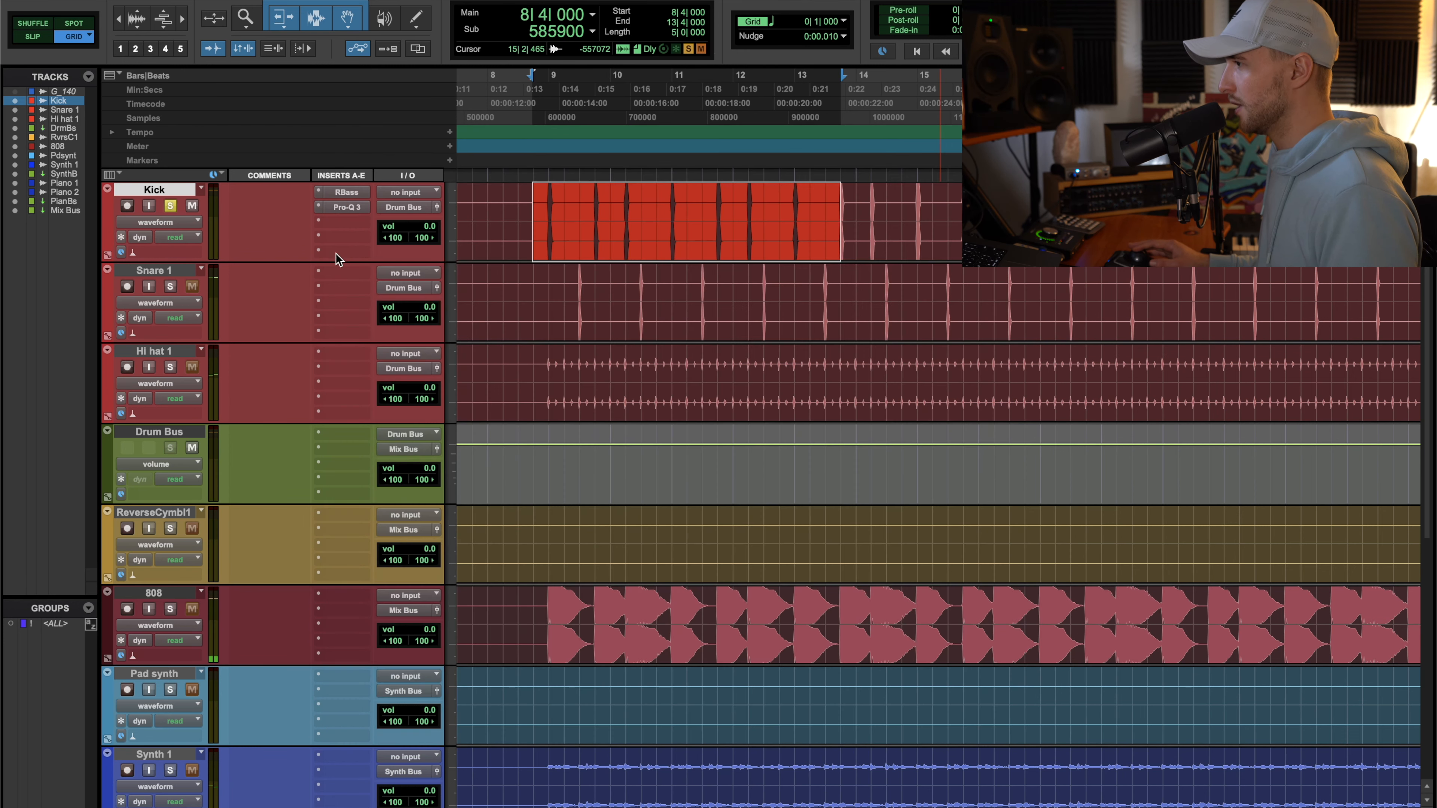
Audition the selected Kick section to compare the sound with its inserts bypassed and active
{"action": "left_click", "coordinate": [344, 194], "text": "shift+super"}
{"action": "key", "text": "space"}
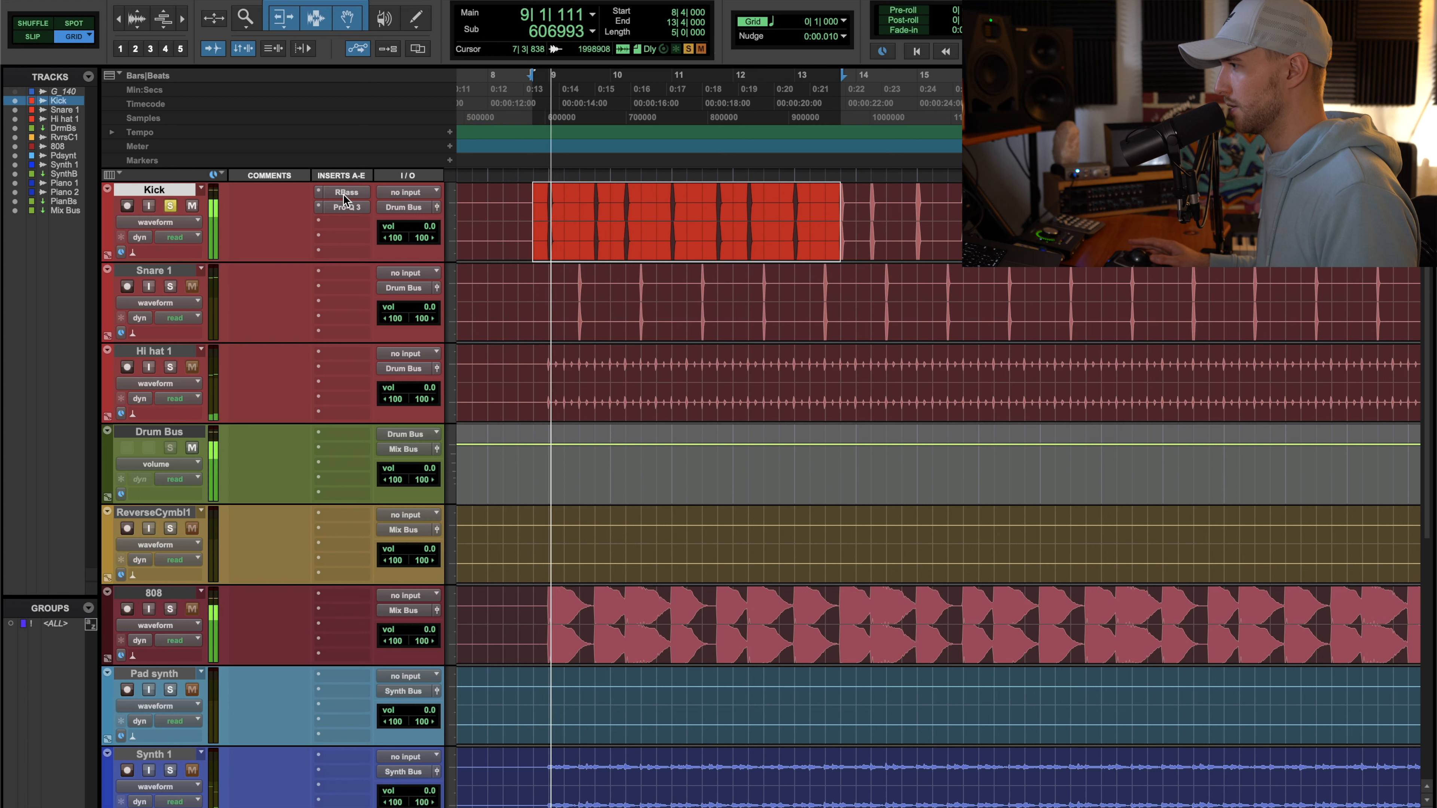
Stop playback and insert the Smack Attack transient shaper after Pro-Q 3 on the Kick track
{"action": "key", "text": "space"}
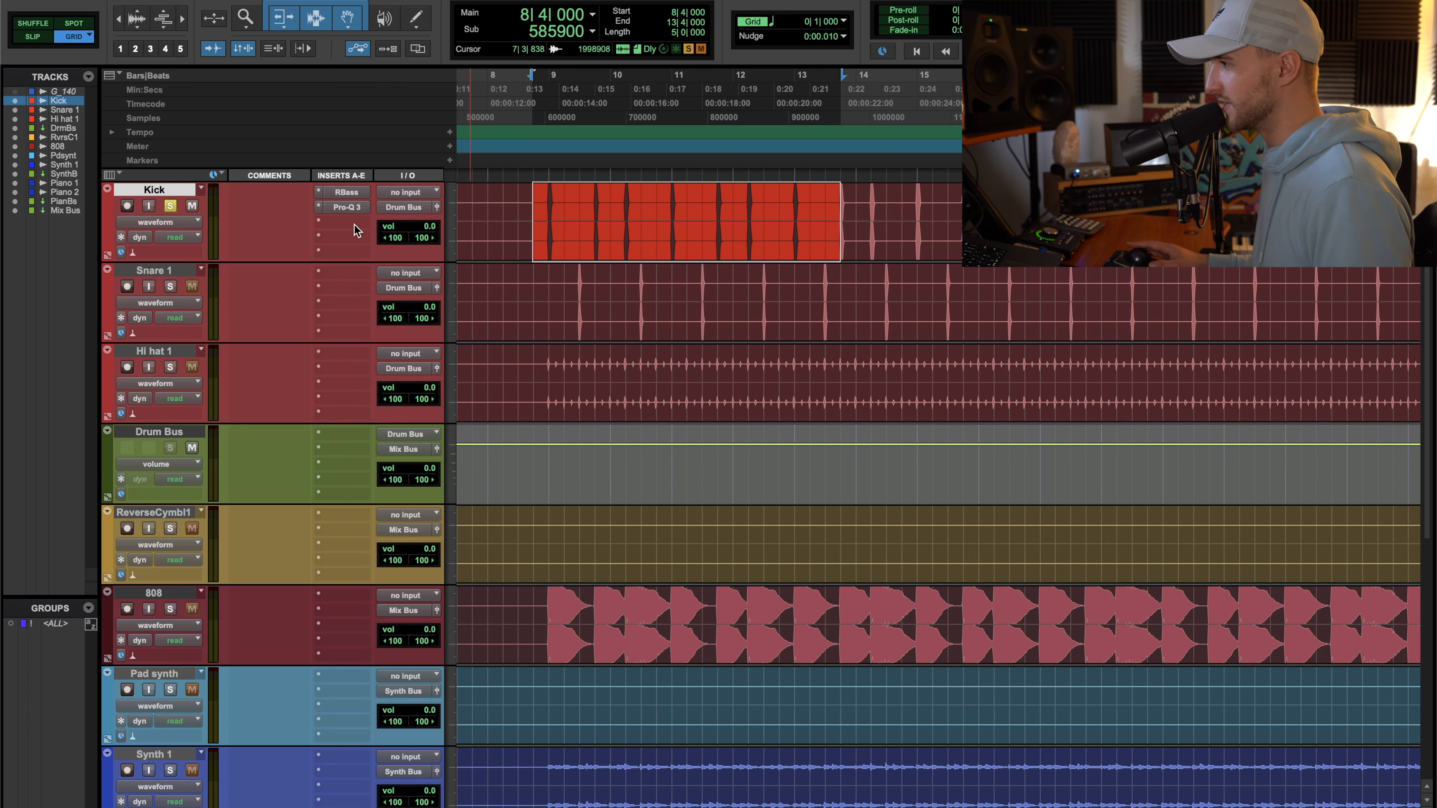
{"action": "left_click", "coordinate": [353, 225]}
{"action": "type", "text": "smack"}
{"action": "key", "text": "Down"}
{"action": "key", "text": "Down"}
{"action": "key", "text": "Return"}
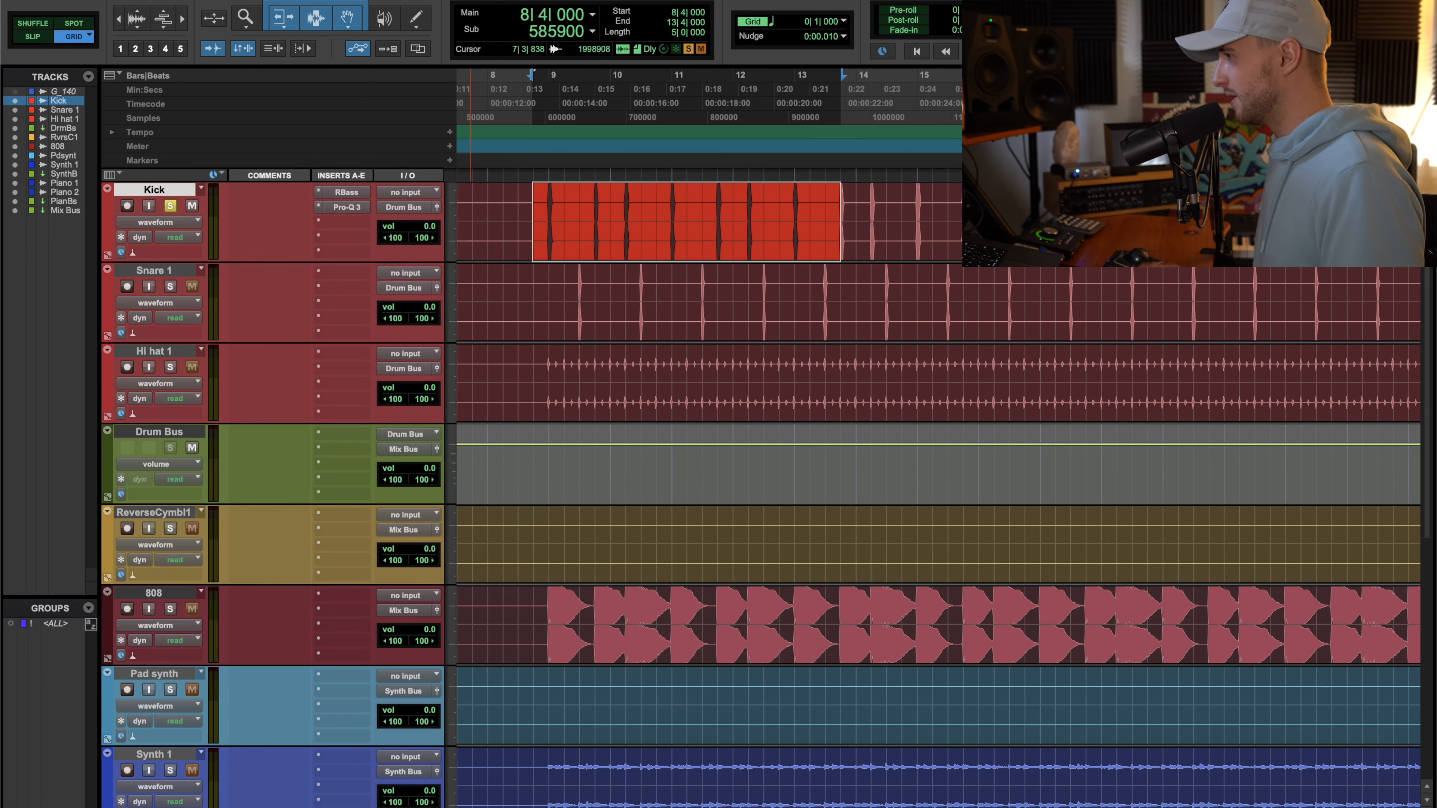
{"action": "left_click_drag", "start_coordinate": [474, 143], "coordinate": [663, 73]}
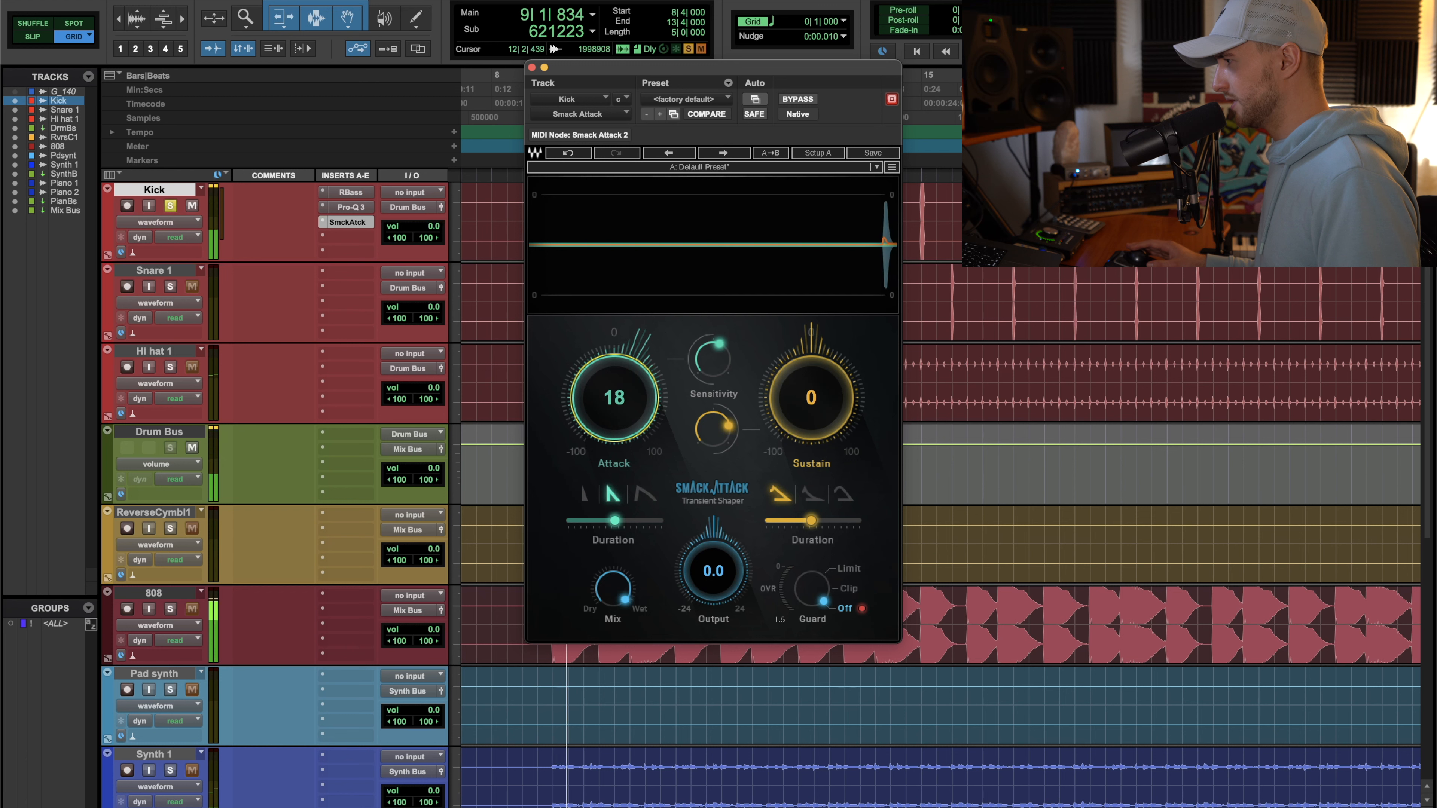
Load the Live Kick drum preset in Smack Attack and set its Mix to 32 while listening
{"action": "left_click", "coordinate": [702, 171]}
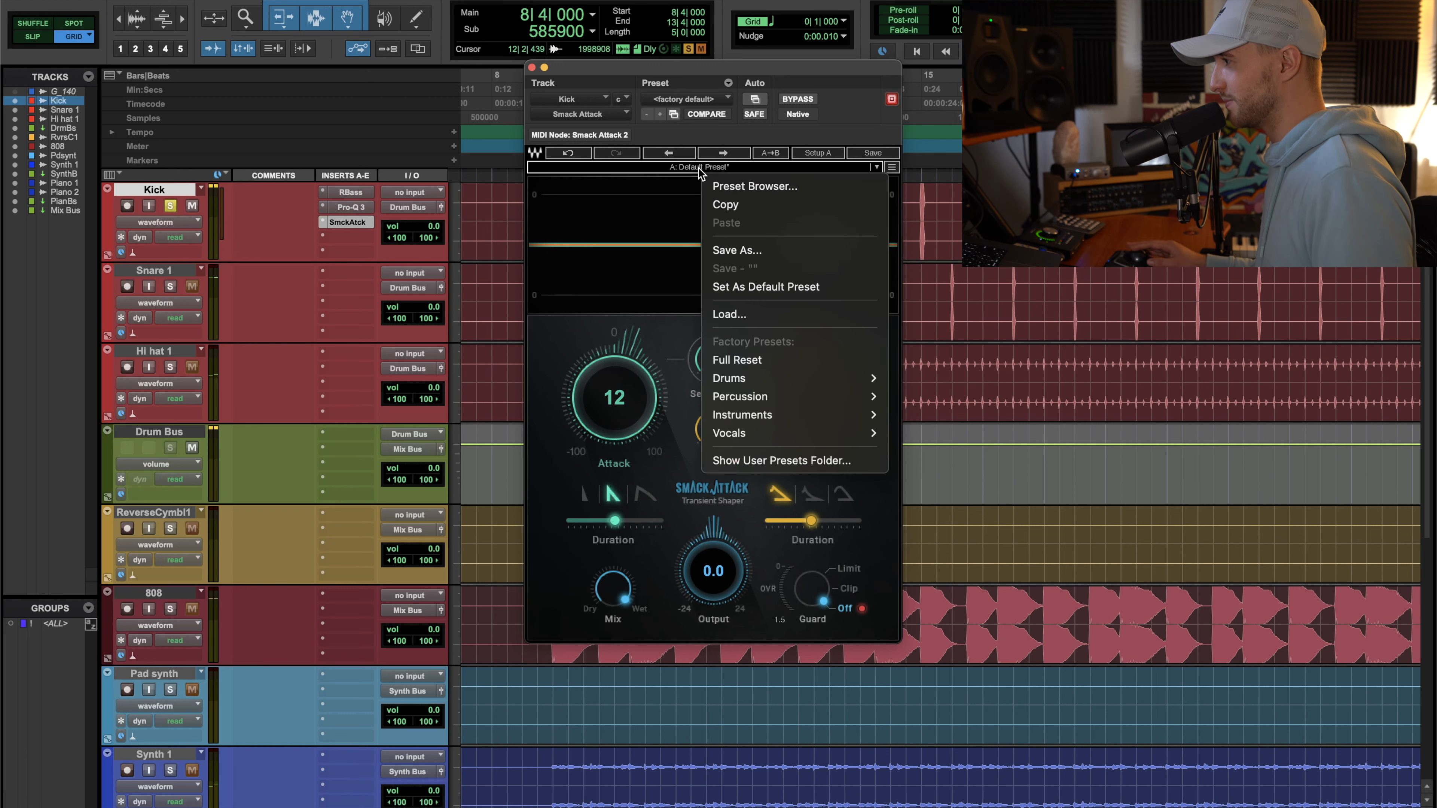
{"action": "mouse_move", "coordinate": [792, 378]}
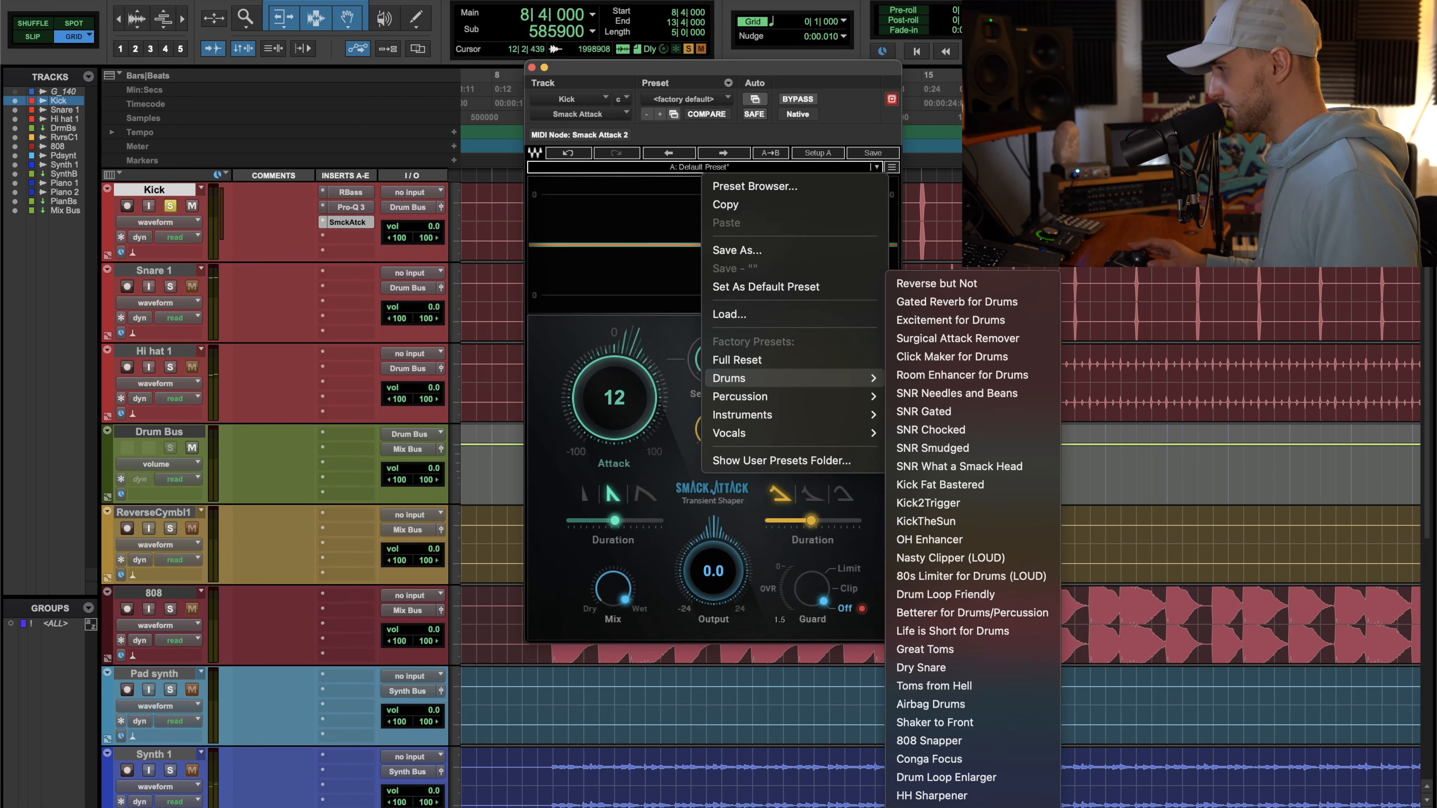
{"action": "left_click", "coordinate": [973, 804]}
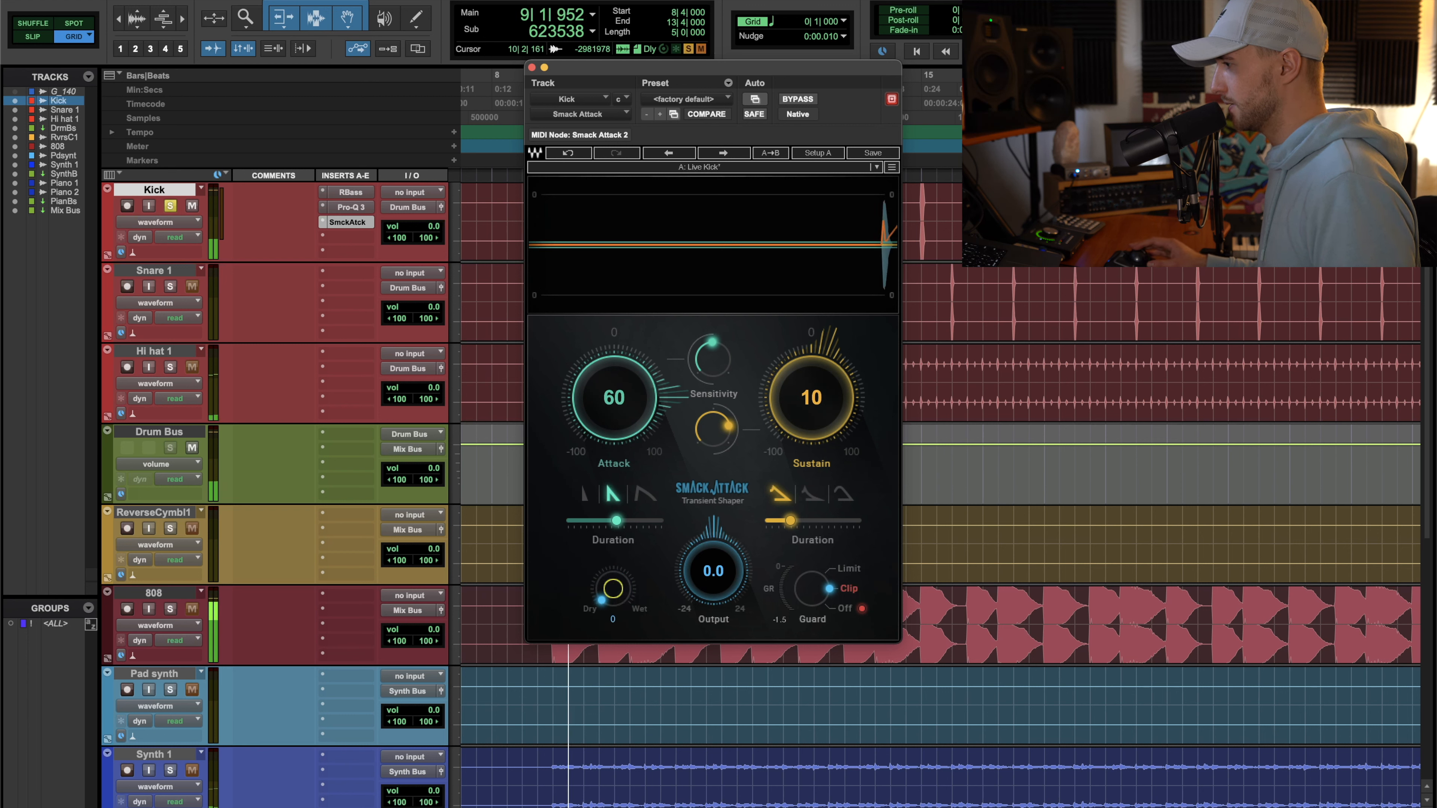
{"action": "left_click_drag", "start_coordinate": [612, 588], "coordinate": [613, 594]}
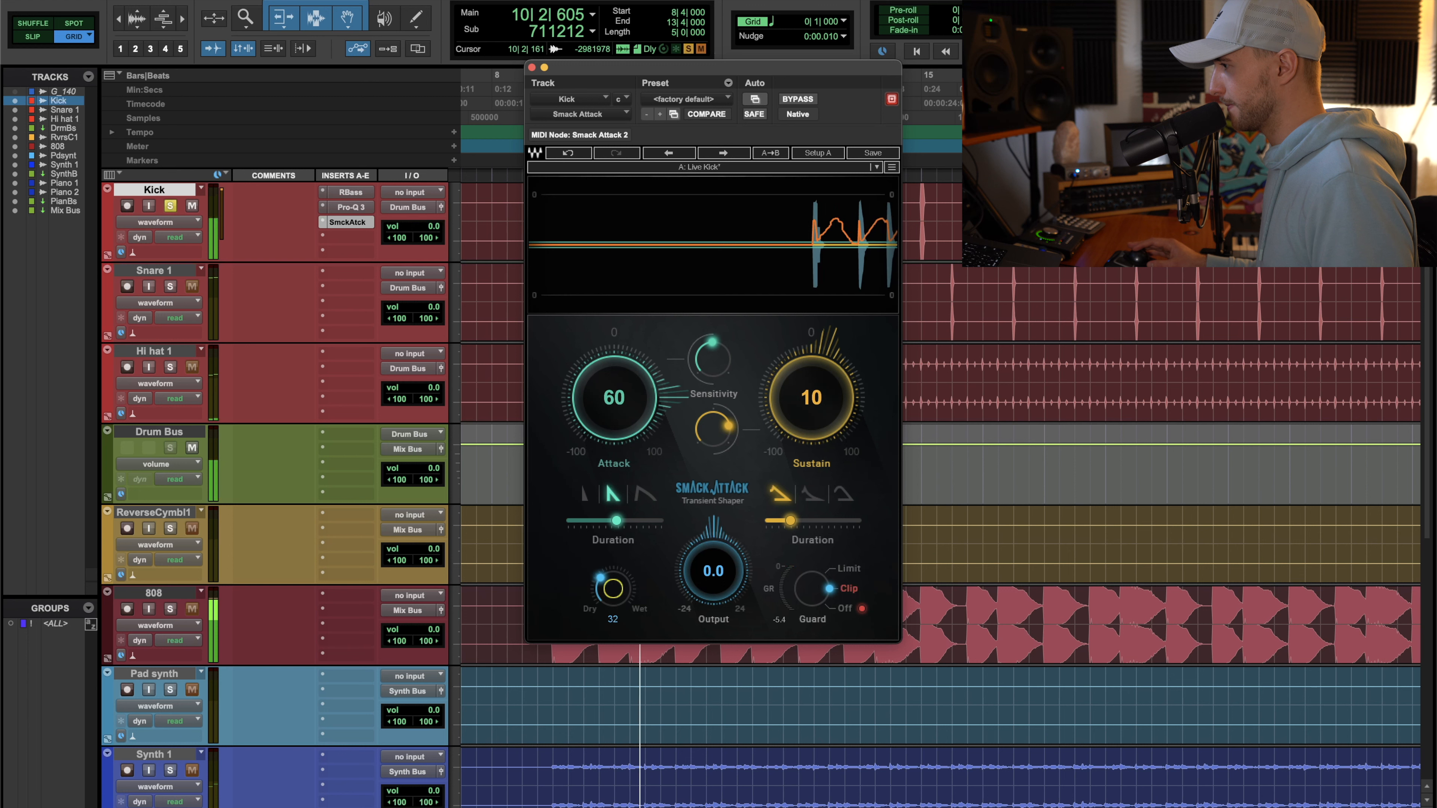
{"action": "key", "text": "space"}
Set Smack Attack's Attack to 24, Sustain to 0 and Mix to about 65 while the kick plays
{"action": "left_click_drag", "start_coordinate": [625, 336], "coordinate": [615, 556]}
{"action": "key", "text": "space"}
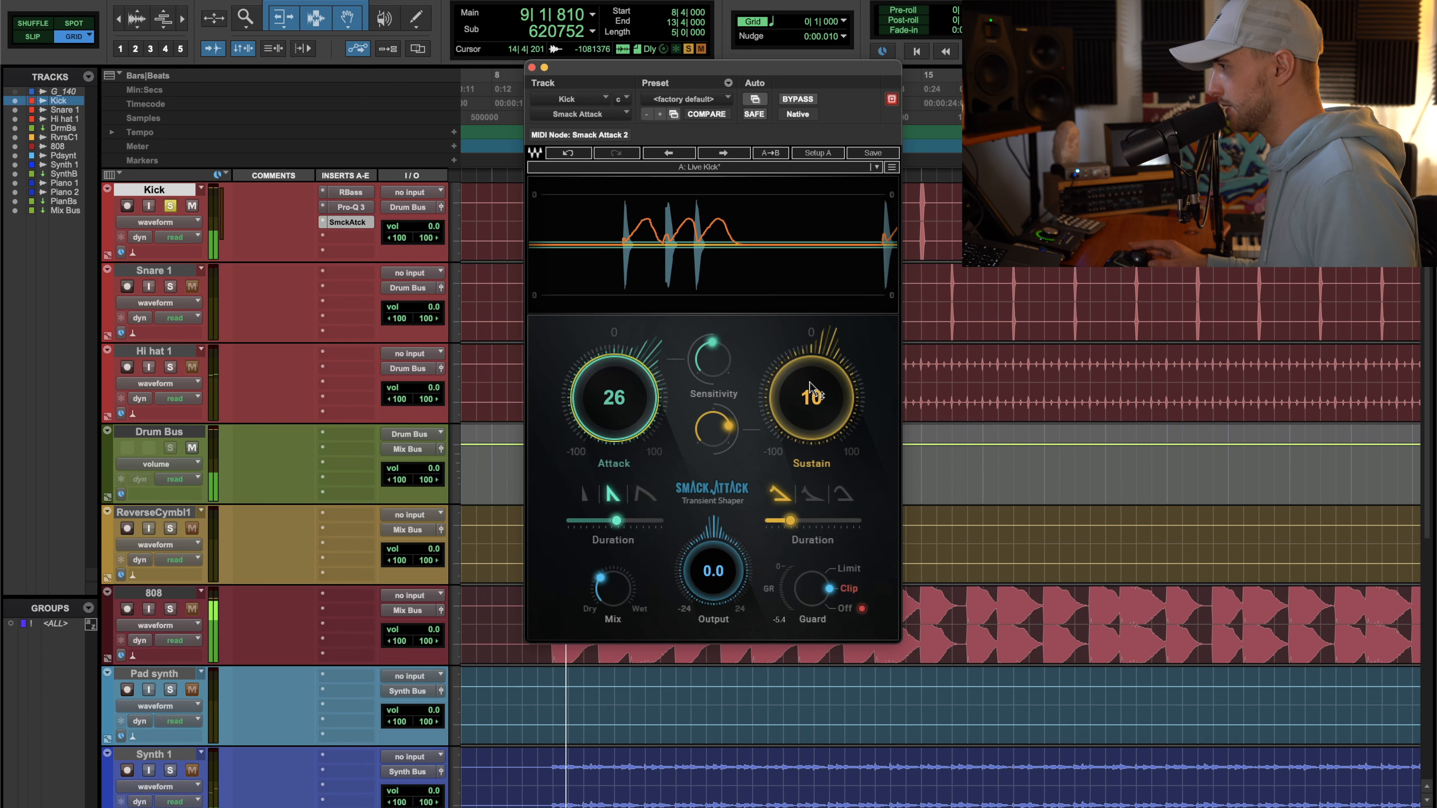
{"action": "left_click_drag", "start_coordinate": [810, 382], "coordinate": [819, 407]}
{"action": "left_click_drag", "start_coordinate": [604, 405], "coordinate": [603, 400]}
{"action": "left_click_drag", "start_coordinate": [612, 589], "coordinate": [612, 570]}
{"action": "left_click_drag", "start_coordinate": [614, 403], "coordinate": [615, 436]}
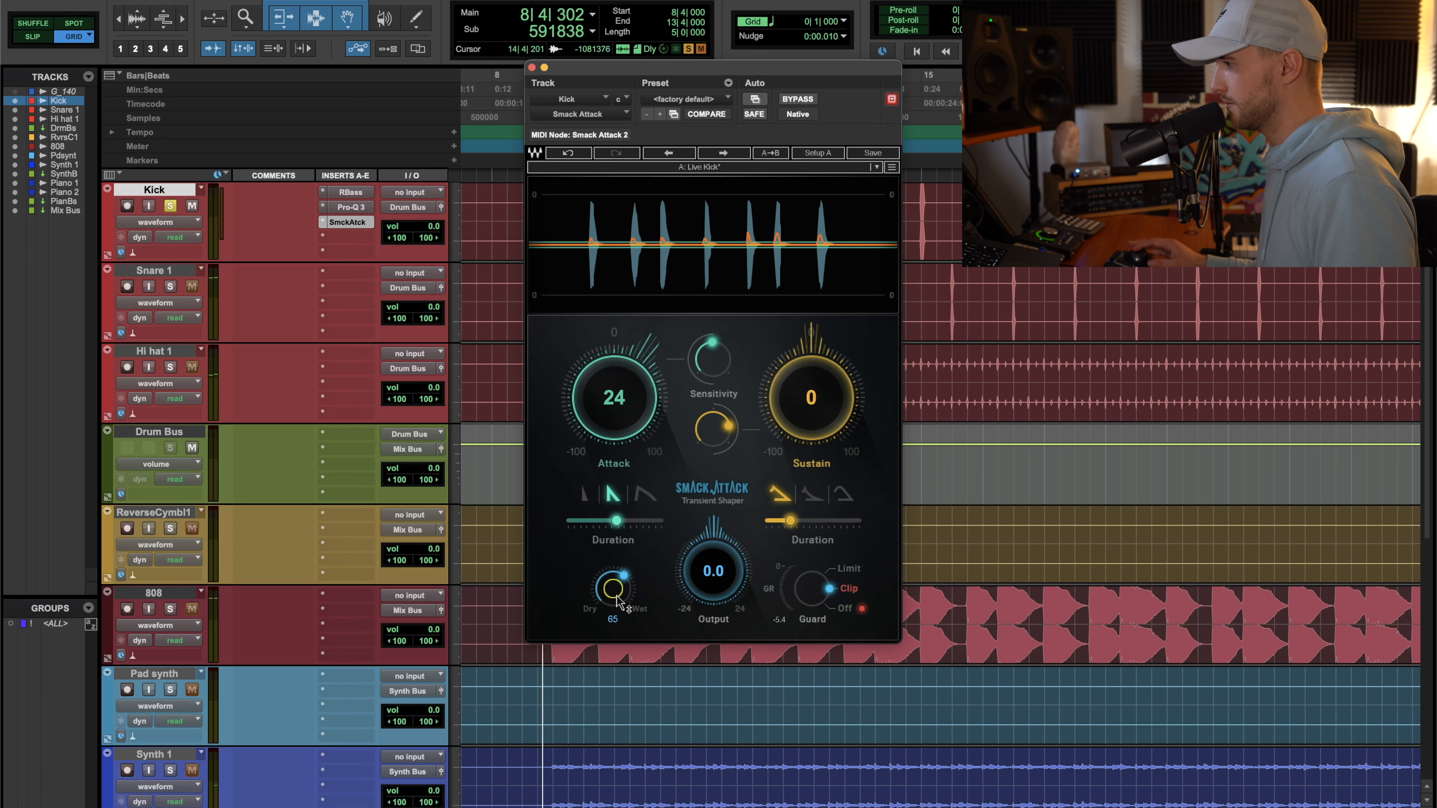
Compare the kick with Smack Attack bypassed and active, and close the plug-in window
{"action": "left_click", "coordinate": [805, 99]}
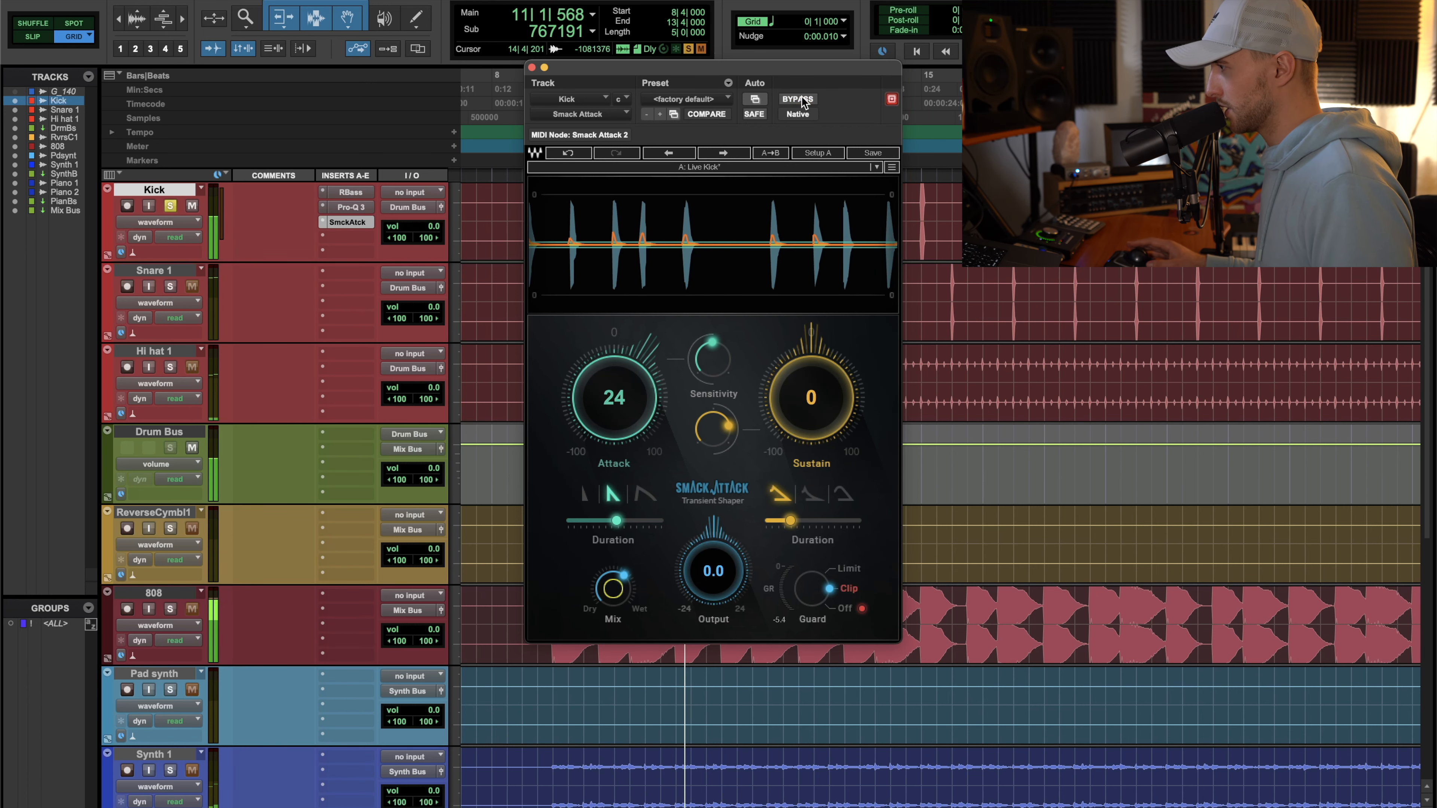
{"action": "left_click_drag", "start_coordinate": [806, 67], "coordinate": [1011, 55]}
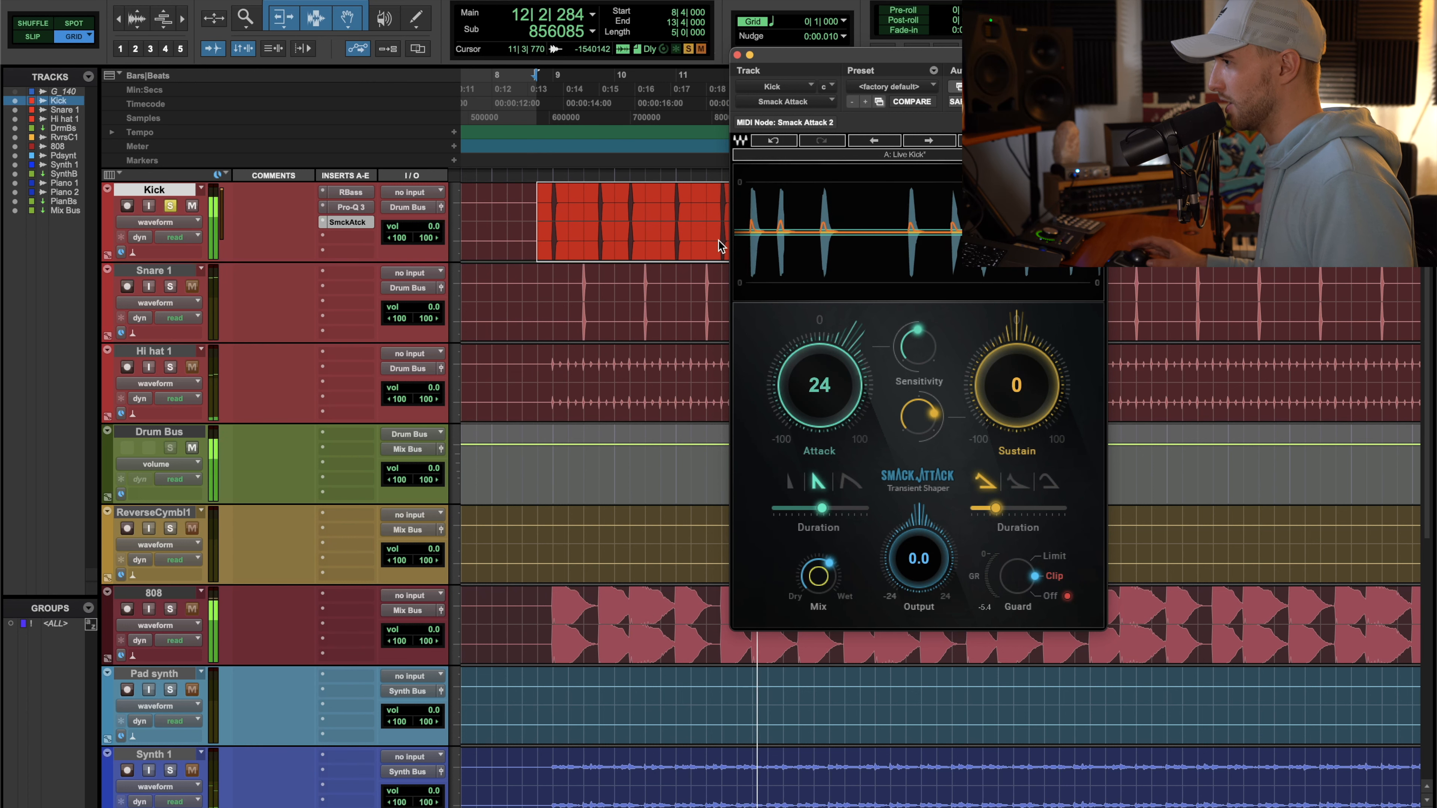
{"action": "left_click_drag", "start_coordinate": [832, 578], "coordinate": [832, 583]}
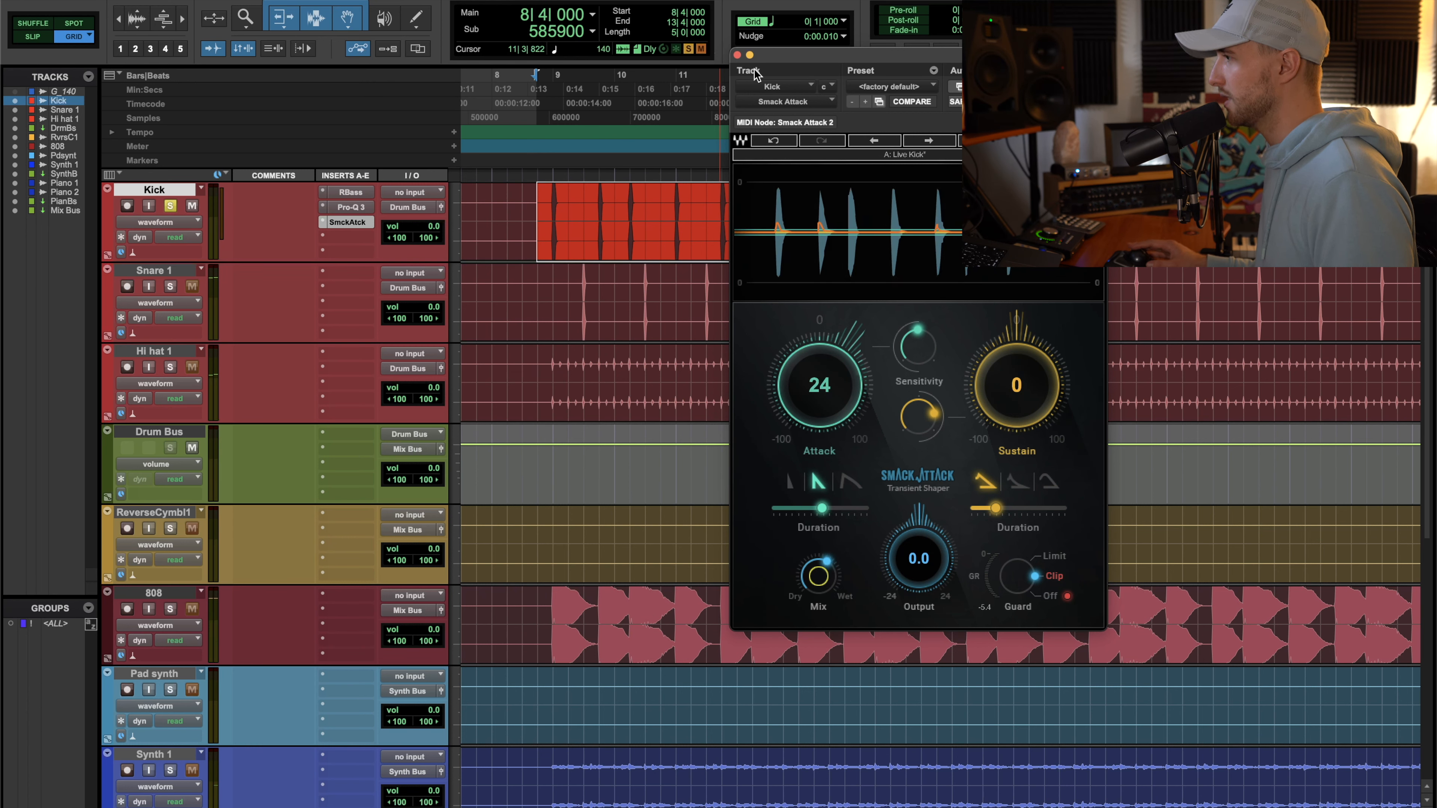
{"action": "left_click", "coordinate": [737, 55]}
Solo the Snare 1 track in place of the Kick and audition it from bar 9, beat 2
{"action": "left_click", "coordinate": [519, 205]}
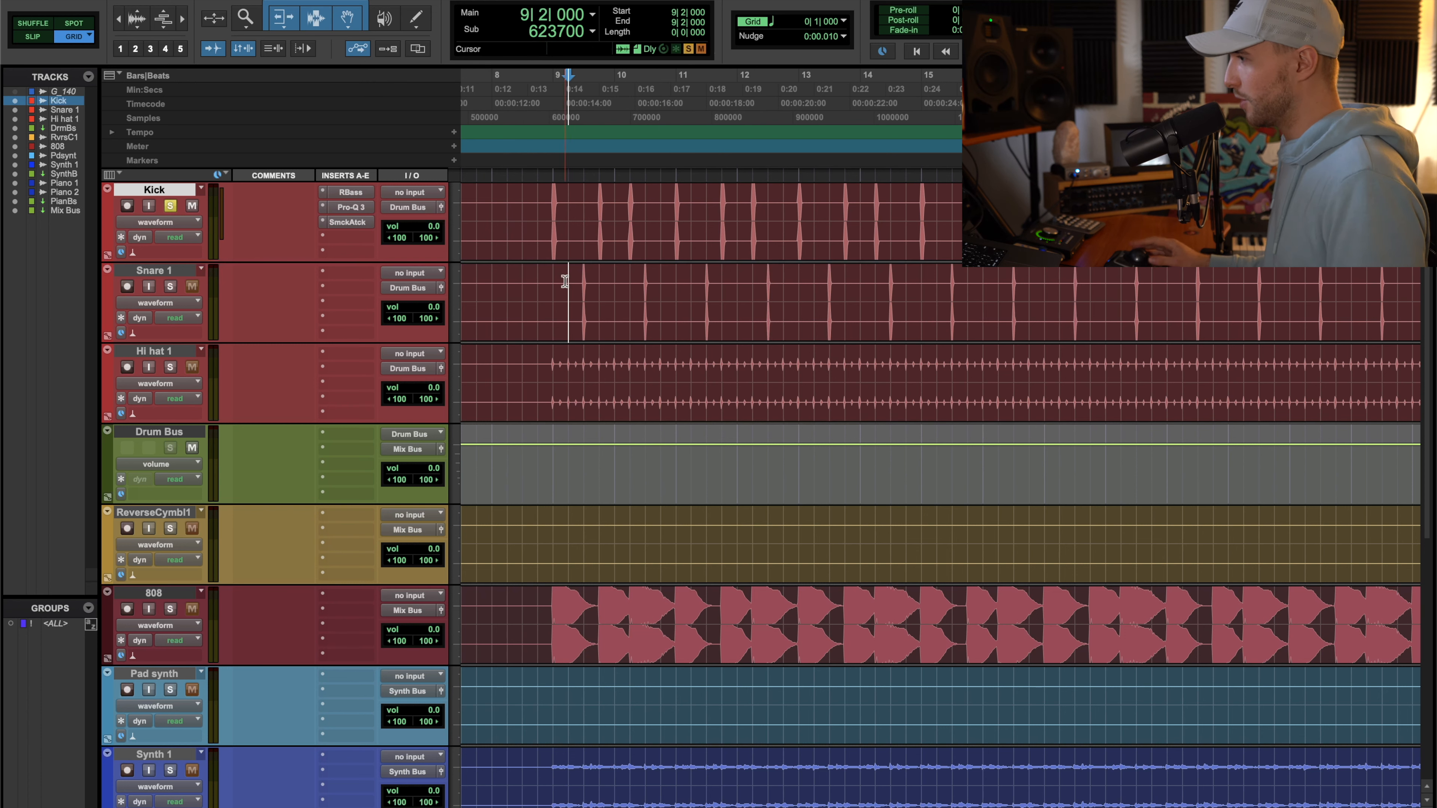
{"action": "key", "text": "space"}
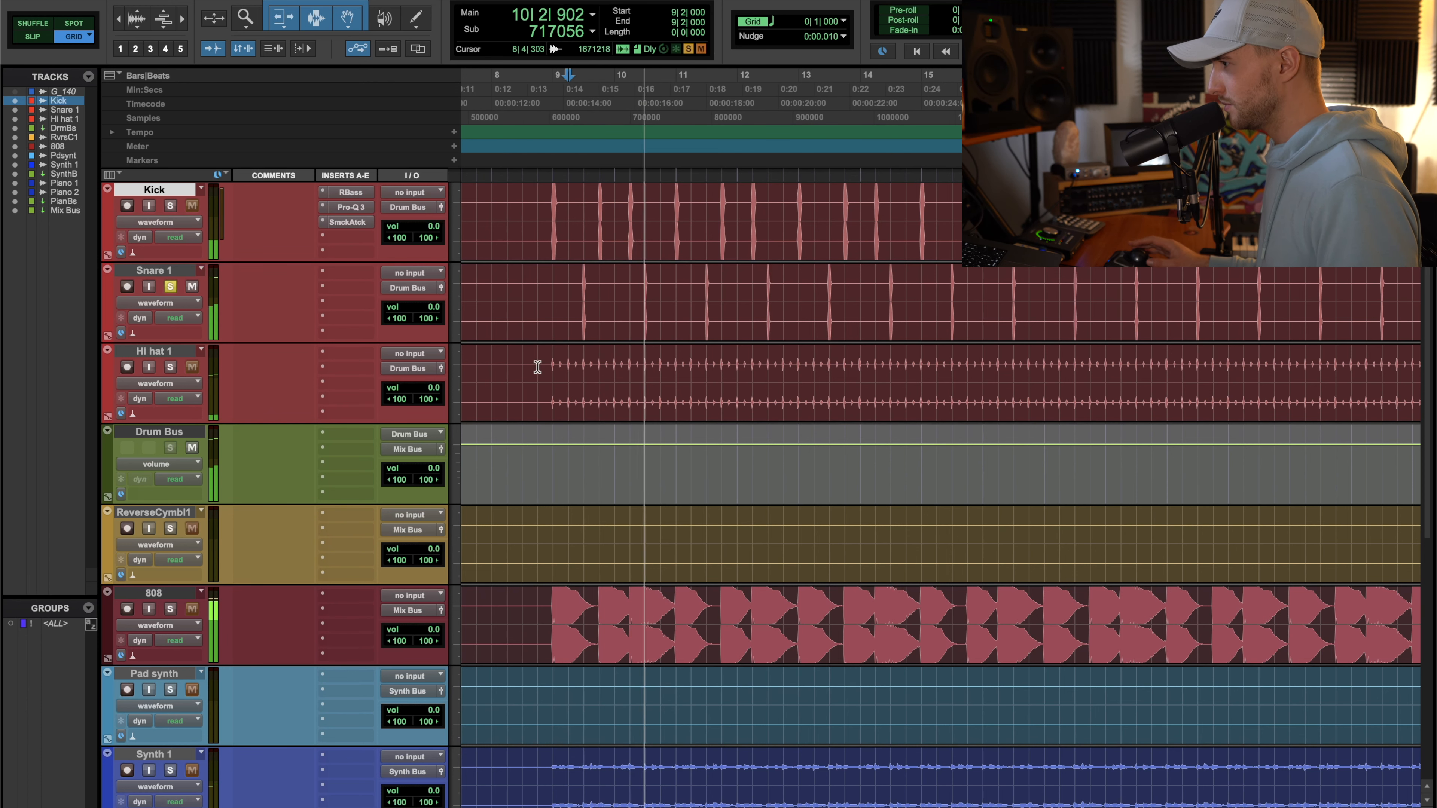
{"action": "key", "text": "space"}
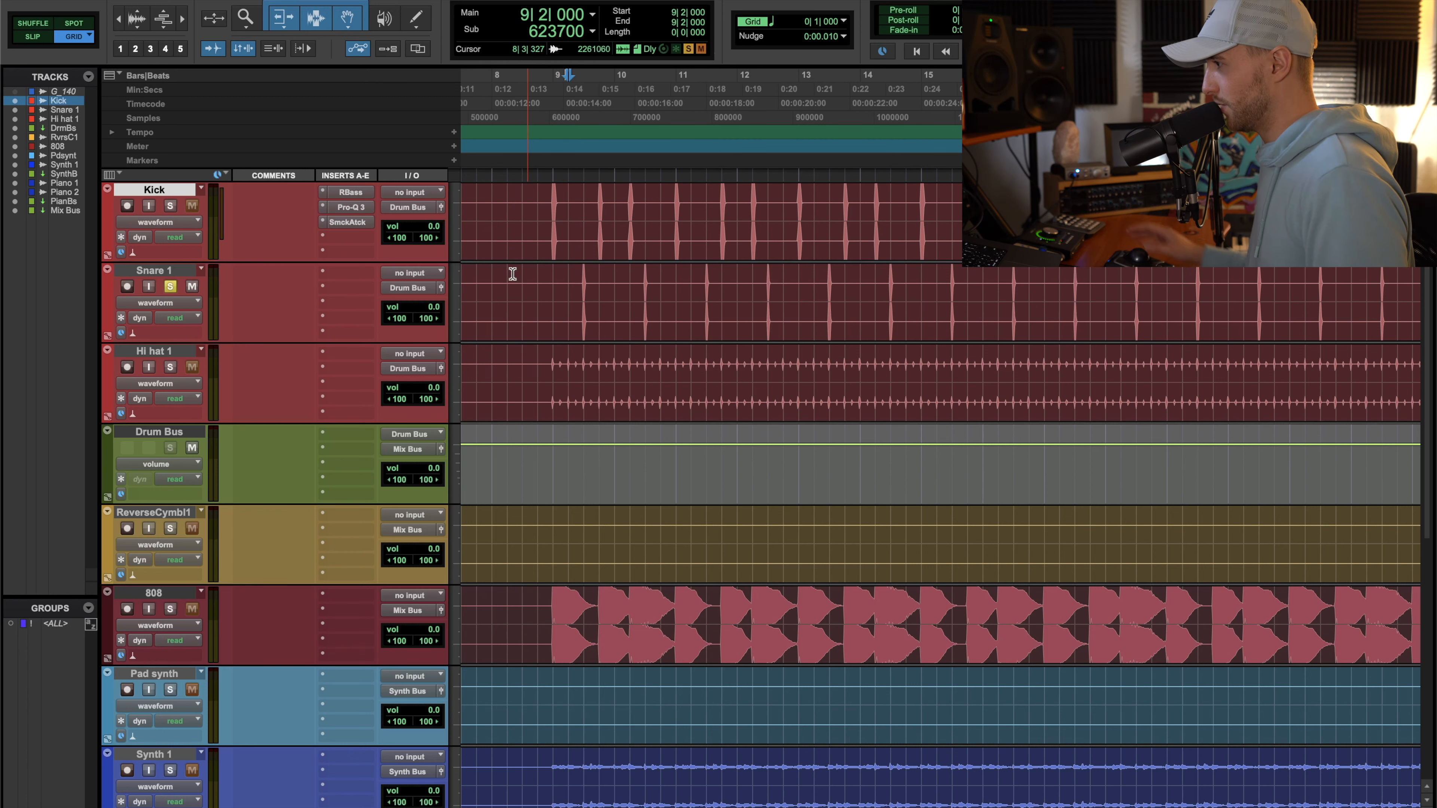
{"action": "key", "text": "space"}
{"action": "key", "text": "space"}
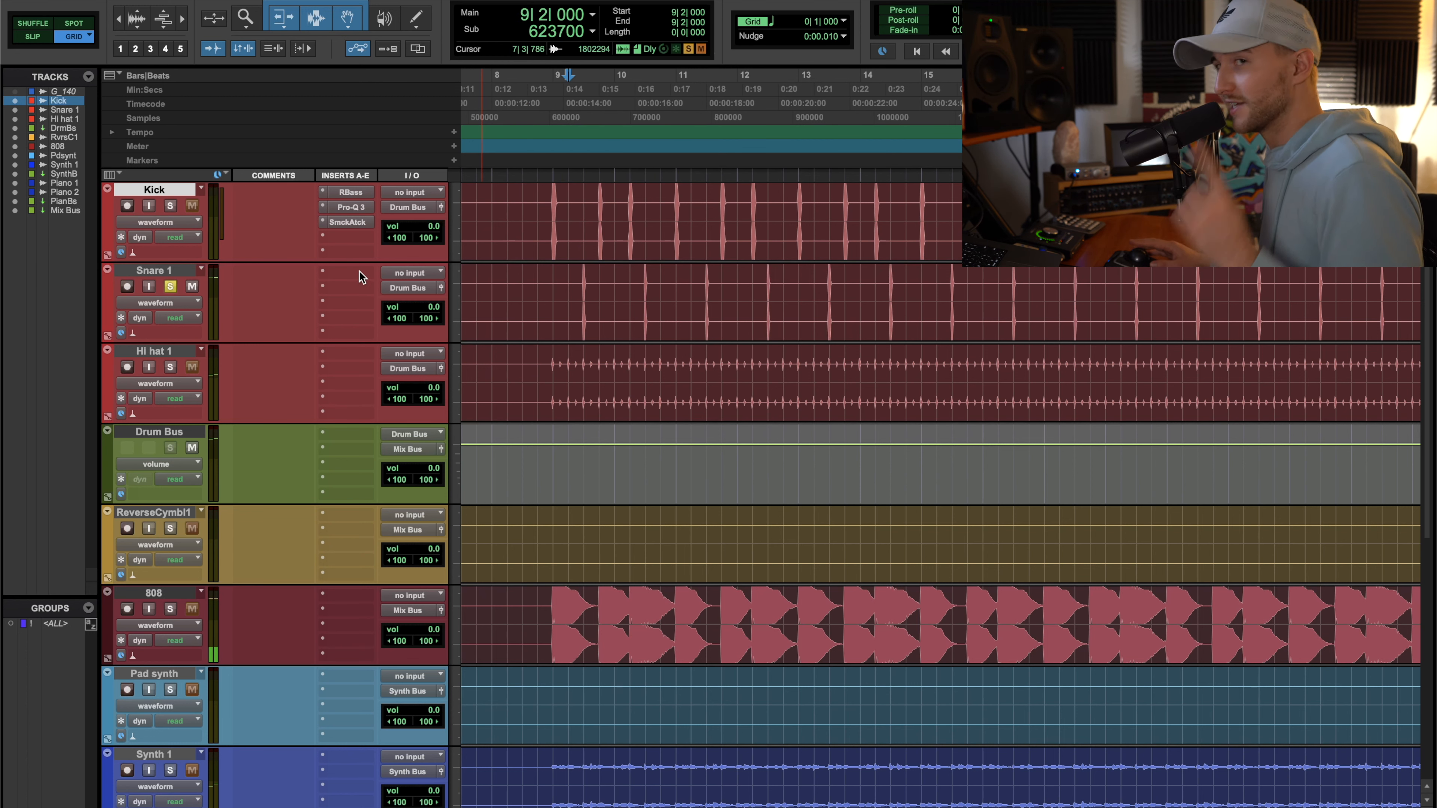
Copy the Kick's RBass to Snare 1's second insert and add FabFilter Pro-Q 3 (stereo) in its first insert
{"action": "left_click_drag", "start_coordinate": [358, 193], "coordinate": [353, 288]}
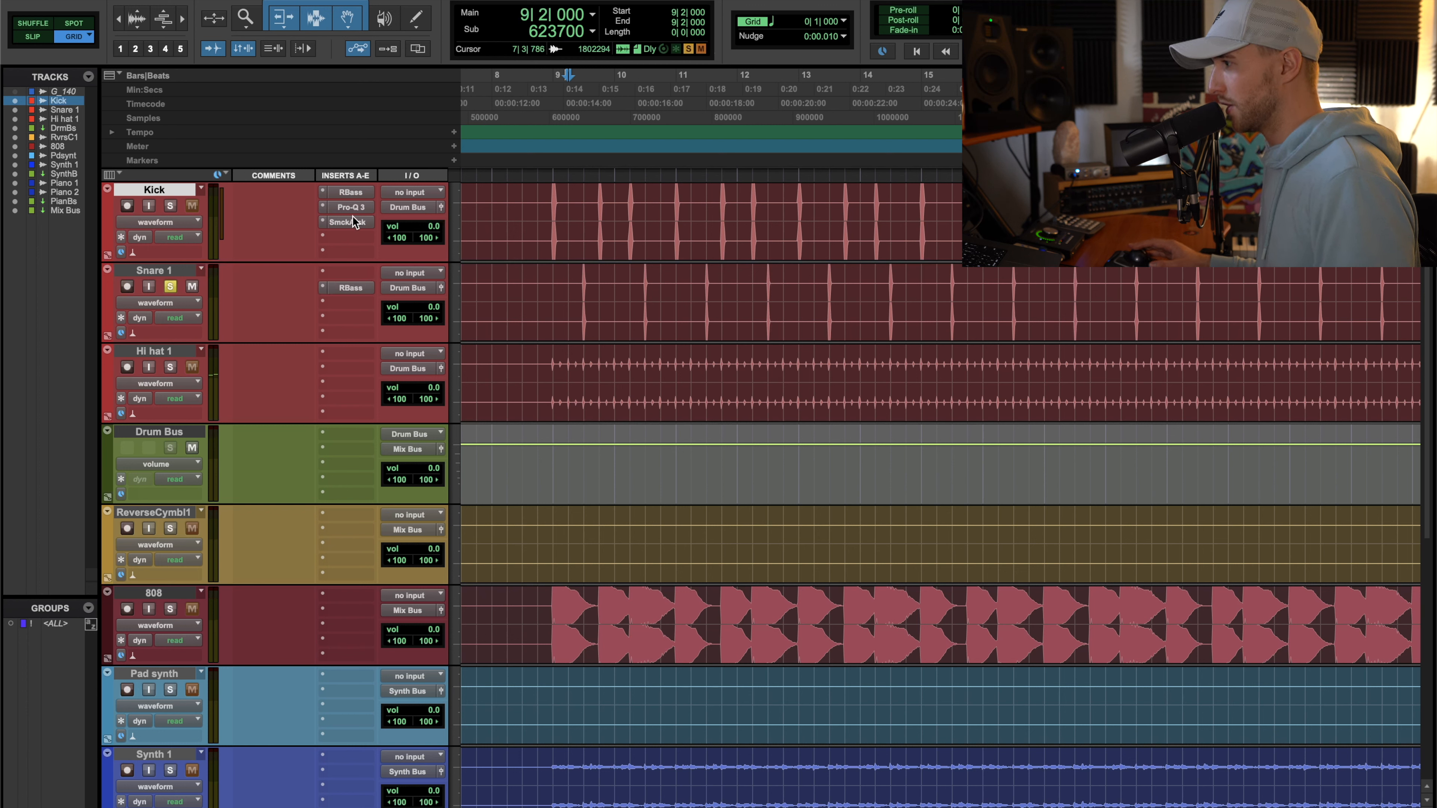
{"action": "left_click", "coordinate": [353, 273]}
{"action": "left_click", "coordinate": [375, 245]}
{"action": "type", "text": "fabf"}
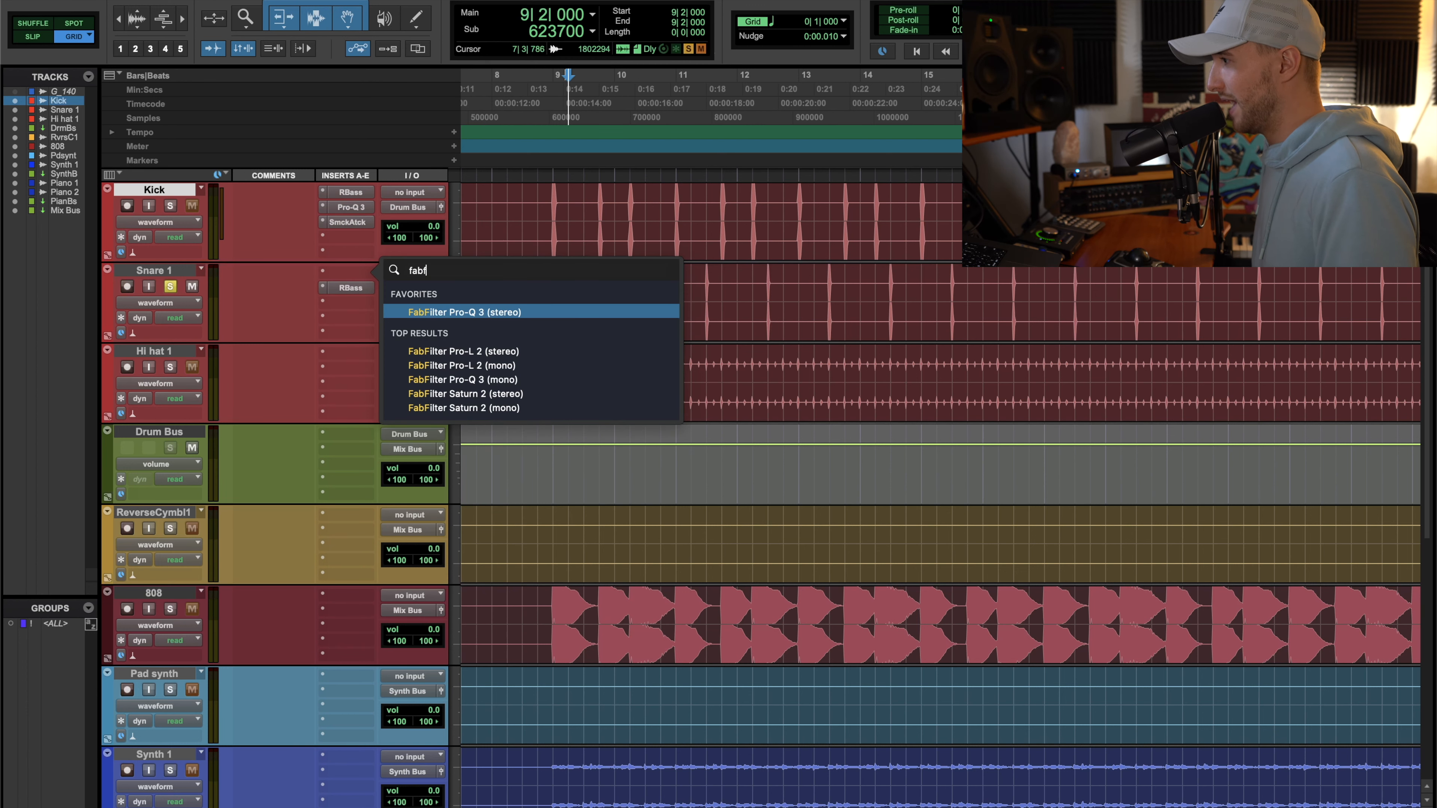
{"action": "key", "text": "Return"}
Audition the snare and add a Pro-Q 3 bell at 270.71 Hz with +1.19 dB gain and Q 3.344
{"action": "key", "text": "space"}
{"action": "left_click_drag", "start_coordinate": [1048, 55], "coordinate": [826, 48]}
{"action": "left_click_drag", "start_coordinate": [695, 323], "coordinate": [727, 278]}
{"action": "left_click", "coordinate": [737, 262]}
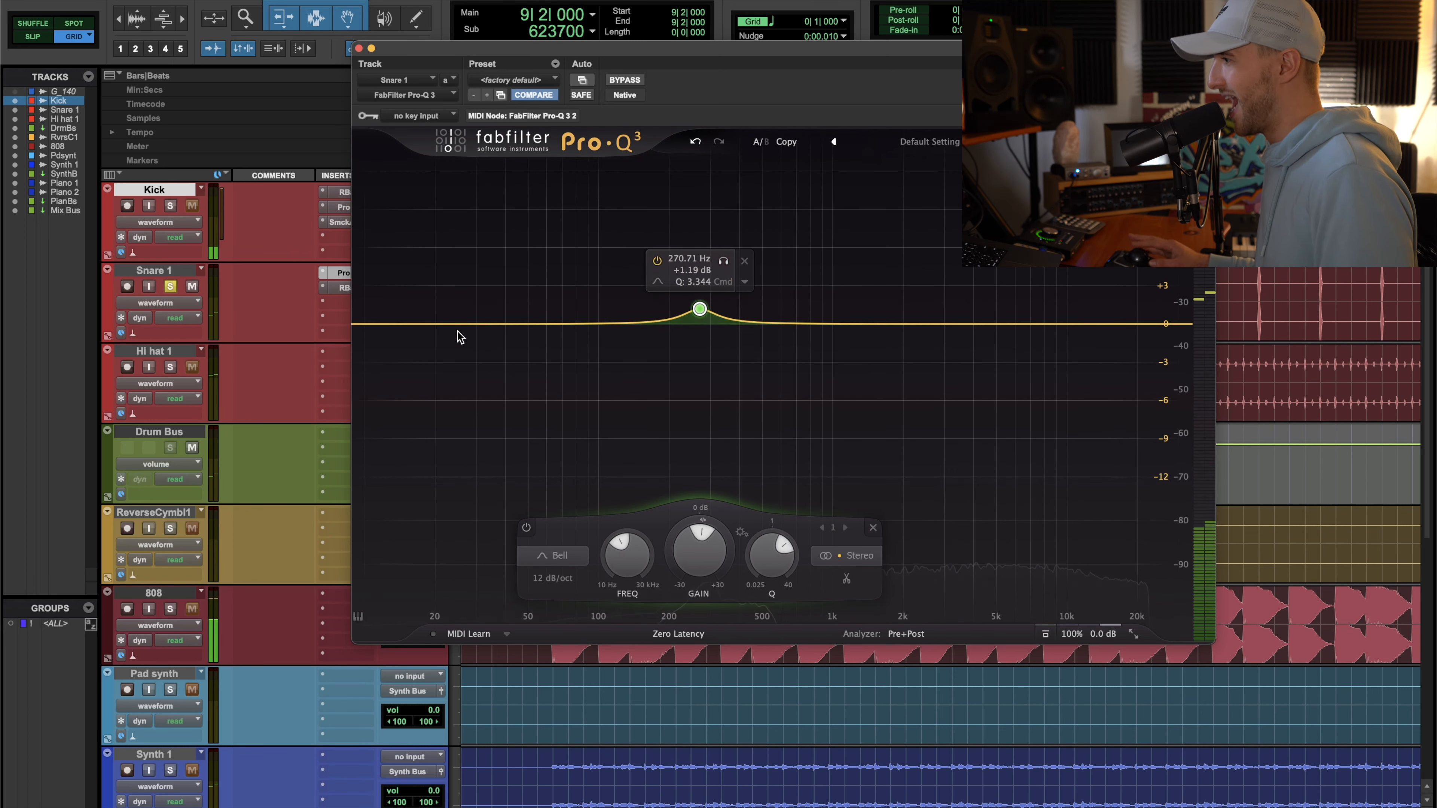
{"action": "key", "text": "space"}
Add a low bell boost of +3.26 dB at 69.244 Hz with Q 1.000, and bypass that band
{"action": "key", "text": "space"}
{"action": "left_click_drag", "start_coordinate": [560, 324], "coordinate": [585, 246]}
{"action": "left_click", "coordinate": [631, 235]}
{"action": "double_click", "coordinate": [561, 281]}
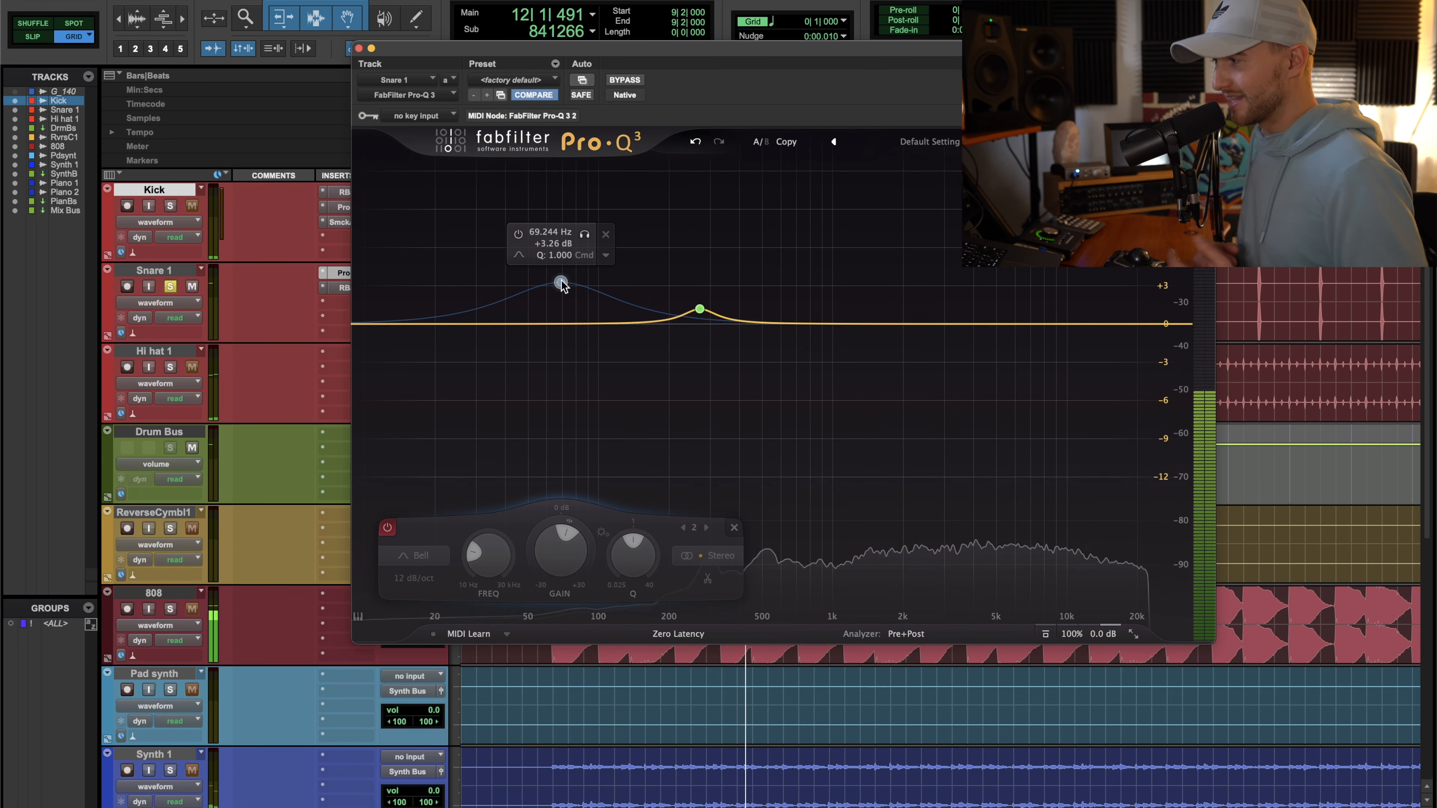
{"action": "key", "text": "space"}
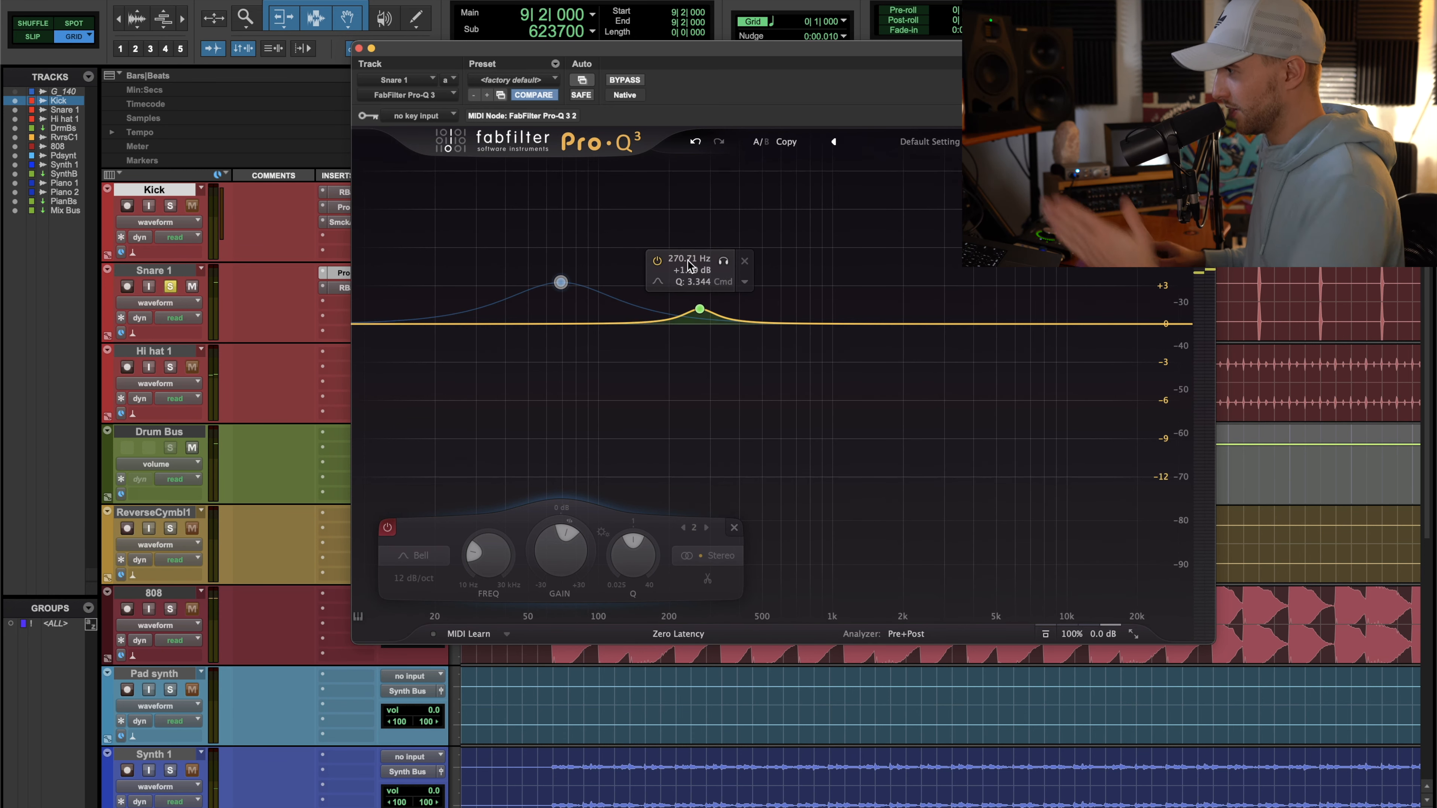
Move the low-mid bell to 274.54 Hz, bypass it, audition the snare, and close Pro-Q 3
{"action": "mouse_move", "coordinate": [733, 267]}
{"action": "left_mouse_down"}
{"action": "mouse_move", "coordinate": [605, 292]}
{"action": "mouse_move", "coordinate": [755, 295]}
{"action": "mouse_move", "coordinate": [726, 281]}
{"action": "left_mouse_up"}
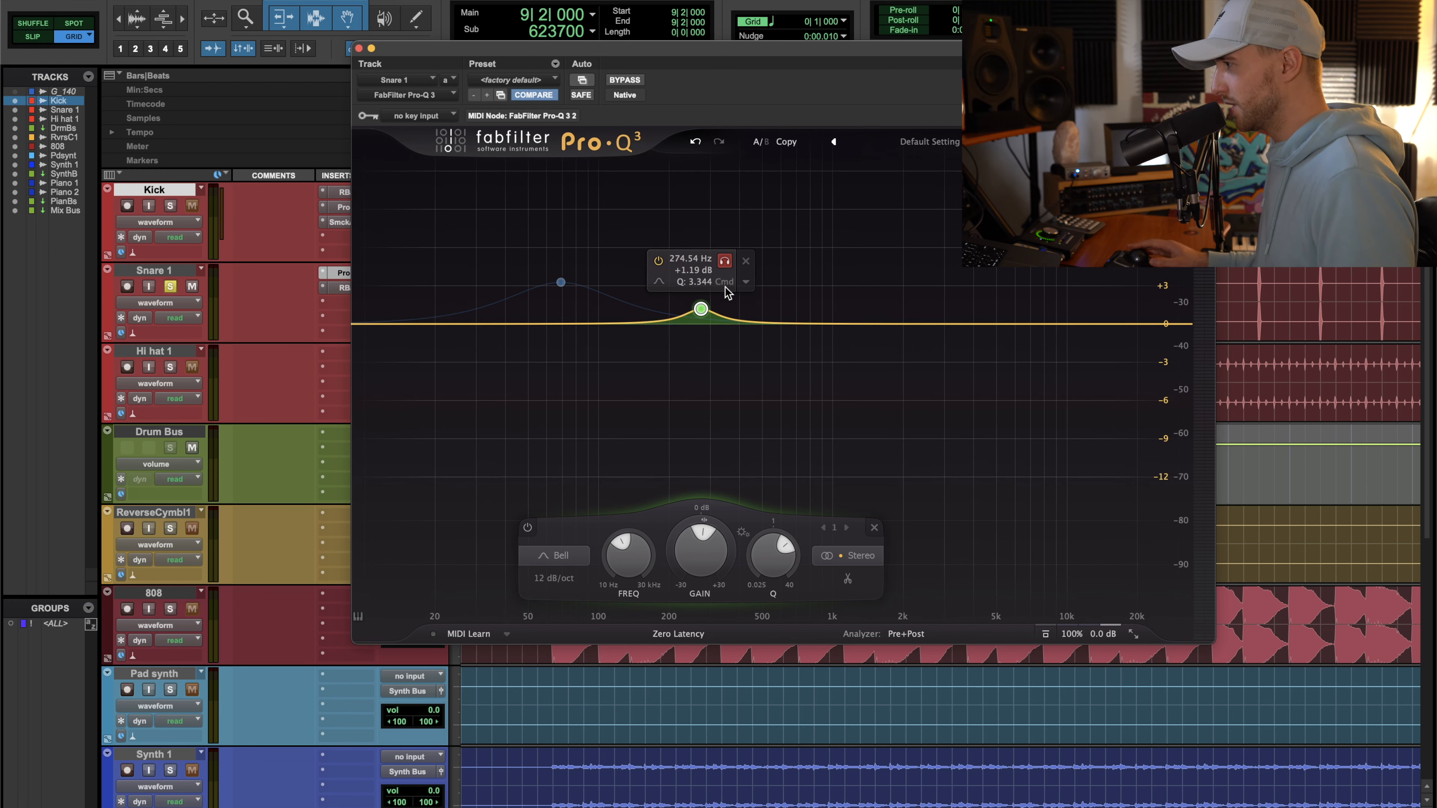
{"action": "left_click", "coordinate": [701, 310], "text": "alt"}
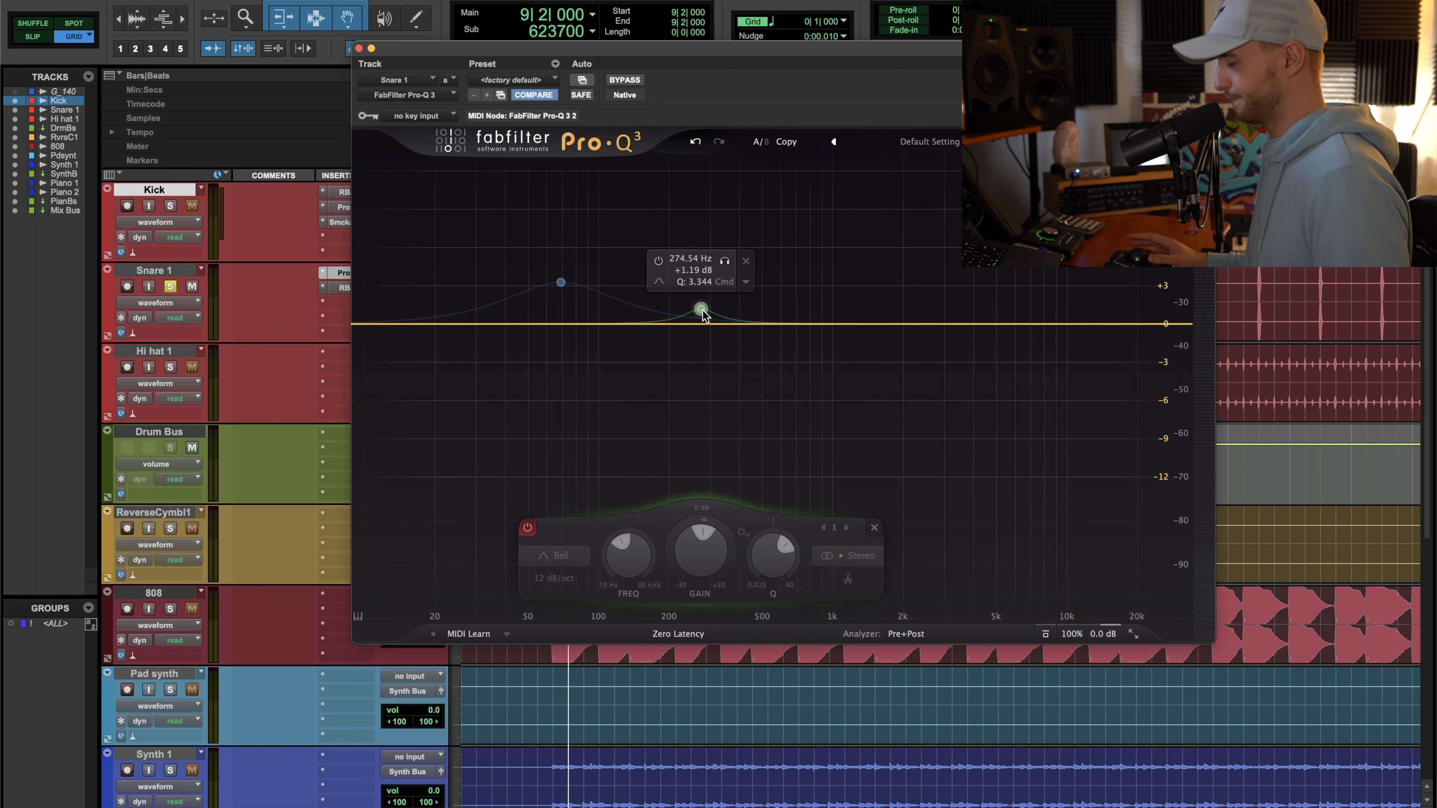
{"action": "key", "text": "space"}
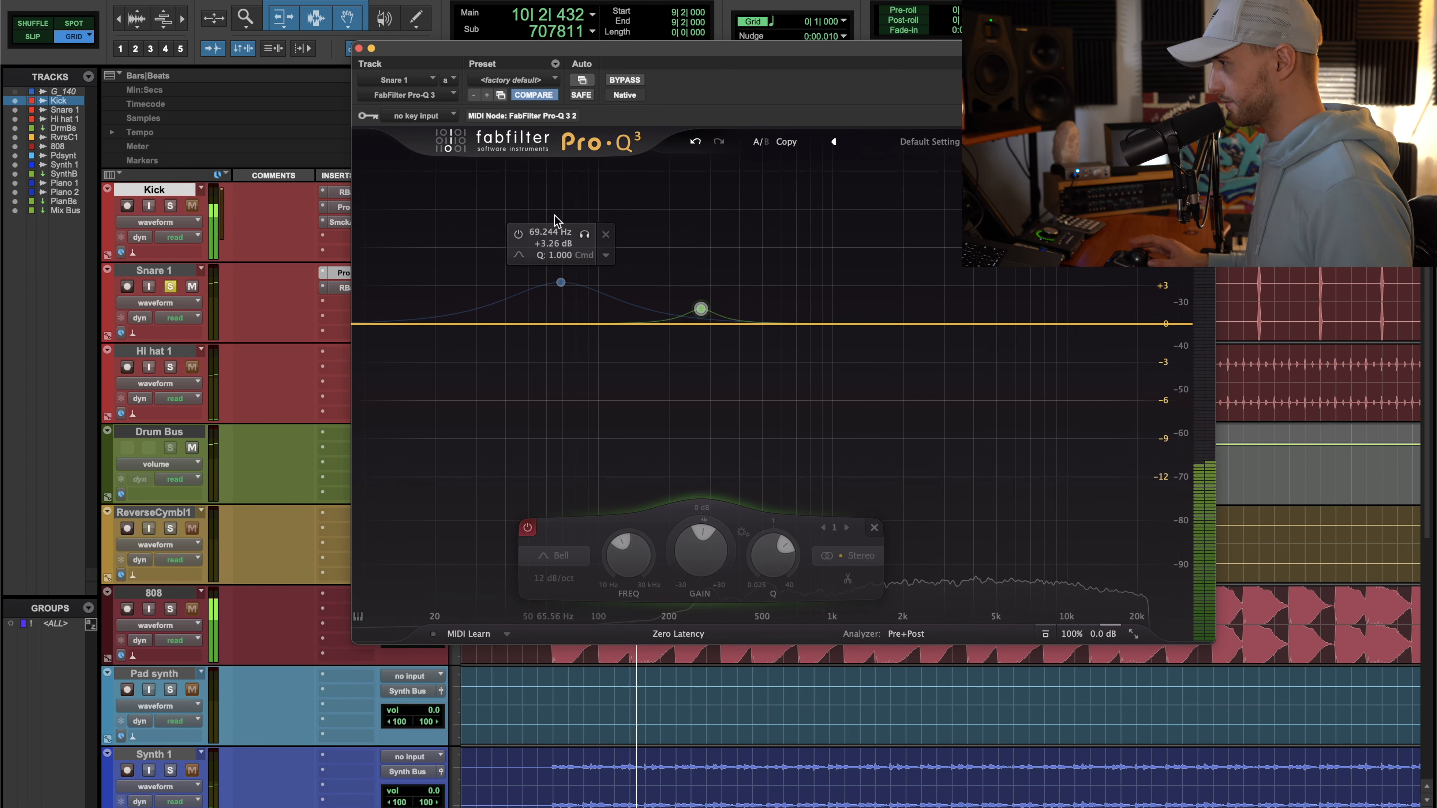
{"action": "key", "text": "space"}
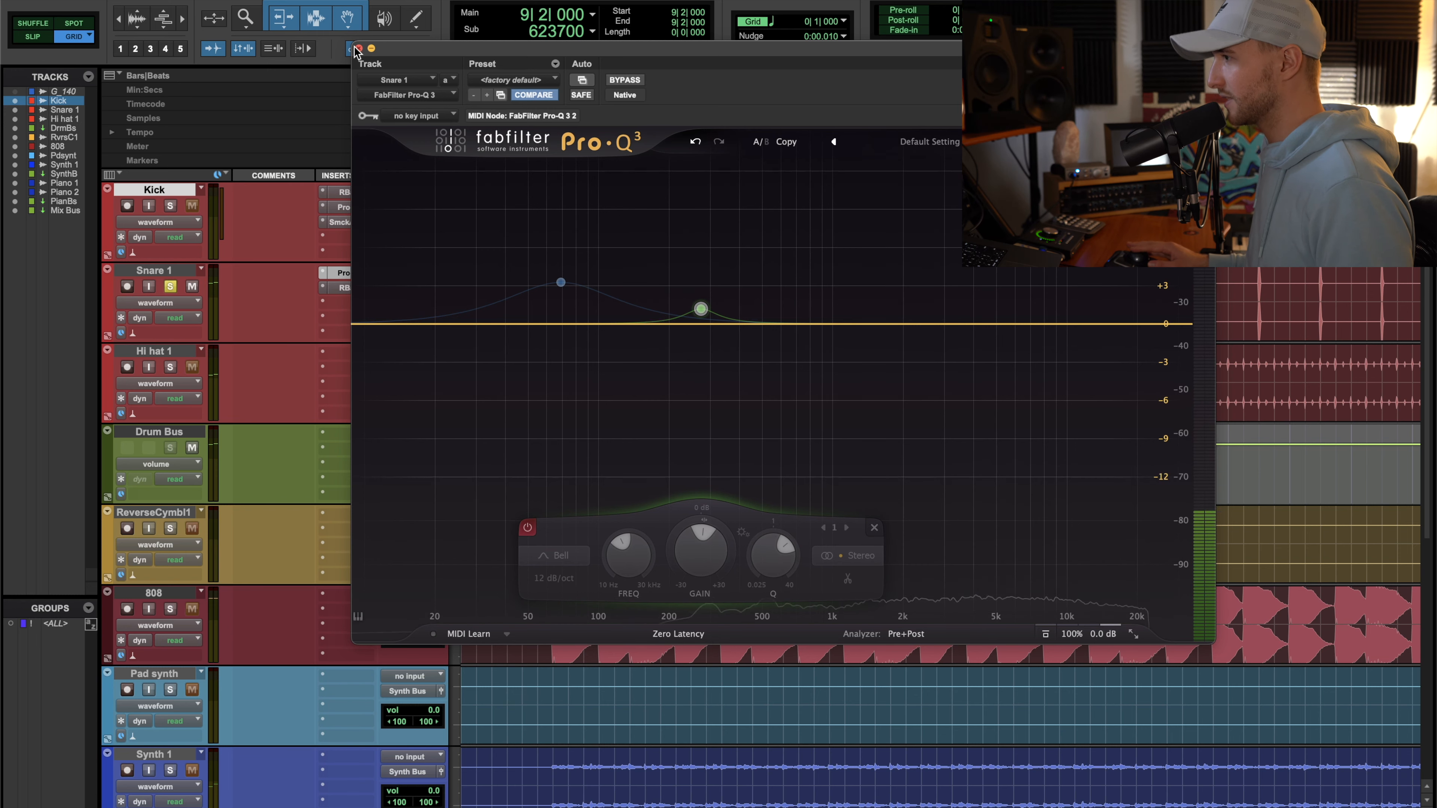
{"action": "left_click", "coordinate": [359, 49]}
Recheck the 274.54 Hz bell in Snare 1's Pro-Q 3 by toggling it on and off
{"action": "left_click", "coordinate": [353, 286]}
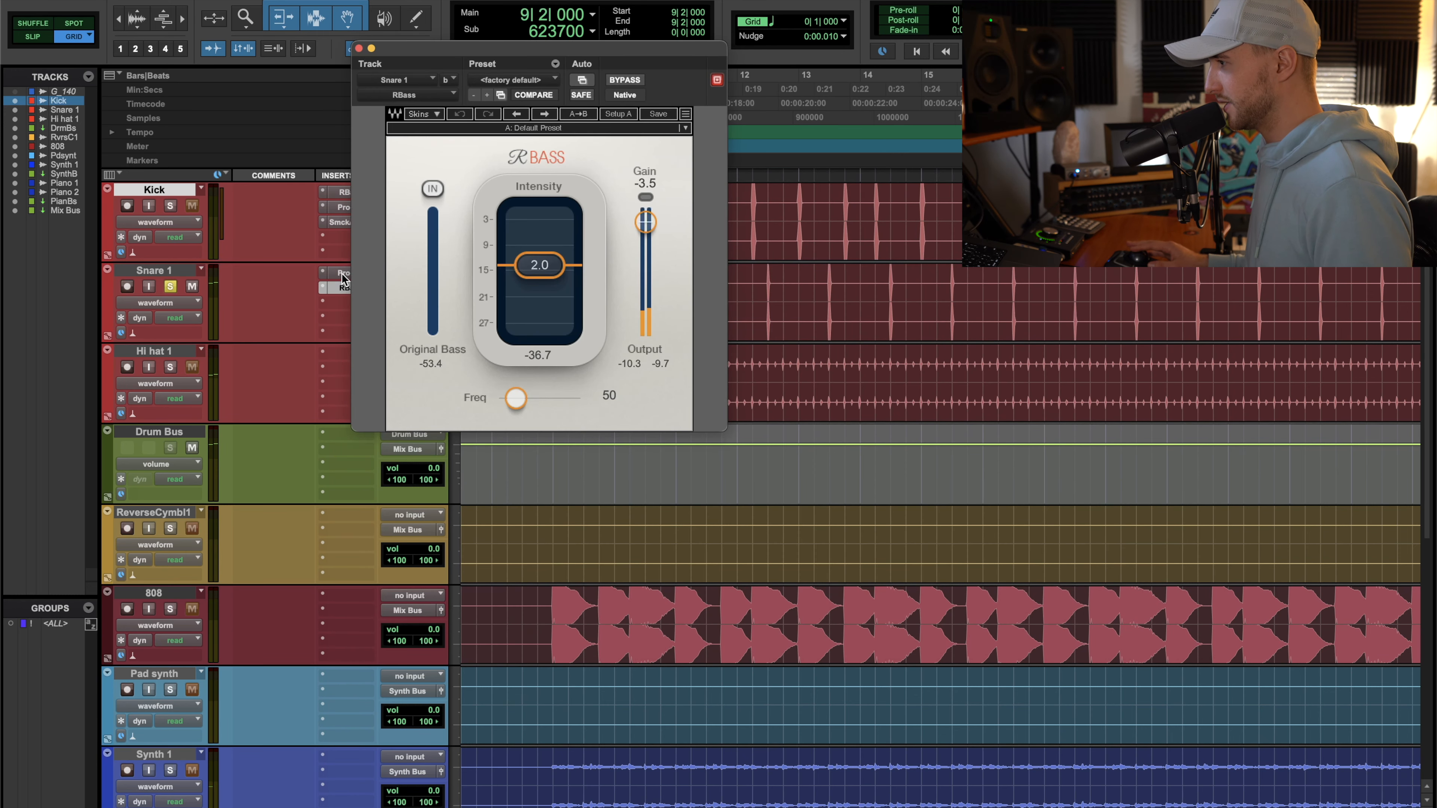
{"action": "left_click", "coordinate": [345, 274]}
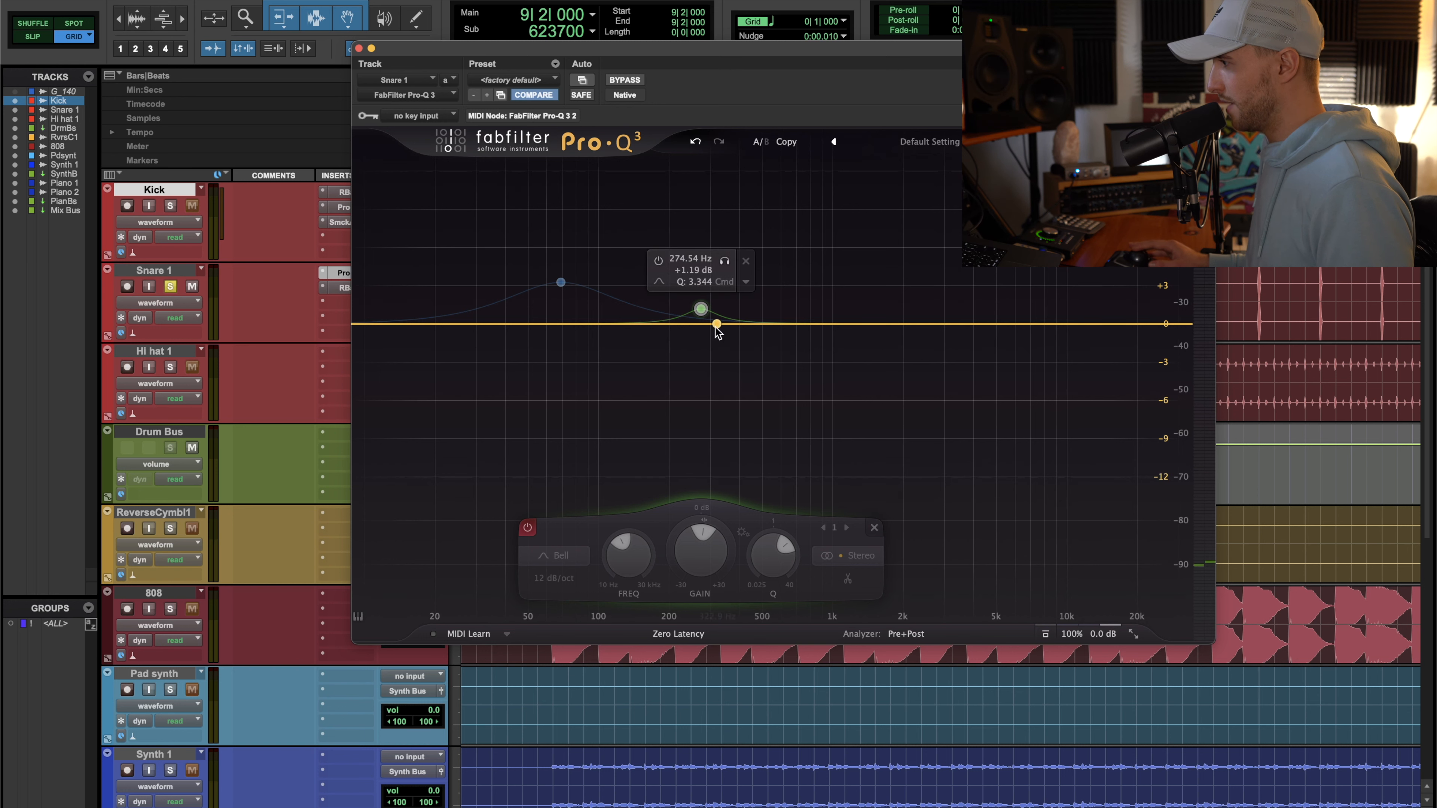
{"action": "left_click", "coordinate": [700, 309], "text": "alt"}
{"action": "left_click", "coordinate": [700, 309], "text": "alt"}
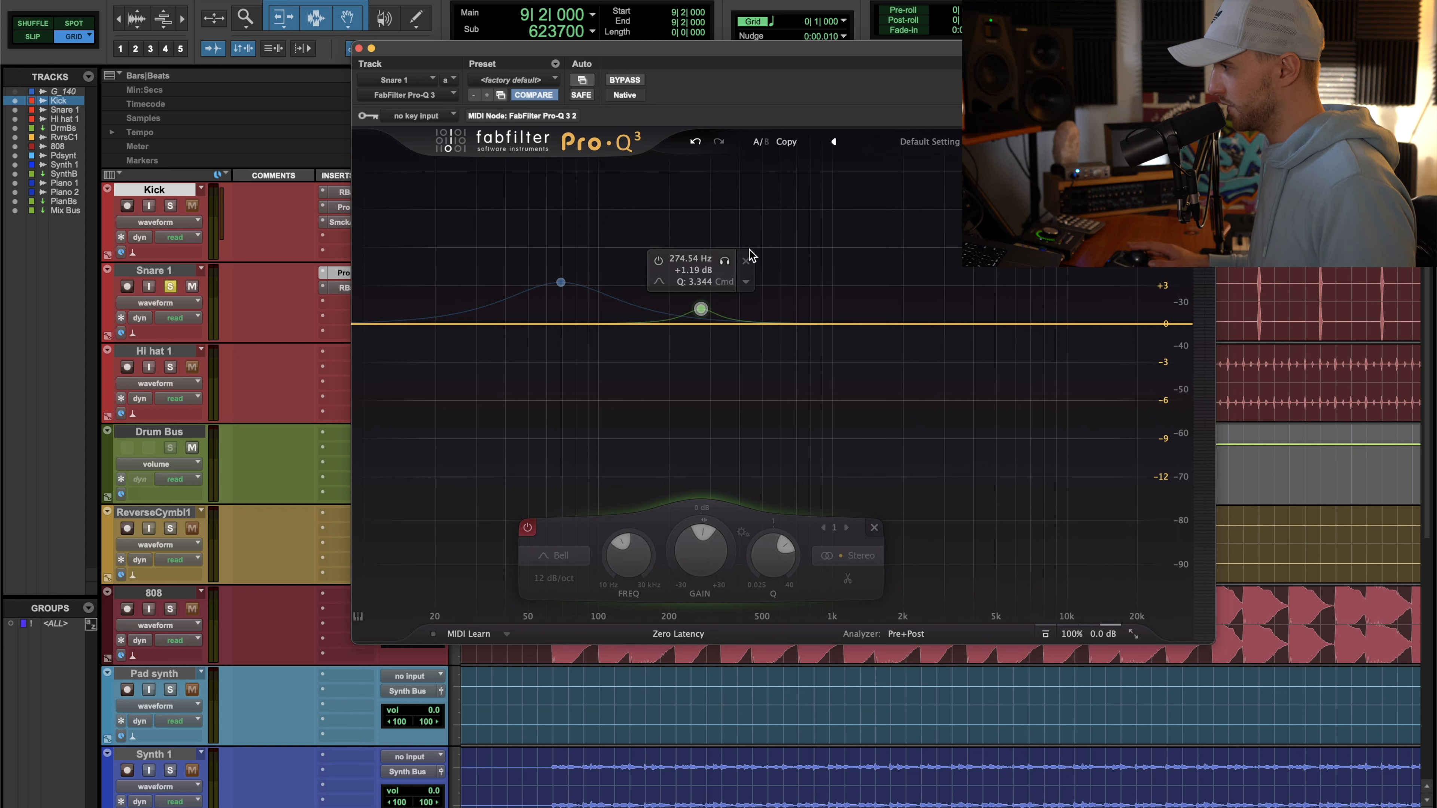
Set the Snare 1 RBass Freq to 256 and its Intensity to -16.8
{"action": "left_click", "coordinate": [337, 288]}
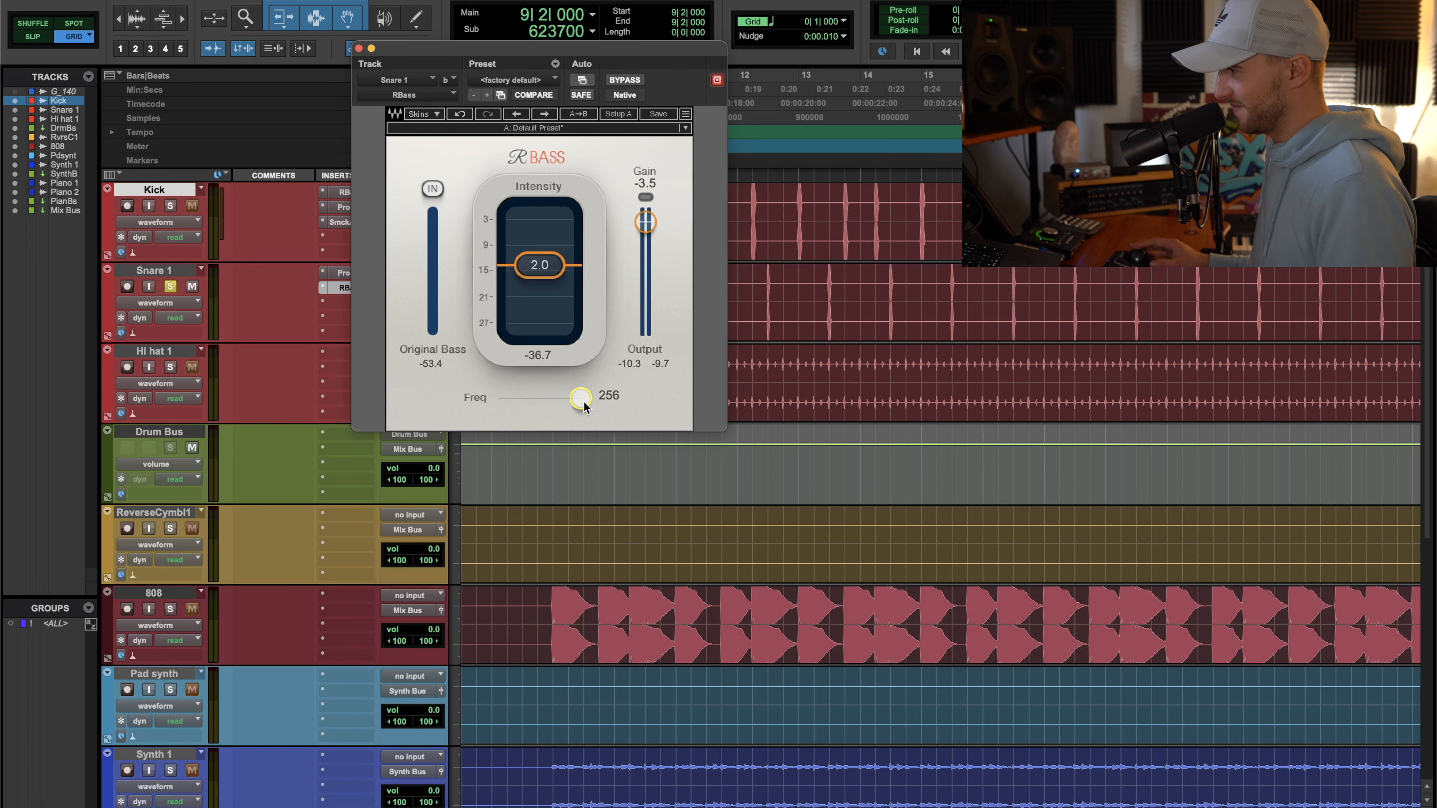
{"action": "left_click_drag", "start_coordinate": [556, 273], "coordinate": [556, 320]}
{"action": "left_click_drag", "start_coordinate": [562, 47], "coordinate": [785, 67]}
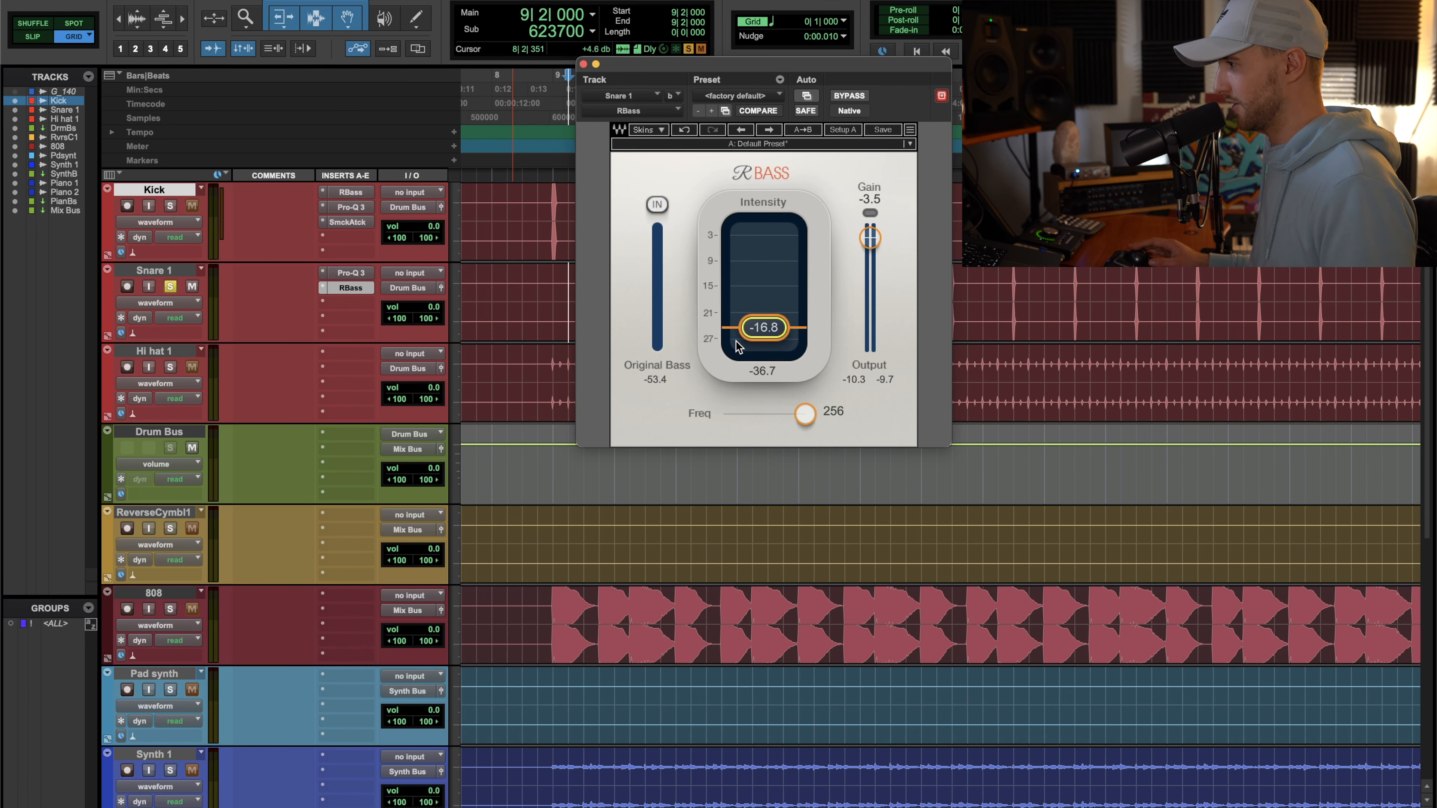
{"action": "key", "text": "super+space"}
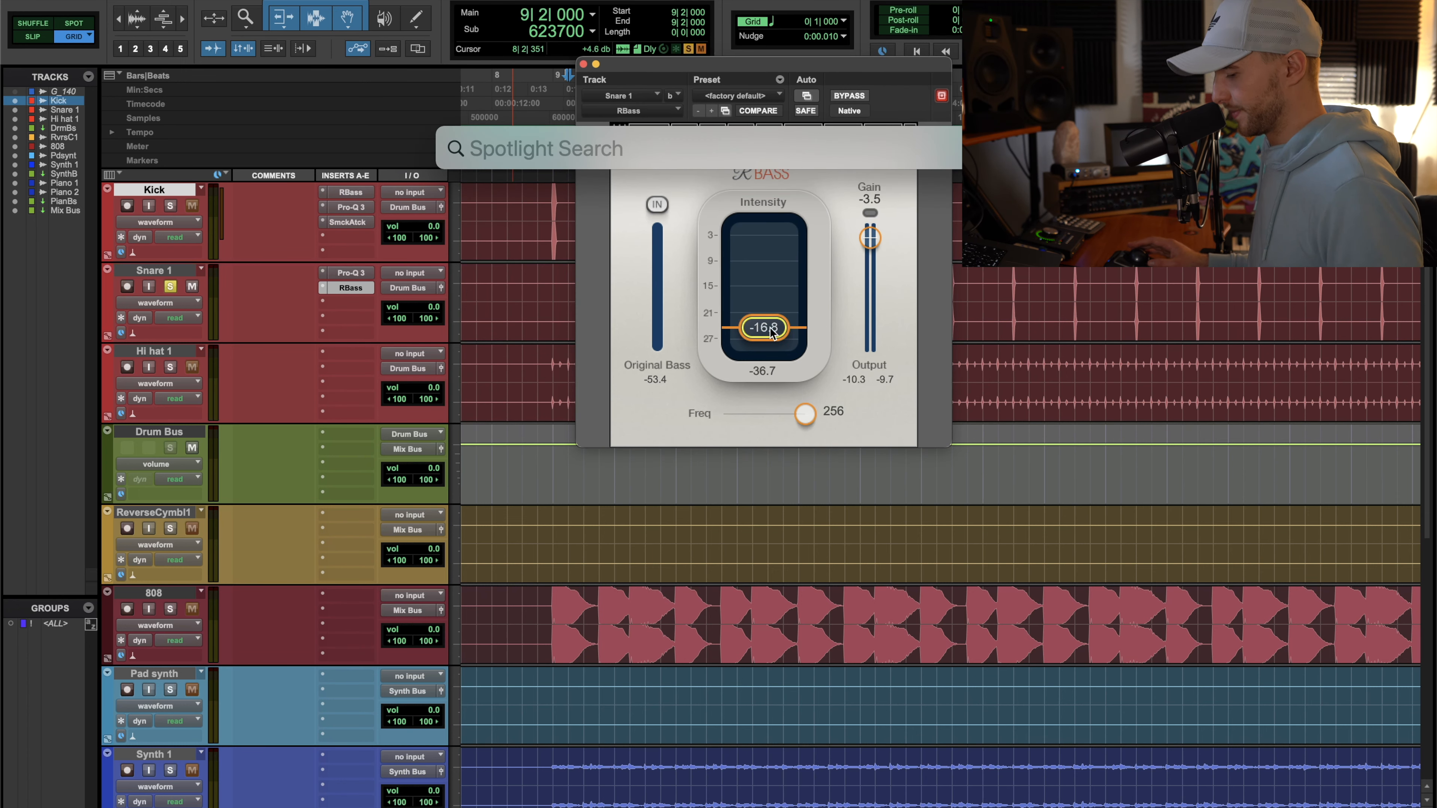
{"action": "key", "text": "Escape"}
During playback, raise the RBass Intensity to 9.9 and sweep its Freq down to 96 and back to 256
{"action": "left_click_drag", "start_coordinate": [654, 75], "coordinate": [666, 208]}
{"action": "key", "text": "space"}
{"action": "left_click_drag", "start_coordinate": [775, 460], "coordinate": [775, 423]}
{"action": "left_click_drag", "start_coordinate": [820, 548], "coordinate": [800, 552]}
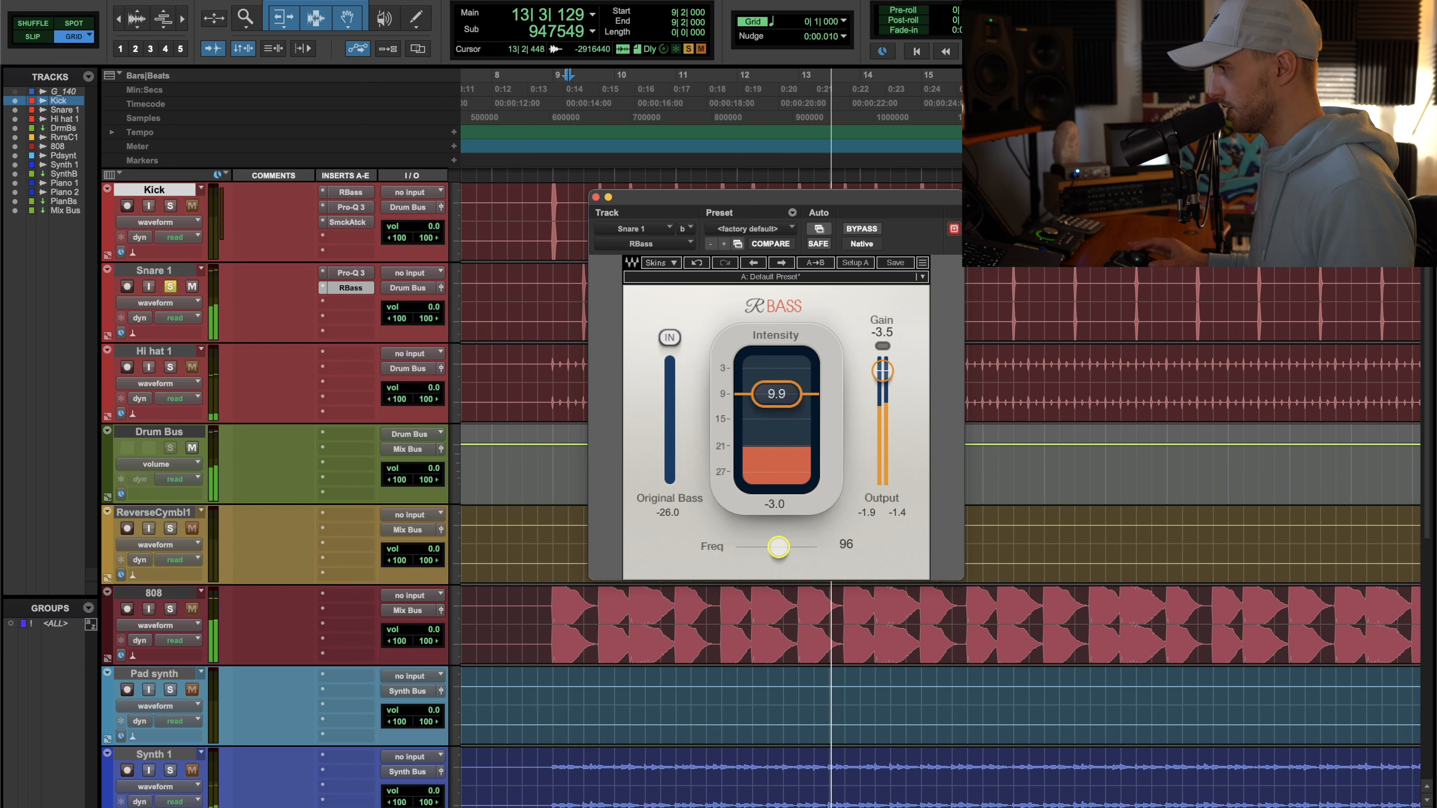
{"action": "mouse_move", "coordinate": [800, 552]}
{"action": "left_mouse_down"}
{"action": "mouse_move", "coordinate": [786, 547]}
{"action": "mouse_move", "coordinate": [807, 554]}
{"action": "left_mouse_up"}
{"action": "key", "text": "space"}
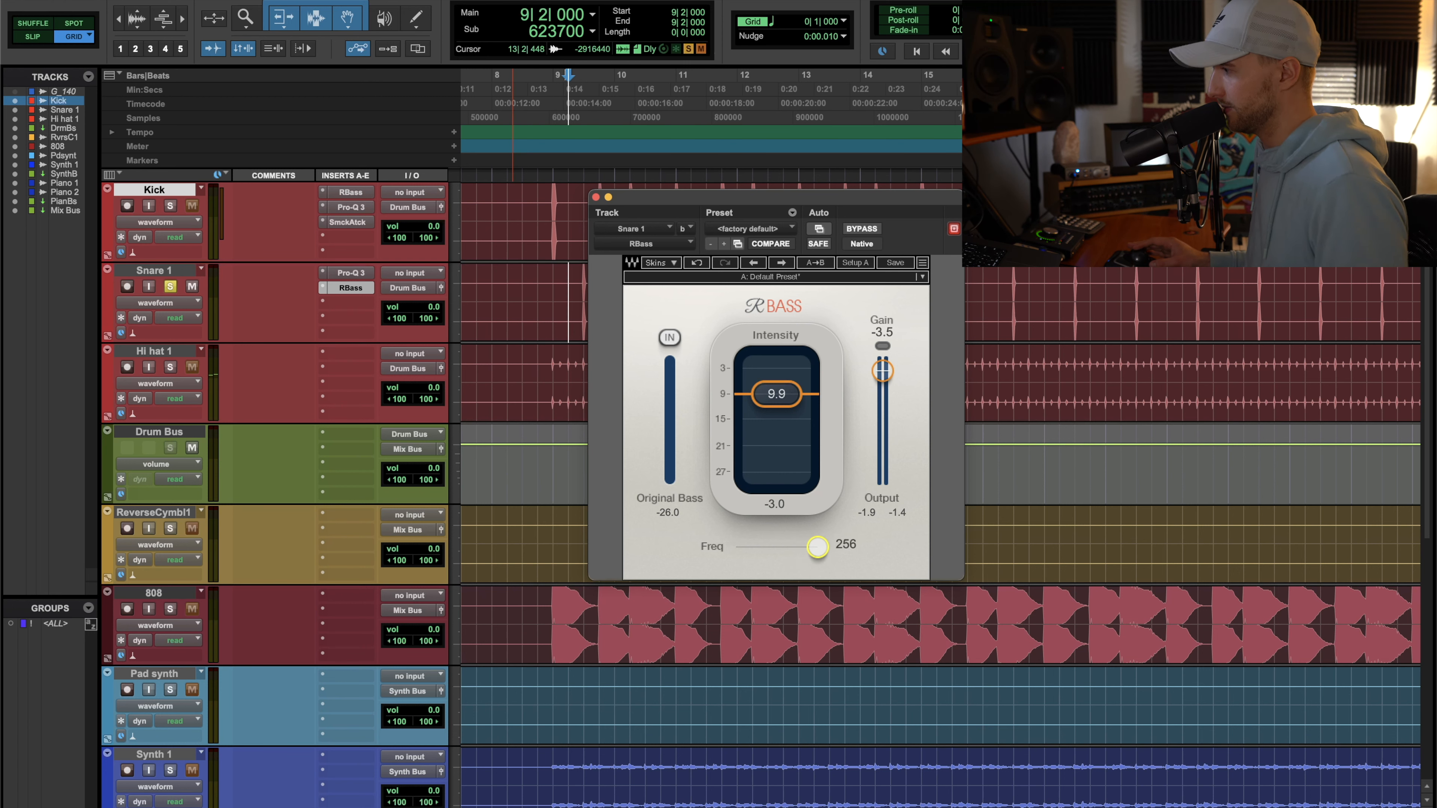
Lower the snare's RBass Intensity to -11.3 and audition the result
{"action": "left_click_drag", "start_coordinate": [772, 395], "coordinate": [773, 437]}
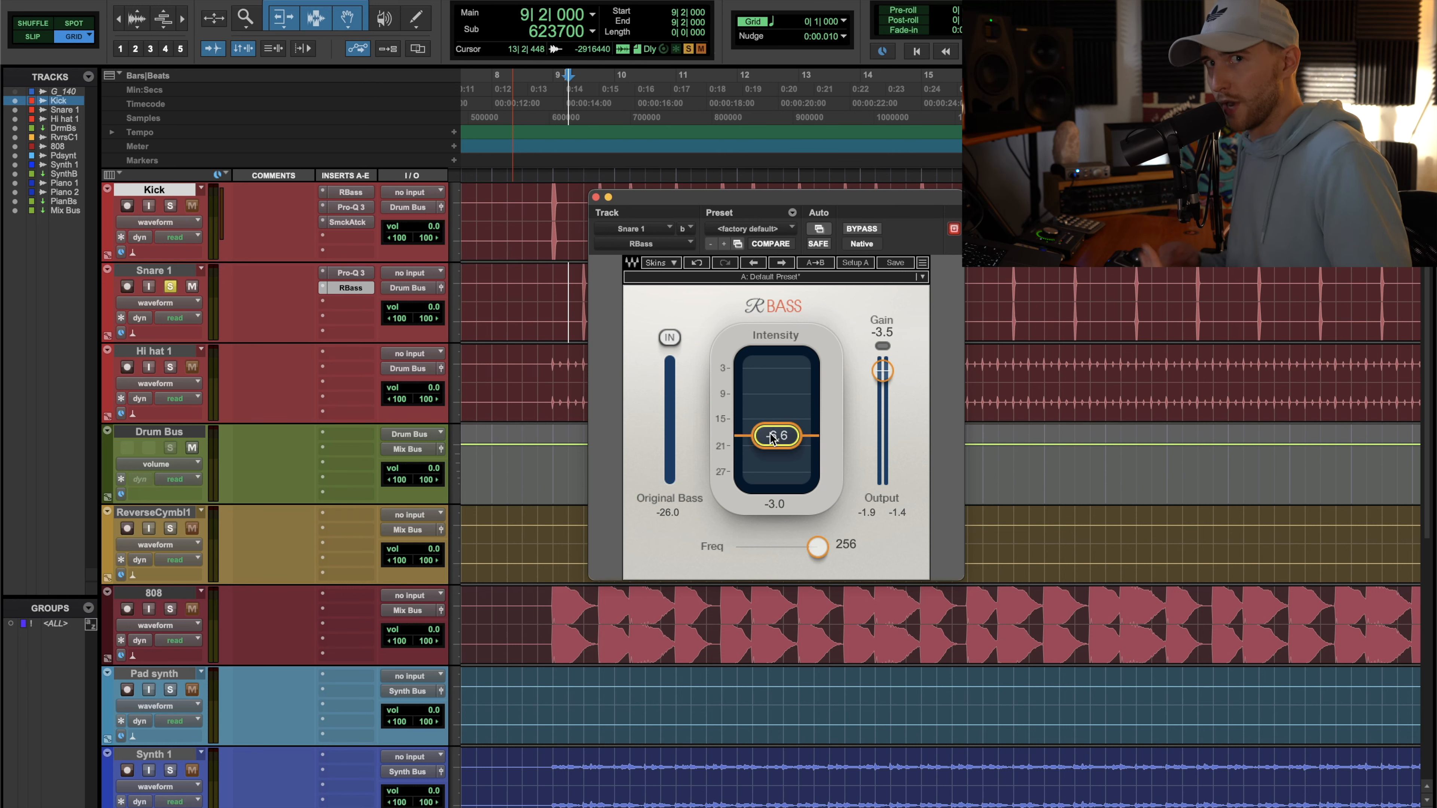
{"action": "left_click_drag", "start_coordinate": [776, 436], "coordinate": [776, 446]}
{"action": "key", "text": "space"}
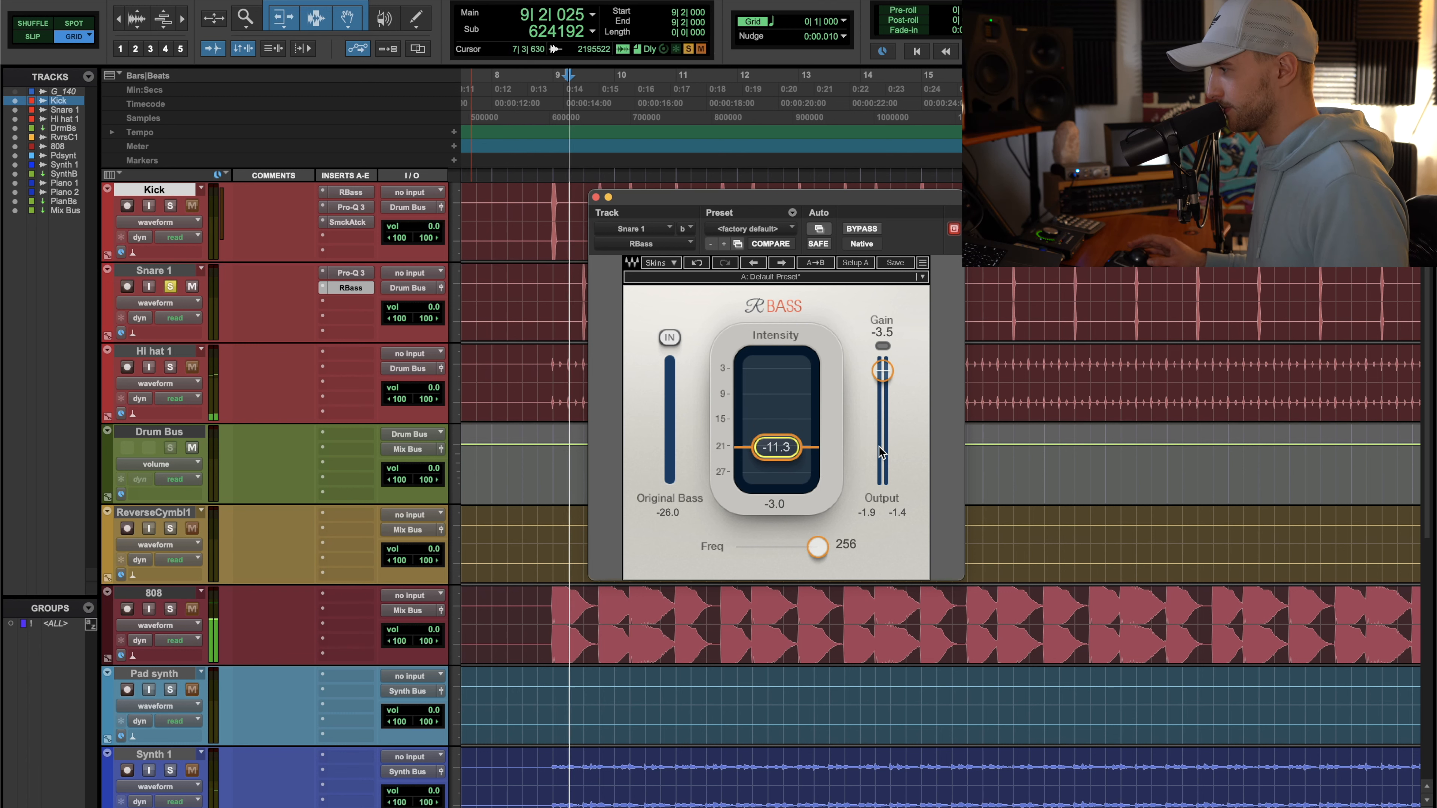
Try Snare 1's RBass Intensity at -0.7 and settle it at -4.3 while playing the mix
{"action": "left_click_drag", "start_coordinate": [776, 447], "coordinate": [776, 421]}
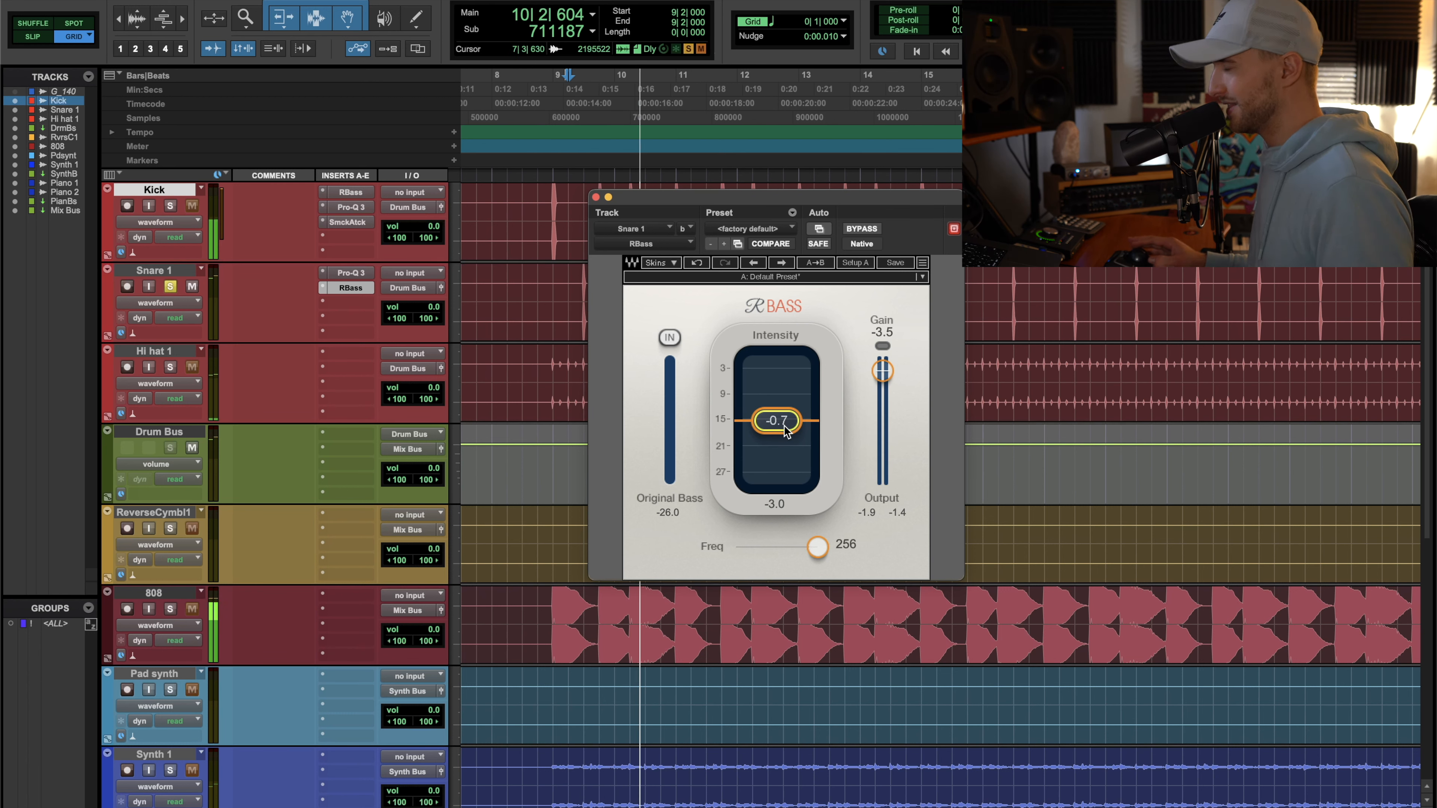
{"action": "key", "text": "space"}
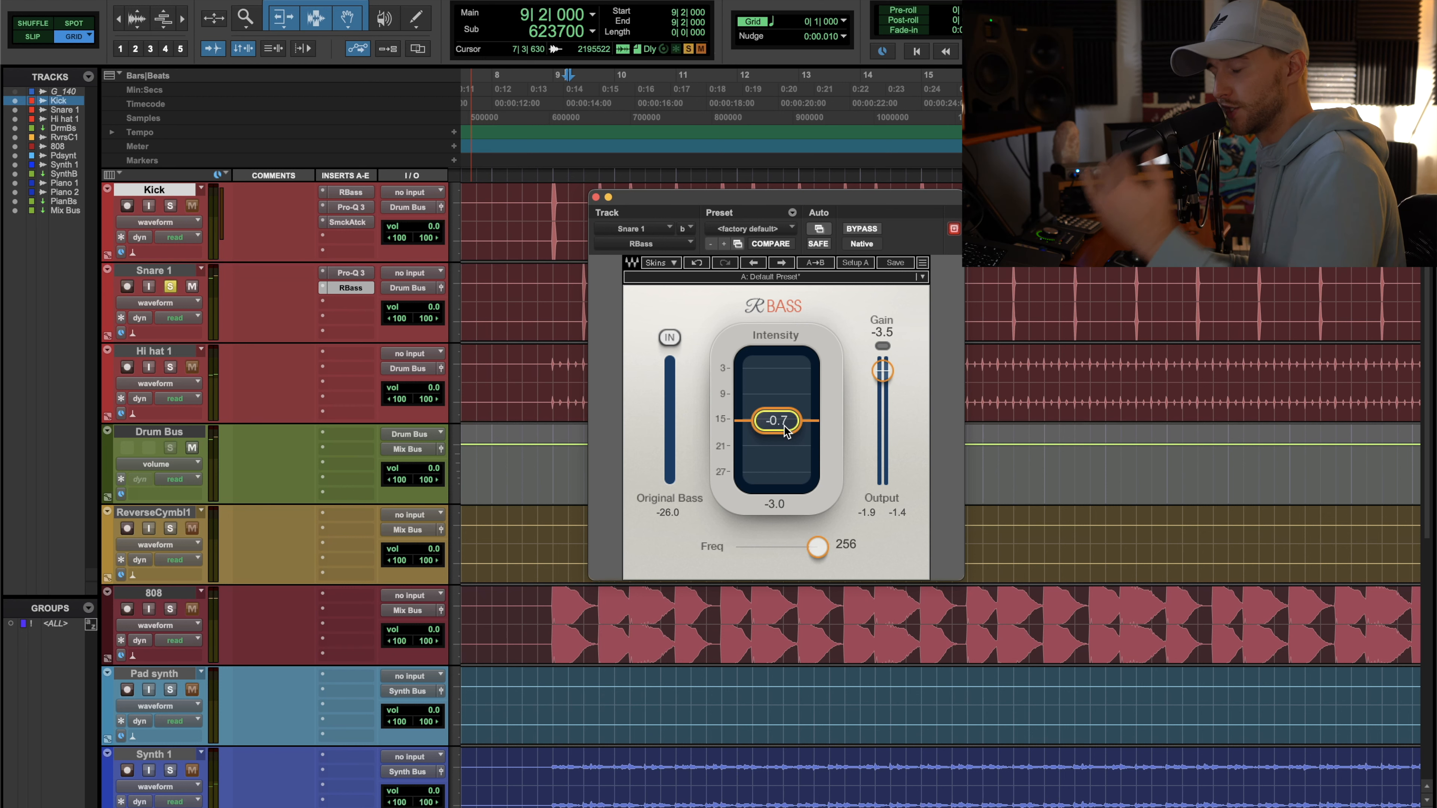
{"action": "mouse_move", "coordinate": [785, 431]}
{"action": "left_mouse_down"}
{"action": "mouse_move", "coordinate": [785, 446]}
{"action": "mouse_move", "coordinate": [776, 410]}
{"action": "mouse_move", "coordinate": [776, 430]}
{"action": "left_mouse_up"}
{"action": "key", "text": "space"}
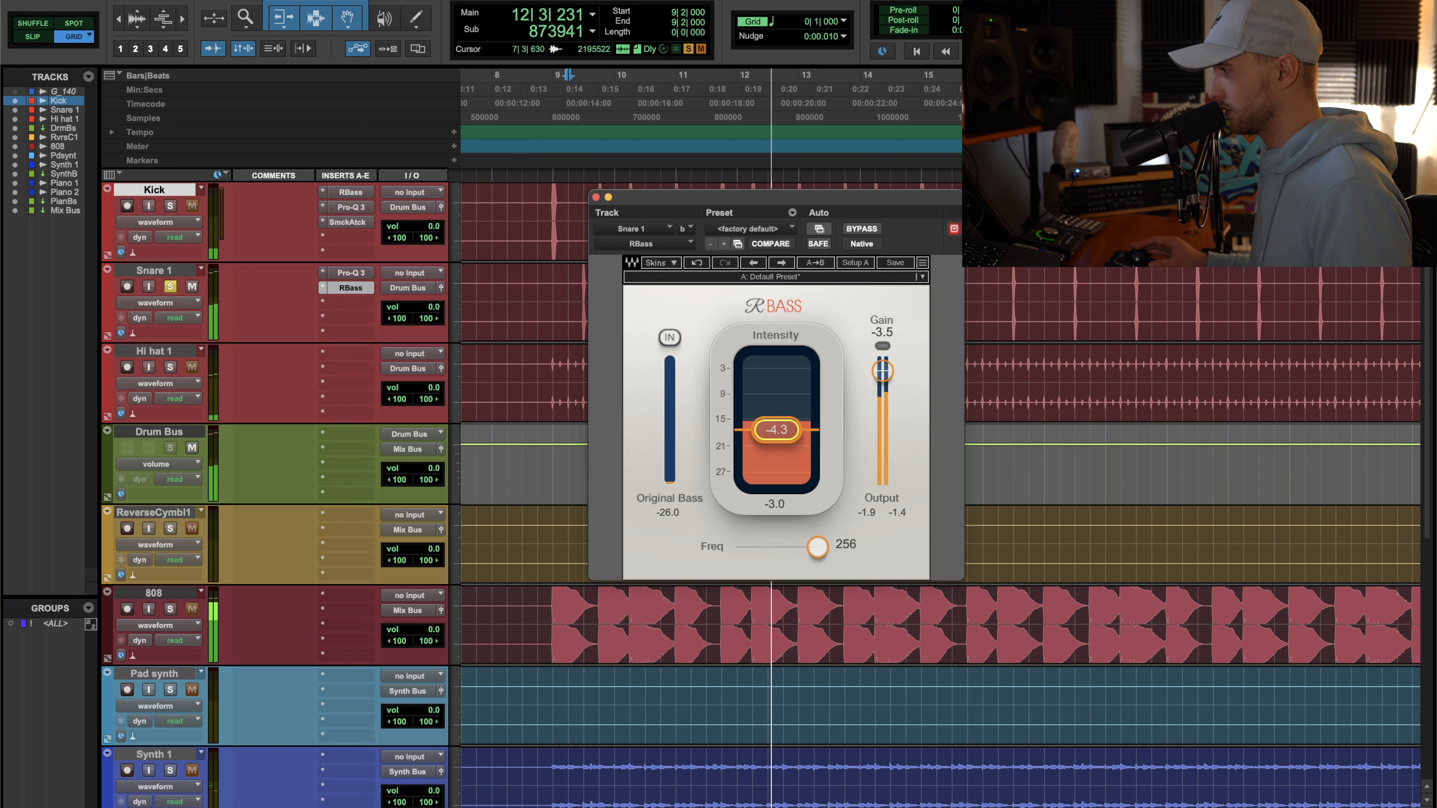
{"action": "key", "text": "space"}
Play Snare 1 with RBass bypassed for comparison and re-enable the plug-in
{"action": "left_click", "coordinate": [862, 223]}
{"action": "key", "text": "space"}
{"action": "key", "text": "space"}
{"action": "left_click", "coordinate": [862, 227]}
Move Snare 1's Pro-Q 3 insert below RBass and add a bell at 933.44 Hz with +1.45 dB during playback
{"action": "left_click_drag", "start_coordinate": [343, 274], "coordinate": [353, 306]}
{"action": "left_click_drag", "start_coordinate": [1046, 199], "coordinate": [663, 202]}
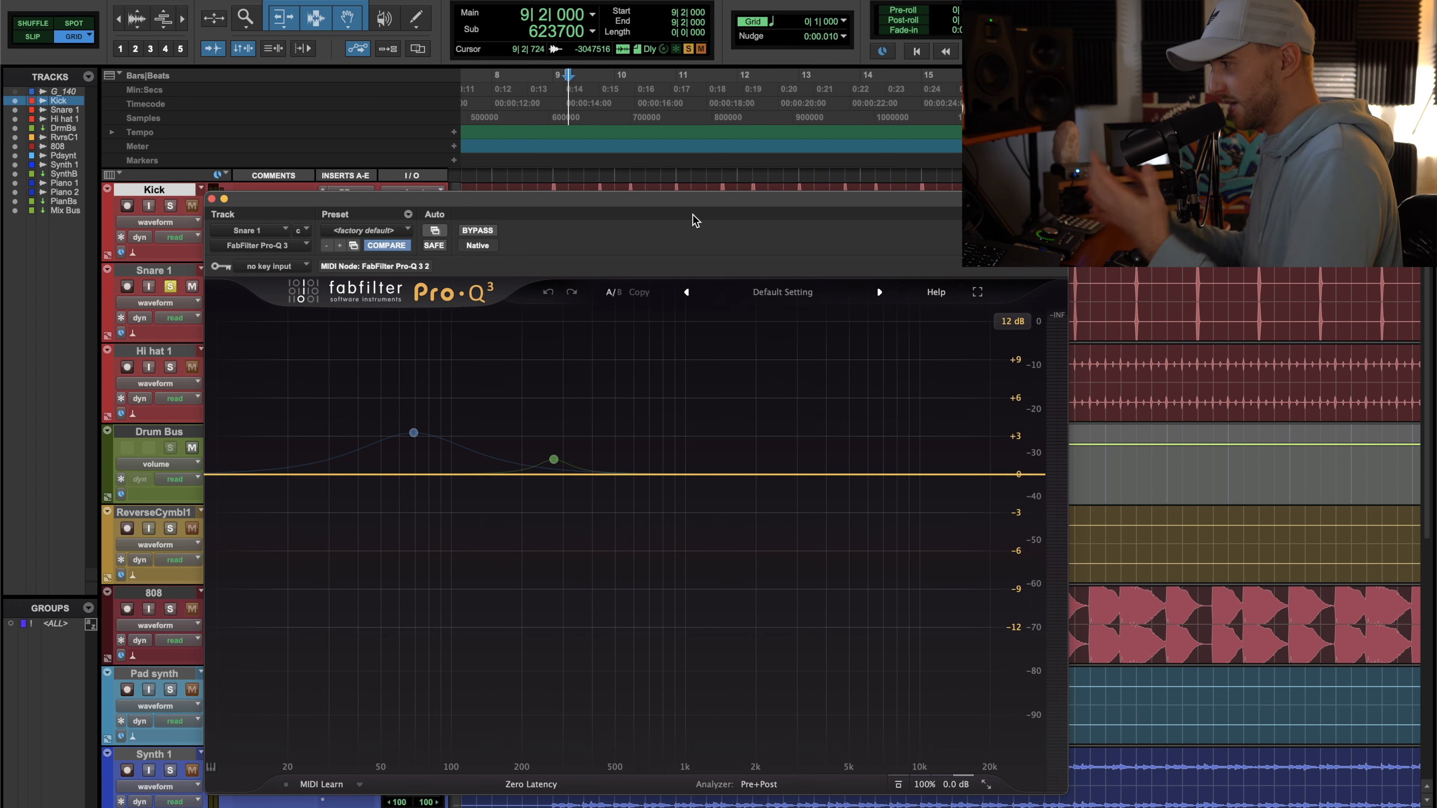
{"action": "key", "text": "space"}
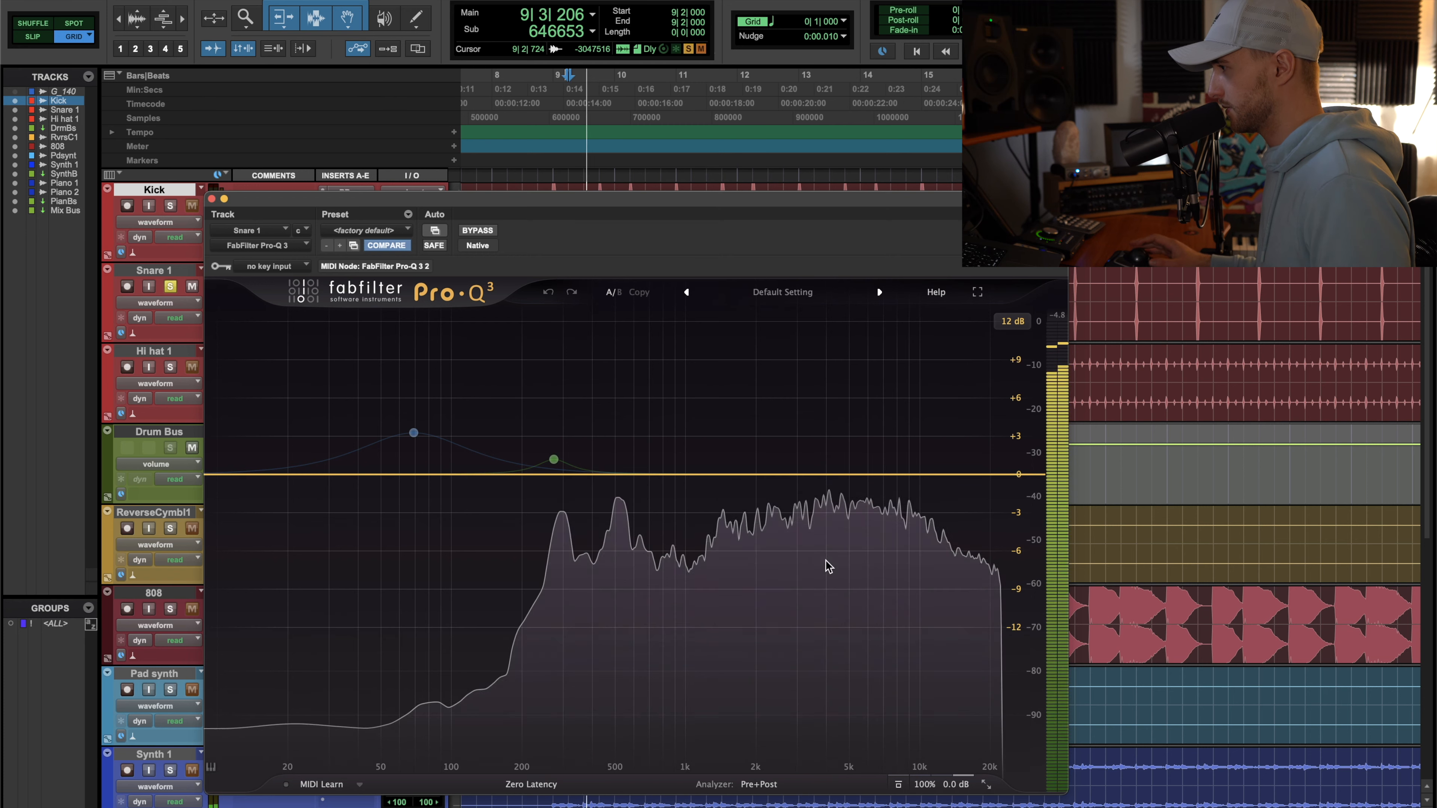
{"action": "left_click_drag", "start_coordinate": [683, 475], "coordinate": [682, 459]}
{"action": "left_click_drag", "start_coordinate": [714, 408], "coordinate": [679, 458]}
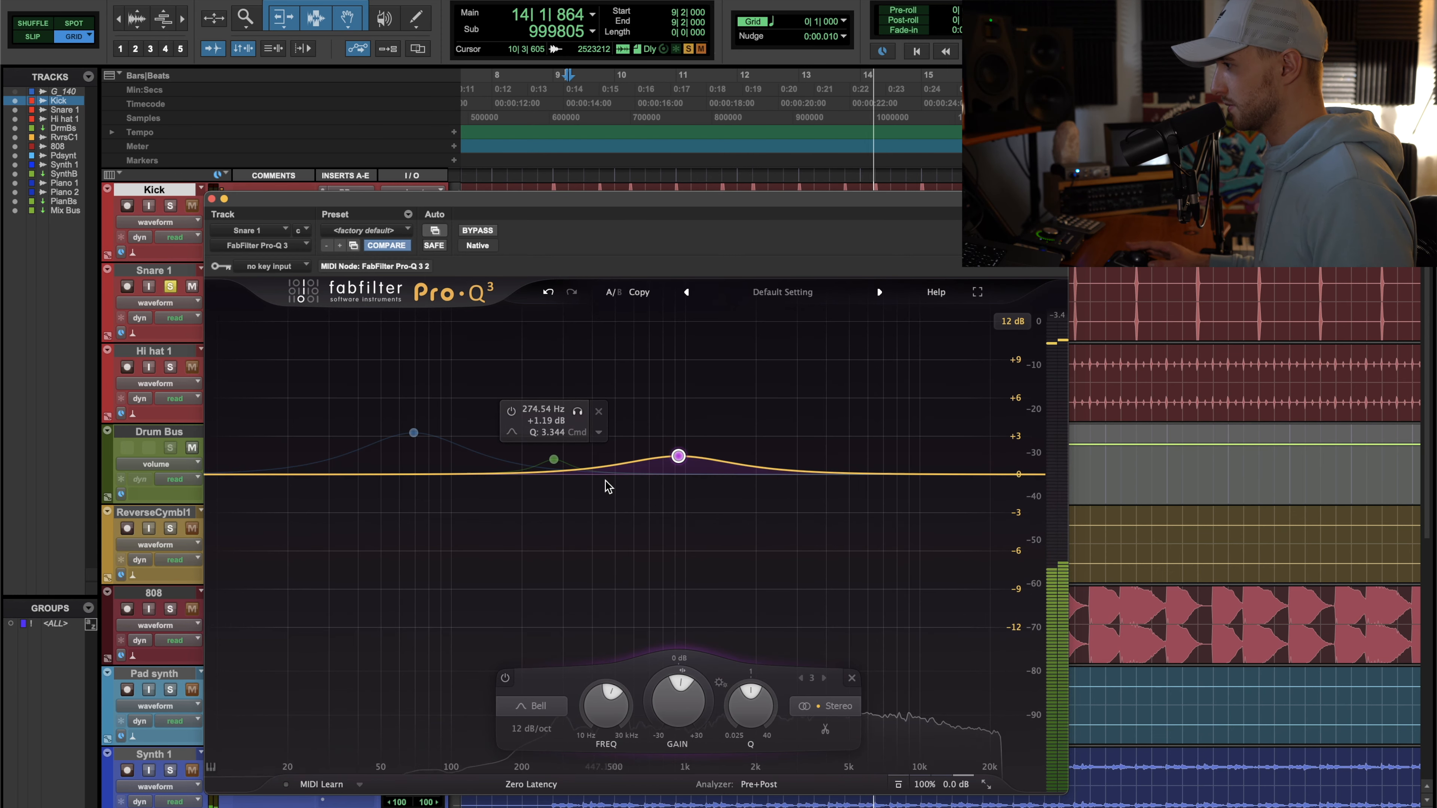
Add a narrow bell cut at 527.04 Hz, -3.23 dB, and listen to that band soloed
{"action": "left_click_drag", "start_coordinate": [608, 472], "coordinate": [607, 433]}
{"action": "left_click_drag", "start_coordinate": [631, 385], "coordinate": [617, 520]}
{"action": "left_click", "coordinate": [641, 547]}
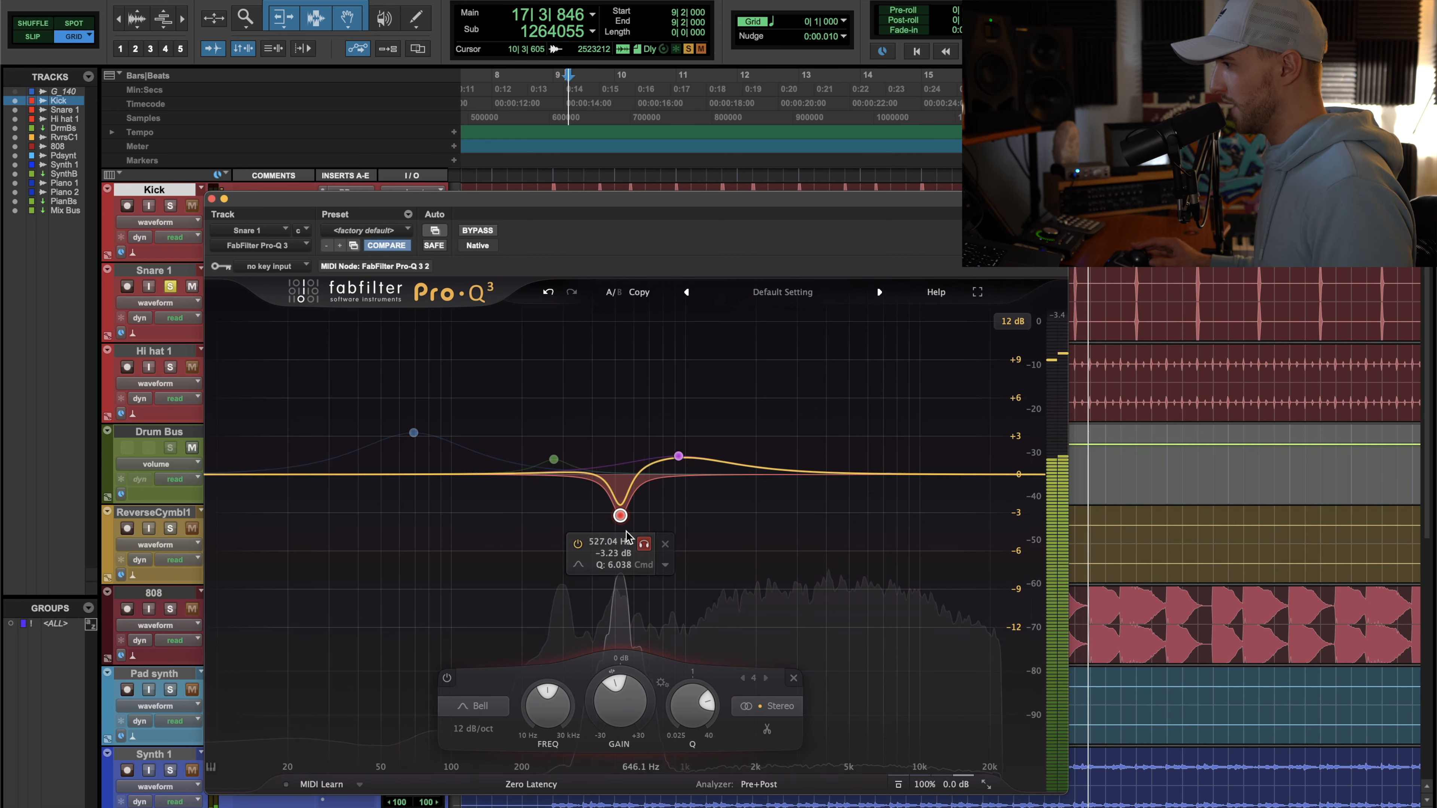
Compare the 527 Hz cut off and on, move it to 529.67 Hz, -3.06 dB, and adjust its Q
{"action": "left_click", "coordinate": [618, 515], "text": "alt"}
{"action": "key", "text": "space"}
{"action": "key", "text": "space"}
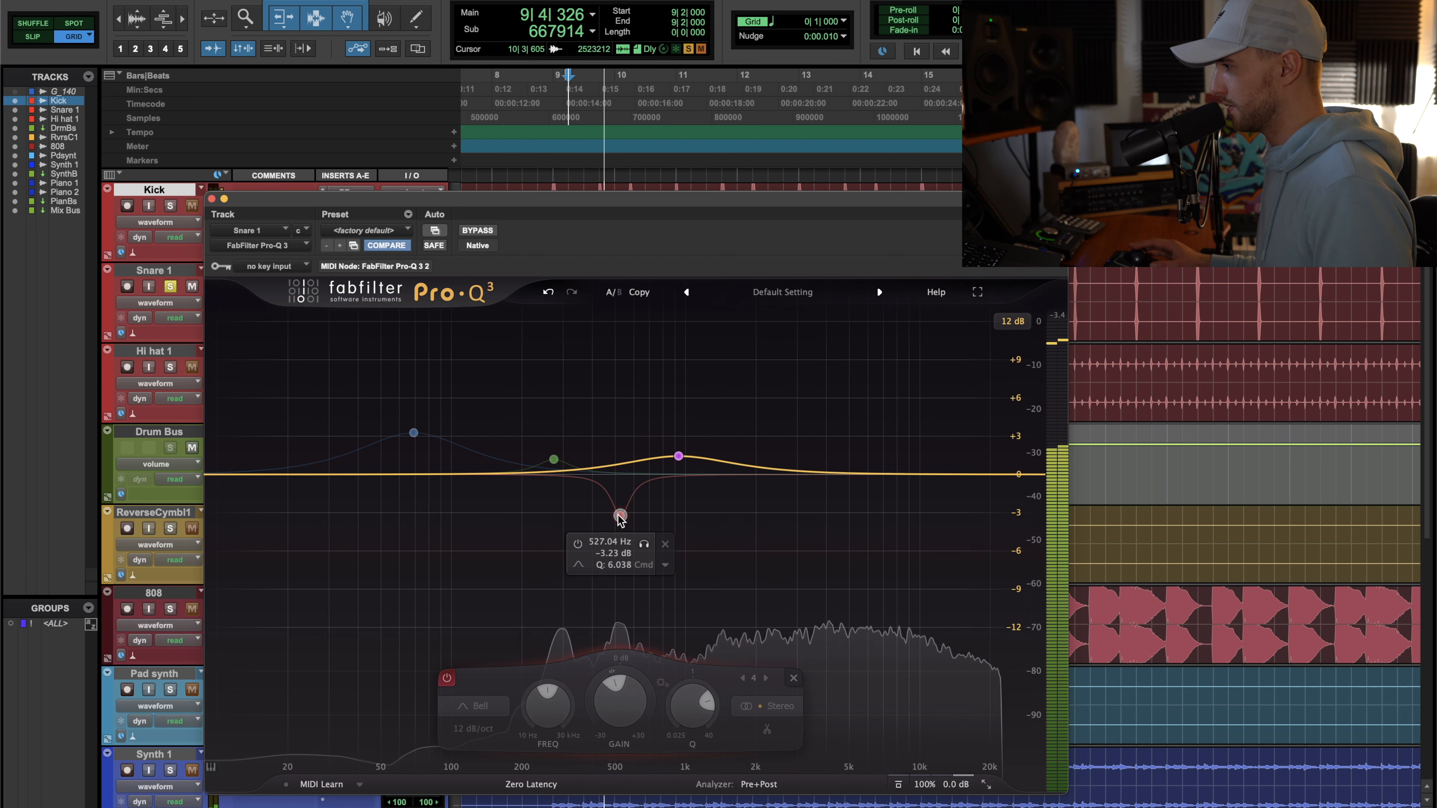
{"action": "left_click", "coordinate": [617, 514], "text": "alt"}
{"action": "mouse_move", "coordinate": [618, 515]}
{"action": "left_mouse_down"}
{"action": "mouse_move", "coordinate": [620, 545]}
{"action": "mouse_move", "coordinate": [620, 514]}
{"action": "left_mouse_up"}
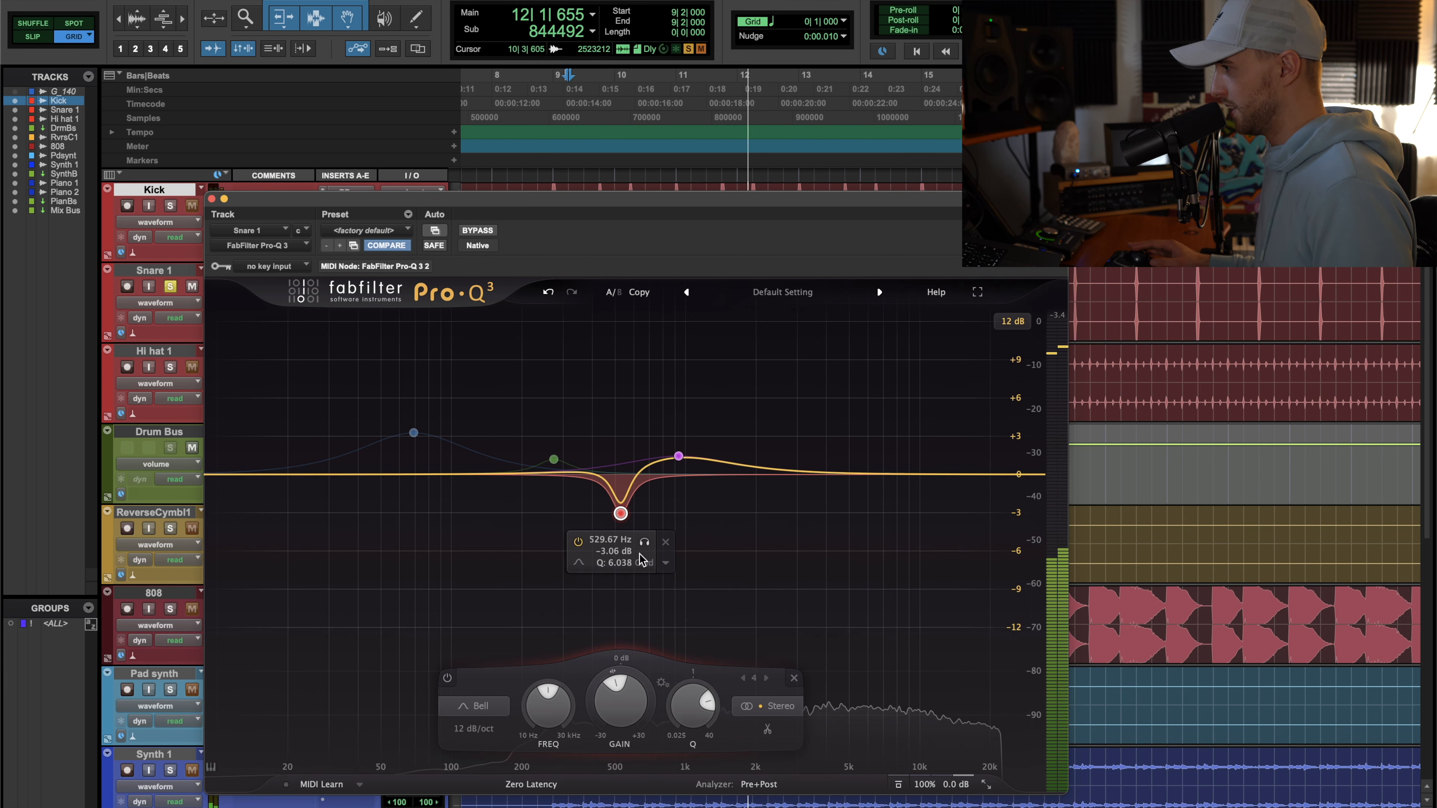
{"action": "left_click_drag", "start_coordinate": [691, 701], "coordinate": [690, 689]}
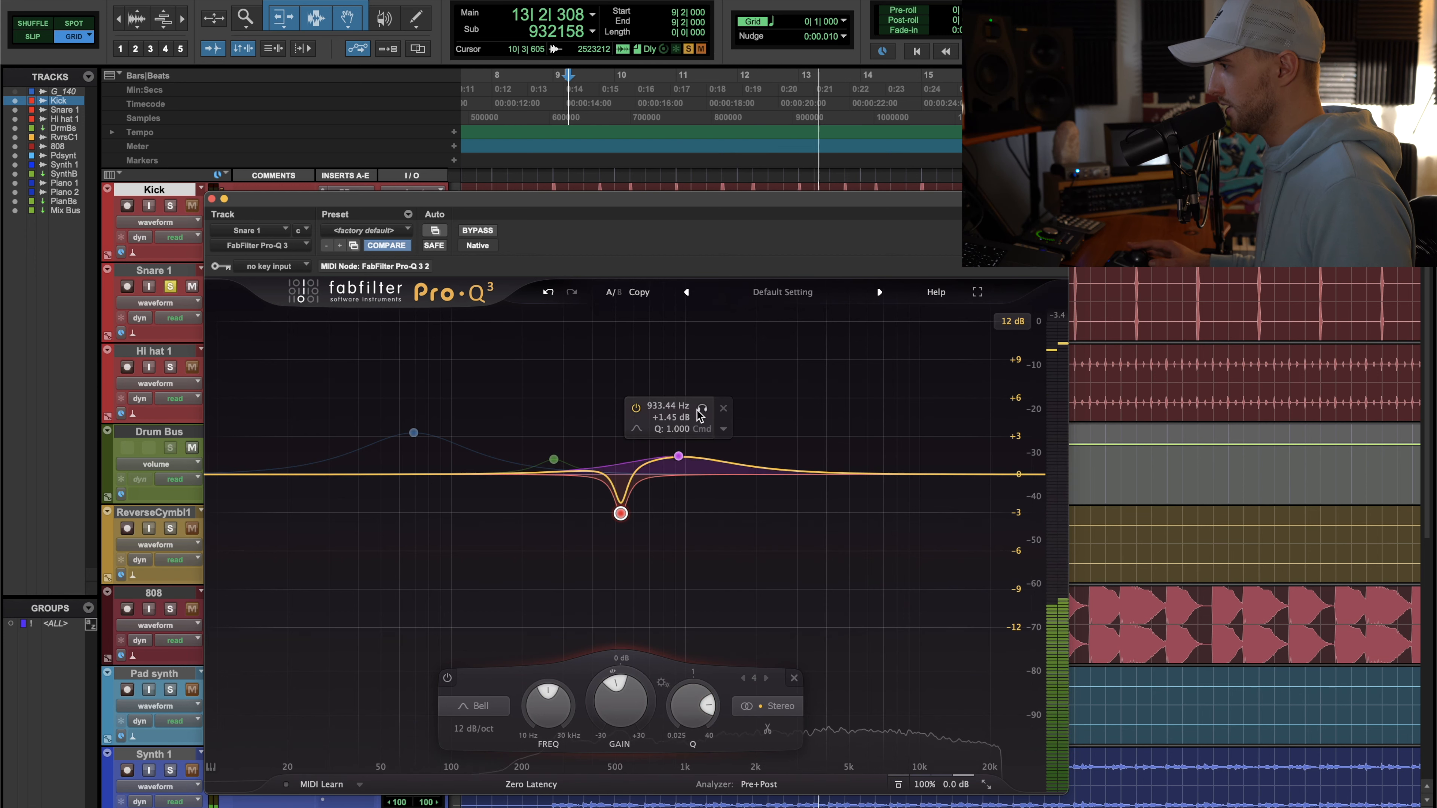
Audition the 933.44 Hz bell soloed and against a bypassed EQ, and settle it at 949.56 Hz, +1.69 dB
{"action": "left_click", "coordinate": [702, 407]}
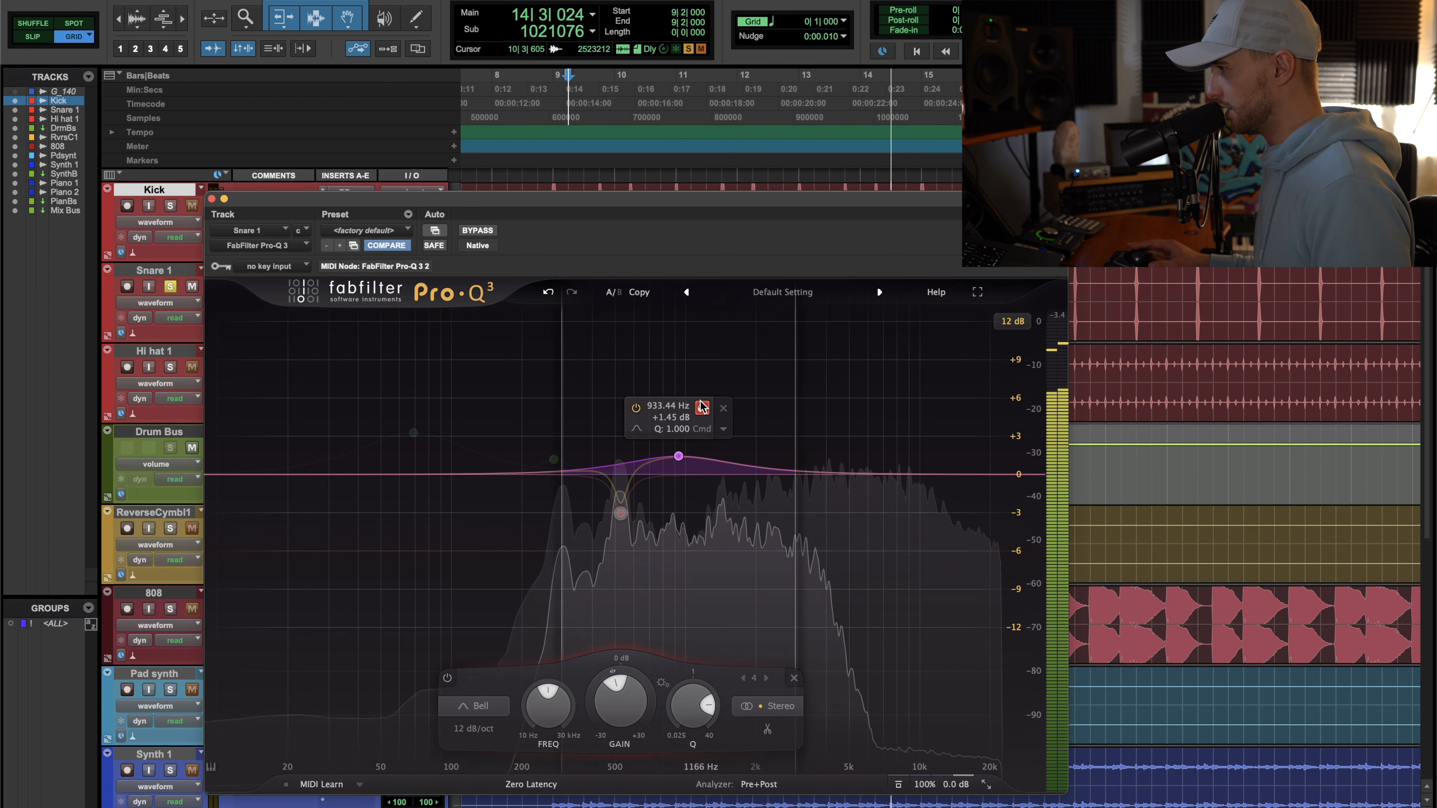
{"action": "left_click", "coordinate": [702, 407]}
{"action": "left_click_drag", "start_coordinate": [679, 456], "coordinate": [685, 433]}
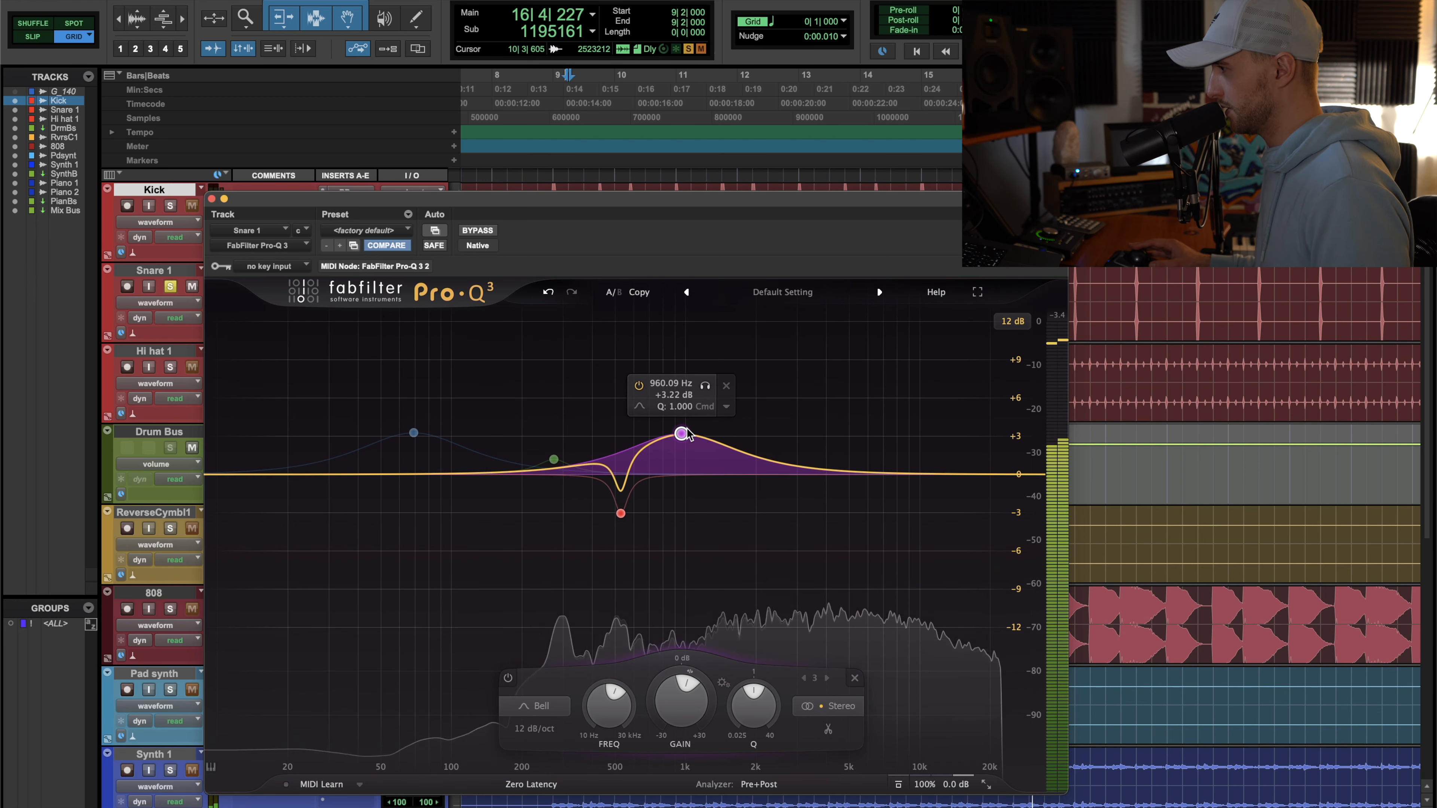
{"action": "left_click", "coordinate": [476, 230]}
{"action": "left_click", "coordinate": [478, 232]}
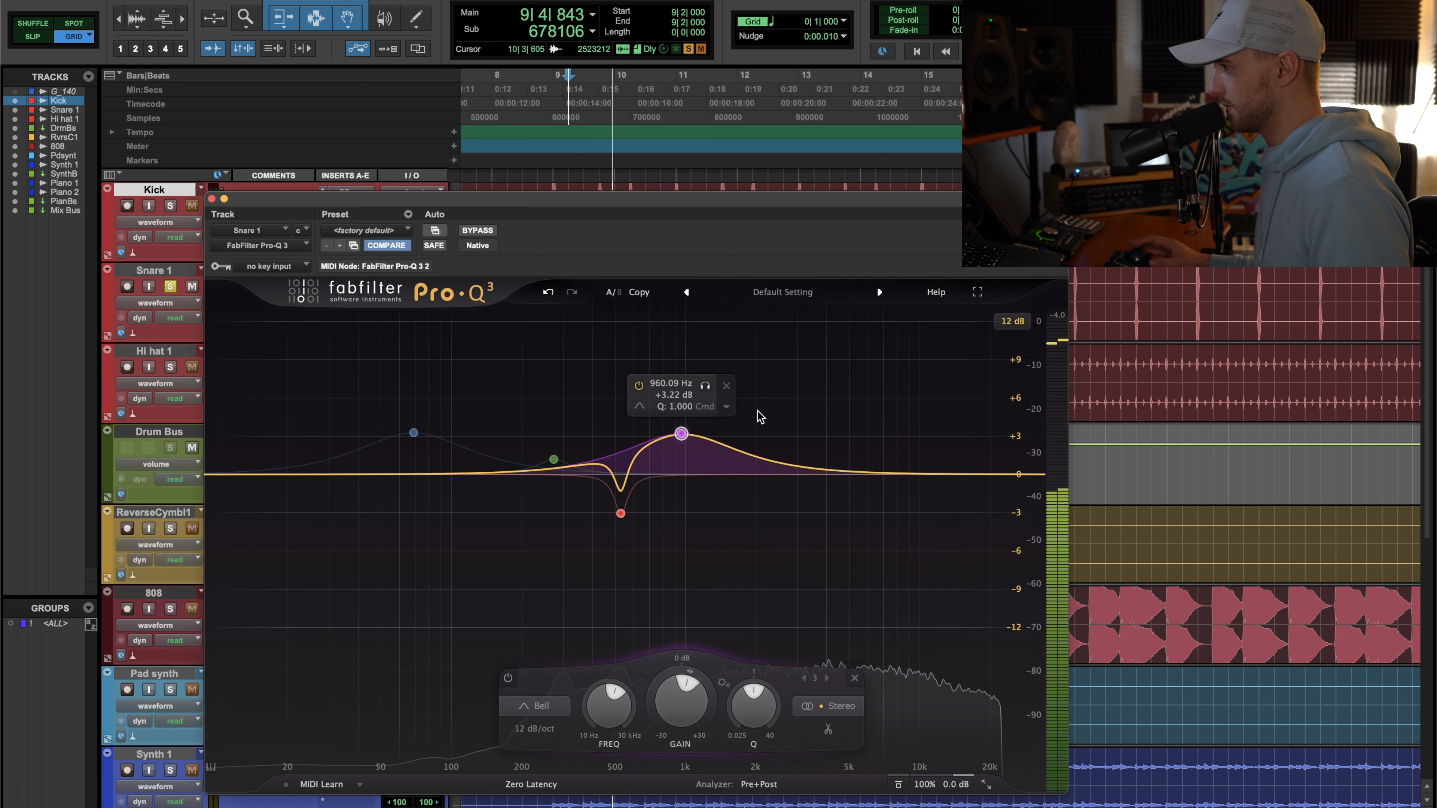
{"action": "left_click_drag", "start_coordinate": [682, 434], "coordinate": [708, 409]}
{"action": "key", "text": "space"}
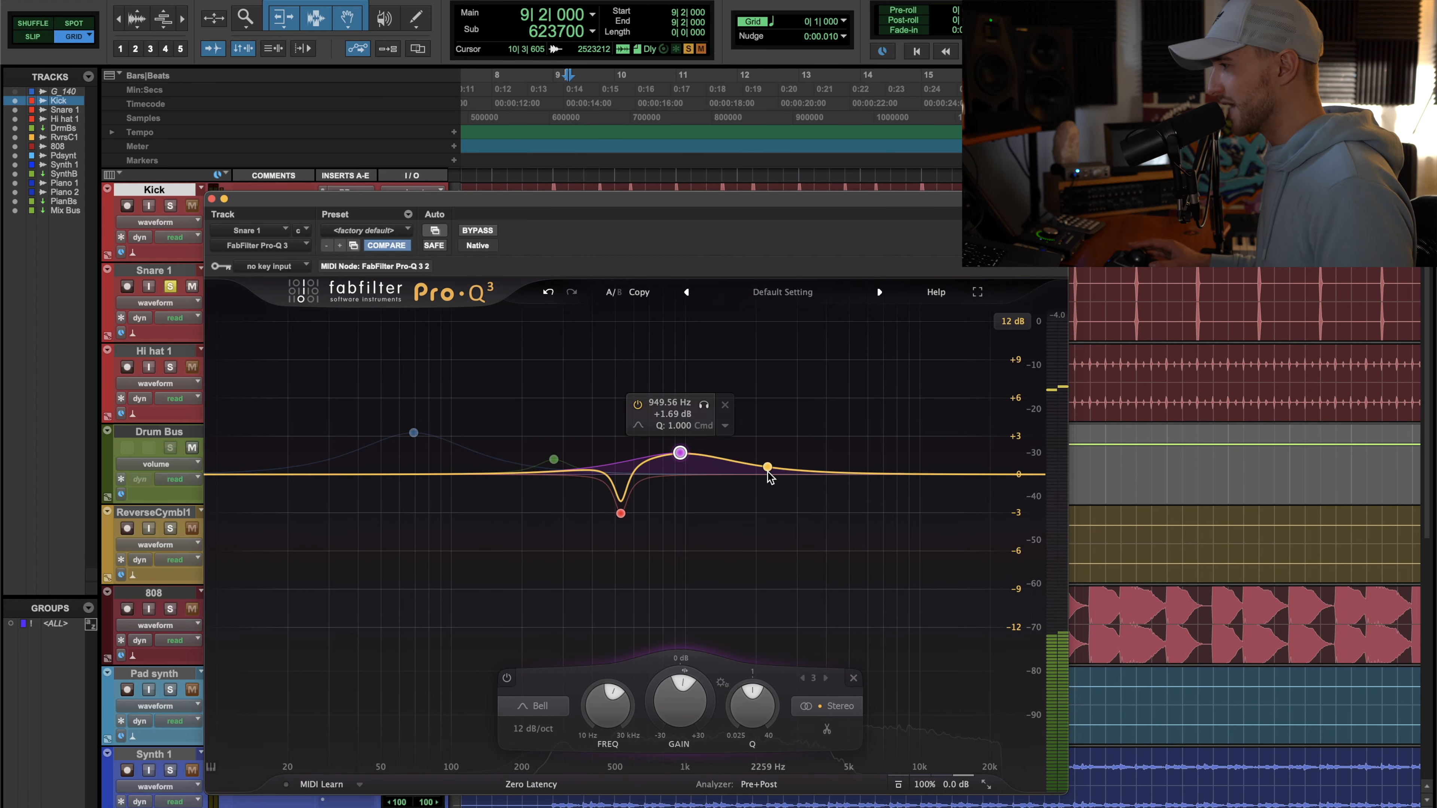
Add another bell, sweep it through the upper mids and settle it as a narrow cut at 1409.9 Hz, -0.62 dB, Q 19.73
{"action": "left_click", "coordinate": [768, 472]}
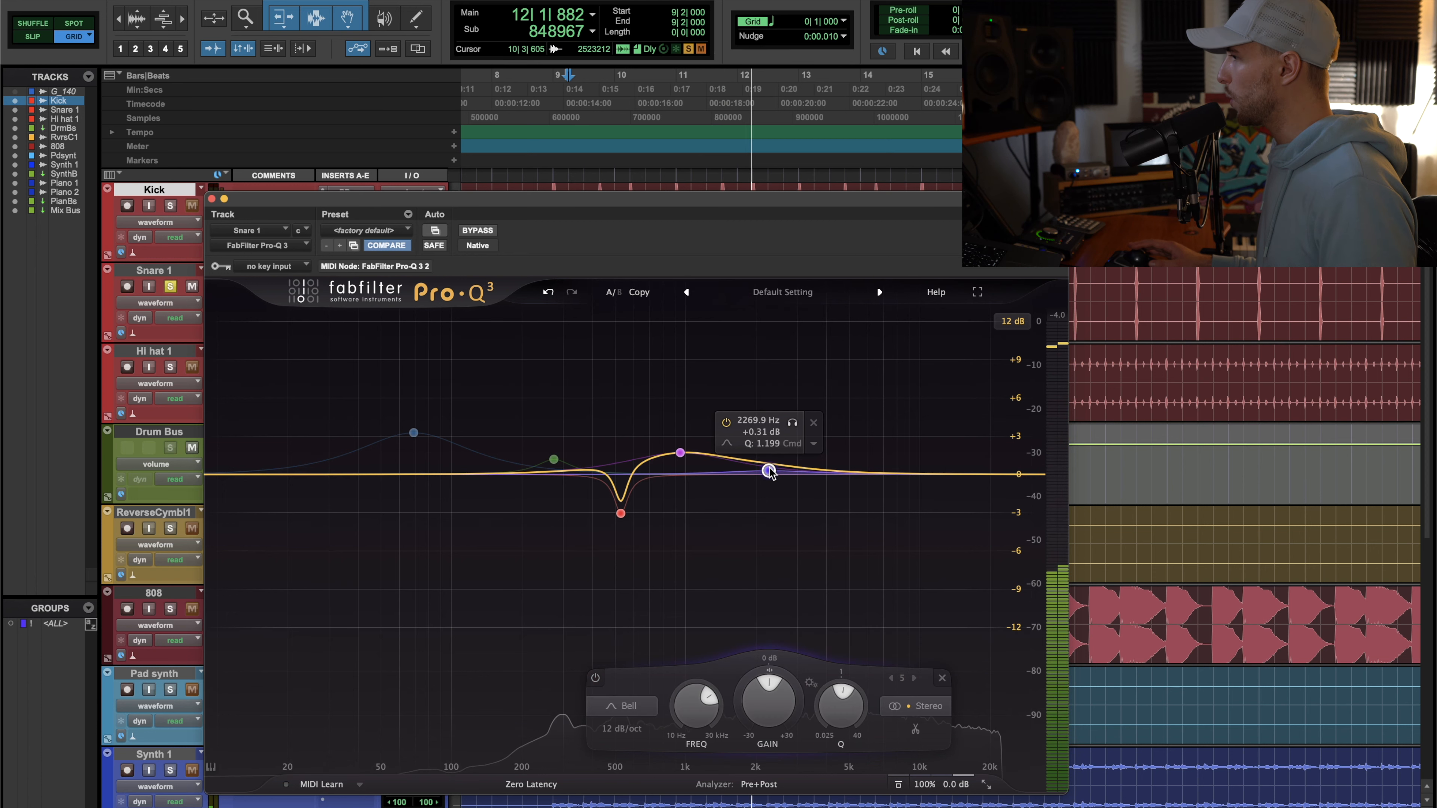
{"action": "key", "text": "space"}
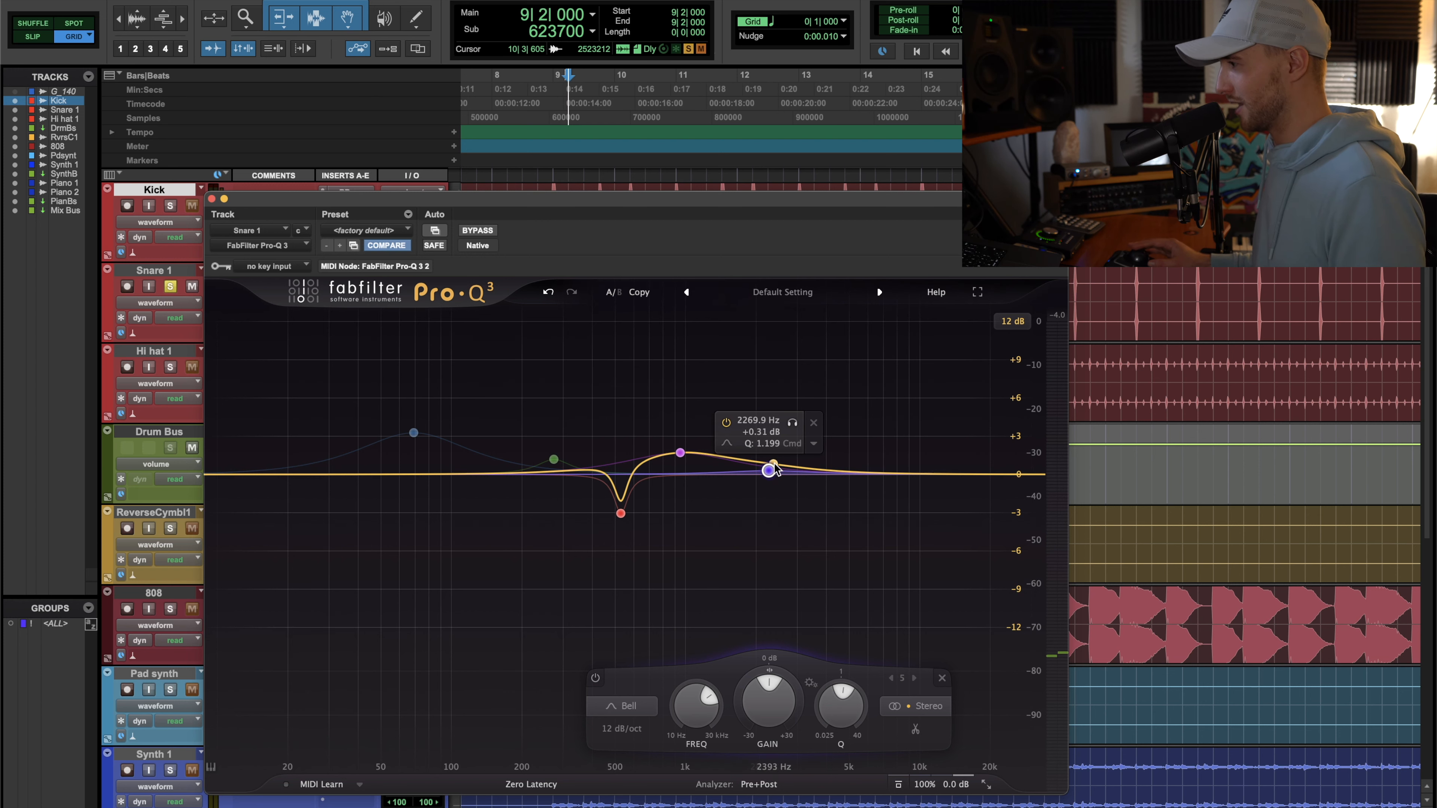
{"action": "mouse_move", "coordinate": [770, 474]}
{"action": "left_mouse_down"}
{"action": "mouse_move", "coordinate": [789, 409]}
{"action": "mouse_move", "coordinate": [792, 480]}
{"action": "left_mouse_up"}
{"action": "key", "text": "space"}
{"action": "left_click_drag", "start_coordinate": [812, 360], "coordinate": [720, 485]}
{"action": "key", "text": "space"}
Make the 1409.9 Hz band dynamic, audition it during playback, and close the snare's Pro-Q 3 window
{"action": "right_click", "coordinate": [720, 484]}
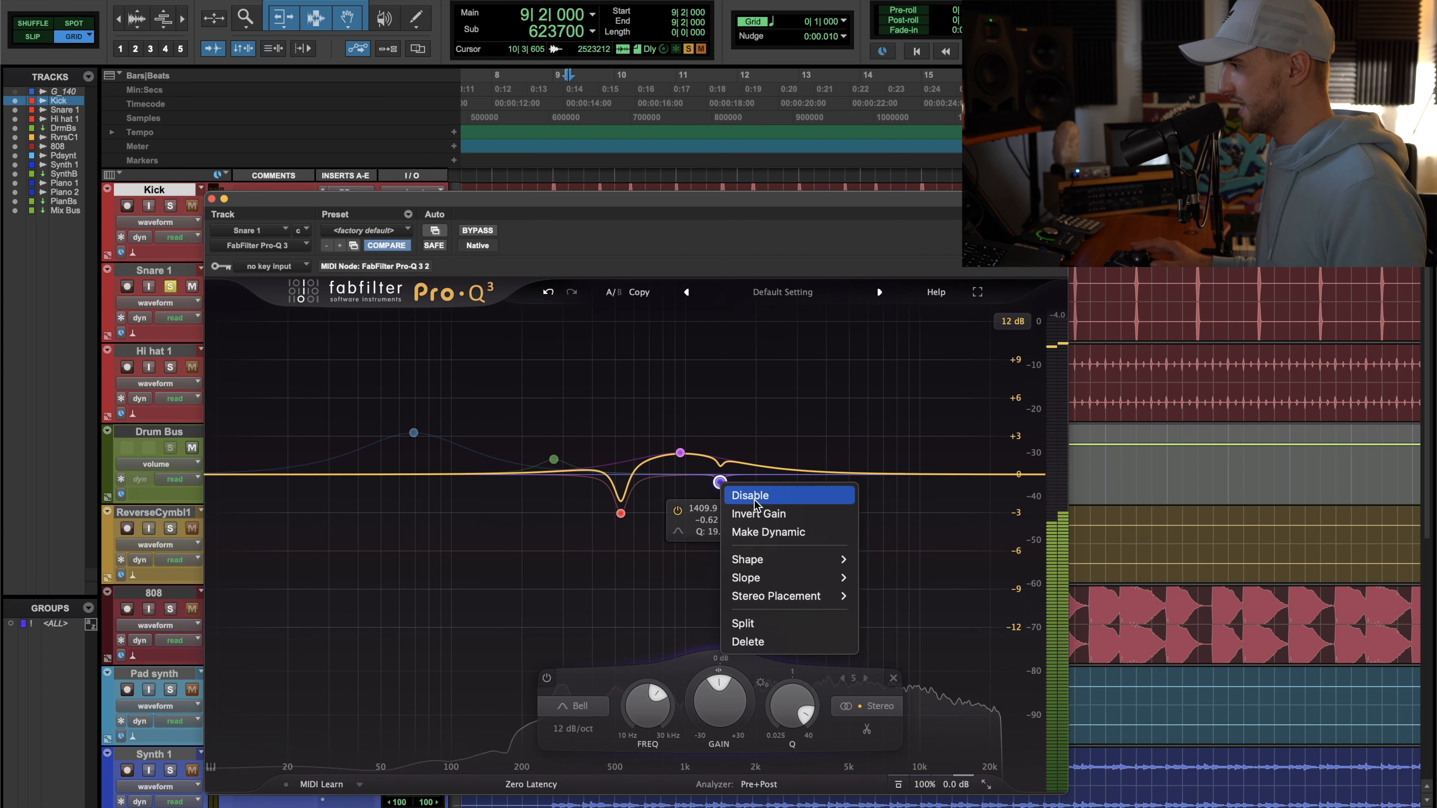
{"action": "key", "text": "Escape"}
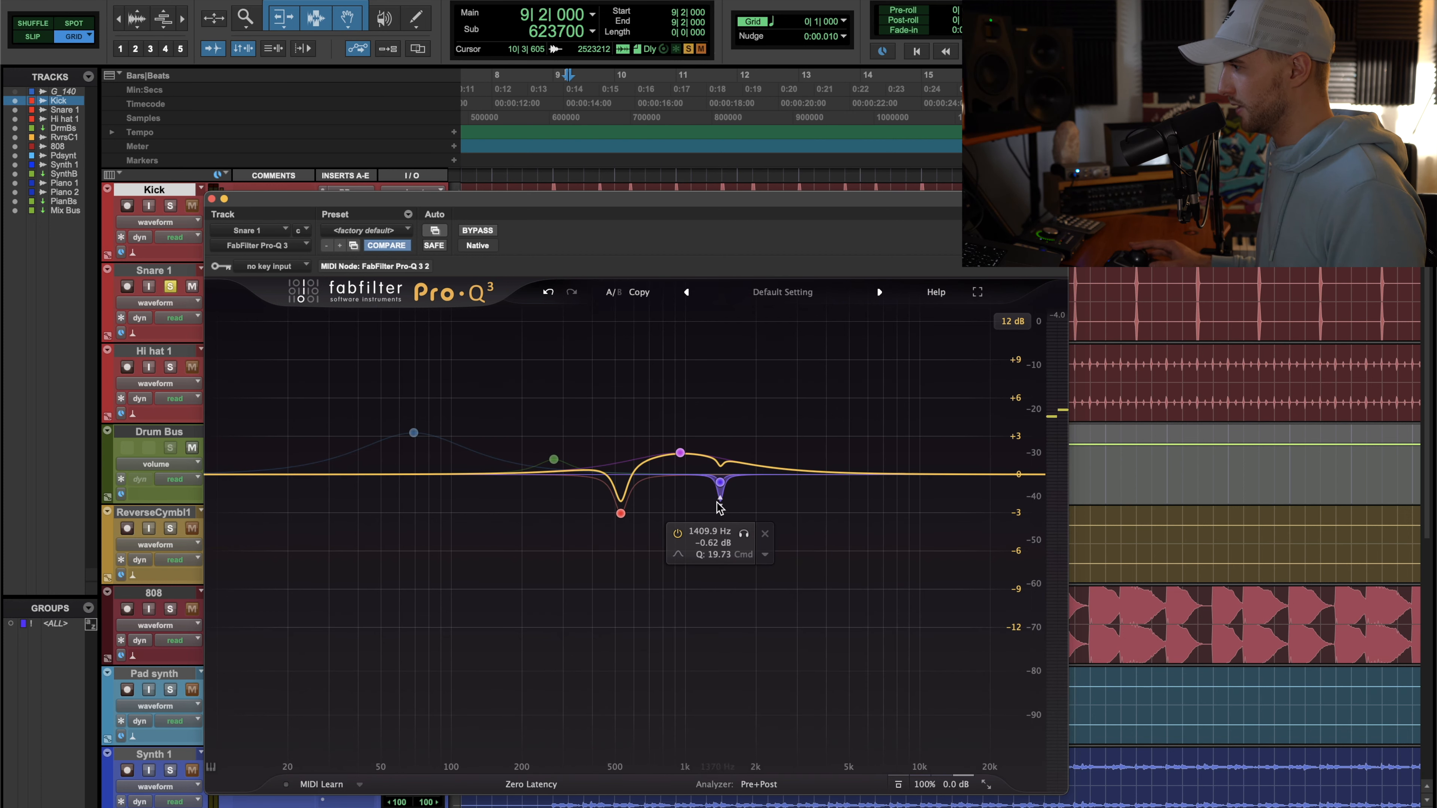
{"action": "left_click", "coordinate": [720, 482]}
{"action": "key", "text": "space"}
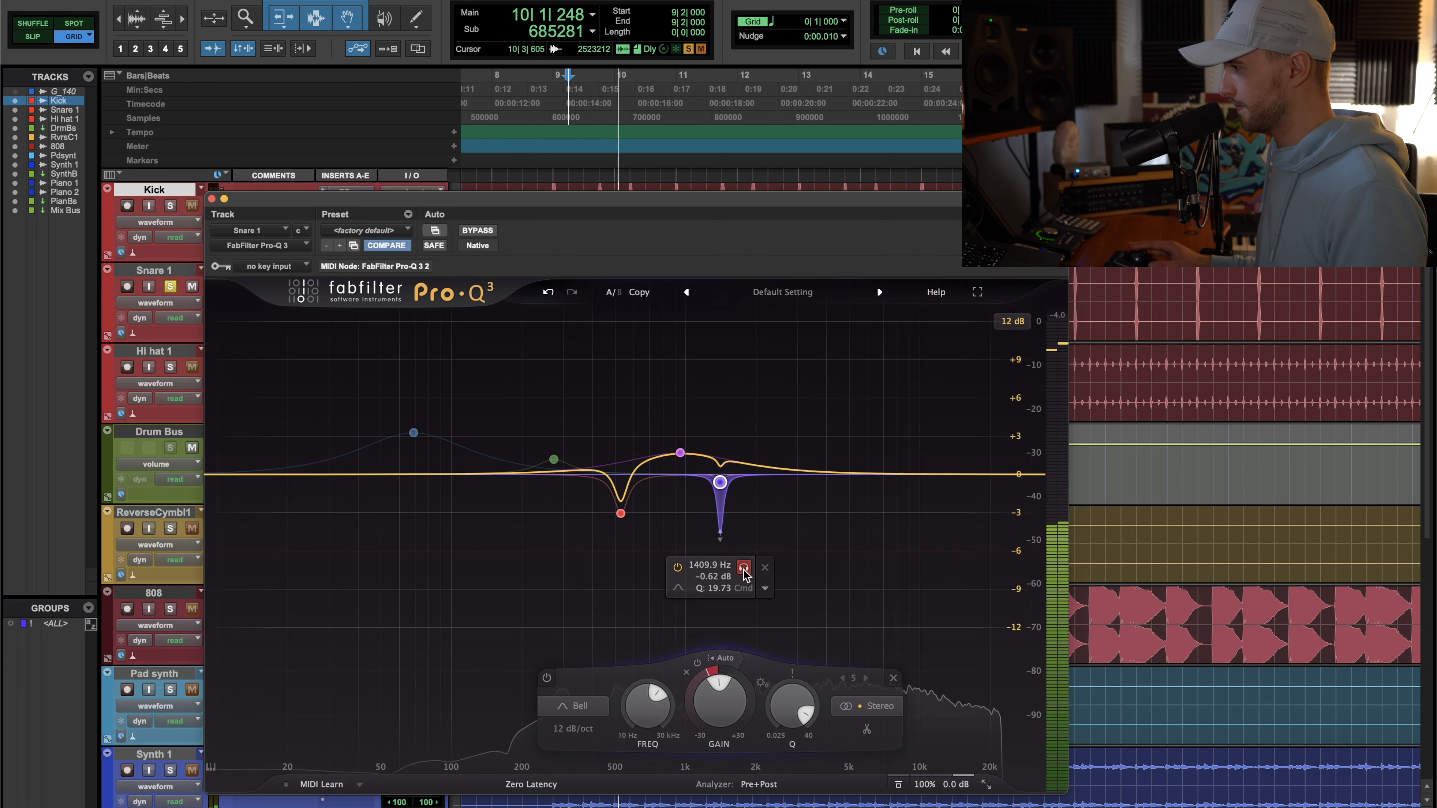
{"action": "key", "text": "space"}
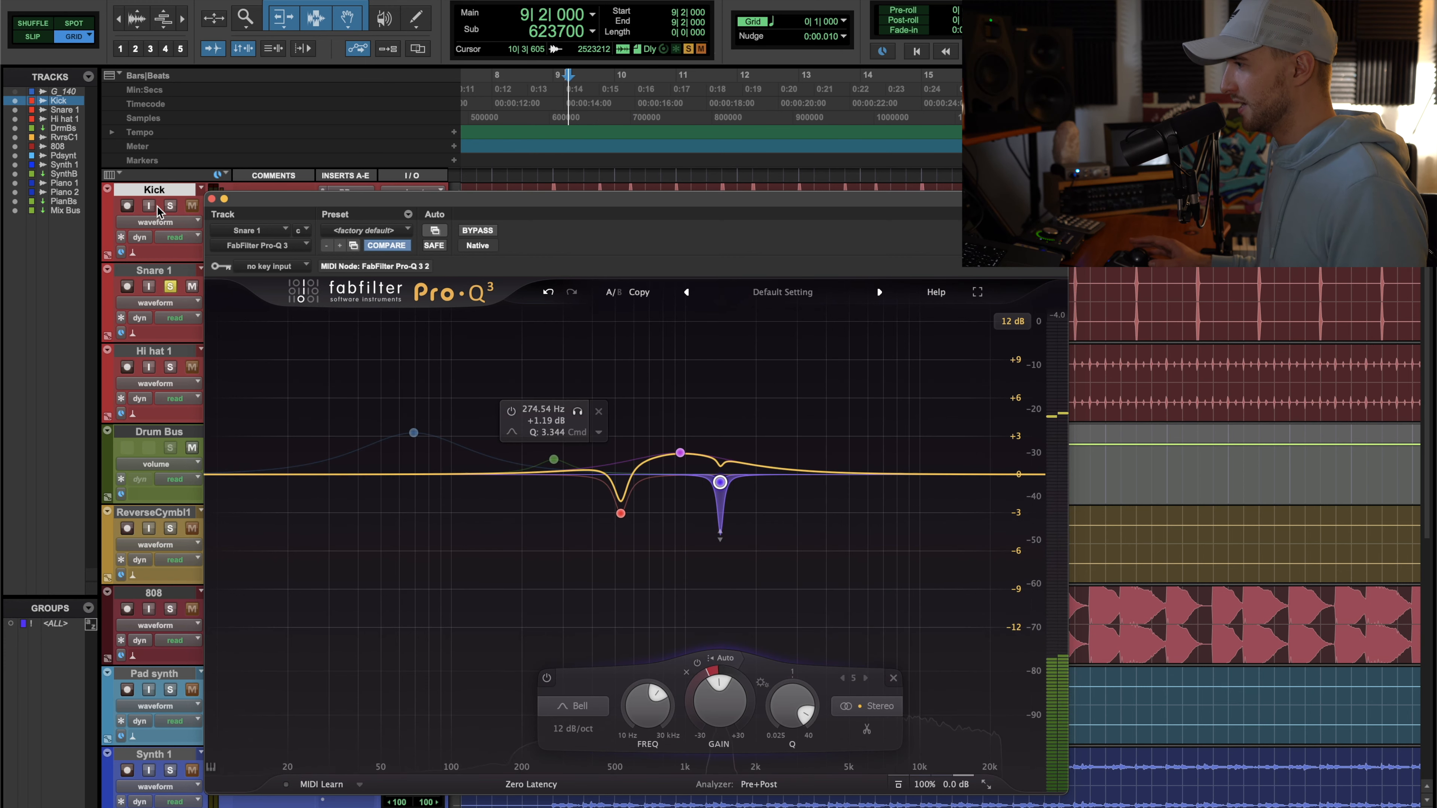
{"action": "left_click_drag", "start_coordinate": [285, 200], "coordinate": [340, 177]}
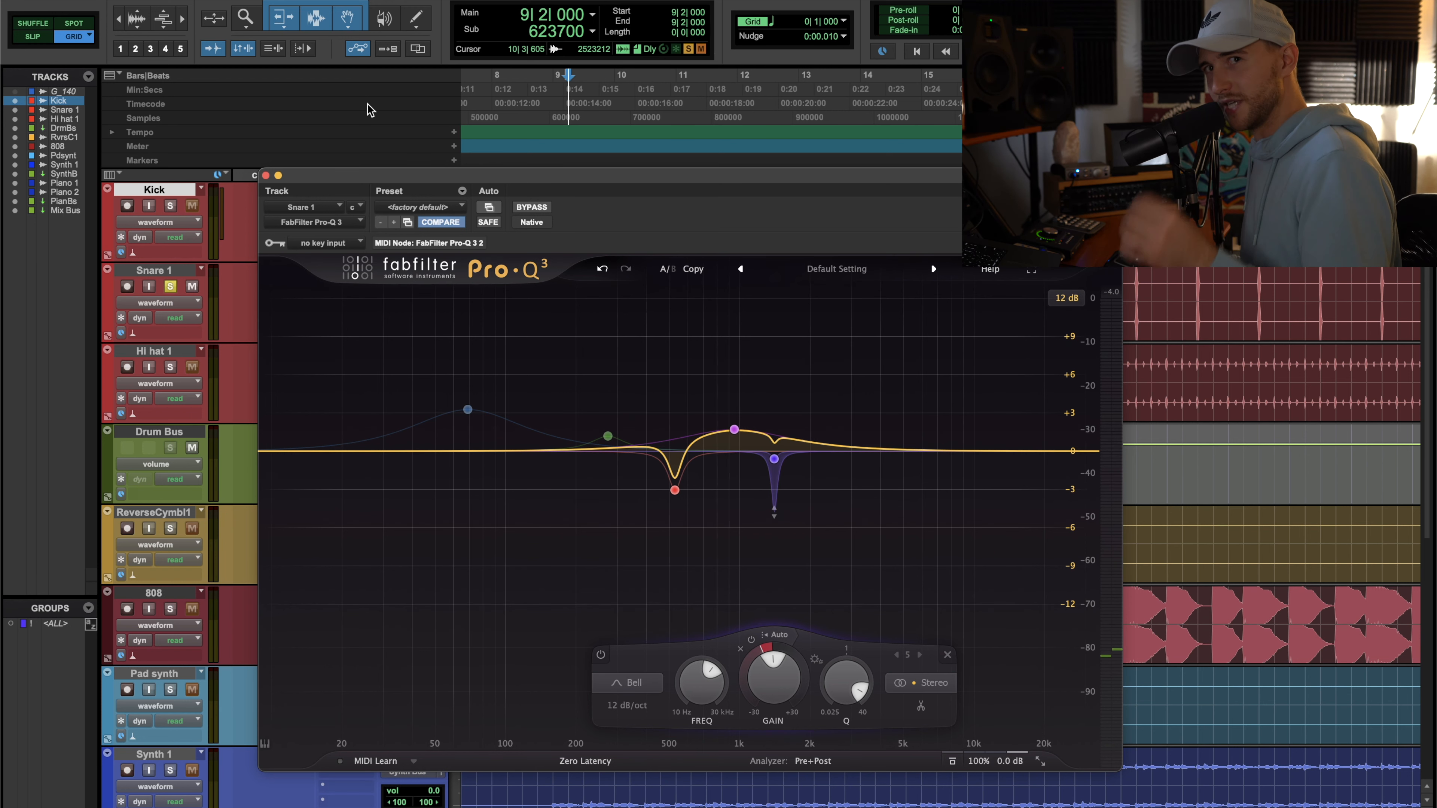
{"action": "left_click", "coordinate": [265, 175]}
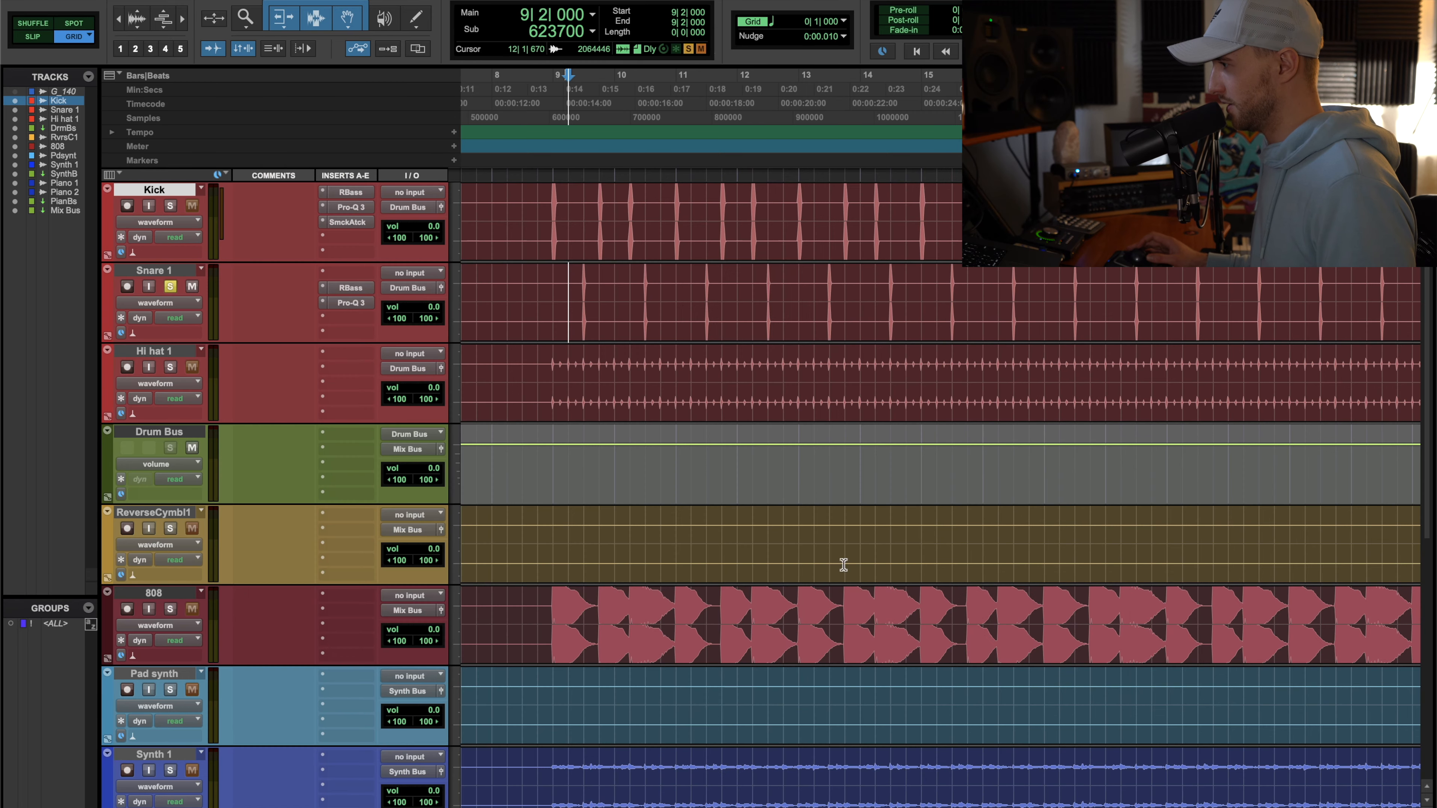
Play from the start of bar 9 and compare Snare 1 with its RBass and Pro-Q 3 inserts bypassed and active
{"action": "left_click", "coordinate": [552, 287]}
{"action": "key", "text": "space"}
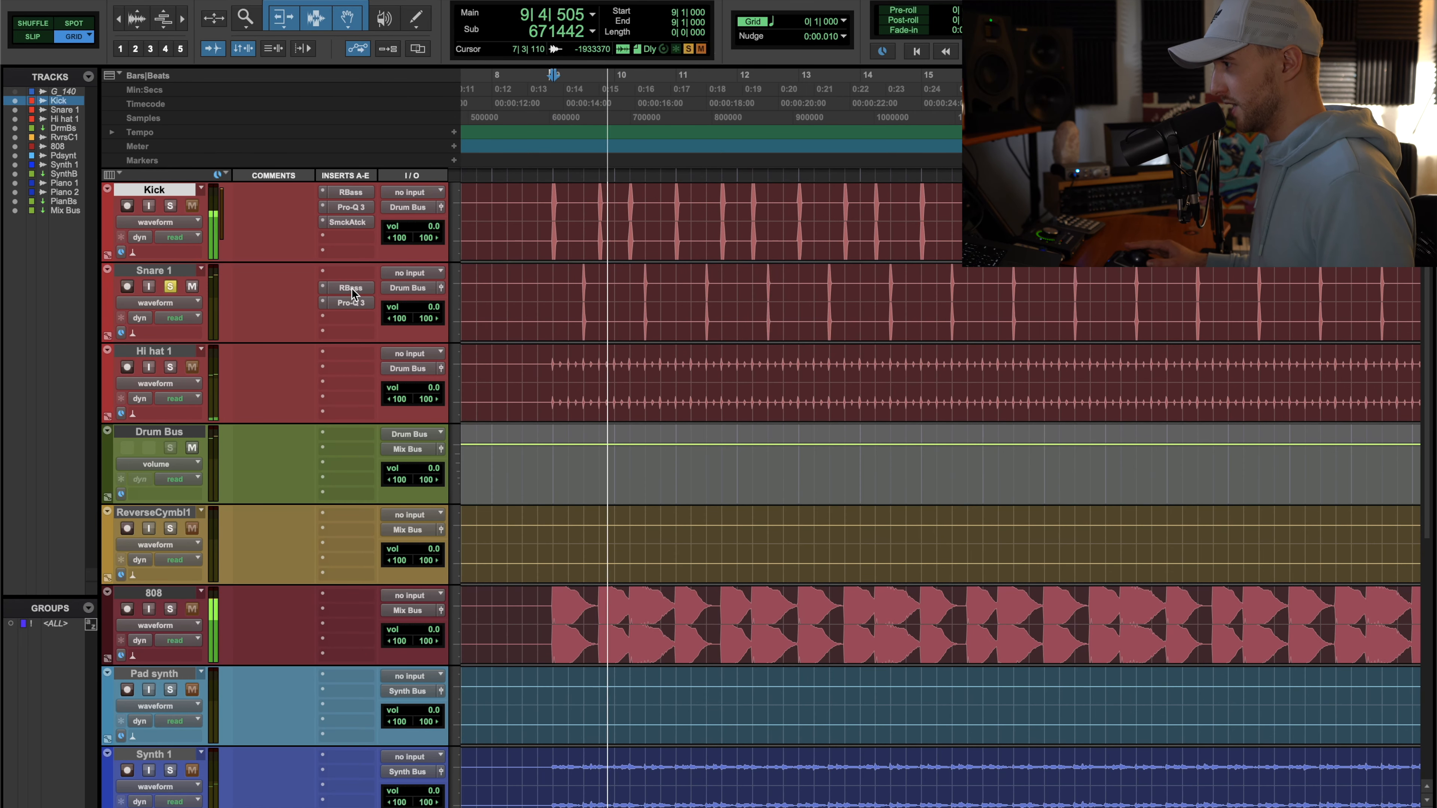
{"action": "key", "text": "space"}
{"action": "key", "text": "shift+a"}
{"action": "key", "text": "space"}
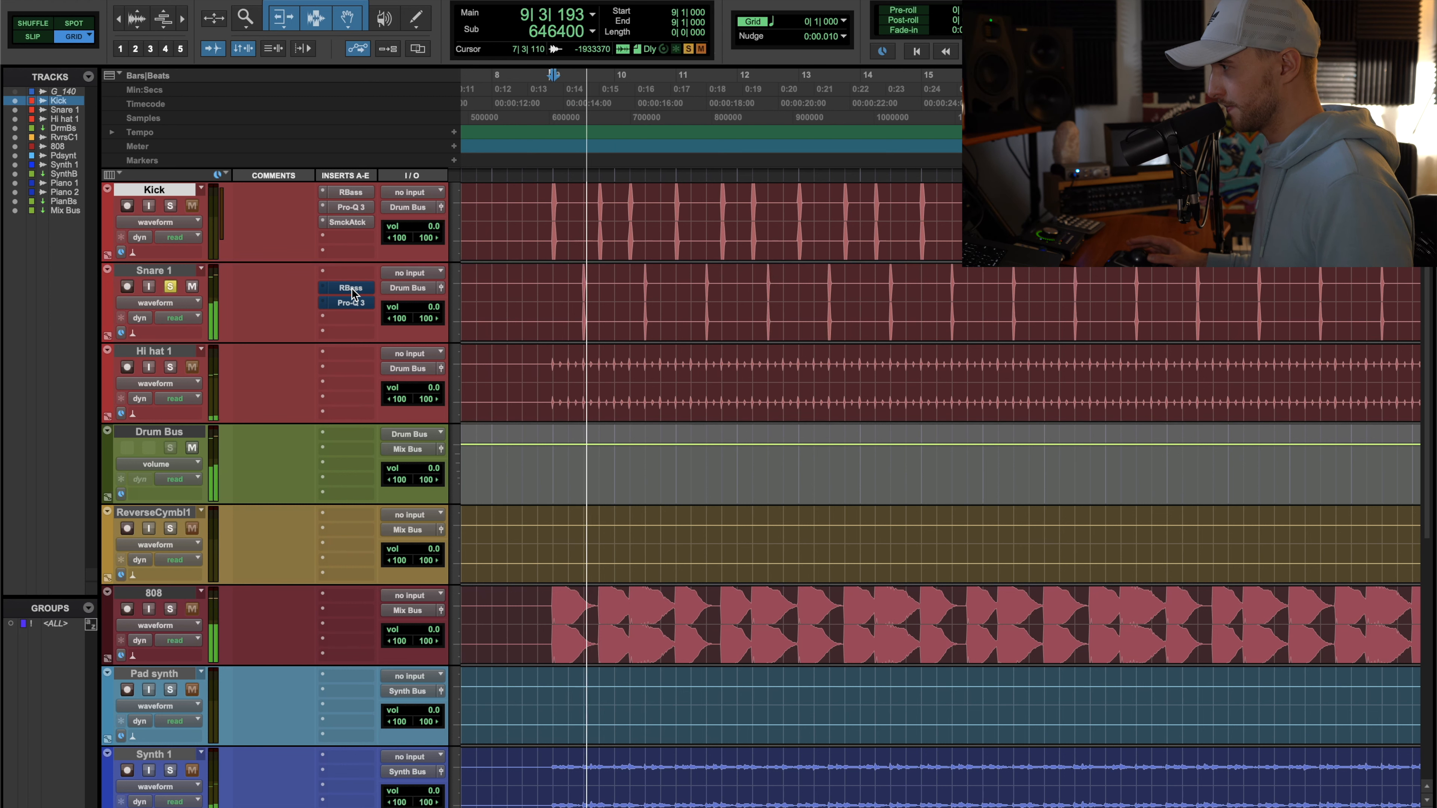
{"action": "key", "text": "space"}
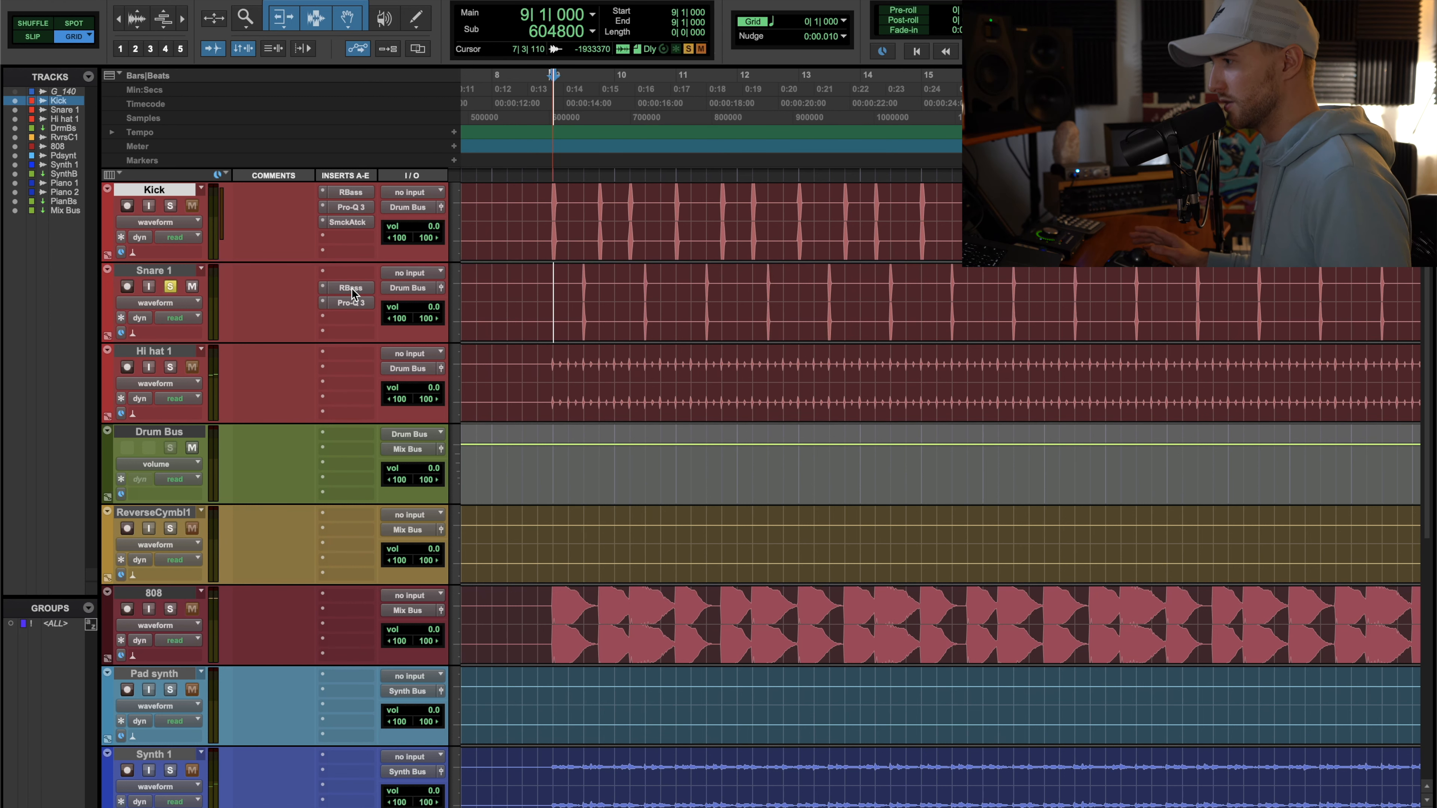
{"action": "key", "text": "space"}
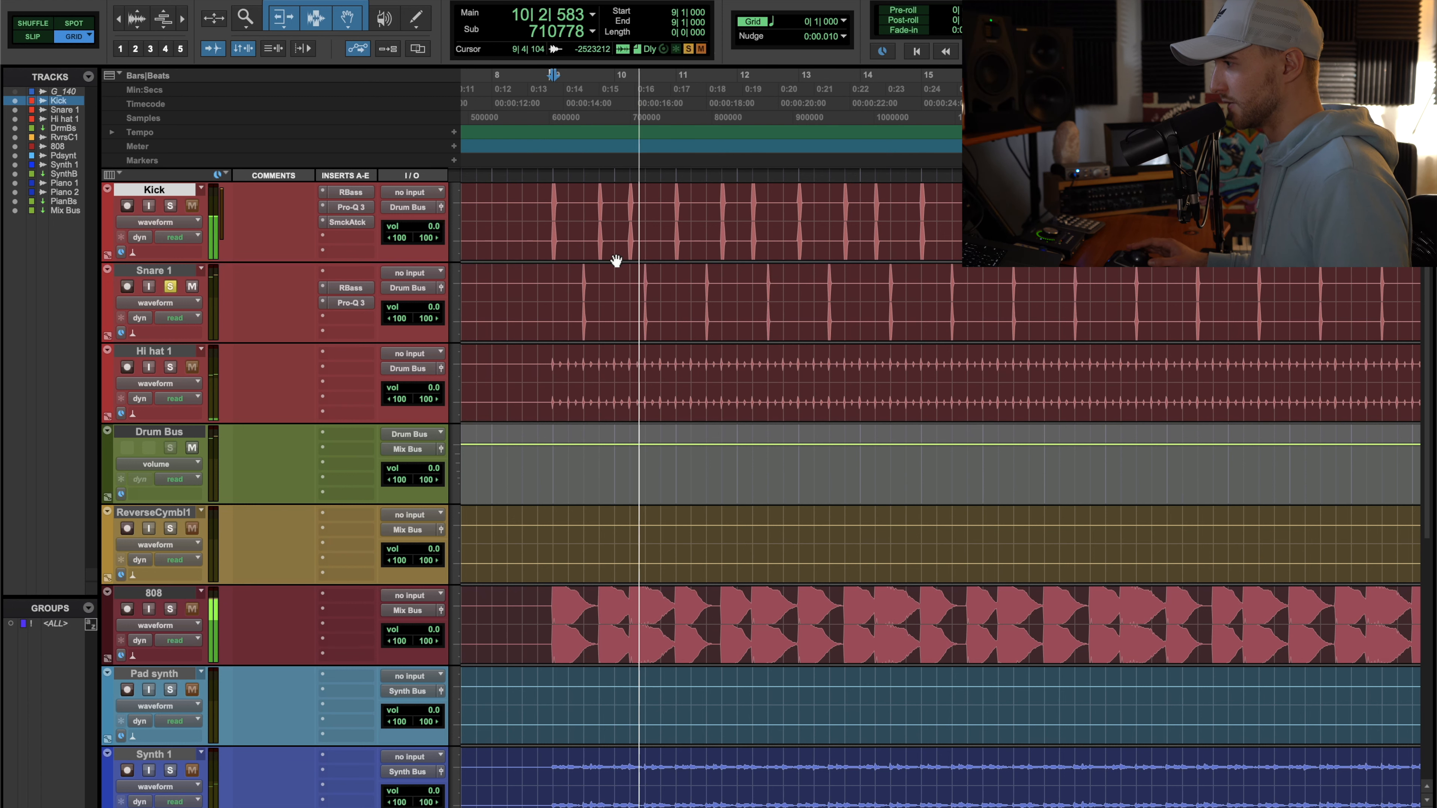
{"action": "key", "text": "space"}
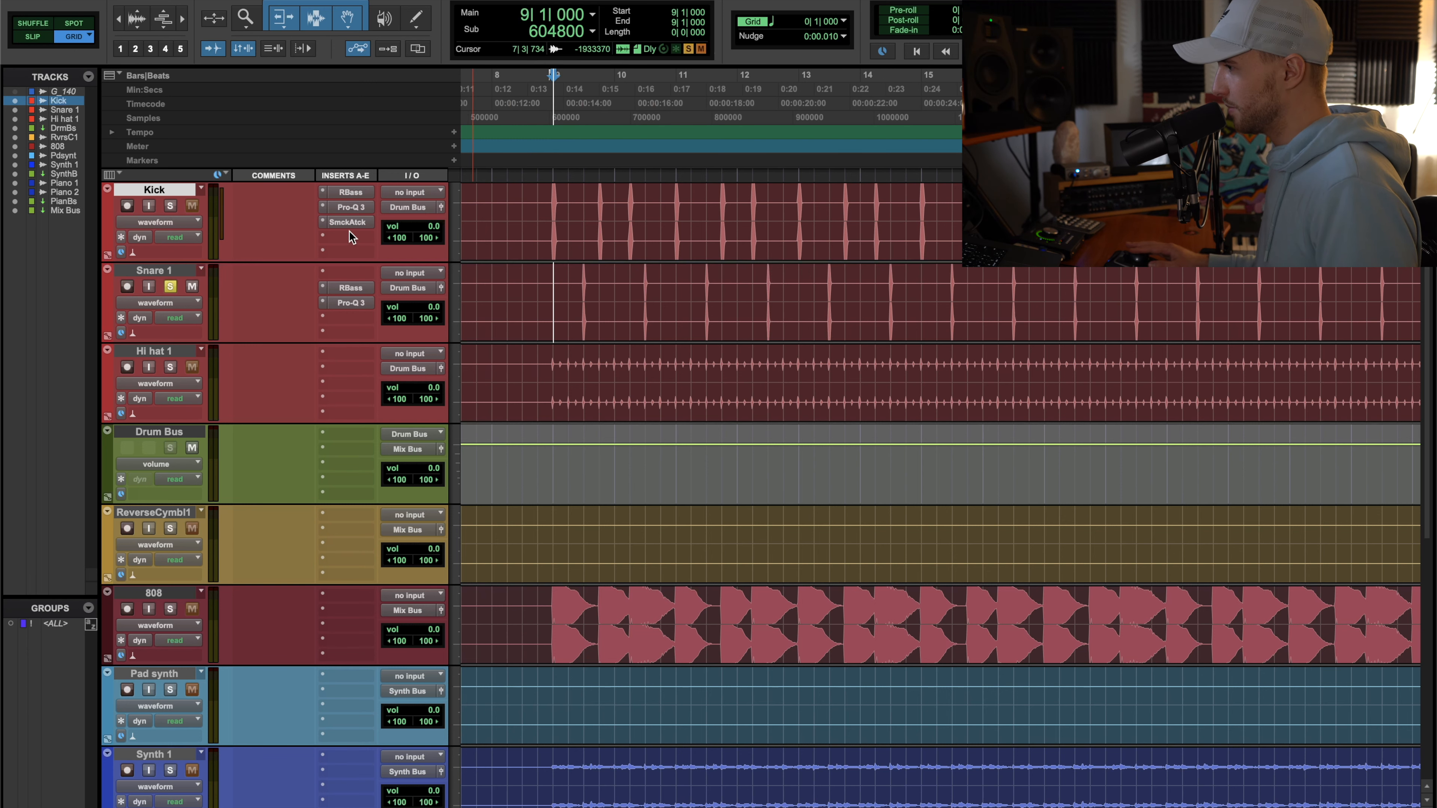
Copy the Kick's Smack Attack to the insert below Pro-Q 3 on Snare 1 and open it during playback
{"action": "left_click_drag", "start_coordinate": [354, 220], "coordinate": [356, 316]}
{"action": "left_click", "coordinate": [356, 316]}
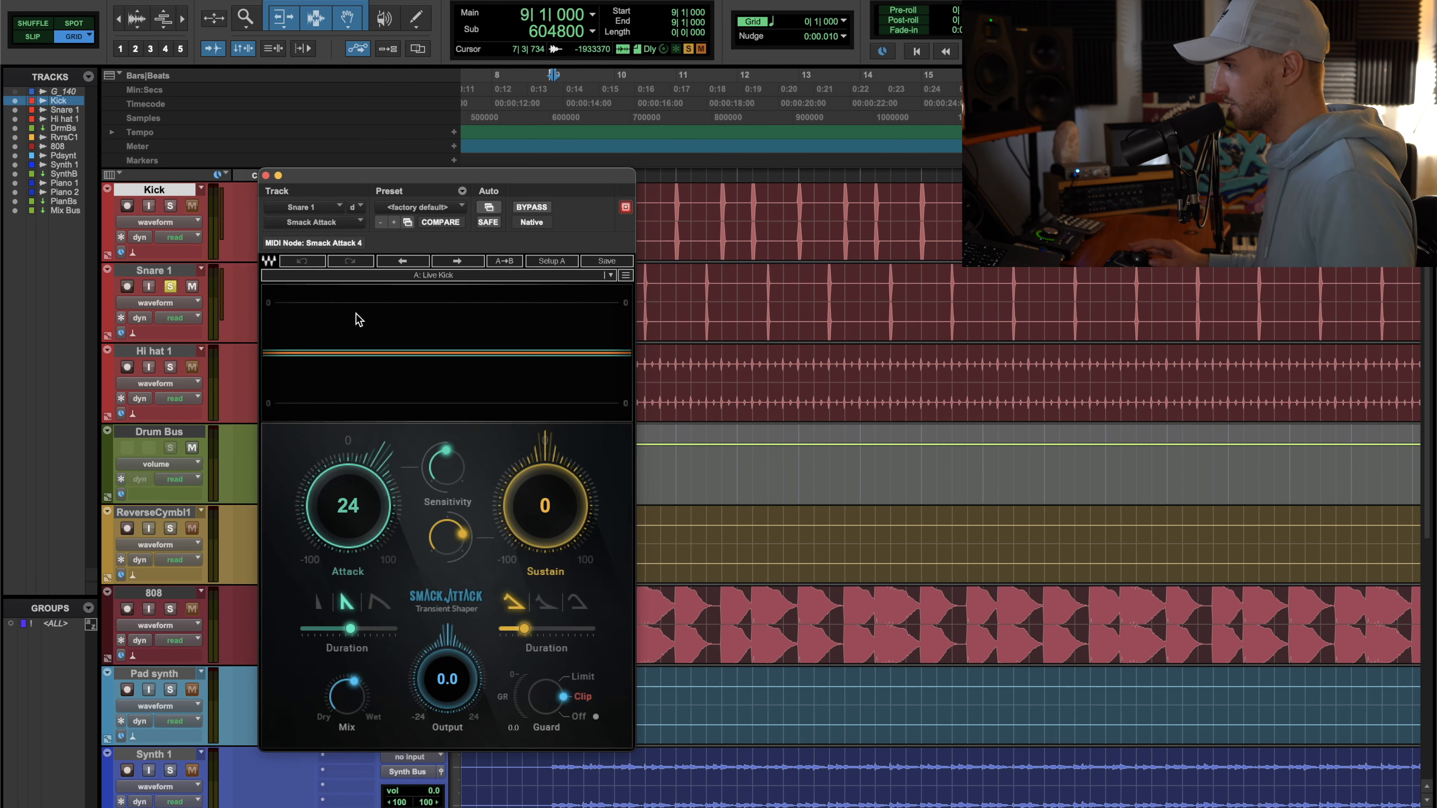
{"action": "key", "text": "space"}
{"action": "left_click_drag", "start_coordinate": [530, 177], "coordinate": [790, 189]}
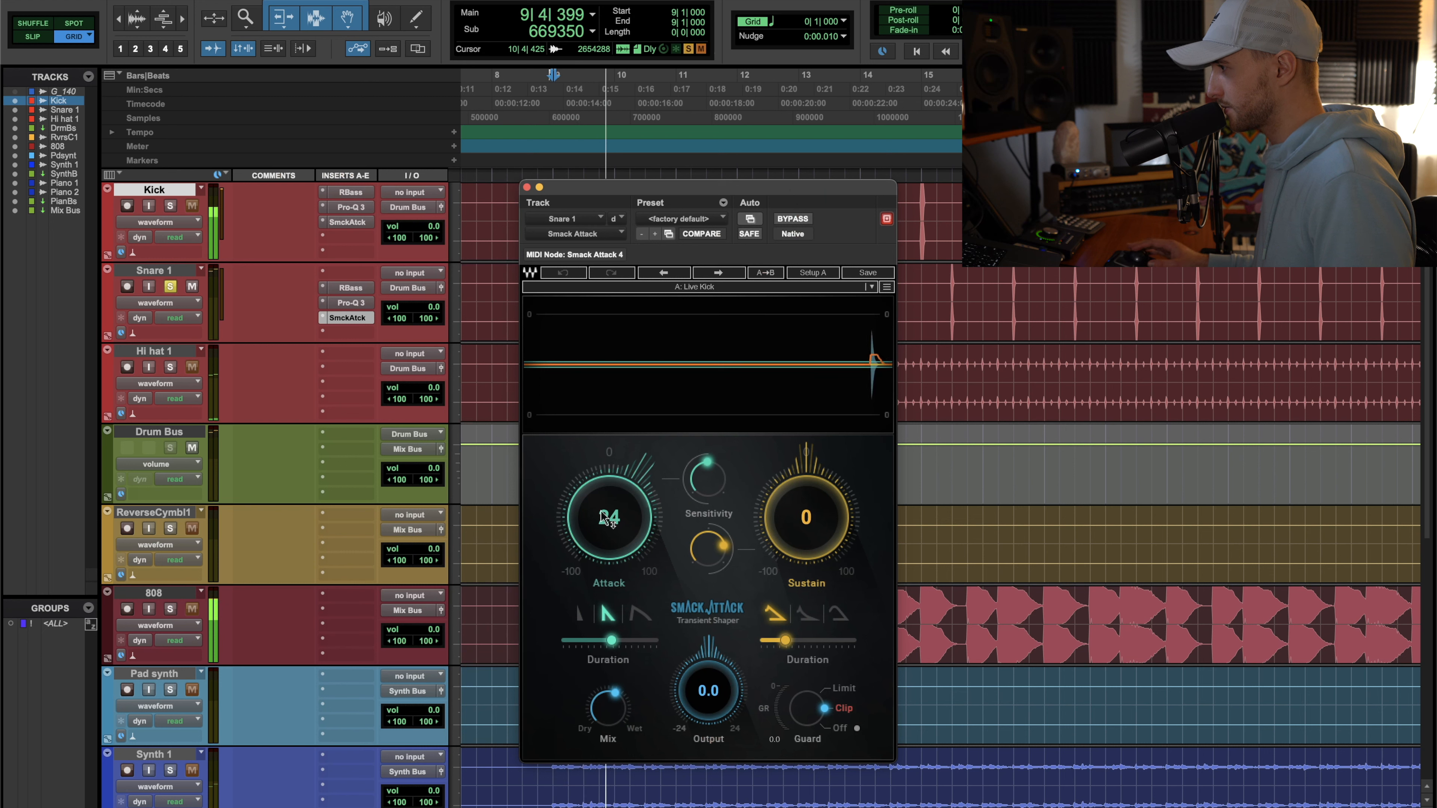
Load the Live Snare preset from the Drums factory presets in Snare 1's Smack Attack
{"action": "left_click", "coordinate": [684, 289]}
{"action": "mouse_move", "coordinate": [735, 498]}
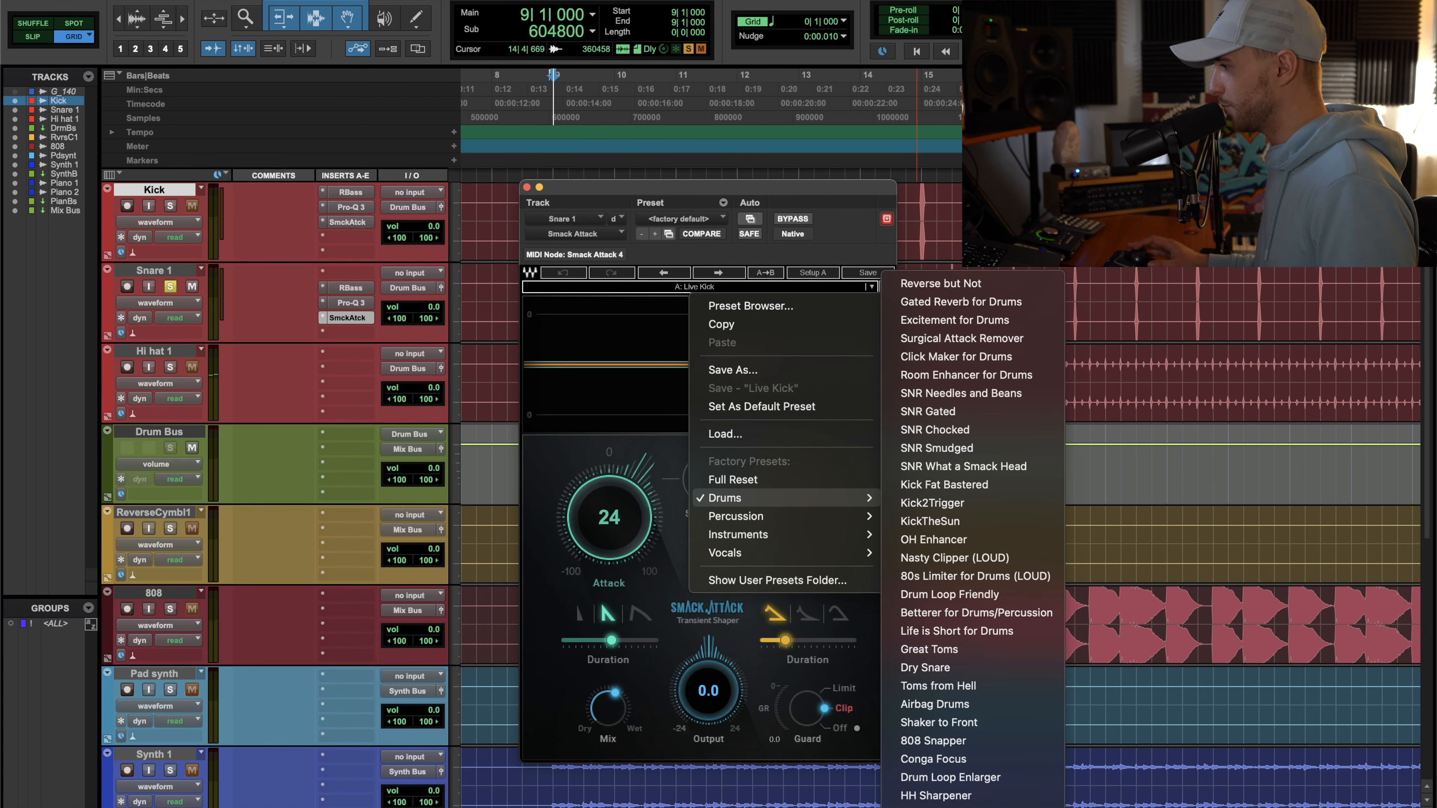
{"action": "left_click", "coordinate": [928, 807]}
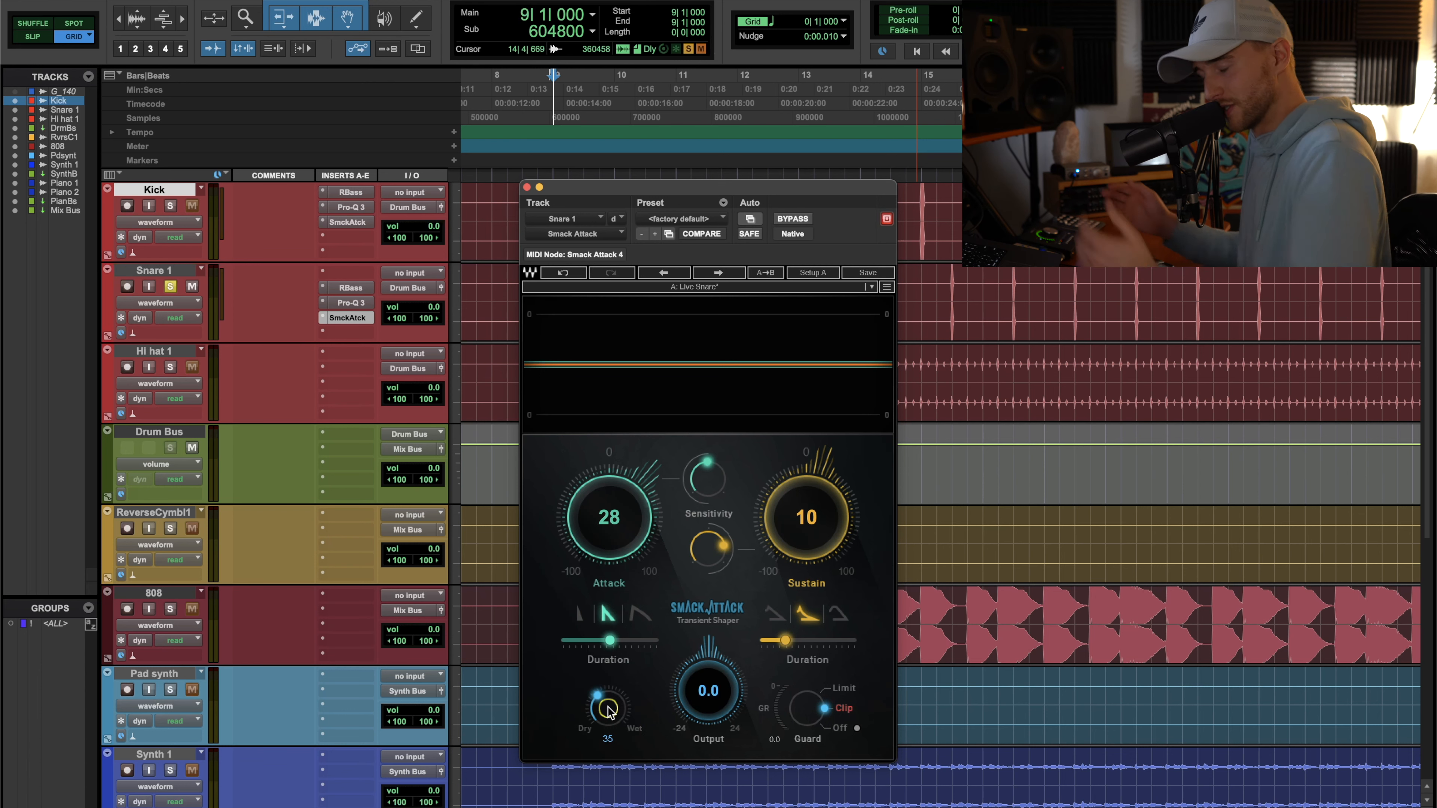
{"action": "left_click_drag", "start_coordinate": [806, 195], "coordinate": [790, 131]}
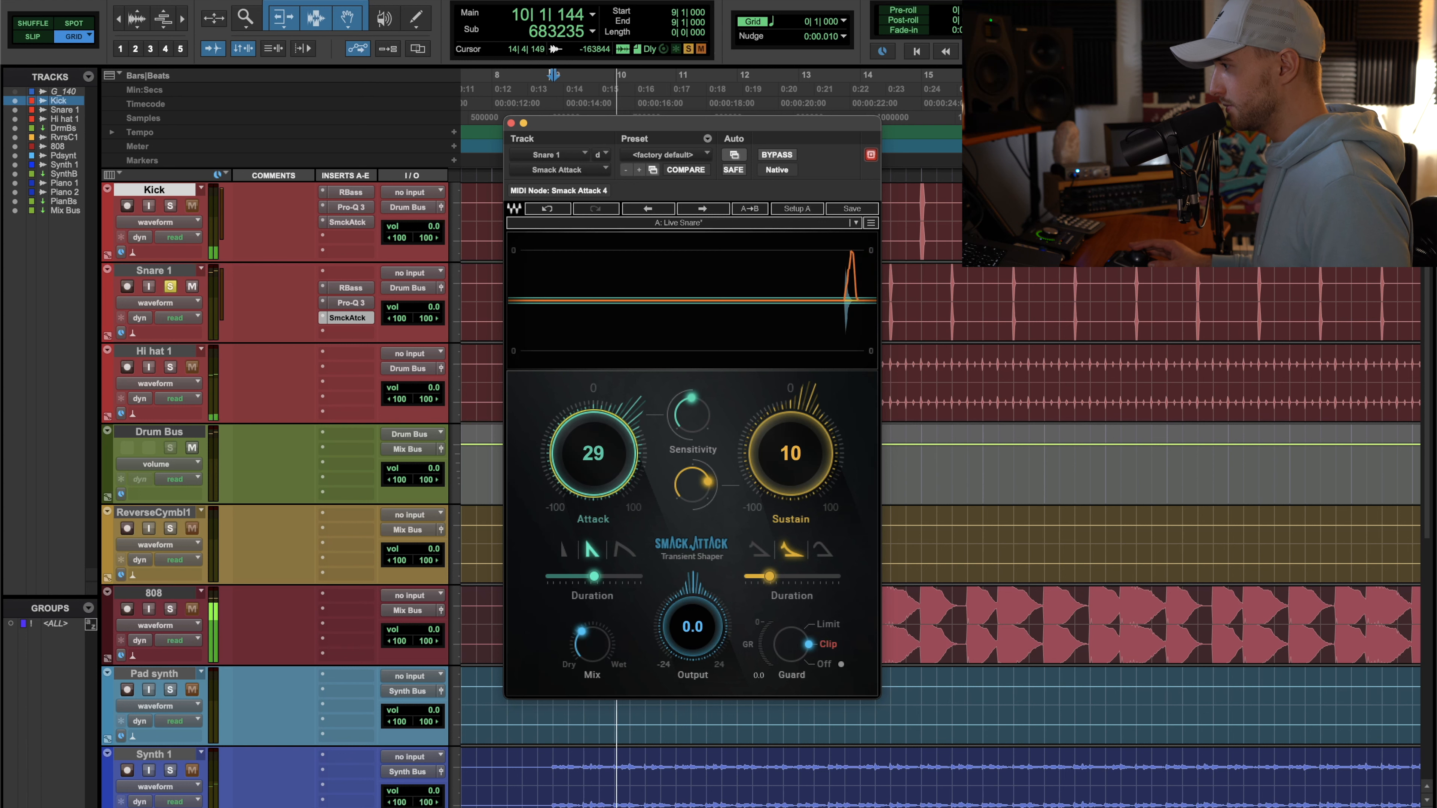
Bypass Snare 1's Smack Attack and play the snare without it
{"action": "left_click", "coordinate": [352, 333]}
{"action": "left_click", "coordinate": [601, 197]}
{"action": "left_click", "coordinate": [777, 155]}
{"action": "key", "text": "space"}
{"action": "key", "text": "space"}
Raise the snare's Smack Attack Mix towards wet, re-enable the plug-in and set its Attack to 22
{"action": "left_click_drag", "start_coordinate": [592, 646], "coordinate": [592, 614]}
{"action": "key", "text": "space"}
{"action": "left_click", "coordinate": [776, 156]}
{"action": "key", "text": "space"}
{"action": "left_click_drag", "start_coordinate": [592, 455], "coordinate": [593, 463]}
{"action": "left_click_drag", "start_coordinate": [663, 124], "coordinate": [879, 105]}
{"action": "key", "text": "space"}
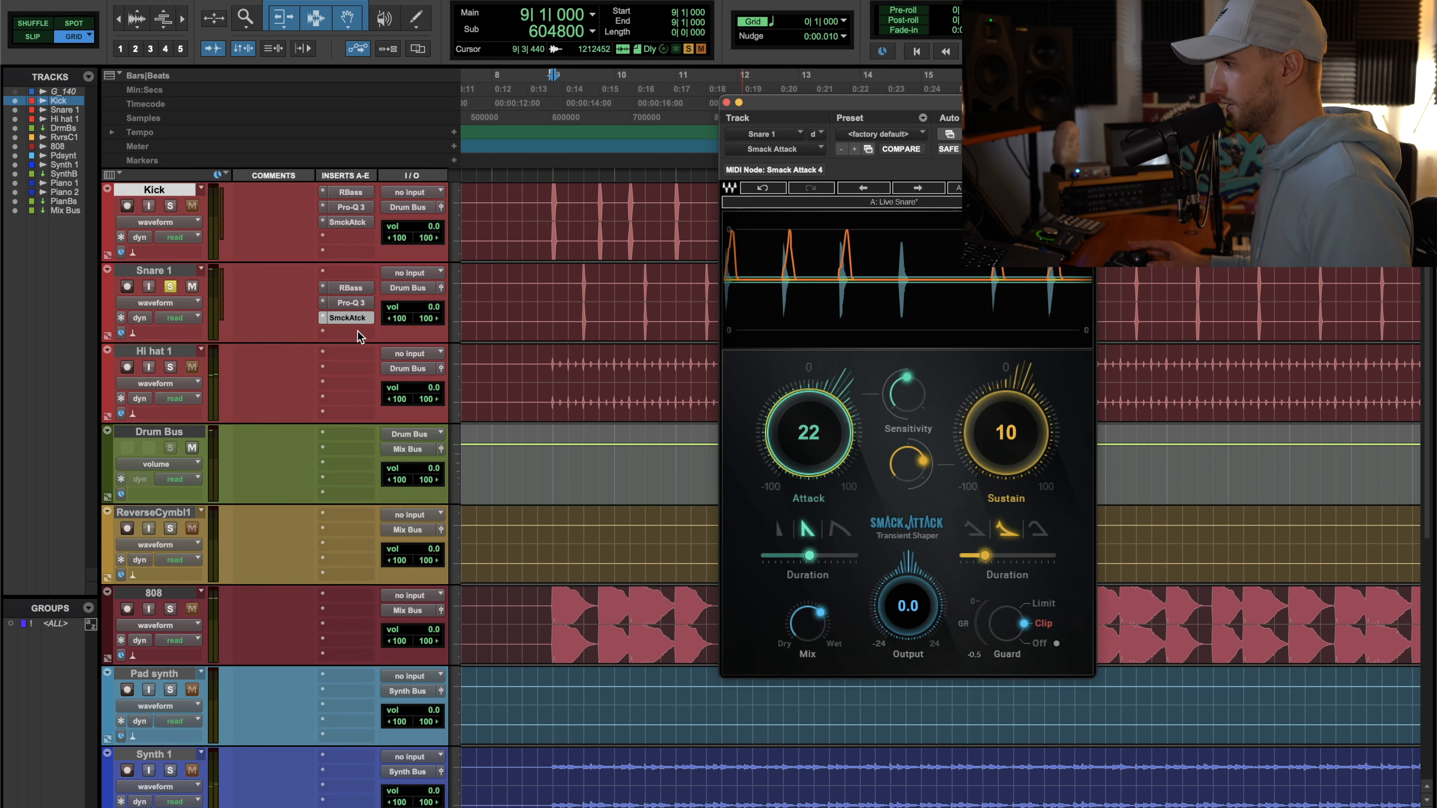
Insert a second FabFilter Pro-Q 3 on Snare 1 after Smack Attack
{"action": "left_click", "coordinate": [356, 333]}
{"action": "mouse_move", "coordinate": [399, 333]}
{"action": "left_click", "coordinate": [539, 337]}
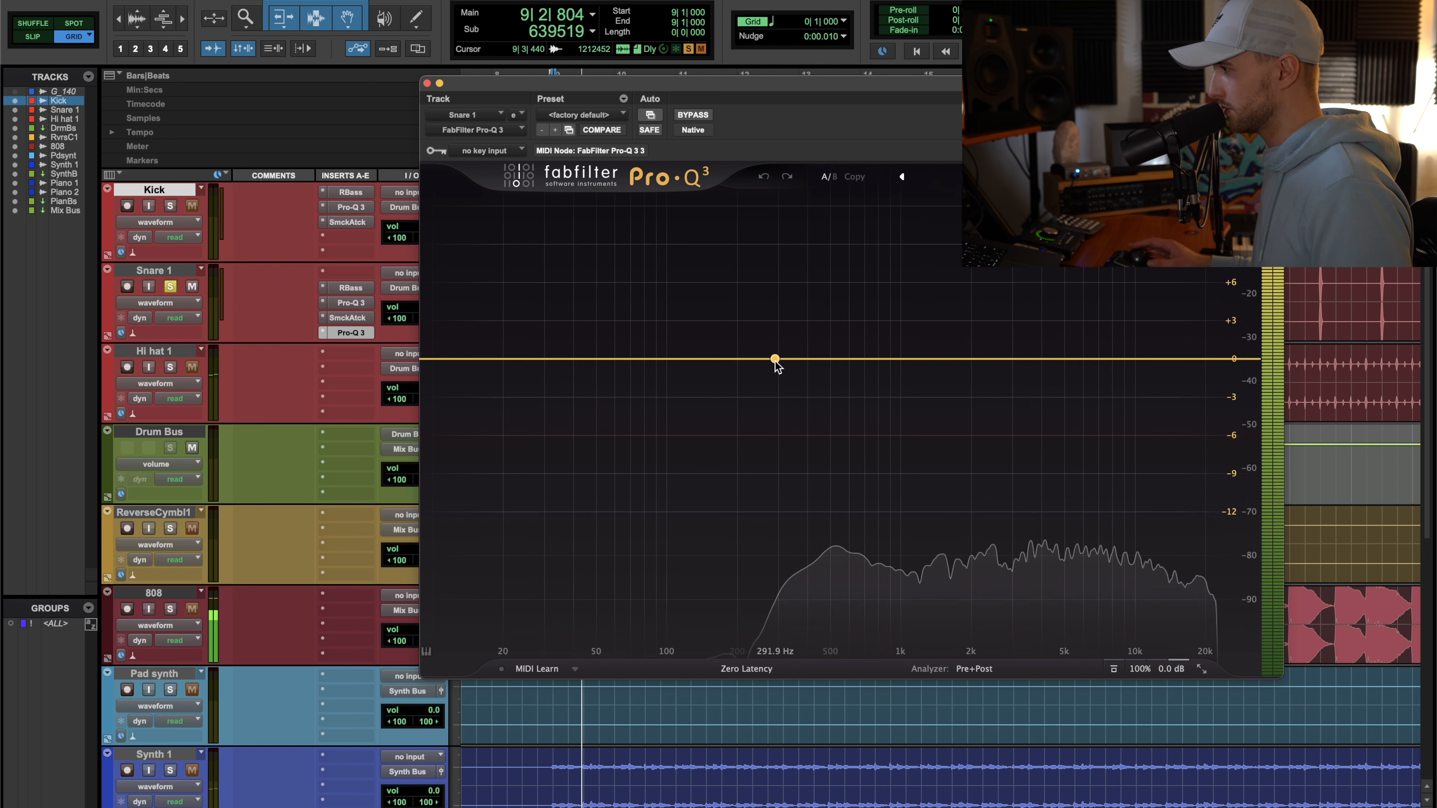
Add a narrow dynamic bell cut at 3956.1 Hz, -3.02 dB, Q 11.45 in the snare's second Pro-Q 3
{"action": "left_click_drag", "start_coordinate": [776, 359], "coordinate": [1066, 306]}
{"action": "key", "text": "space"}
{"action": "left_click_drag", "start_coordinate": [1107, 590], "coordinate": [1107, 583]}
{"action": "left_click_drag", "start_coordinate": [1041, 340], "coordinate": [1066, 432]}
{"action": "right_click", "coordinate": [1040, 403]}
{"action": "left_click", "coordinate": [1064, 453]}
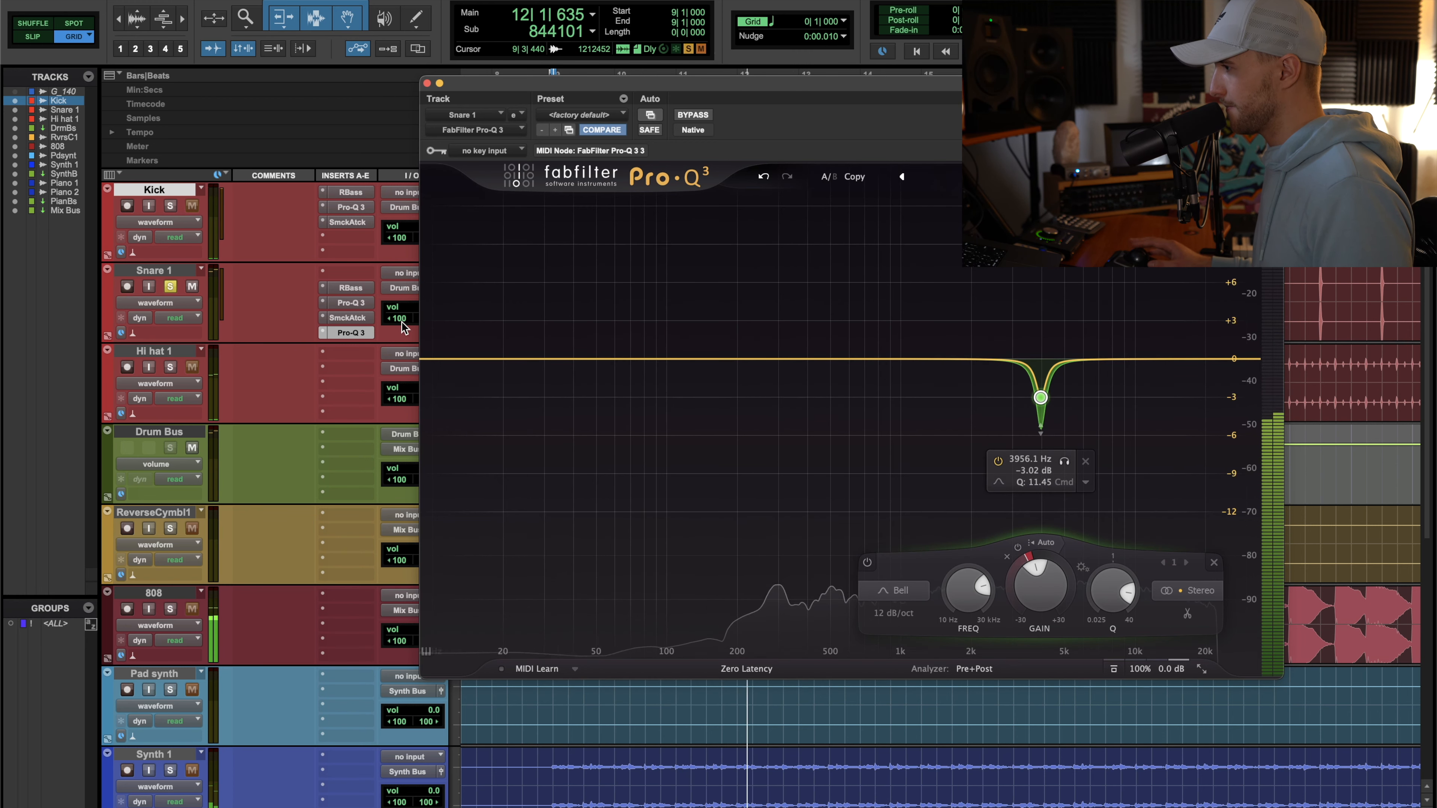
Solo the Kick alongside Snare 1, move the EQ window clear and play both drums from about bar 8
{"action": "key", "text": "space"}
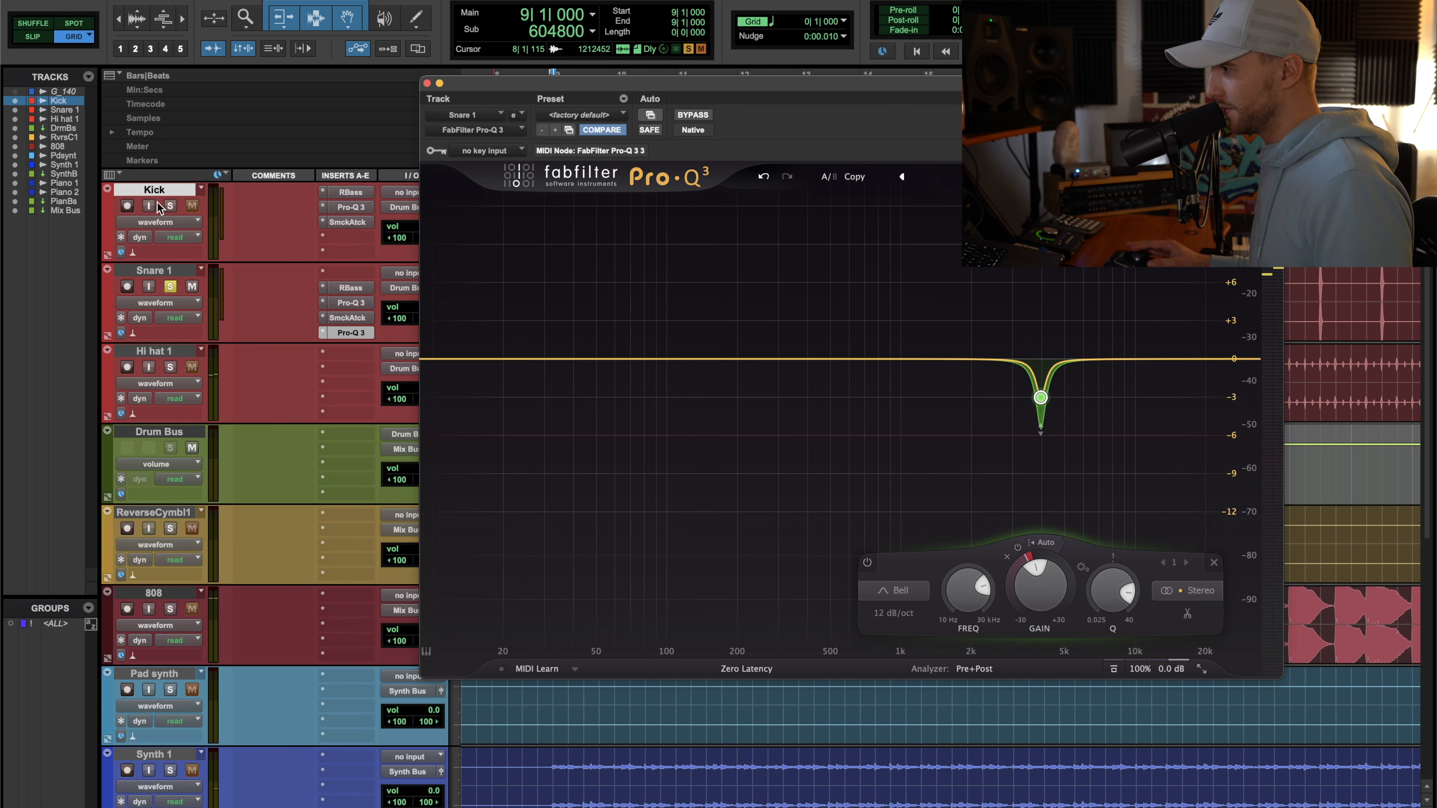
{"action": "left_click_drag", "start_coordinate": [618, 83], "coordinate": [508, 89]}
{"action": "left_click", "coordinate": [541, 225]}
{"action": "key", "text": "space"}
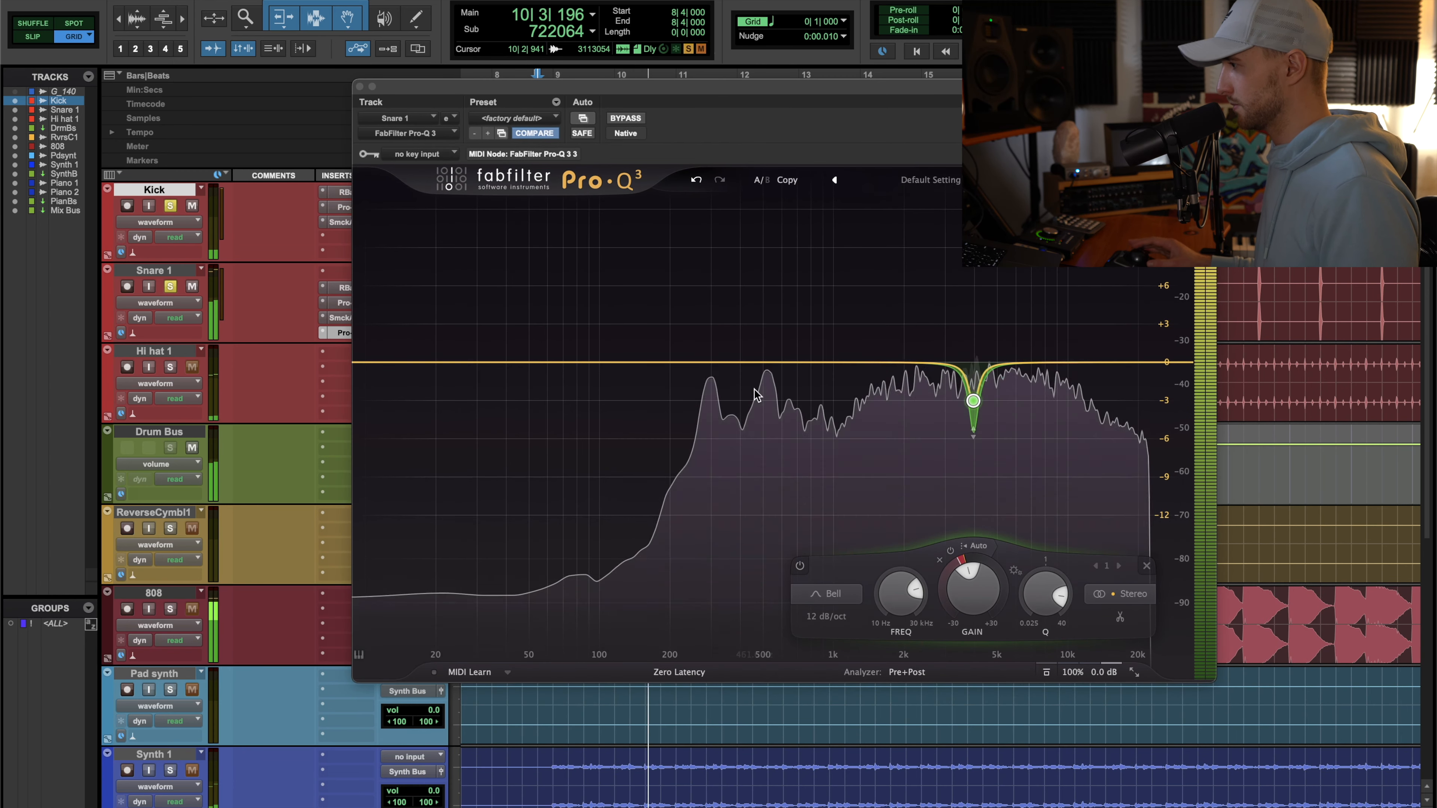
Add a narrow bell at about 284 Hz, Q 9.1, in the snare's second Pro-Q 3 and return its gain to about 0 dB
{"action": "left_click_drag", "start_coordinate": [772, 364], "coordinate": [725, 433]}
{"action": "scroll", "coordinate": [771, 385], "scroll_direction": "up", "scroll_amount": 10}
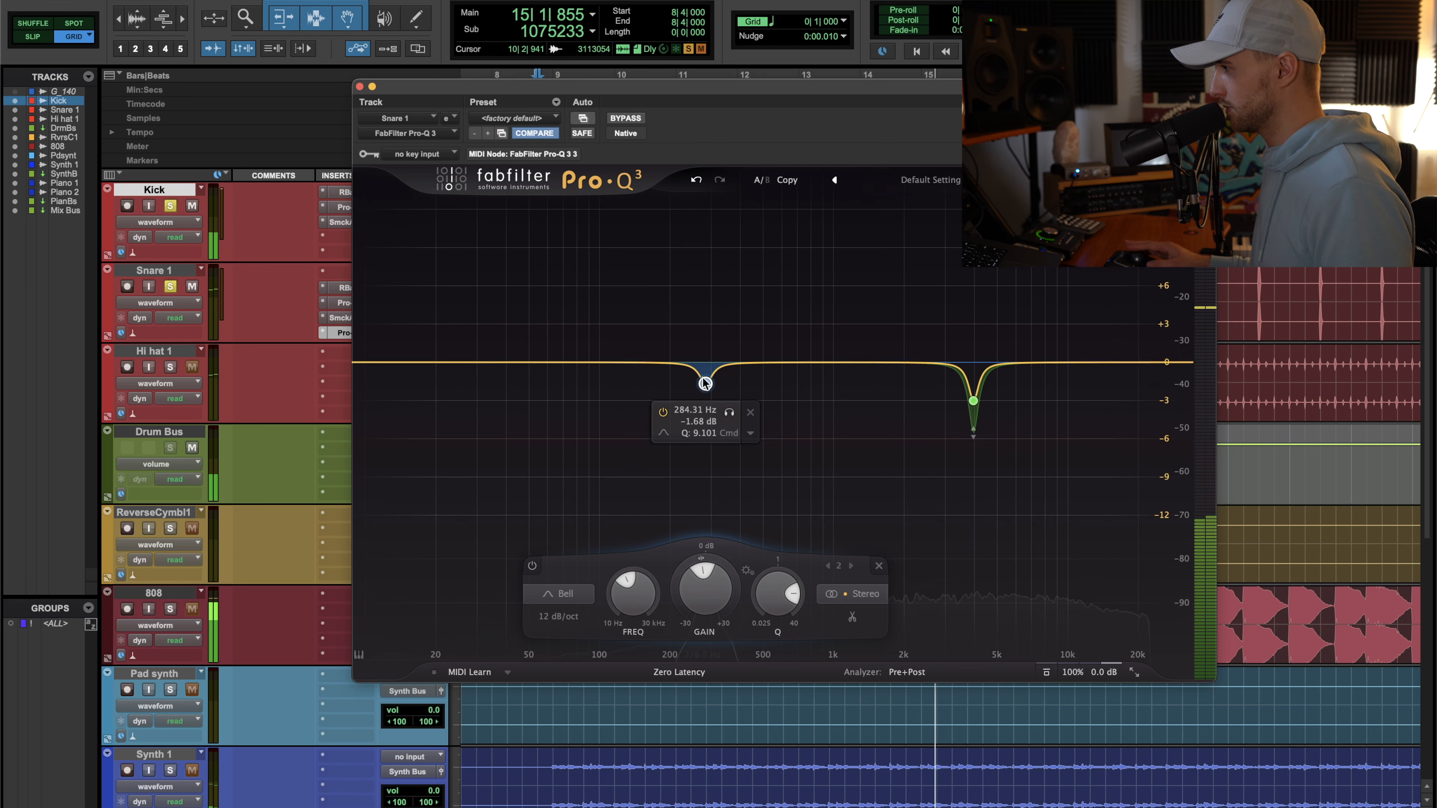
{"action": "left_click_drag", "start_coordinate": [705, 383], "coordinate": [705, 361]}
Add a 30 dB/oct low cut near 110 Hz on the snare, switch its Pro-Q 3 to Natural Phase and close it
{"action": "left_click_drag", "start_coordinate": [399, 365], "coordinate": [608, 370]}
{"action": "left_click", "coordinate": [695, 672]}
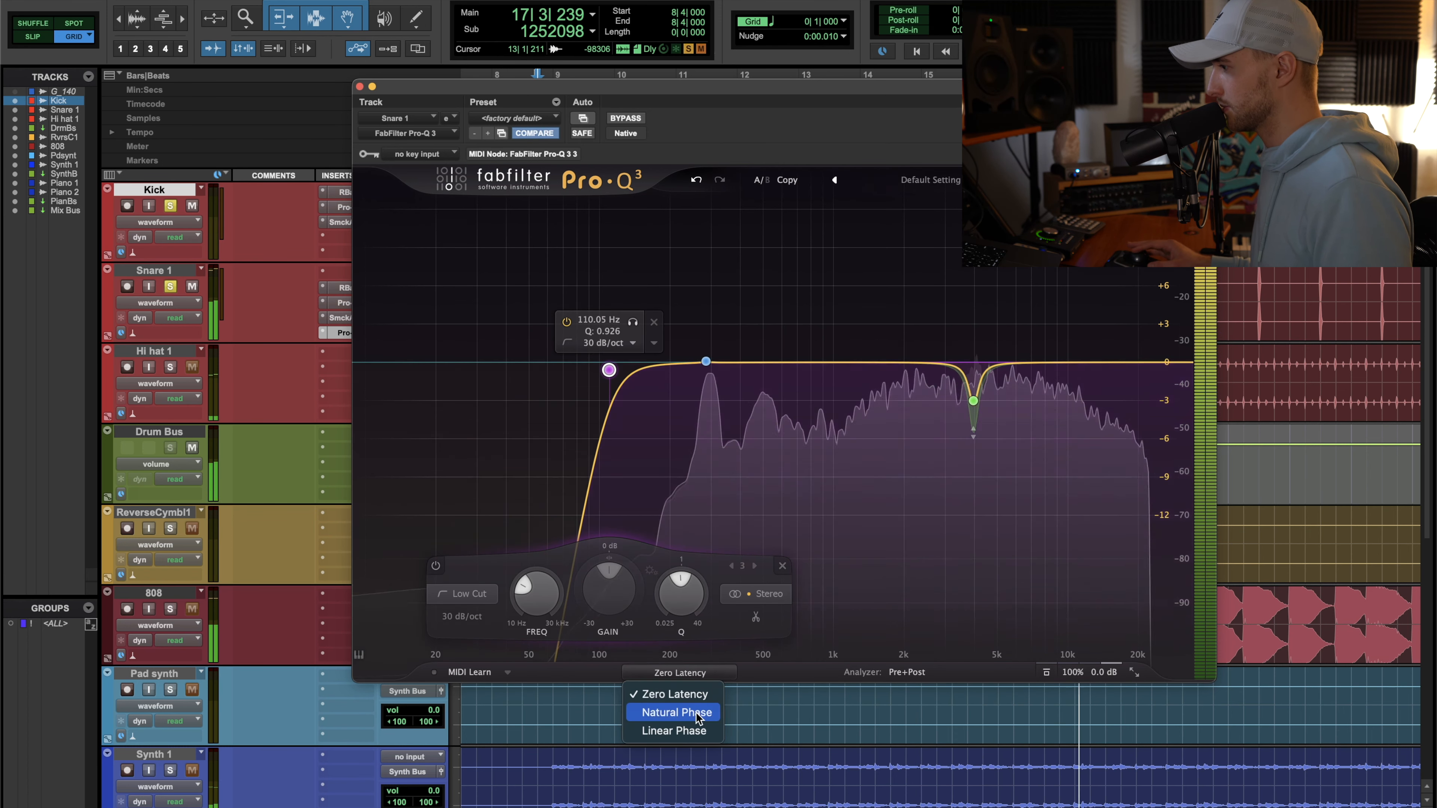
{"action": "left_click", "coordinate": [677, 709]}
{"action": "left_click_drag", "start_coordinate": [609, 370], "coordinate": [614, 362]}
{"action": "key", "text": "space"}
{"action": "left_click", "coordinate": [360, 86]}
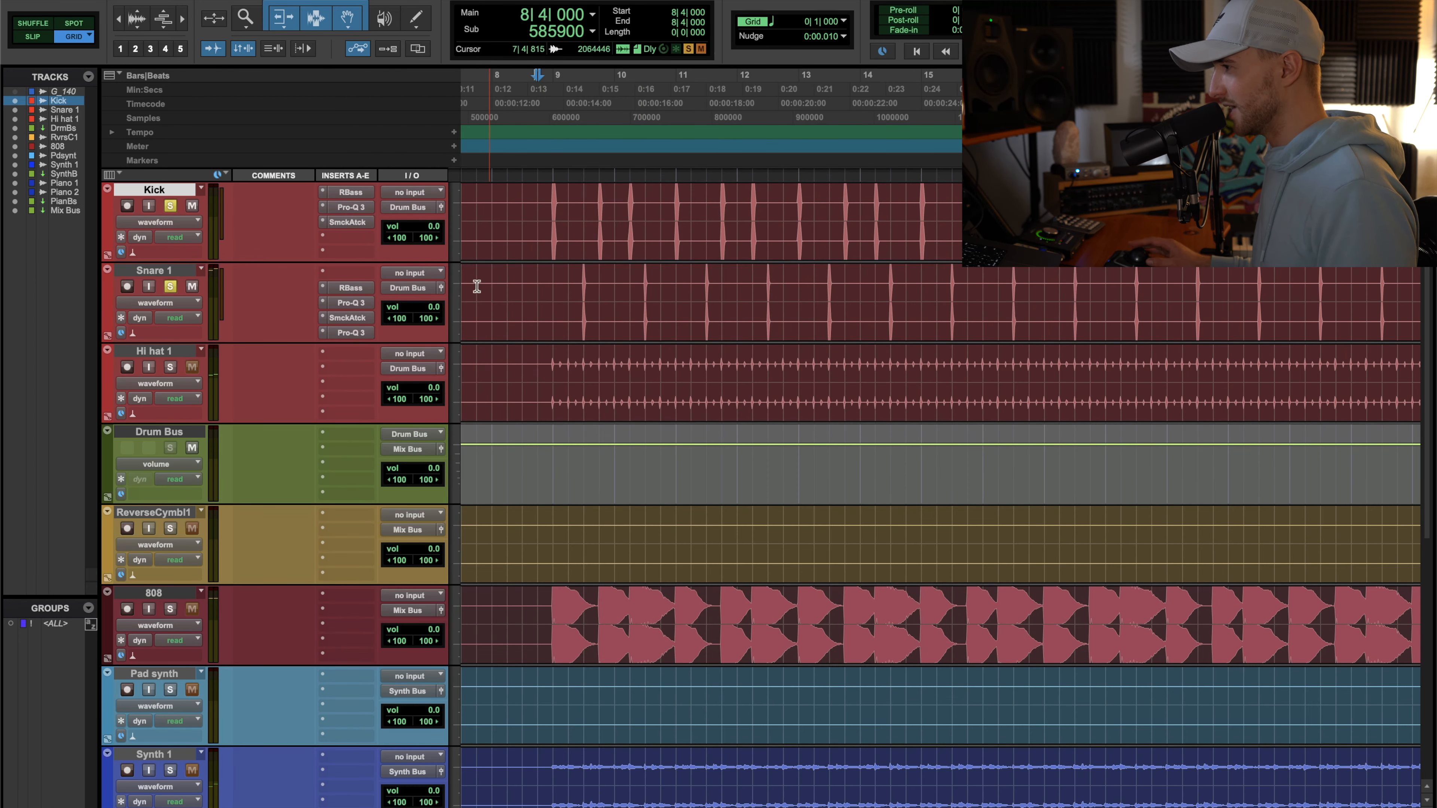
Balance the drum levels in the Mix window with the Kick fader at 0.0 dB and Snare 1 at -0.6 dB
{"action": "key", "text": "super+equal"}
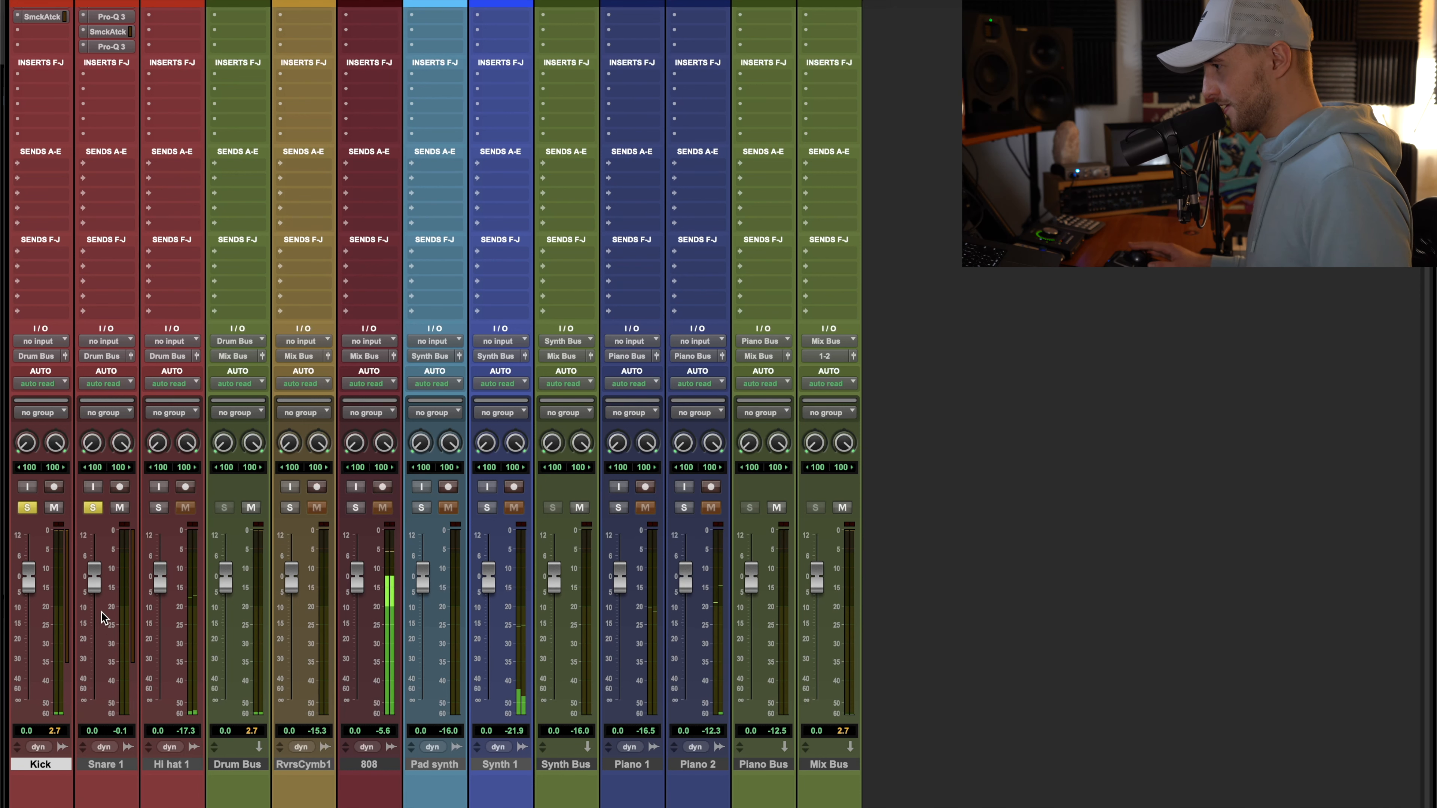
{"action": "left_click_drag", "start_coordinate": [95, 586], "coordinate": [94, 577]}
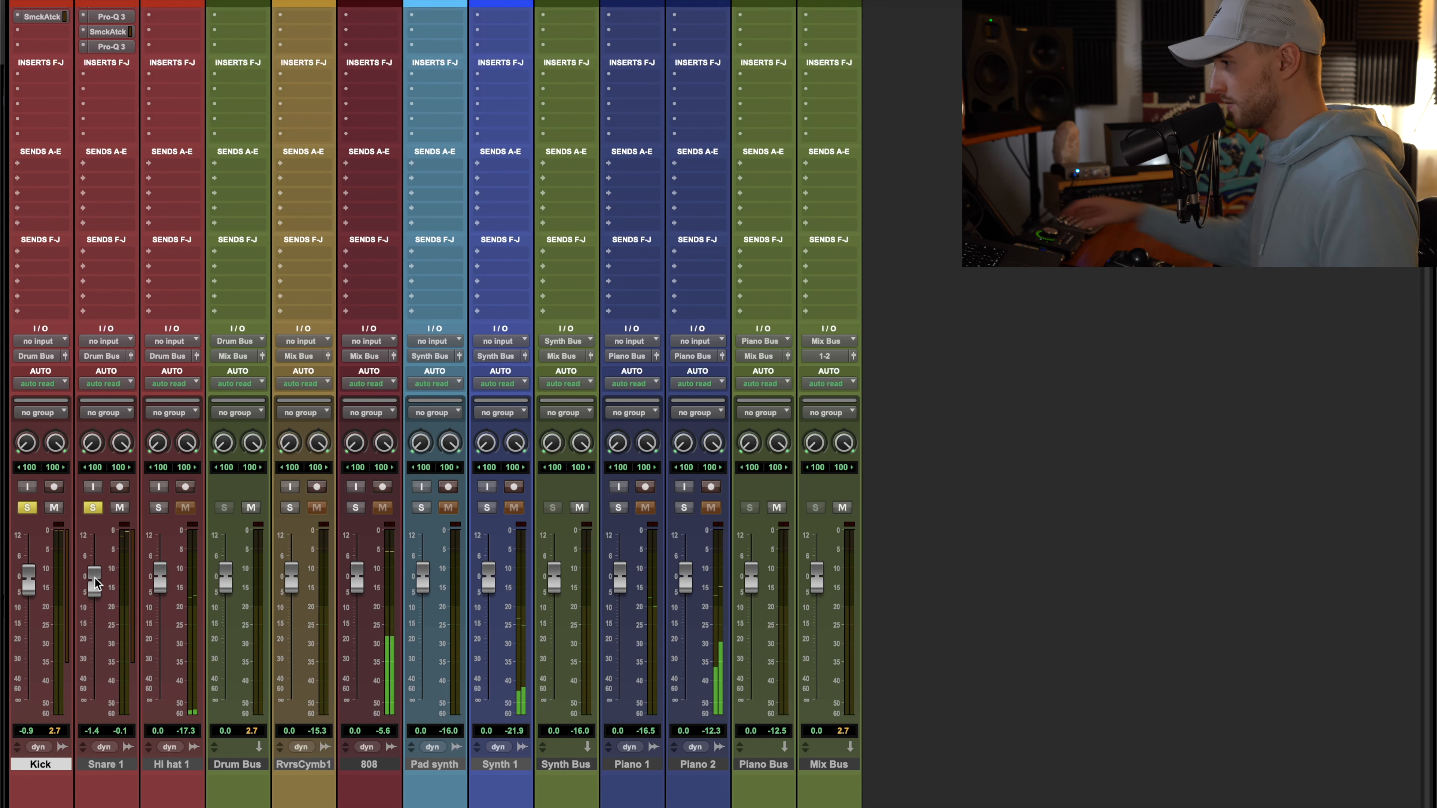
{"action": "left_click_drag", "start_coordinate": [28, 581], "coordinate": [29, 577]}
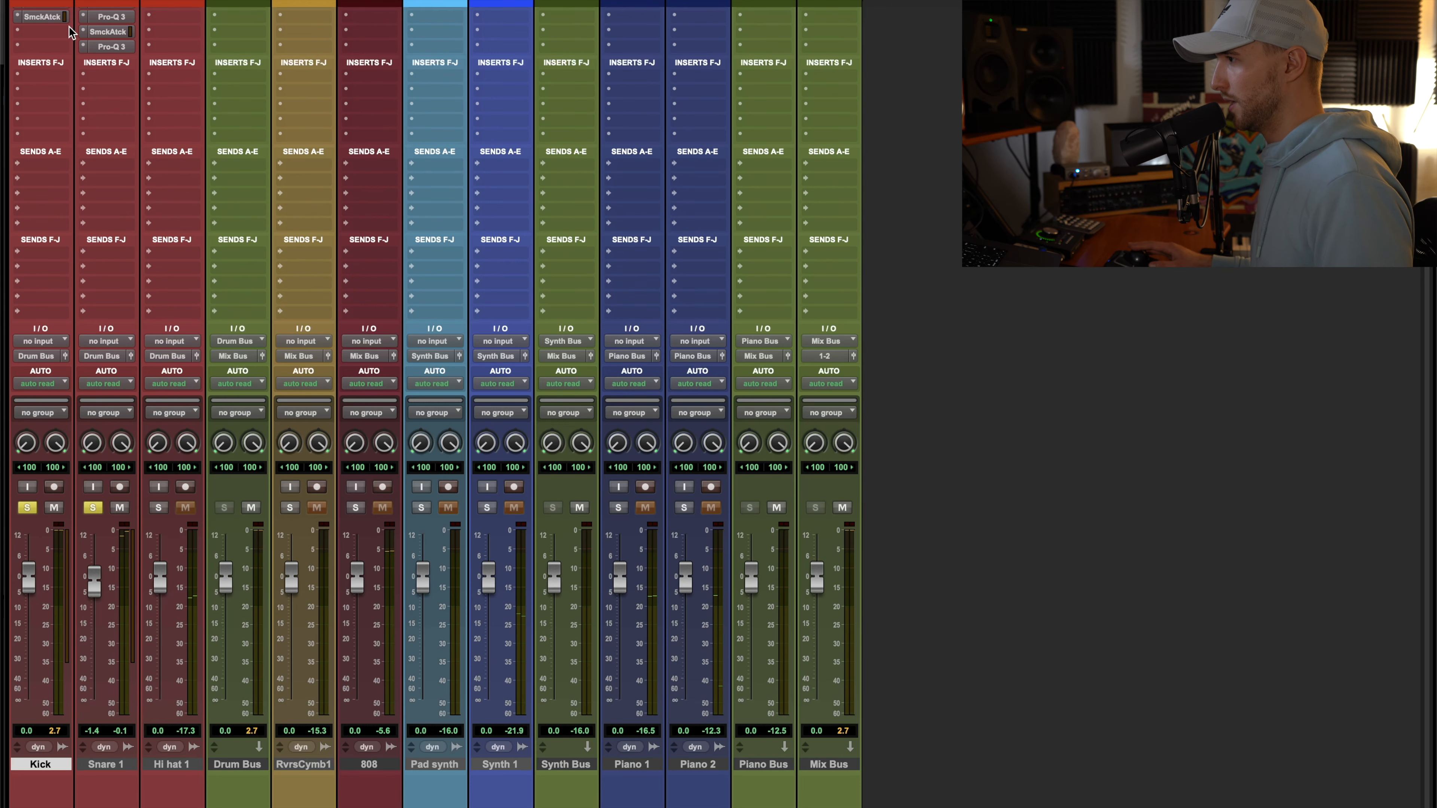
{"action": "scroll", "coordinate": [69, 31], "scroll_direction": "up", "scroll_amount": 2}
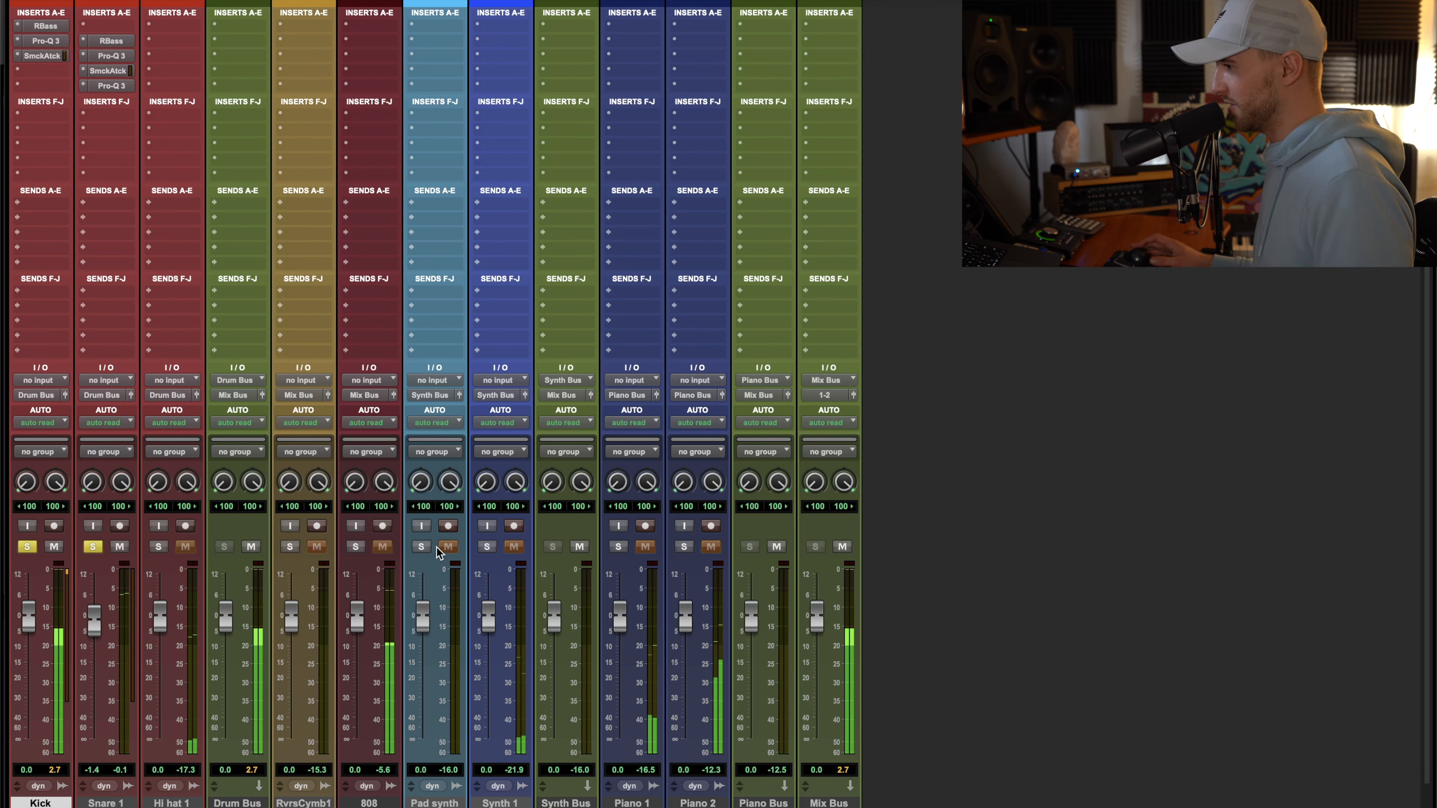
{"action": "left_click_drag", "start_coordinate": [93, 625], "coordinate": [93, 623]}
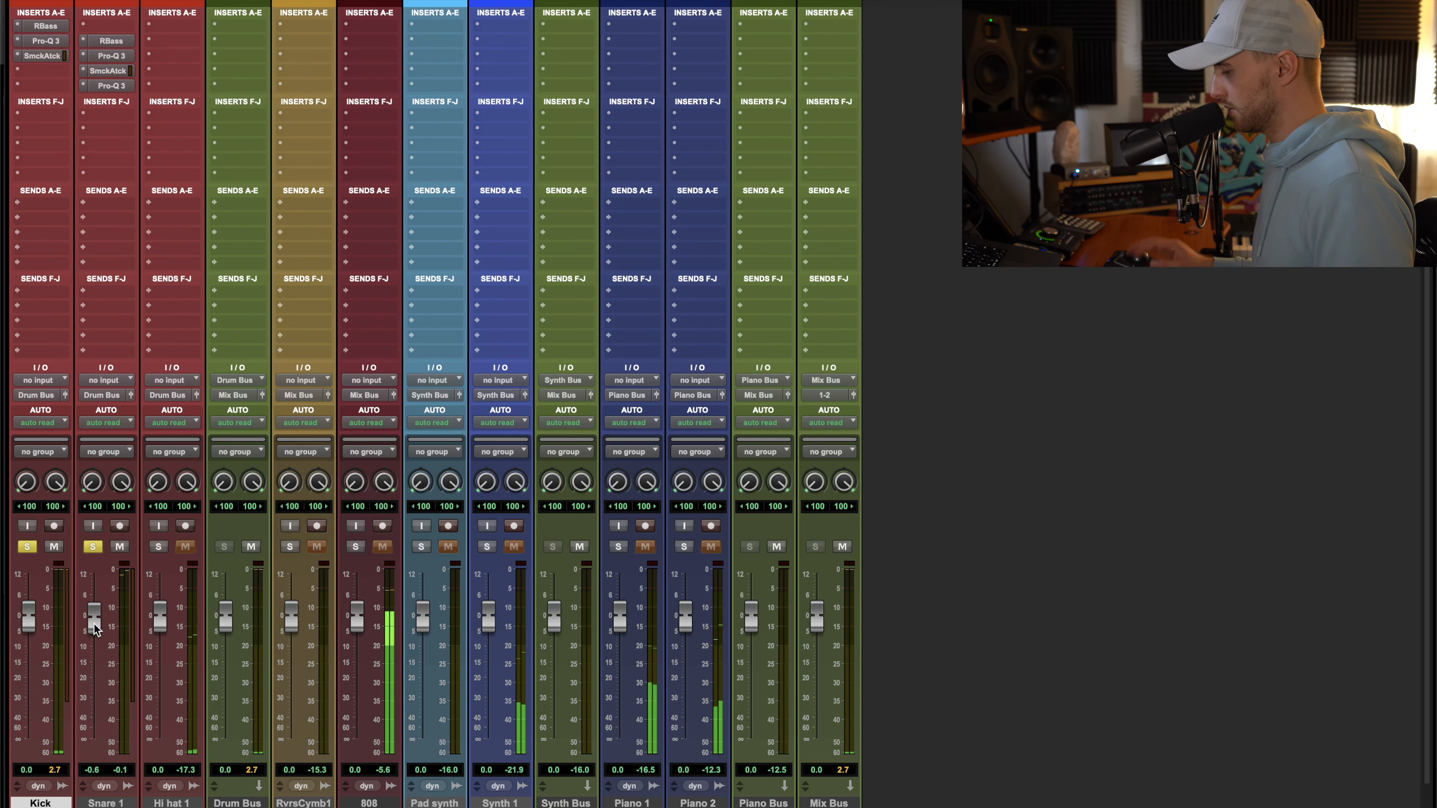
{"action": "key", "text": "super+equal"}
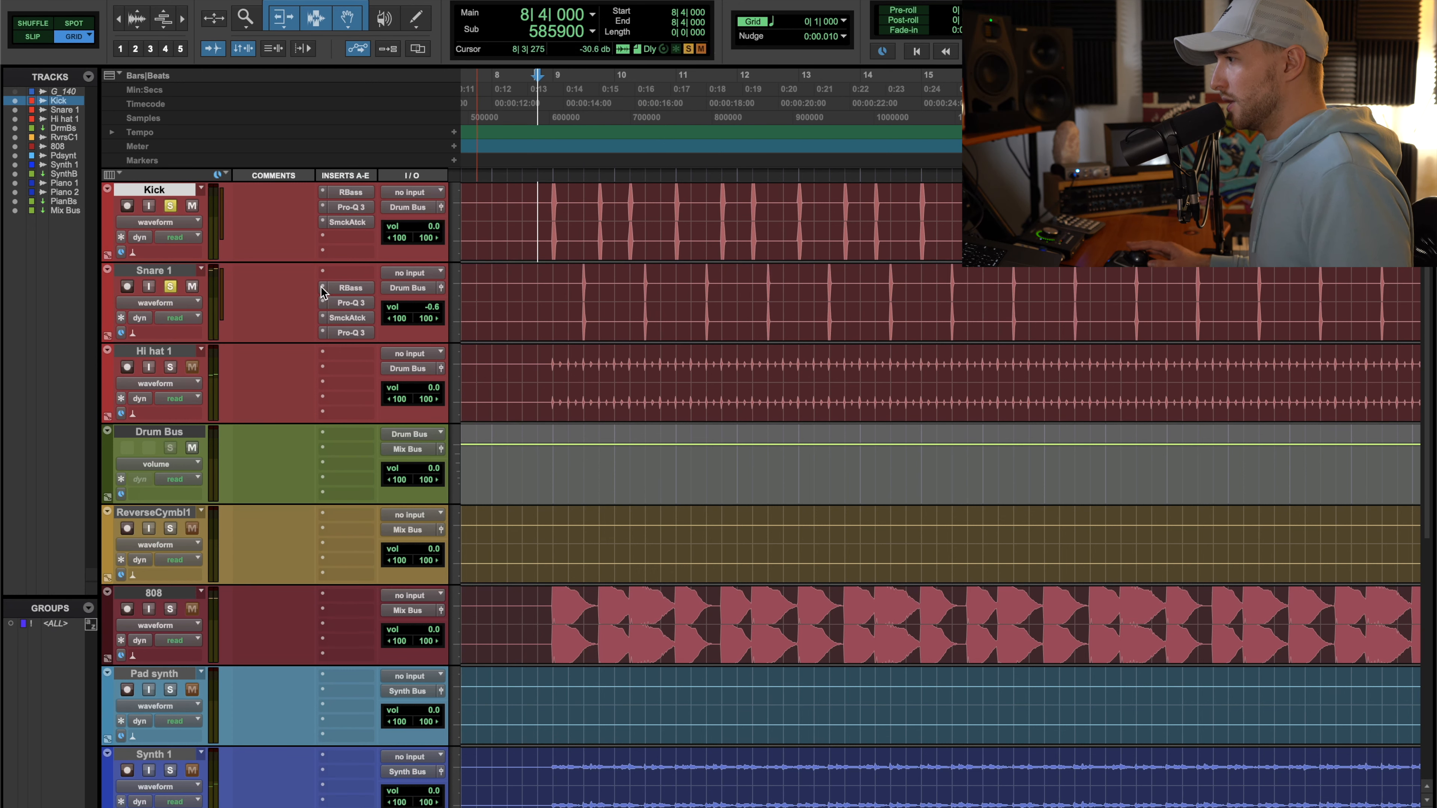
Insert a third FabFilter Pro-Q 3 on Snare 1 in the first slot of Inserts F-J
{"action": "key", "text": "super+equal"}
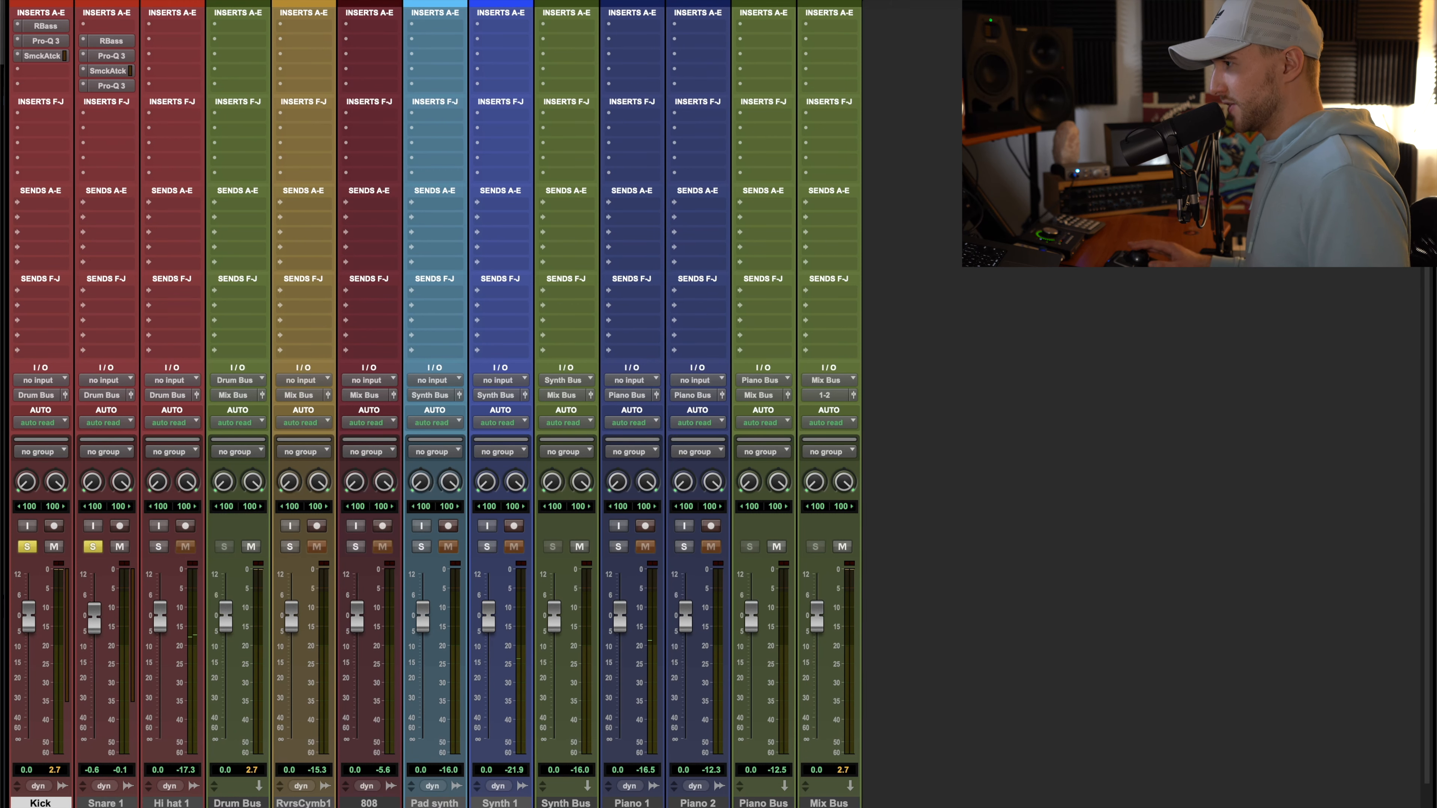
{"action": "left_click", "coordinate": [121, 113]}
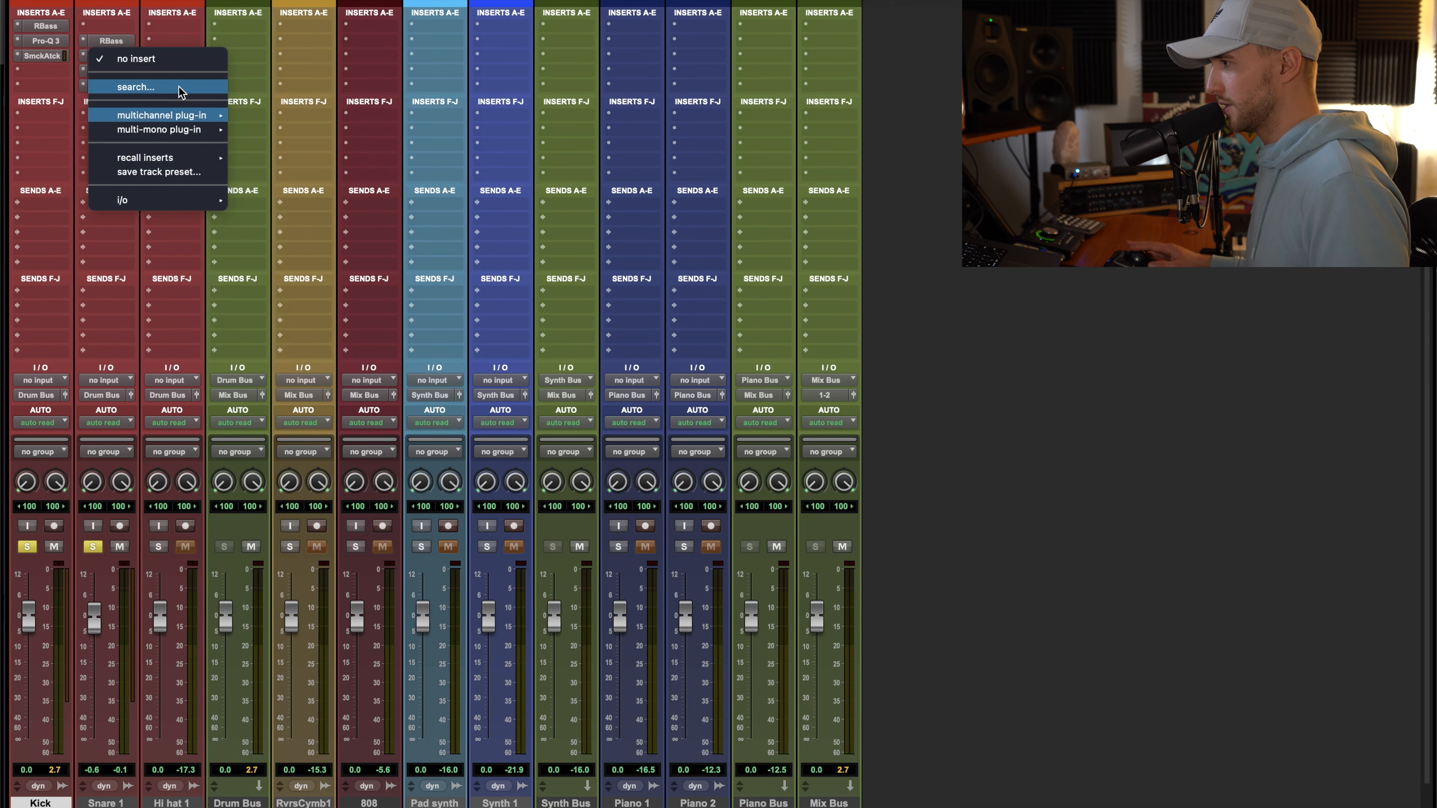
{"action": "mouse_move", "coordinate": [173, 111]}
{"action": "mouse_move", "coordinate": [291, 161]}
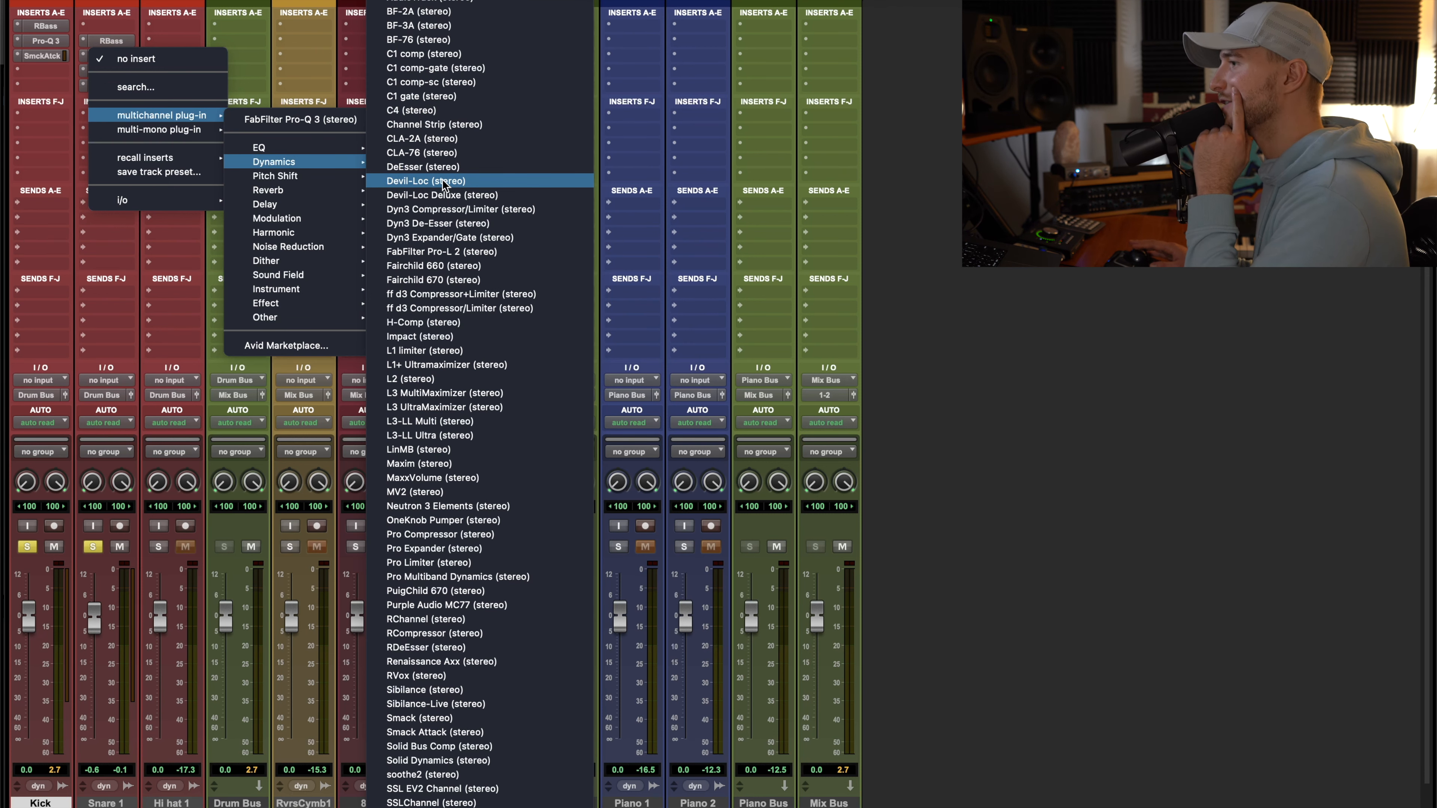
{"action": "mouse_move", "coordinate": [243, 142]}
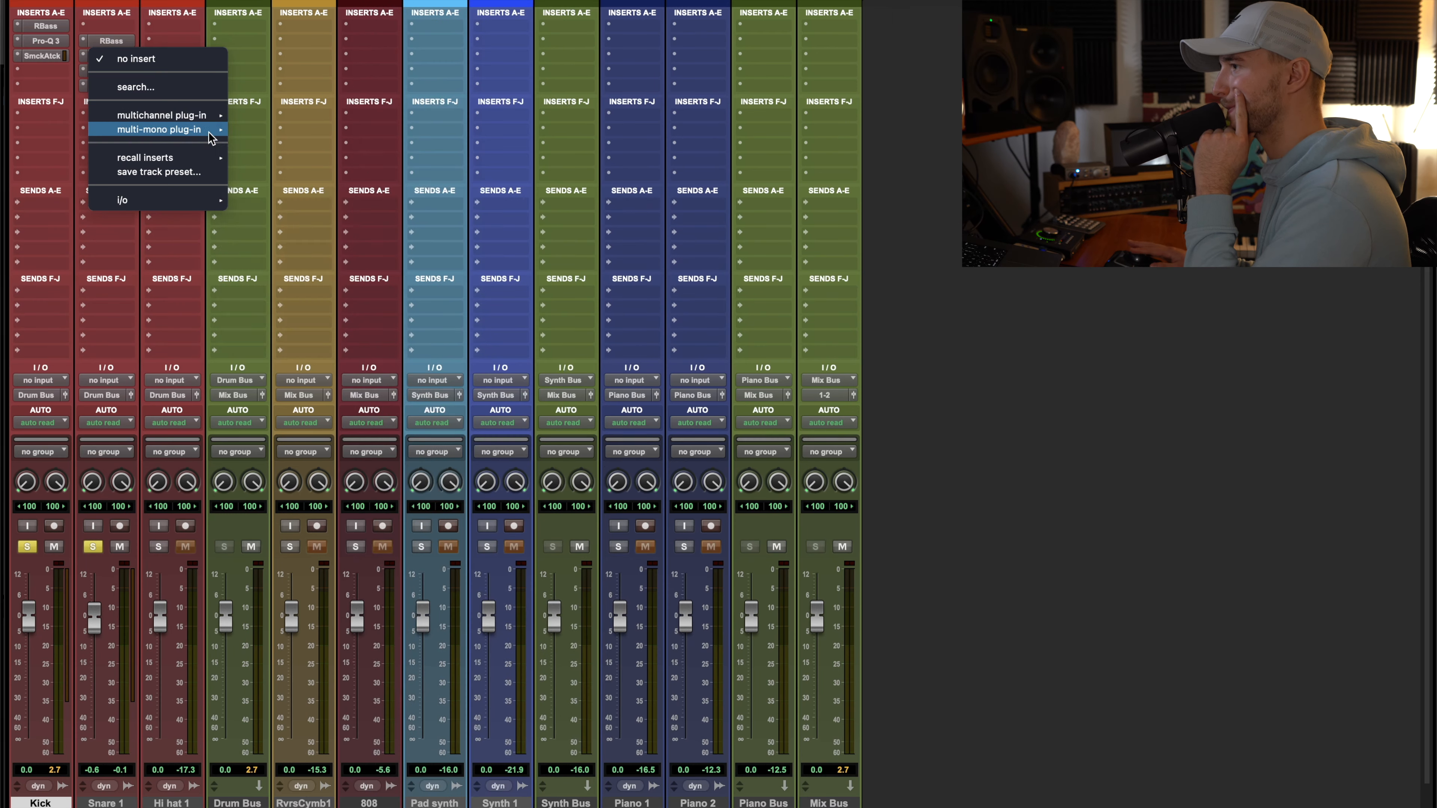
{"action": "left_click", "coordinate": [268, 127]}
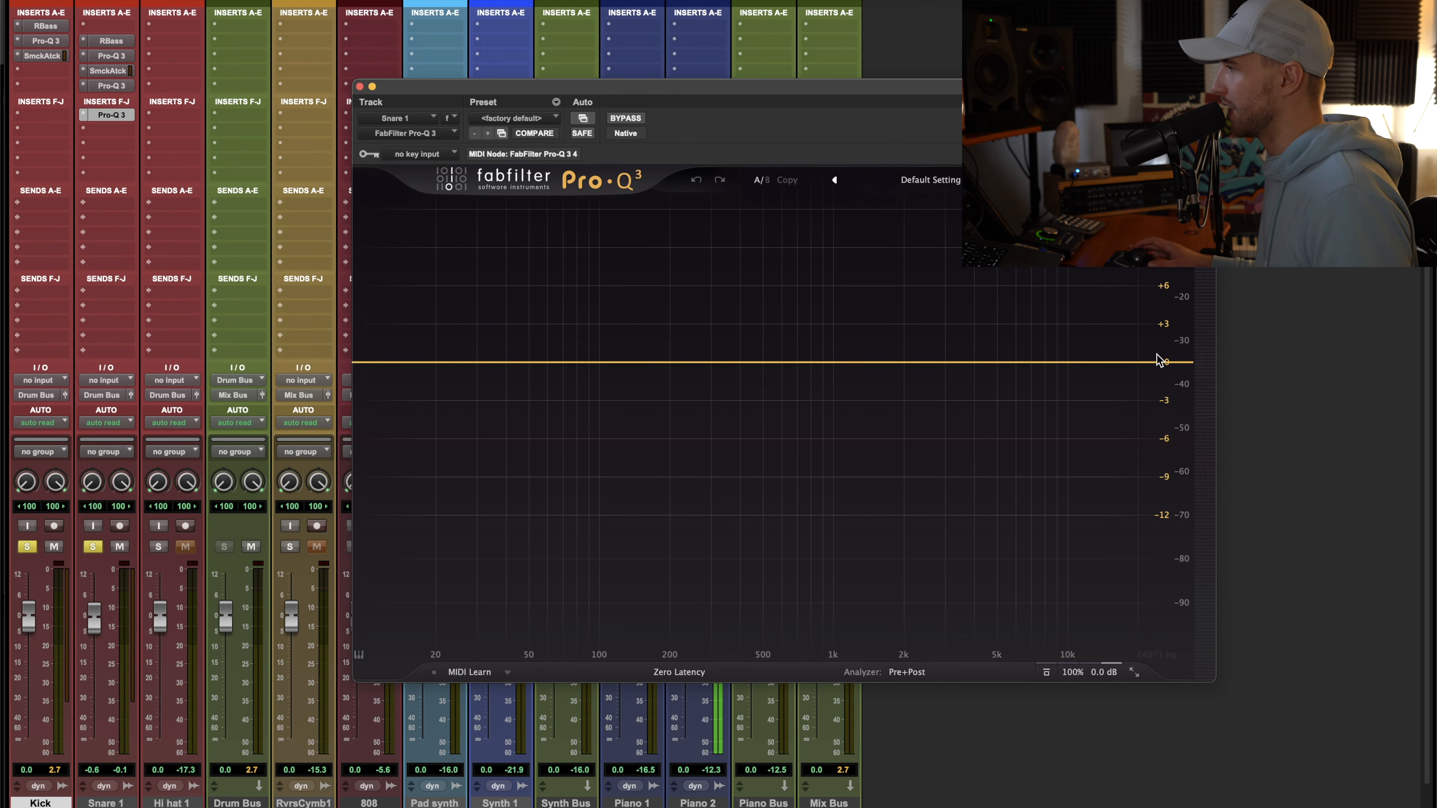
Add a gentle high shelf at 6175.9 Hz, +0.66 dB, Q 0.300 in the snare's third Pro-Q 3
{"action": "left_click", "coordinate": [873, 350]}
{"action": "left_click_drag", "start_coordinate": [899, 307], "coordinate": [1055, 304]}
{"action": "left_click_drag", "start_coordinate": [1023, 351], "coordinate": [1019, 371]}
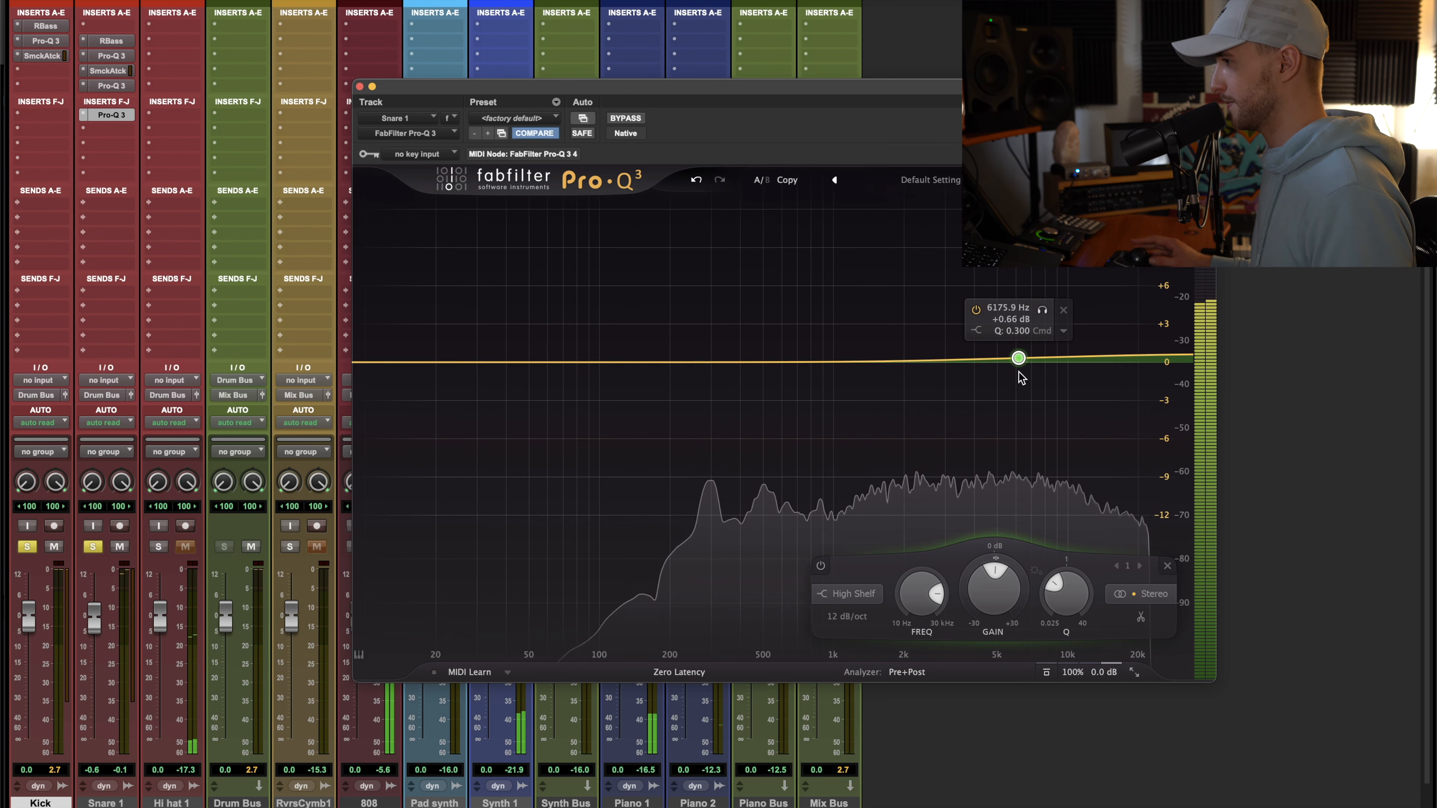
Copy that Pro-Q 3 to the Kick after Smack Attack and set its high shelf to about 3.9 kHz, +2.74 dB
{"action": "left_click_drag", "start_coordinate": [113, 116], "coordinate": [40, 75]}
{"action": "left_click_drag", "start_coordinate": [1017, 360], "coordinate": [791, 345]}
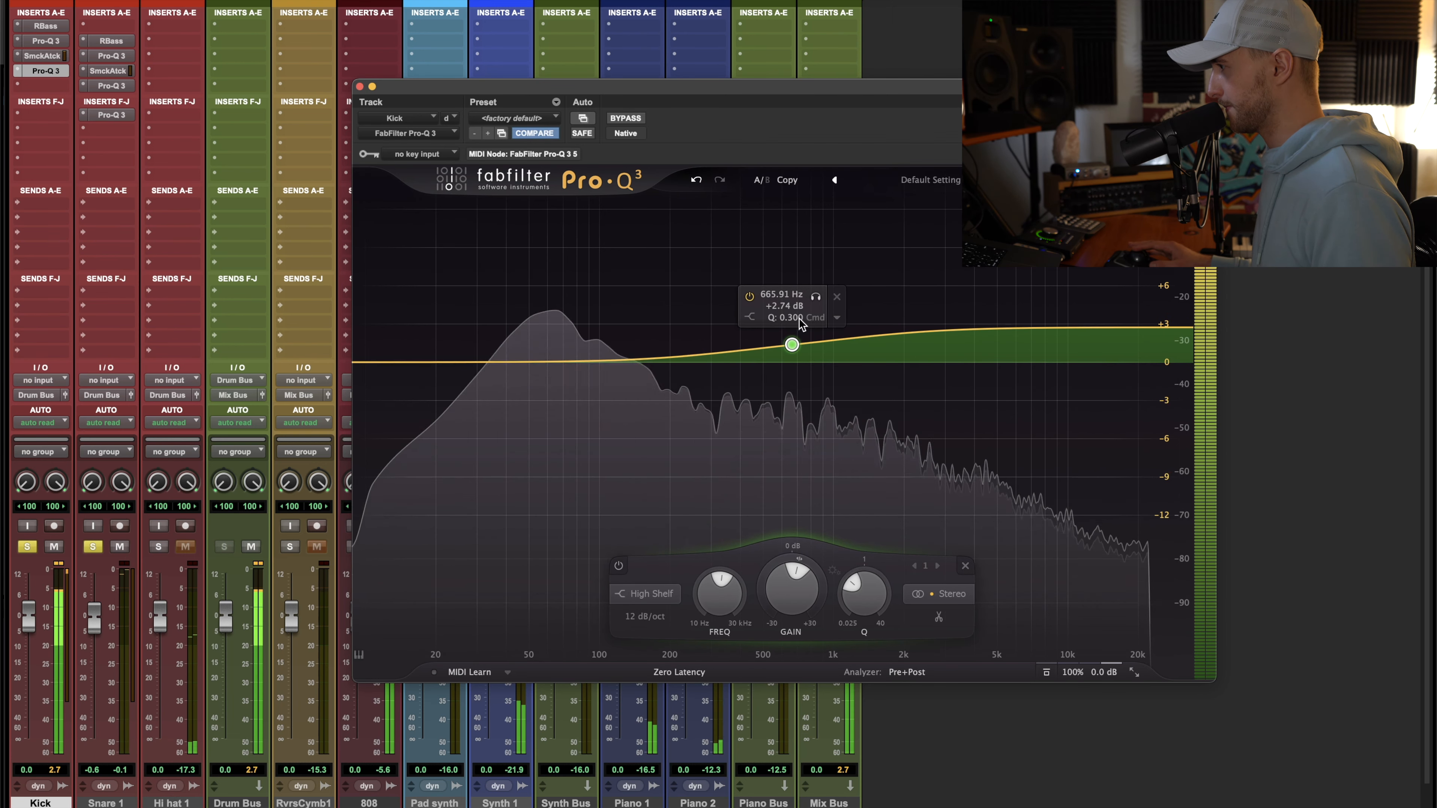
{"action": "left_click_drag", "start_coordinate": [816, 297], "coordinate": [996, 296]}
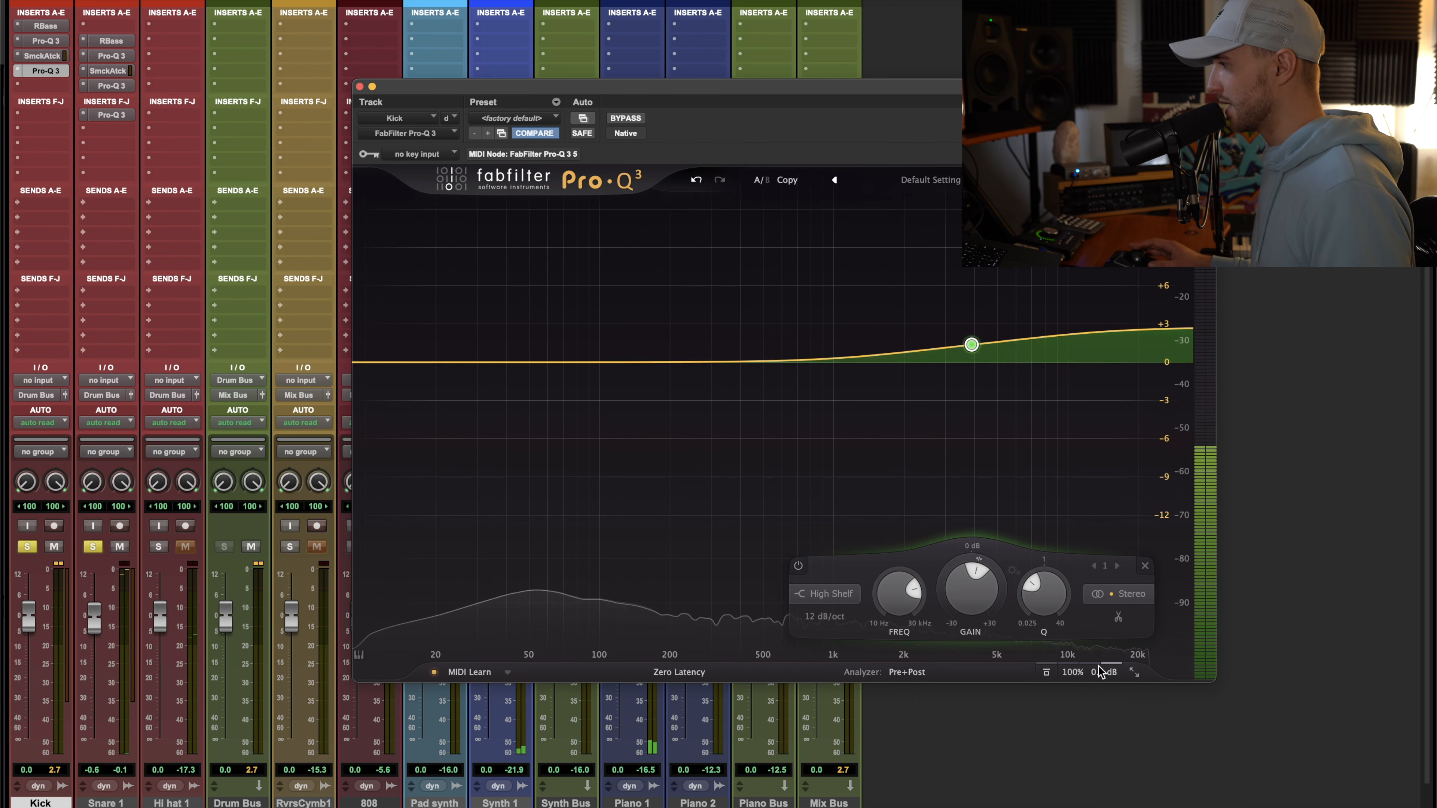
Set the output level of the Kick's new Pro-Q 3 to -2.8 dB and lower the Snare 1 fader to -3.8 dB
{"action": "mouse_move", "coordinate": [1101, 672]}
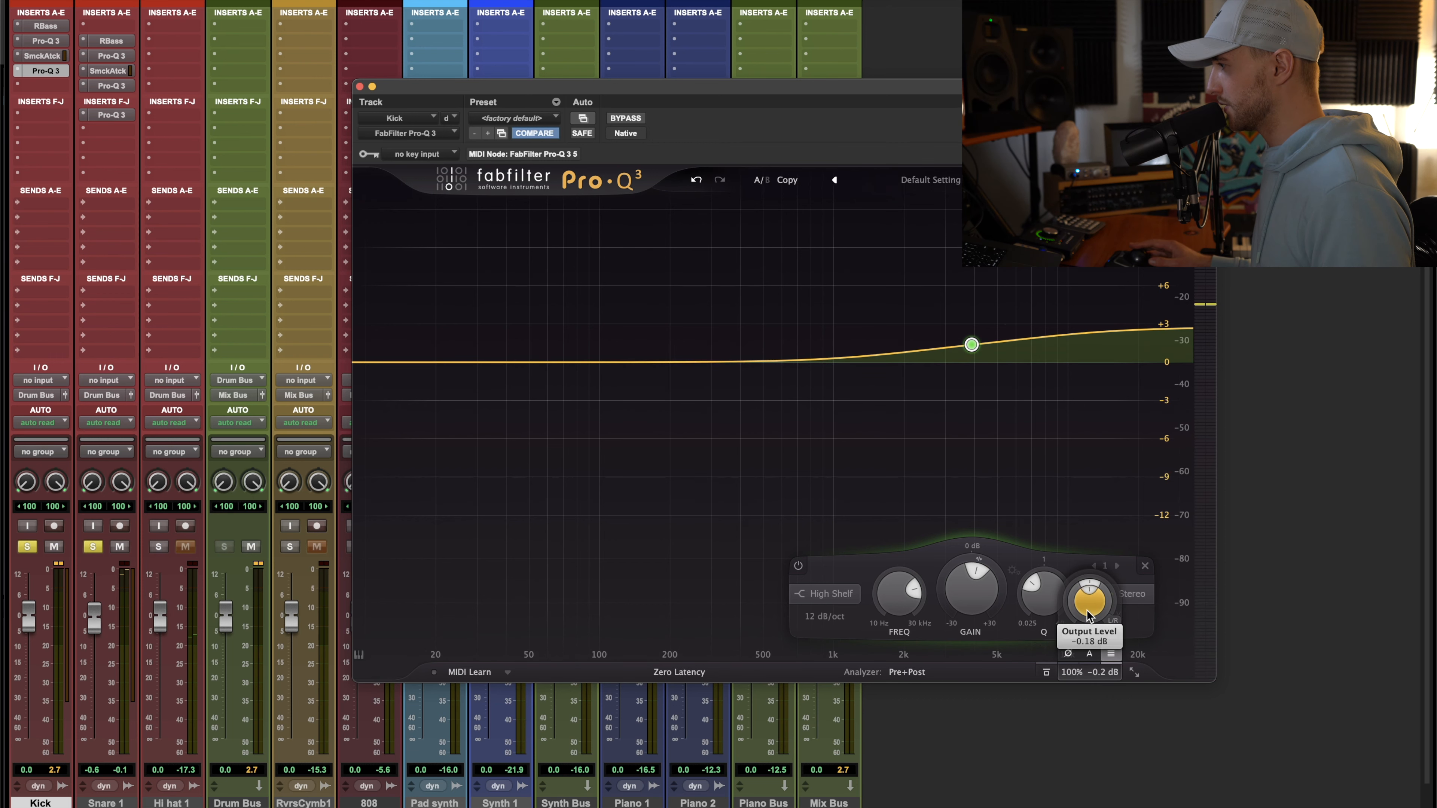
{"action": "left_click_drag", "start_coordinate": [1086, 624], "coordinate": [1086, 621]}
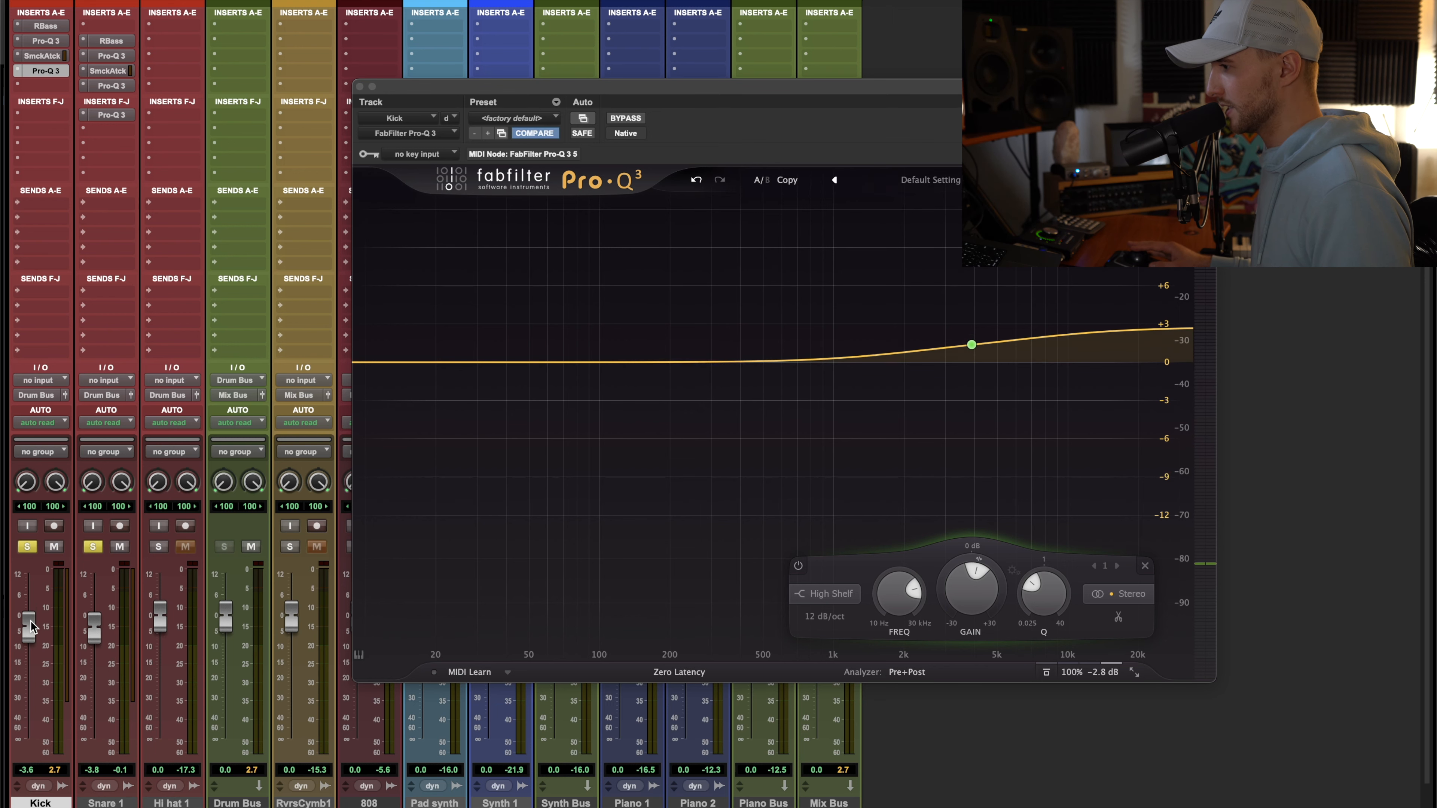
{"action": "key", "text": "space"}
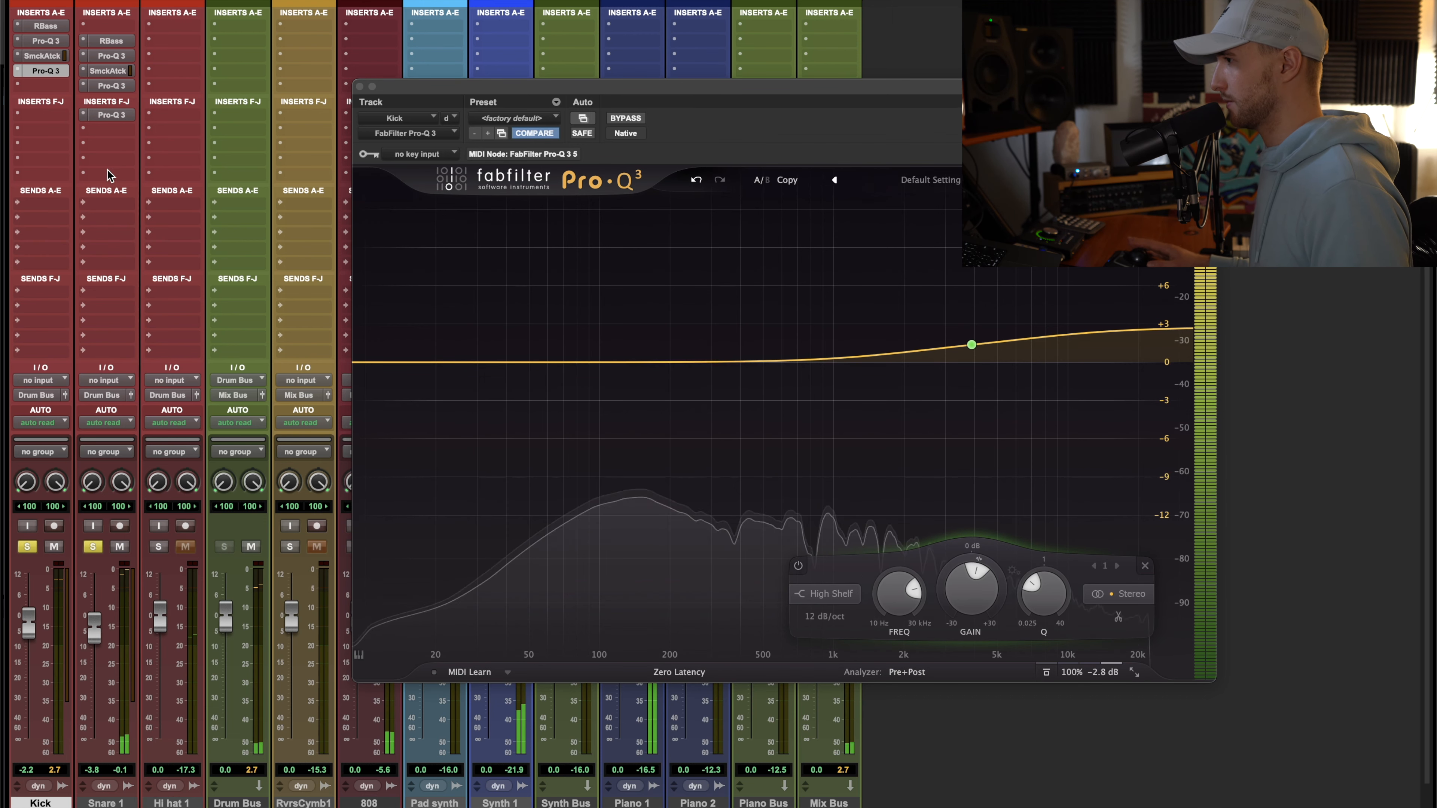
Add a narrow bell cut near 638 Hz, about -4 dB, in the Kick's new Pro-Q 3 and raise the Kick fader to -0.6 dB
{"action": "mouse_move", "coordinate": [973, 345]}
{"action": "left_click_drag", "start_coordinate": [779, 362], "coordinate": [776, 315]}
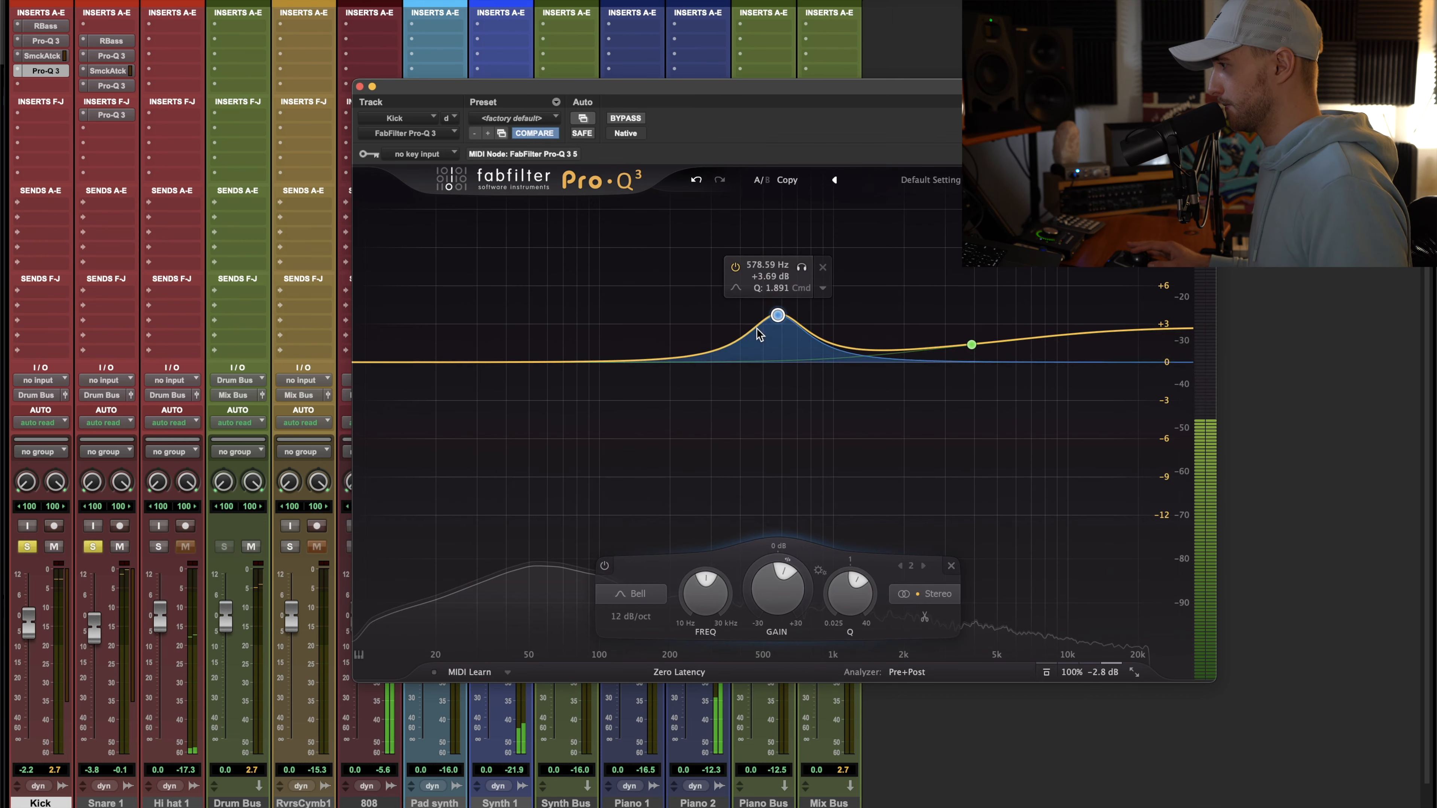
{"action": "left_click_drag", "start_coordinate": [798, 268], "coordinate": [805, 281]}
{"action": "left_click_drag", "start_coordinate": [859, 603], "coordinate": [848, 546]}
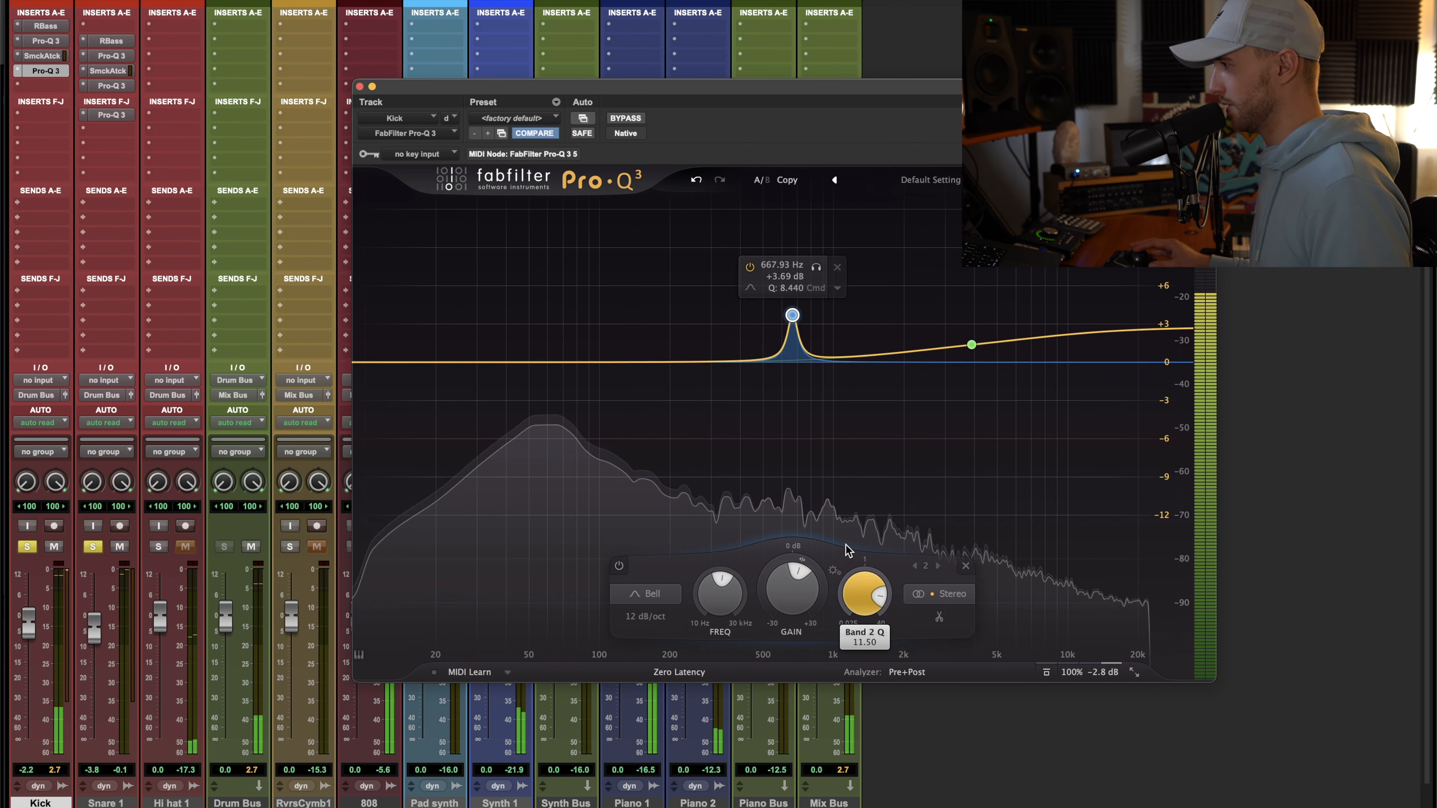
{"action": "left_click_drag", "start_coordinate": [792, 316], "coordinate": [807, 446]}
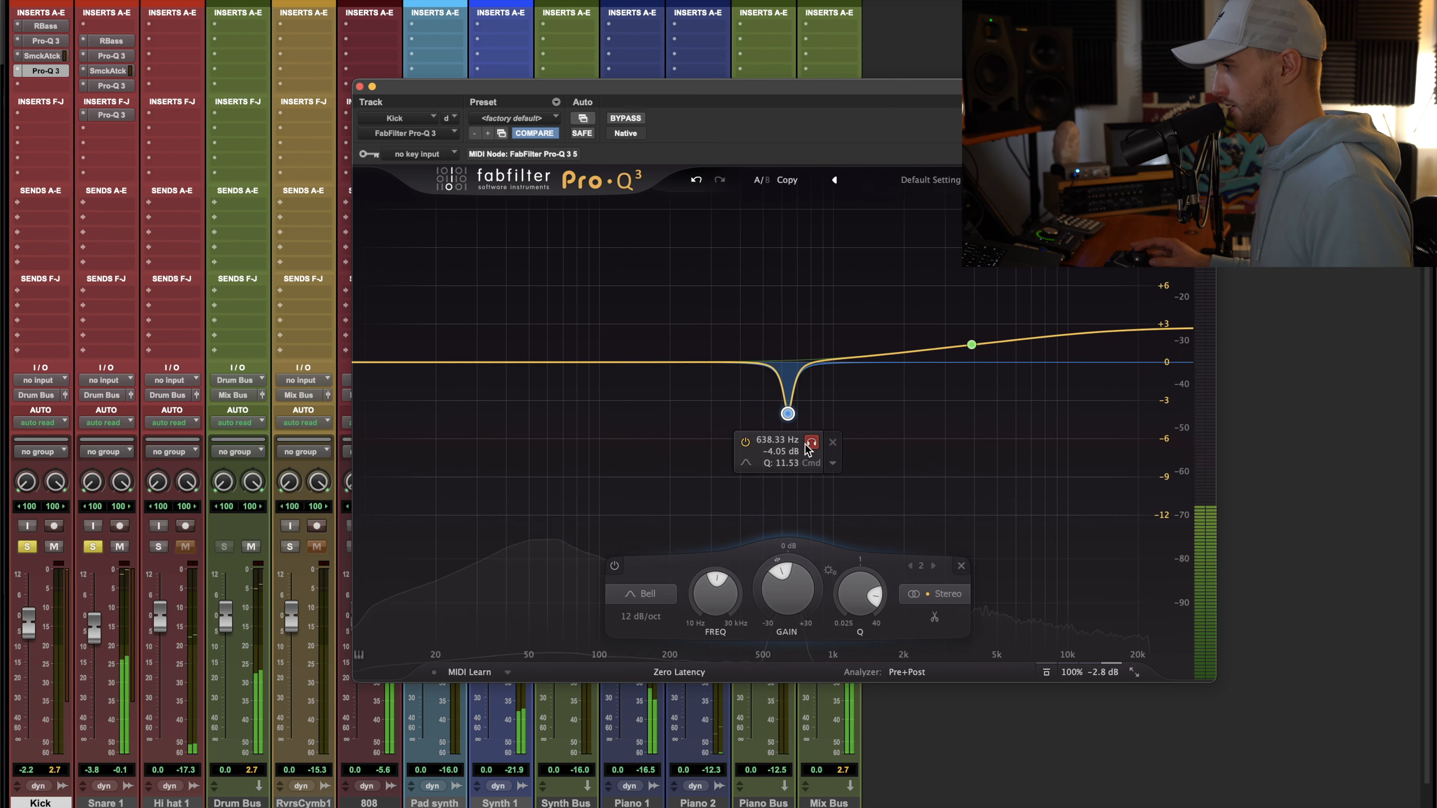
{"action": "left_click_drag", "start_coordinate": [859, 594], "coordinate": [860, 604]}
{"action": "mouse_move", "coordinate": [810, 443]}
{"action": "left_mouse_down"}
{"action": "mouse_move", "coordinate": [728, 450]}
{"action": "mouse_move", "coordinate": [800, 452]}
{"action": "left_mouse_up"}
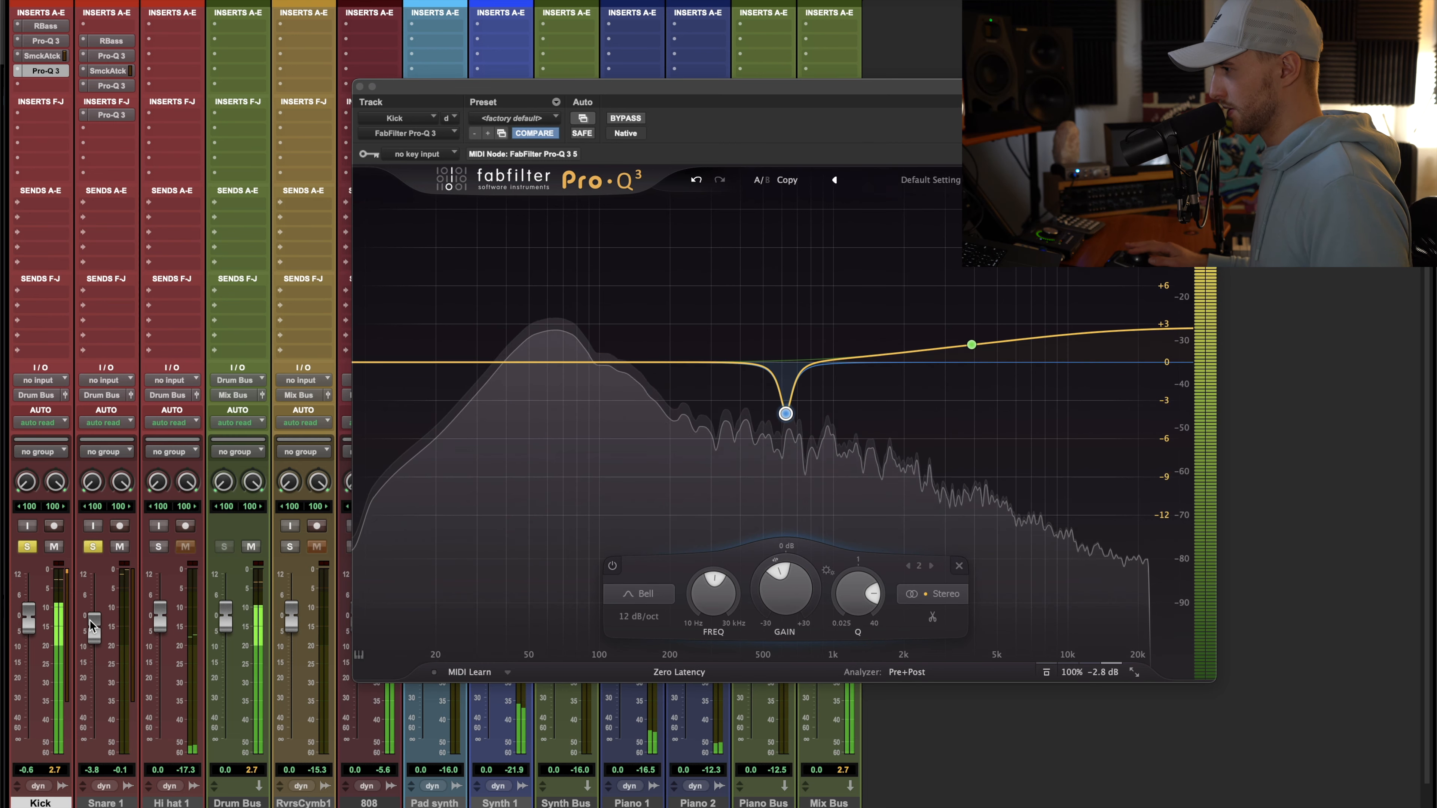
{"action": "left_click", "coordinate": [101, 634]}
{"action": "left_click_drag", "start_coordinate": [101, 634], "coordinate": [95, 633]}
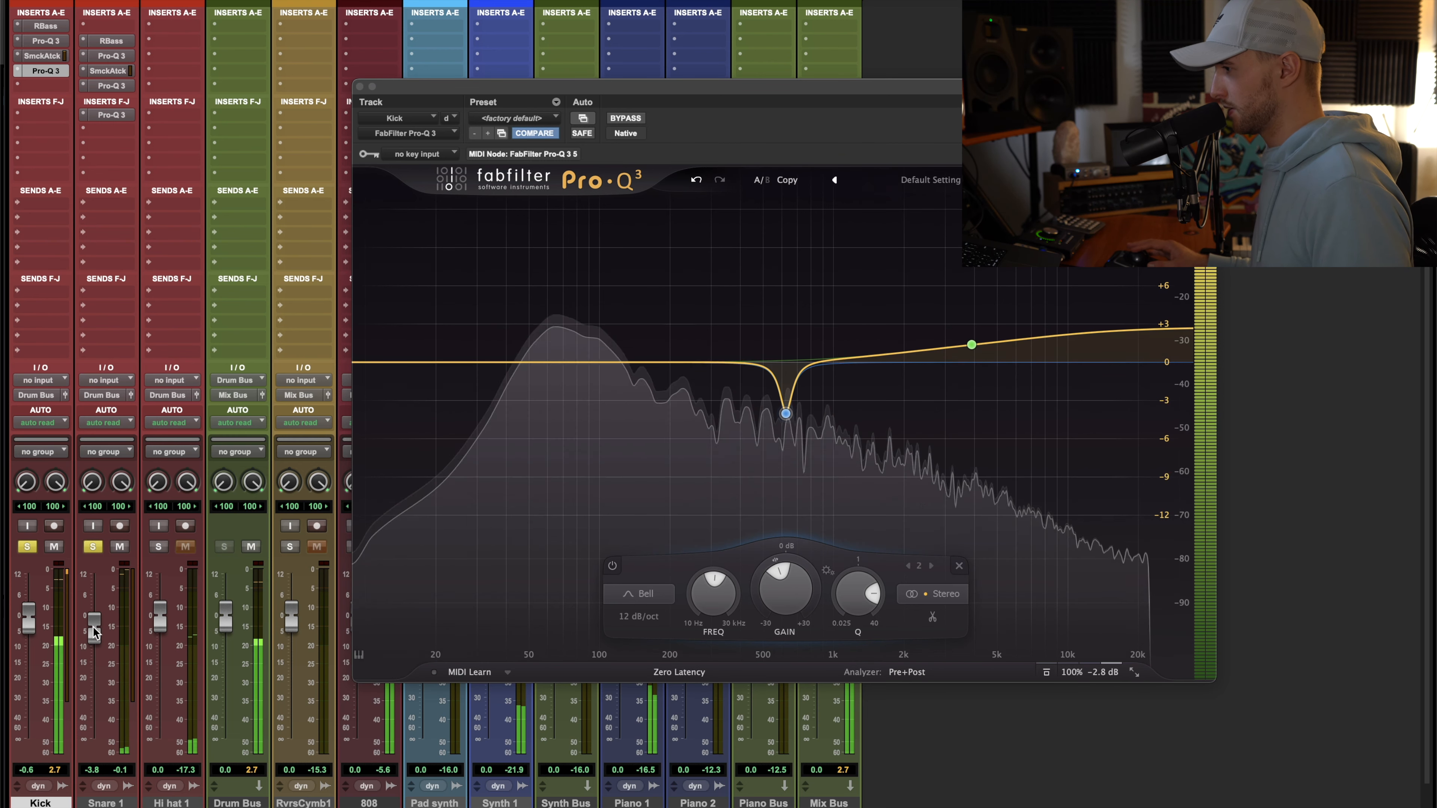
Insert the MicroShift (stereo) plug-in on Snare 1 after its third Pro-Q 3
{"action": "left_click", "coordinate": [111, 114]}
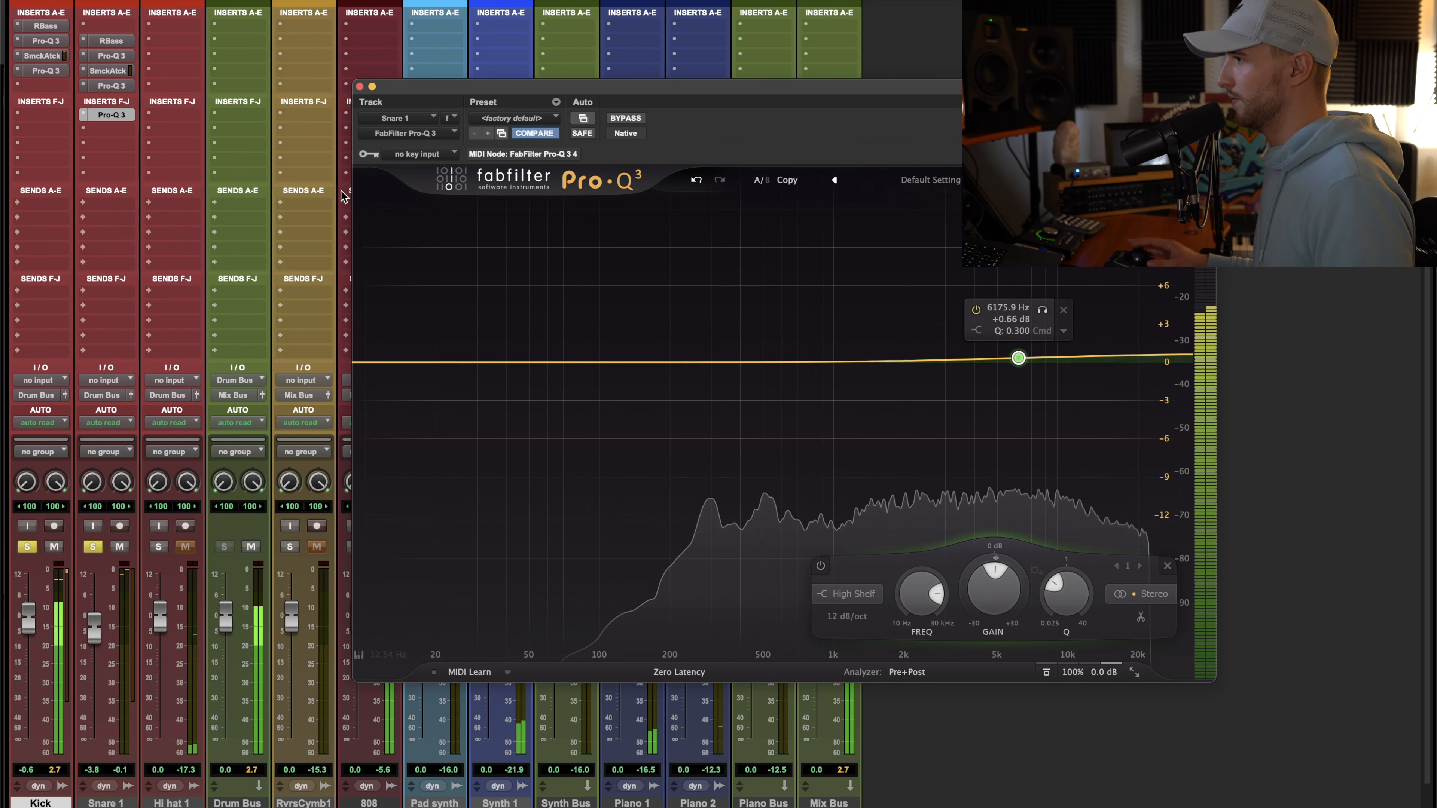
{"action": "left_click", "coordinate": [102, 142]}
{"action": "type", "text": "micro"}
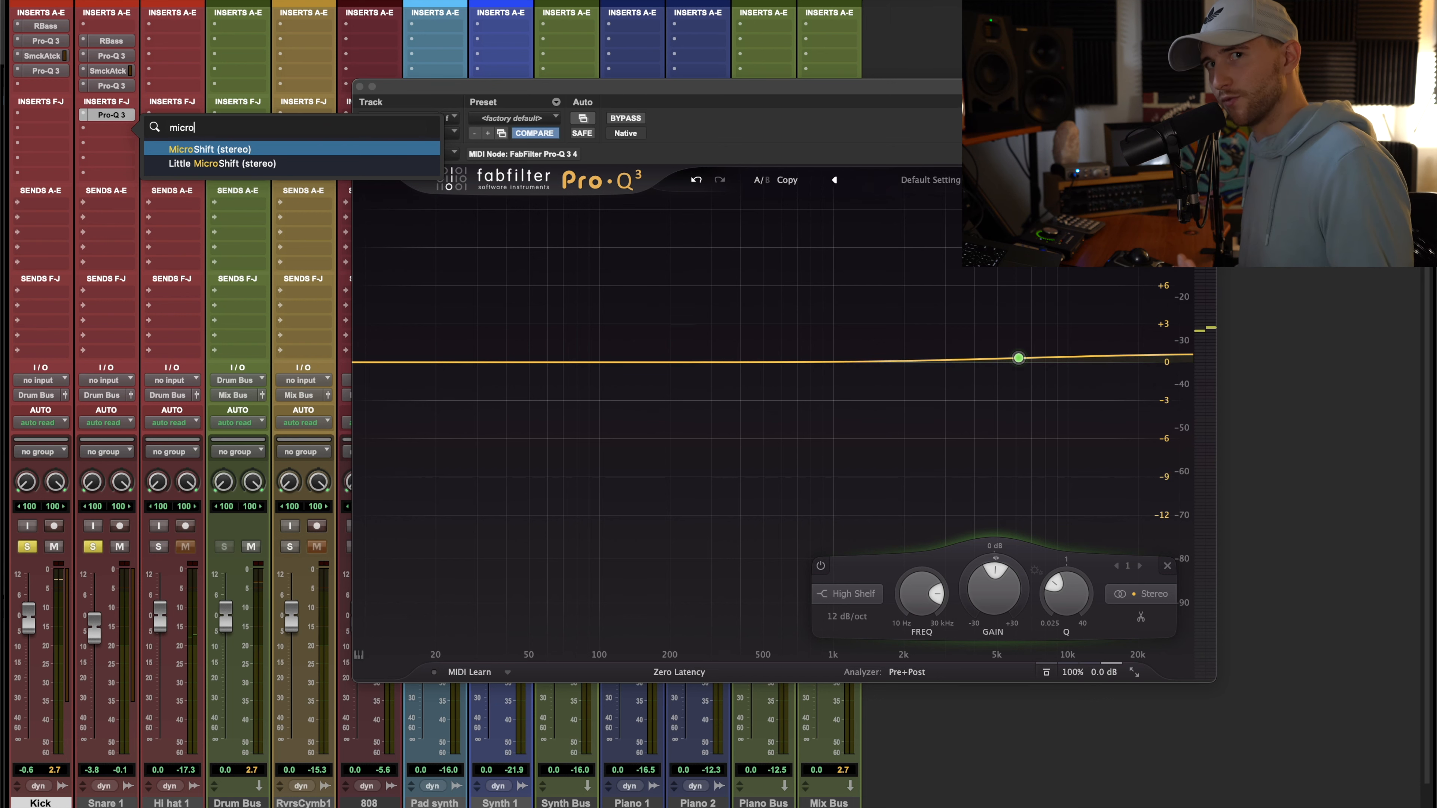
{"action": "key", "text": "Escape"}
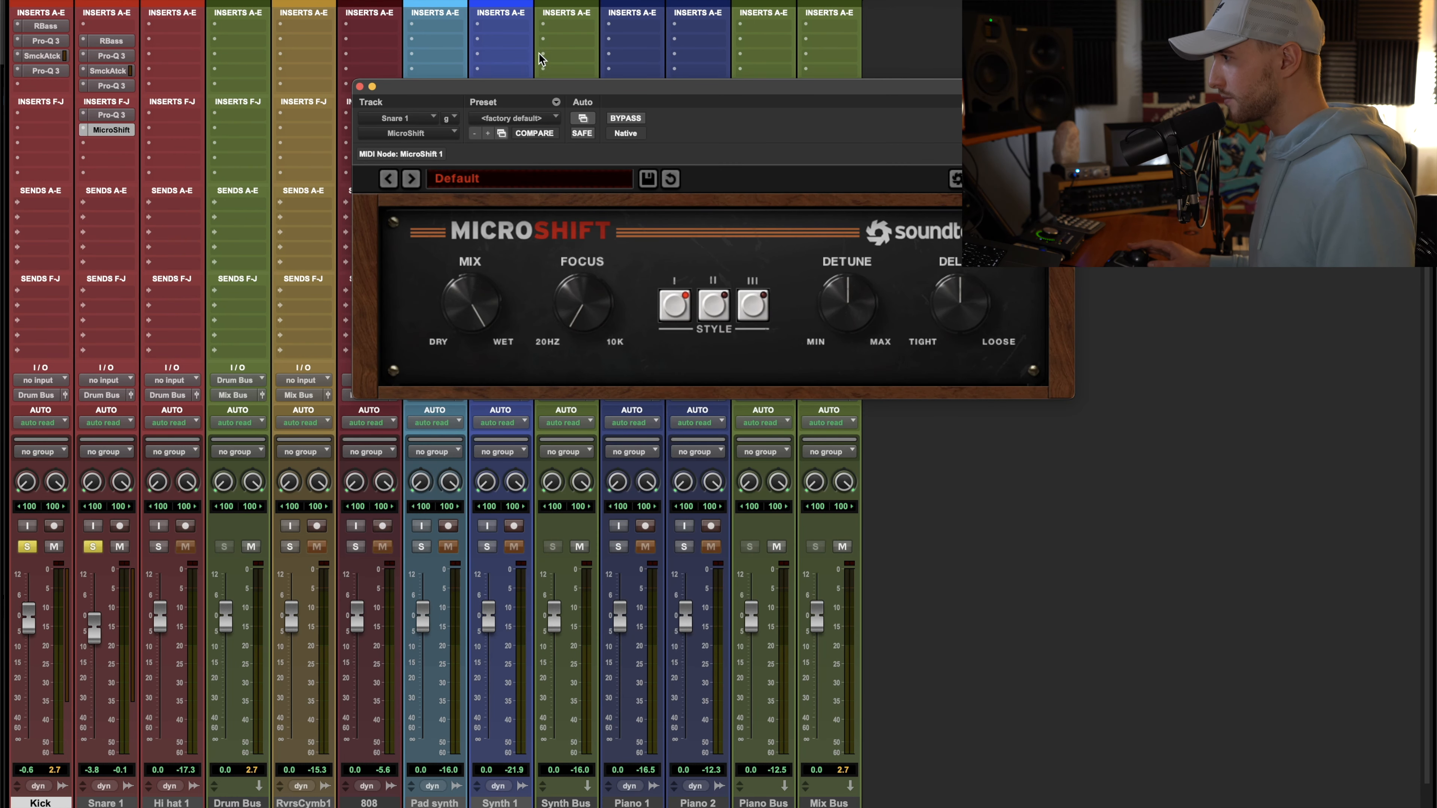
{"action": "left_click_drag", "start_coordinate": [799, 89], "coordinate": [797, 76]}
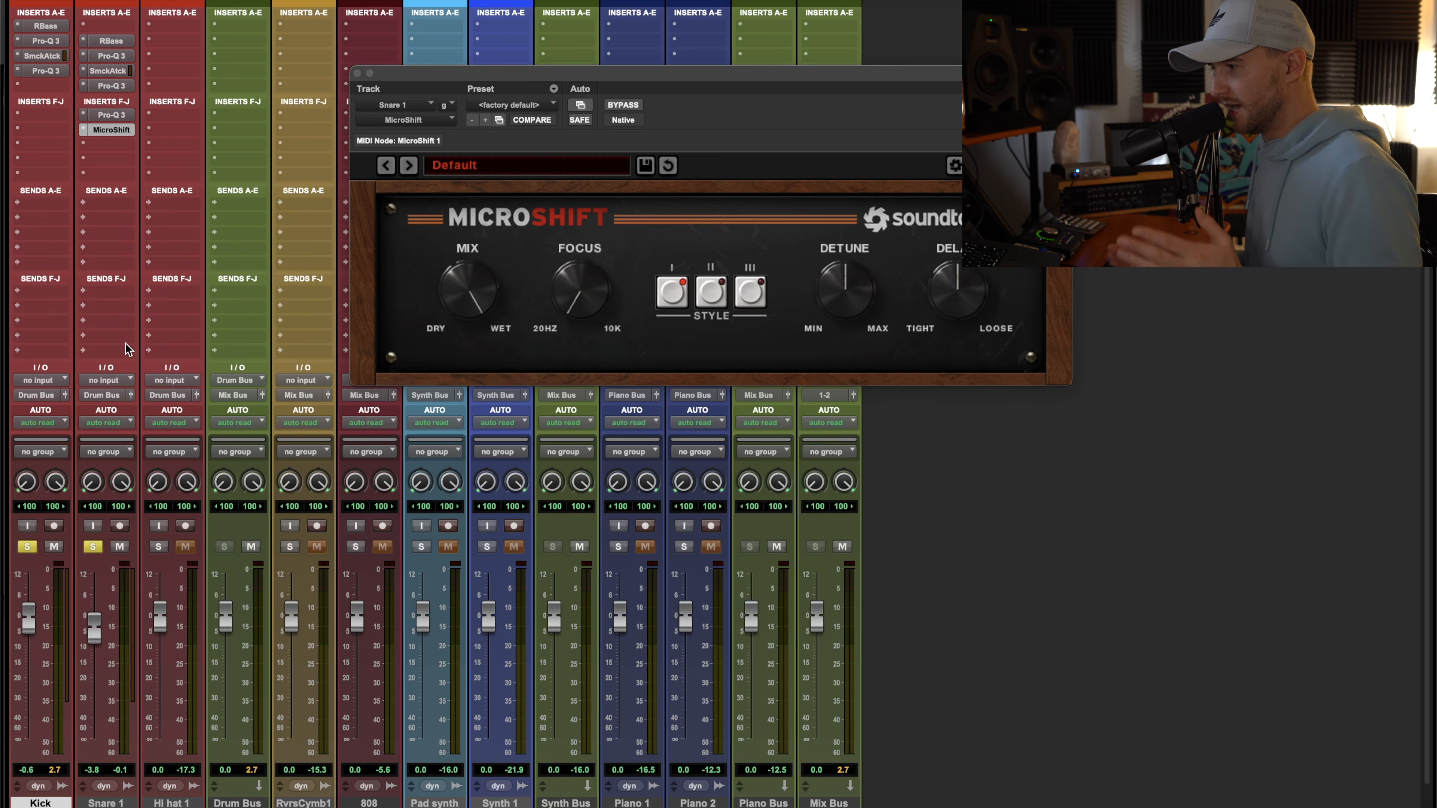
Load MicroShift's WideSnareSlap preset on the snare, sweep the Mix between dry and wet, and leave it mostly dry
{"action": "left_click", "coordinate": [491, 165]}
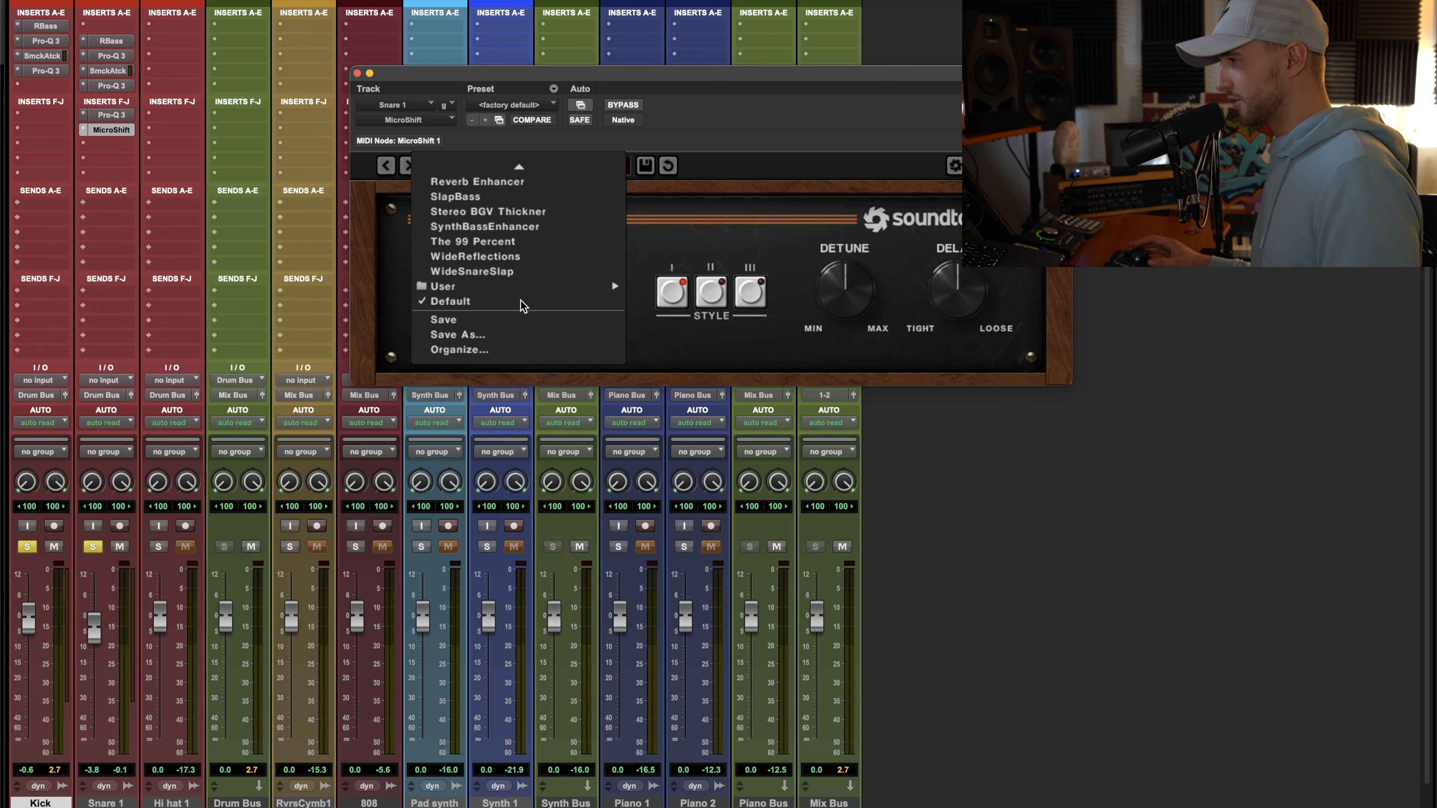
{"action": "left_click", "coordinate": [513, 270]}
{"action": "left_click_drag", "start_coordinate": [490, 283], "coordinate": [446, 340]}
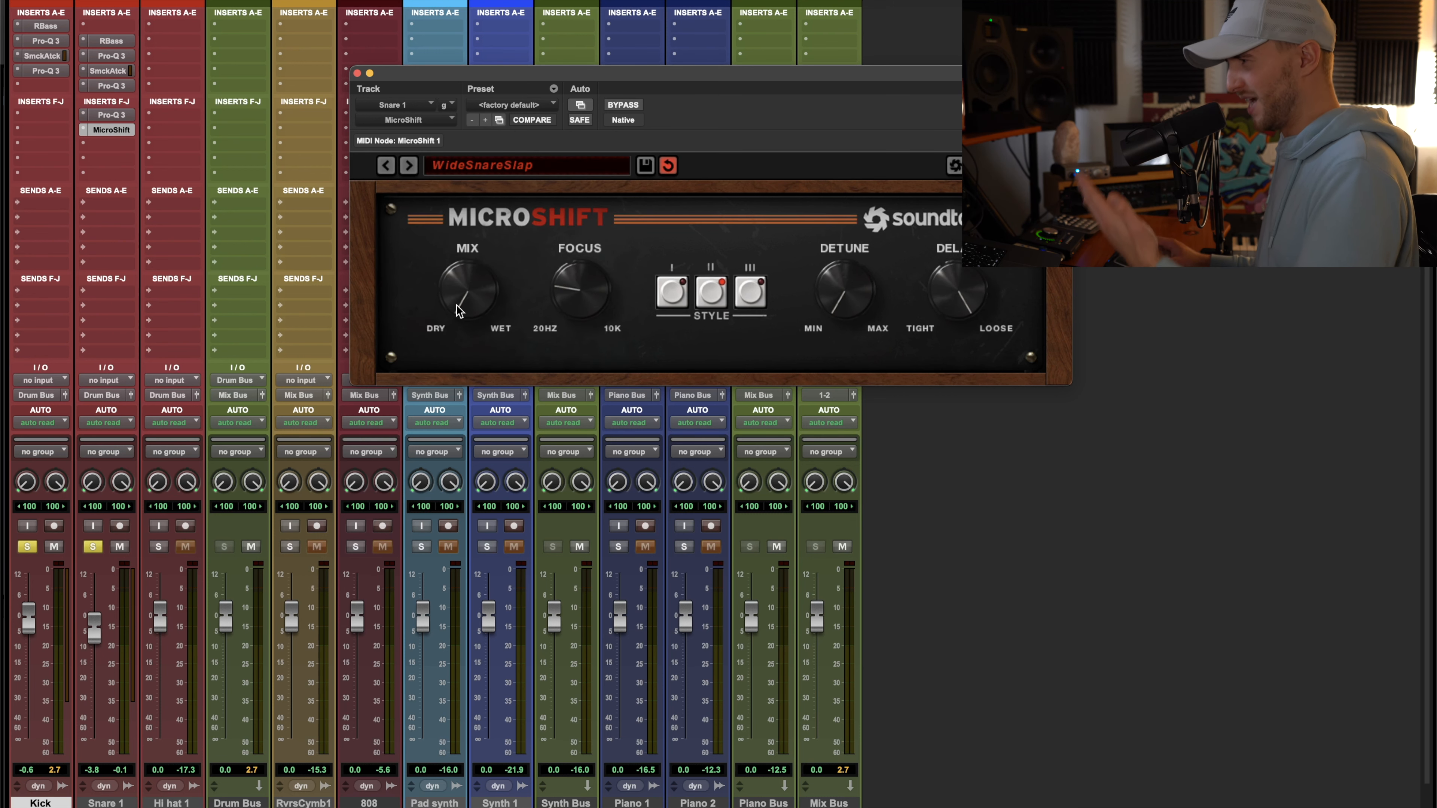
{"action": "left_click_drag", "start_coordinate": [458, 310], "coordinate": [445, 146]}
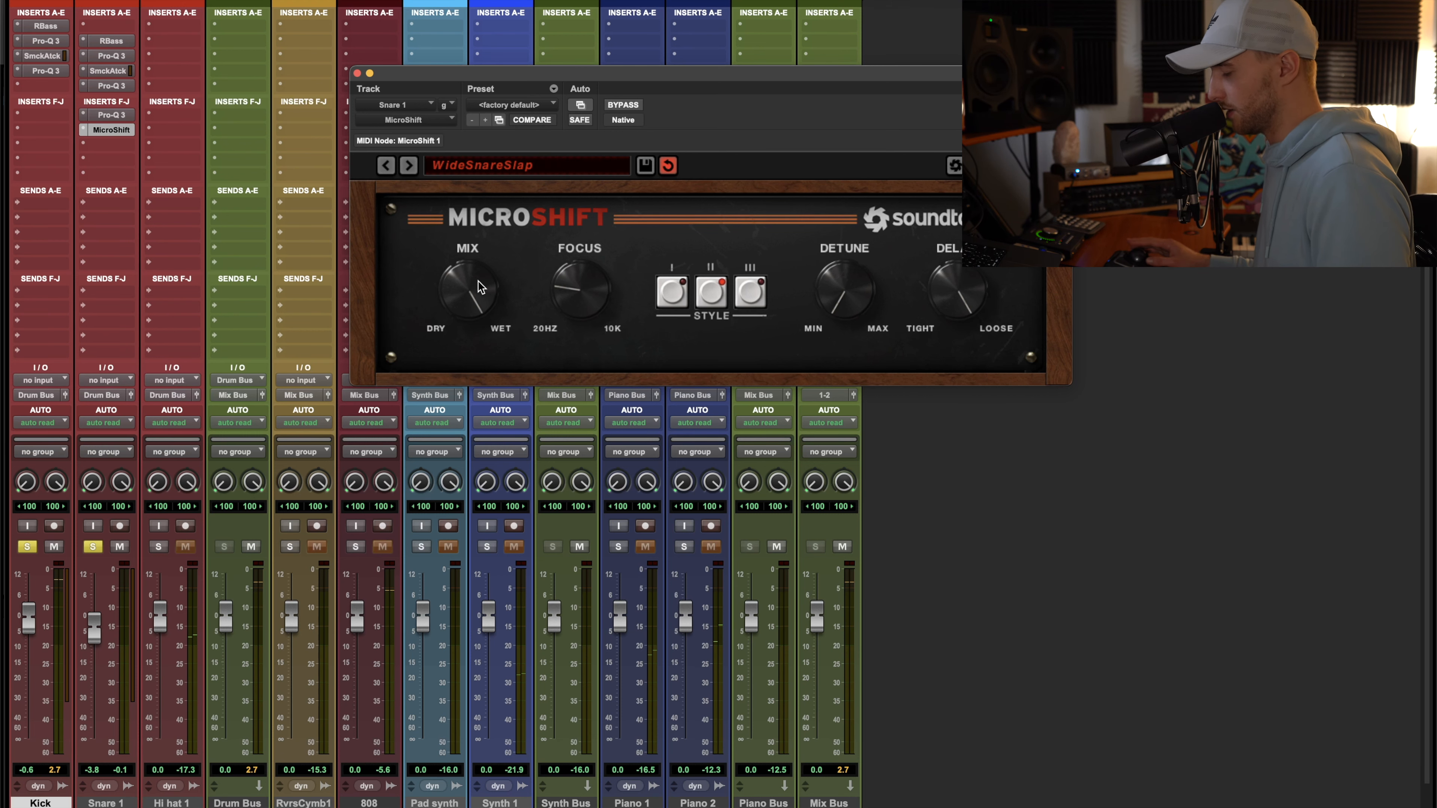
{"action": "left_click_drag", "start_coordinate": [478, 281], "coordinate": [463, 342]}
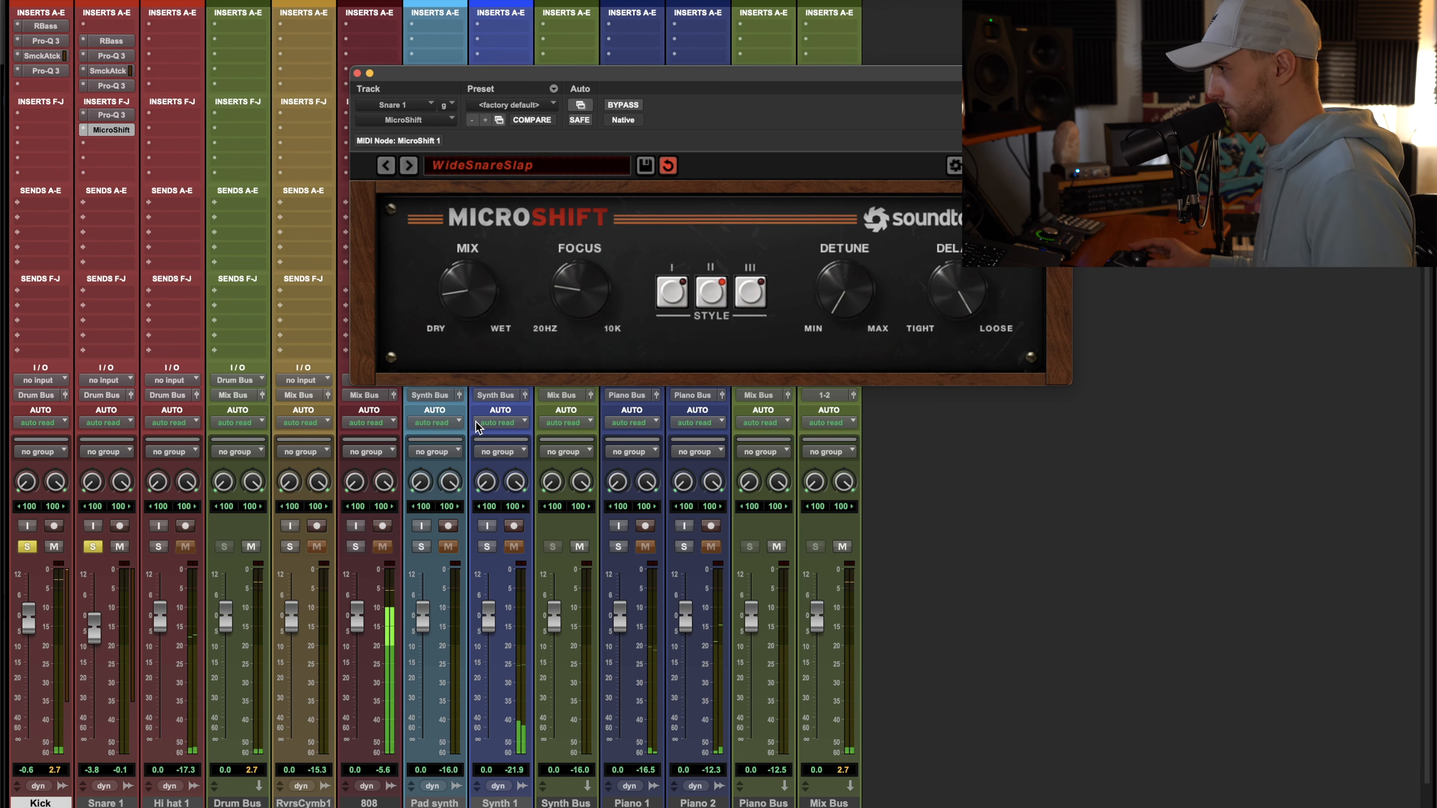
Fine-tune the Mix of Snare 1's MicroShift by ear, settle it at 7.5 %, and close the plug-in
{"action": "left_click_drag", "start_coordinate": [465, 263], "coordinate": [466, 303]}
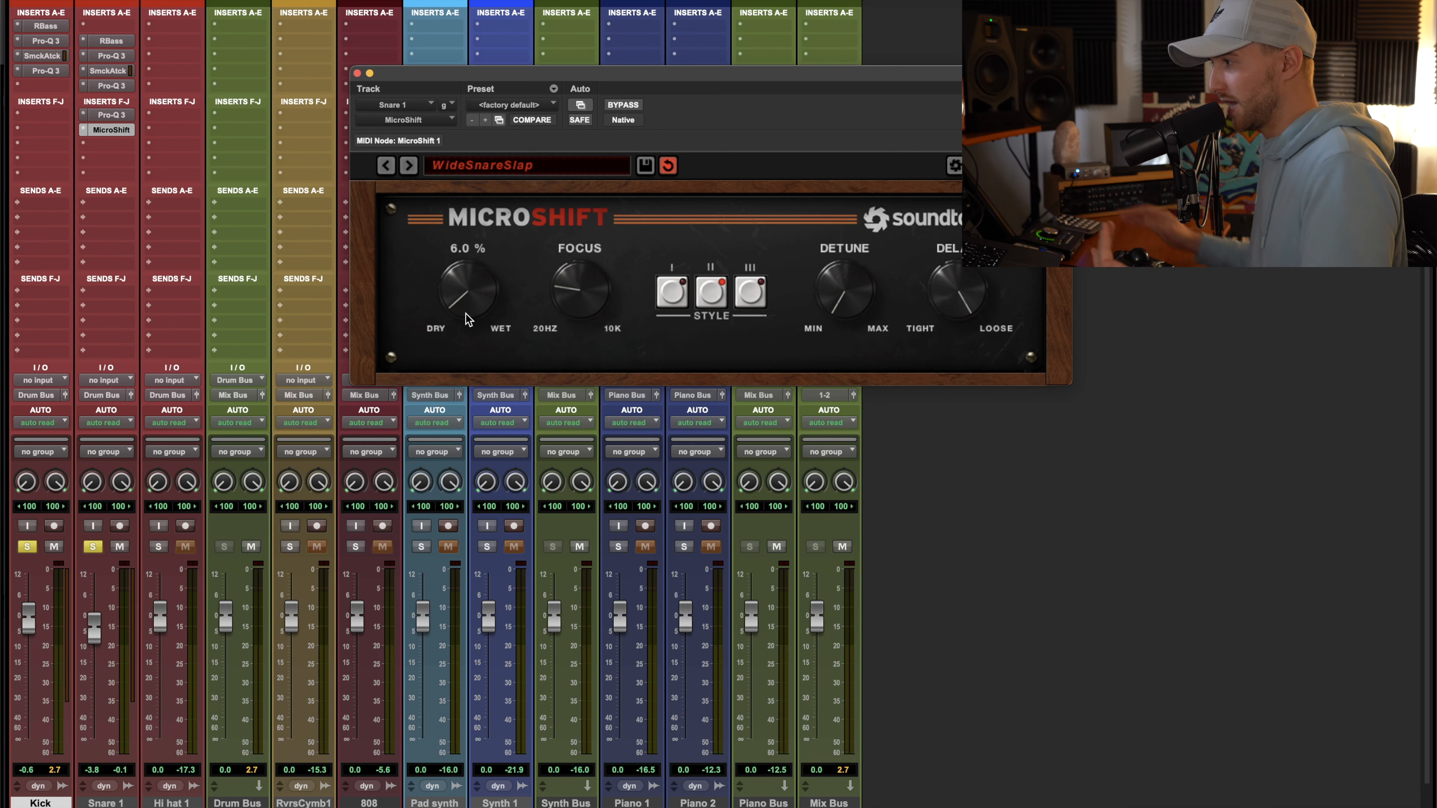
{"action": "left_click_drag", "start_coordinate": [466, 314], "coordinate": [489, 216]}
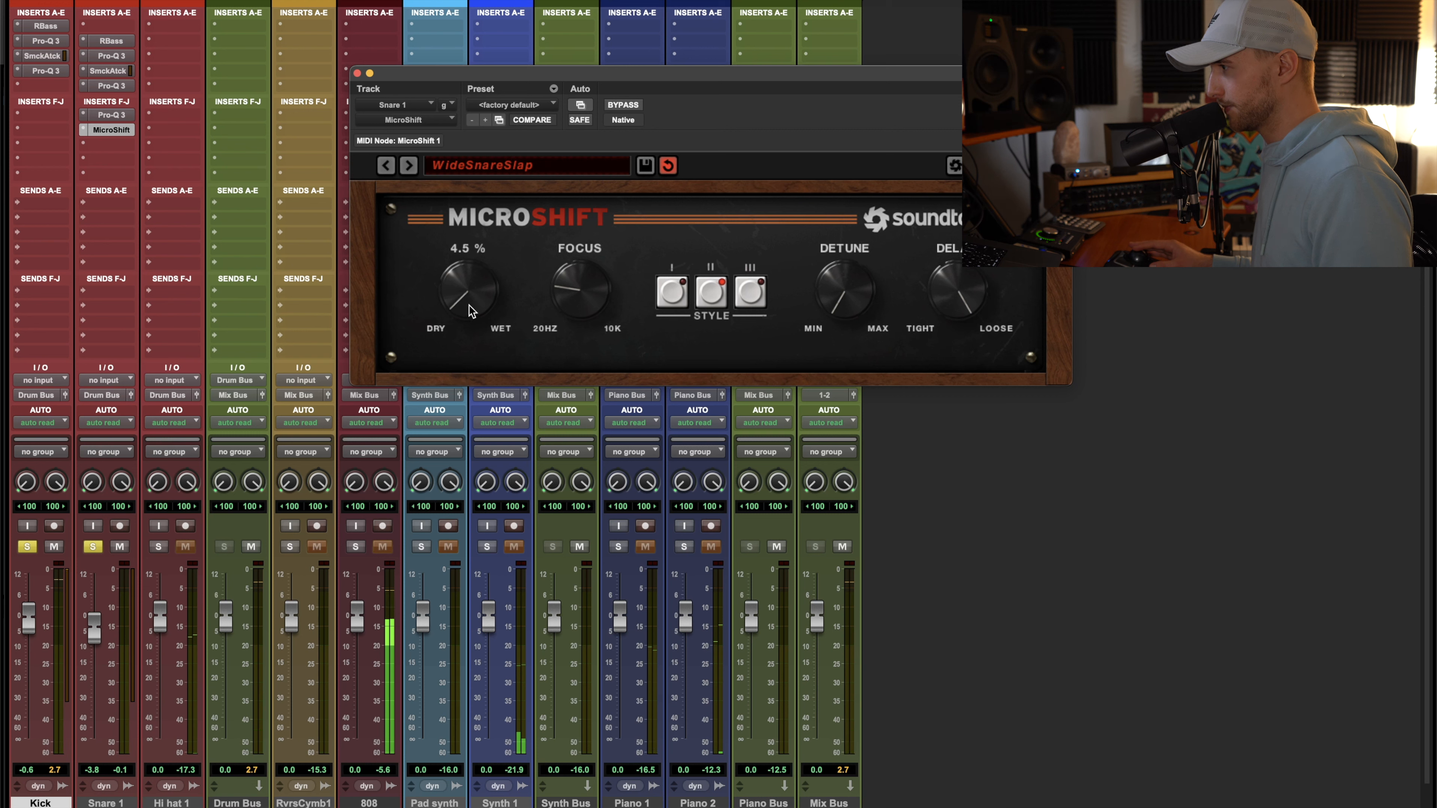
{"action": "mouse_move", "coordinate": [458, 302]}
{"action": "left_mouse_down"}
{"action": "mouse_move", "coordinate": [474, 248]}
{"action": "mouse_move", "coordinate": [473, 293]}
{"action": "left_mouse_up"}
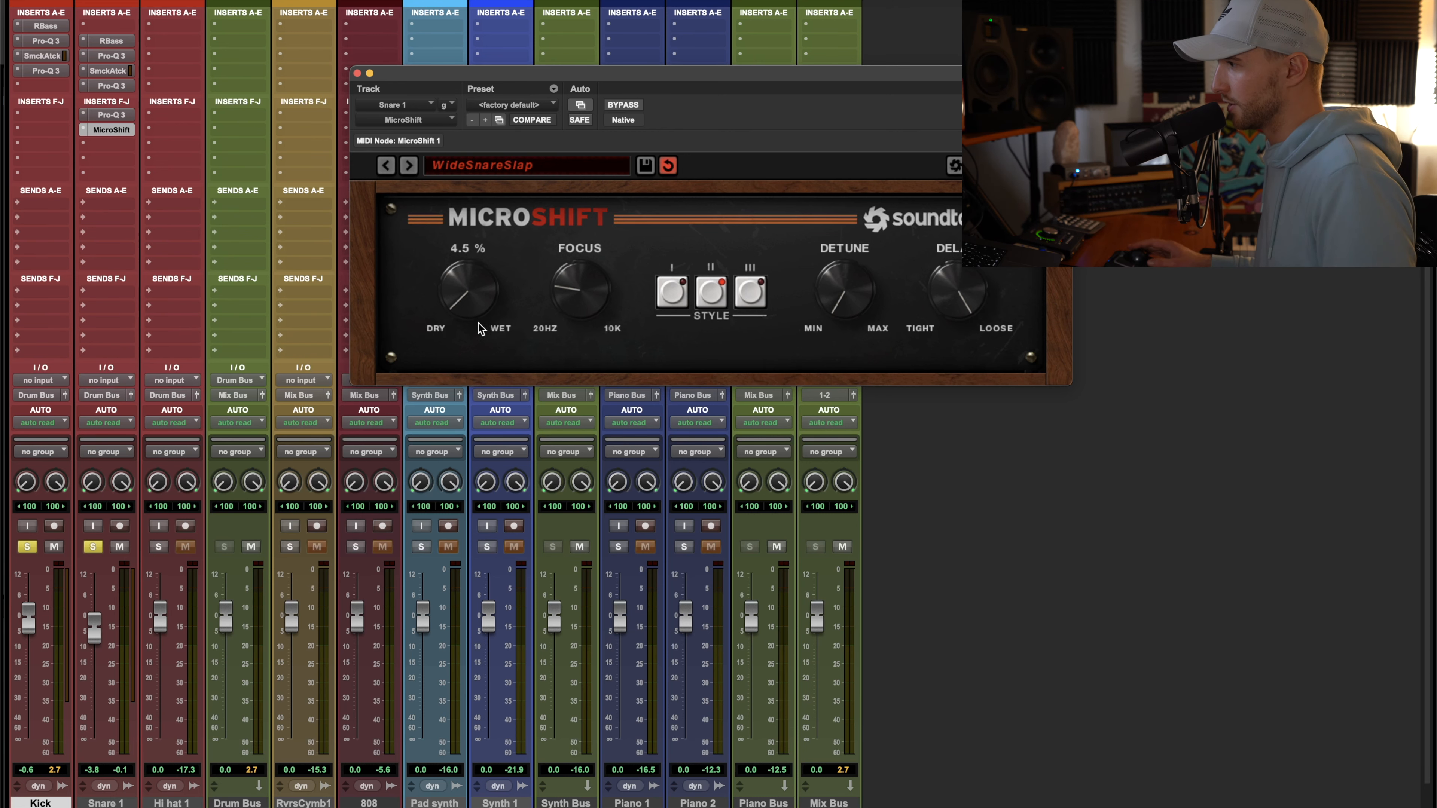
{"action": "left_click_drag", "start_coordinate": [475, 299], "coordinate": [474, 287]}
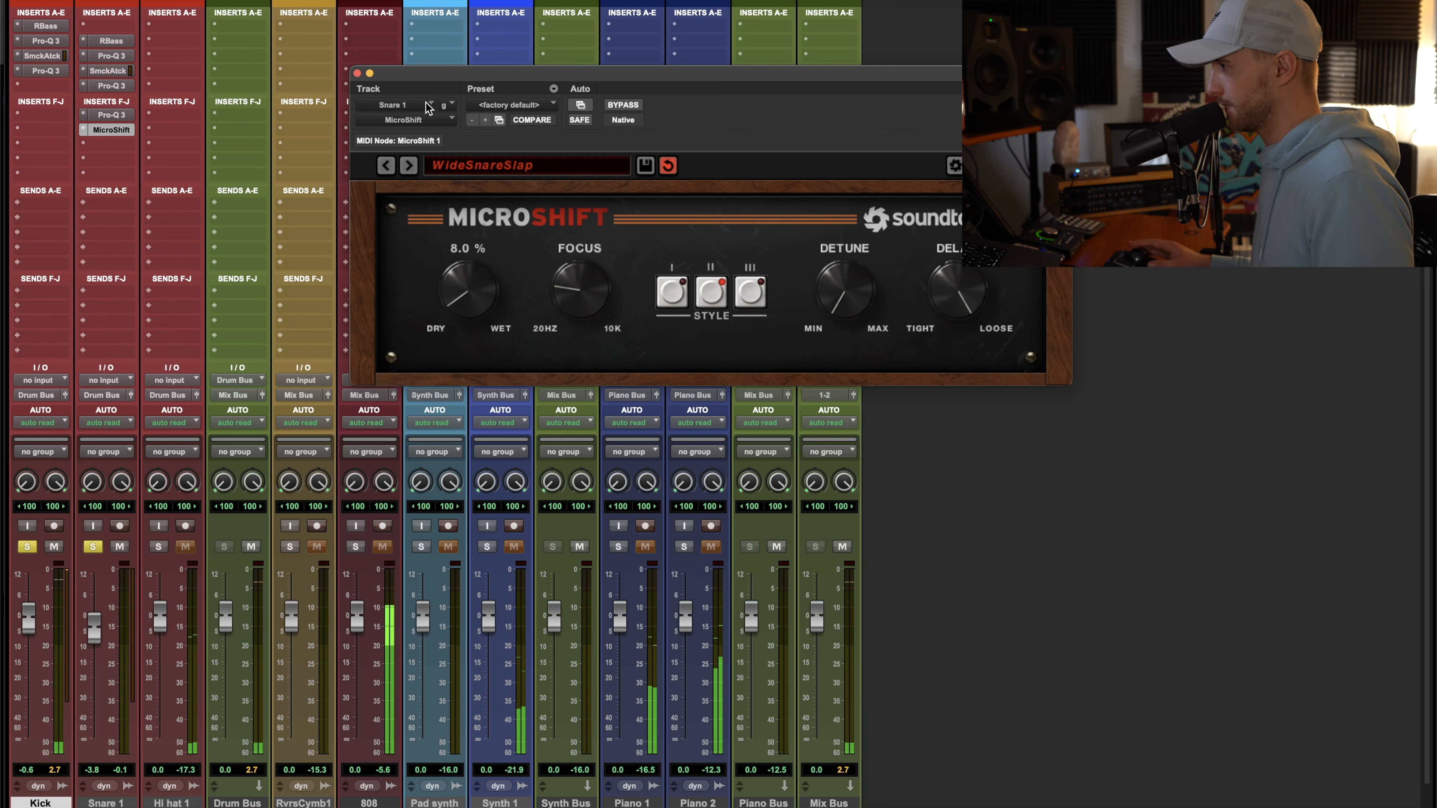
{"action": "left_click", "coordinate": [357, 73]}
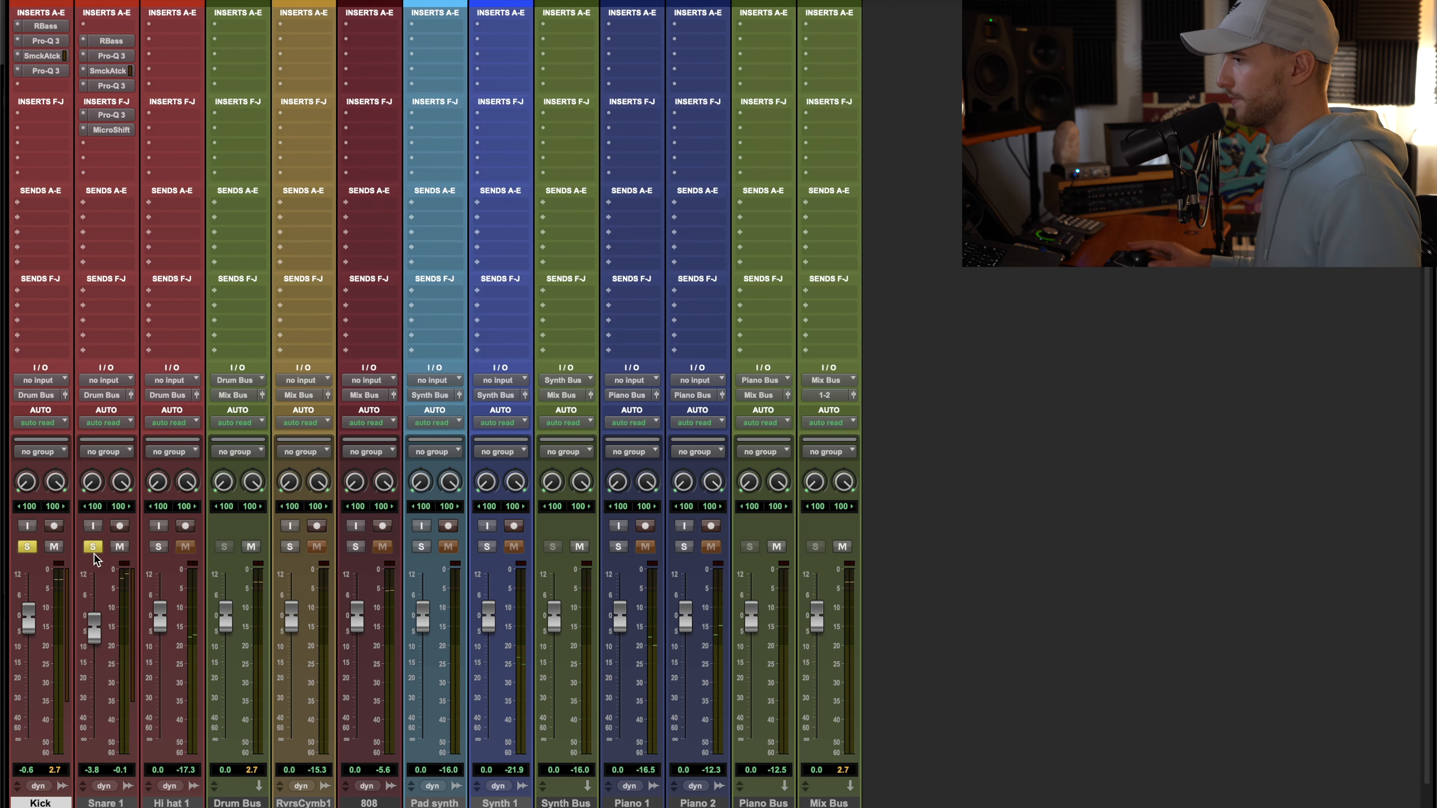
{"action": "left_click", "coordinate": [116, 131]}
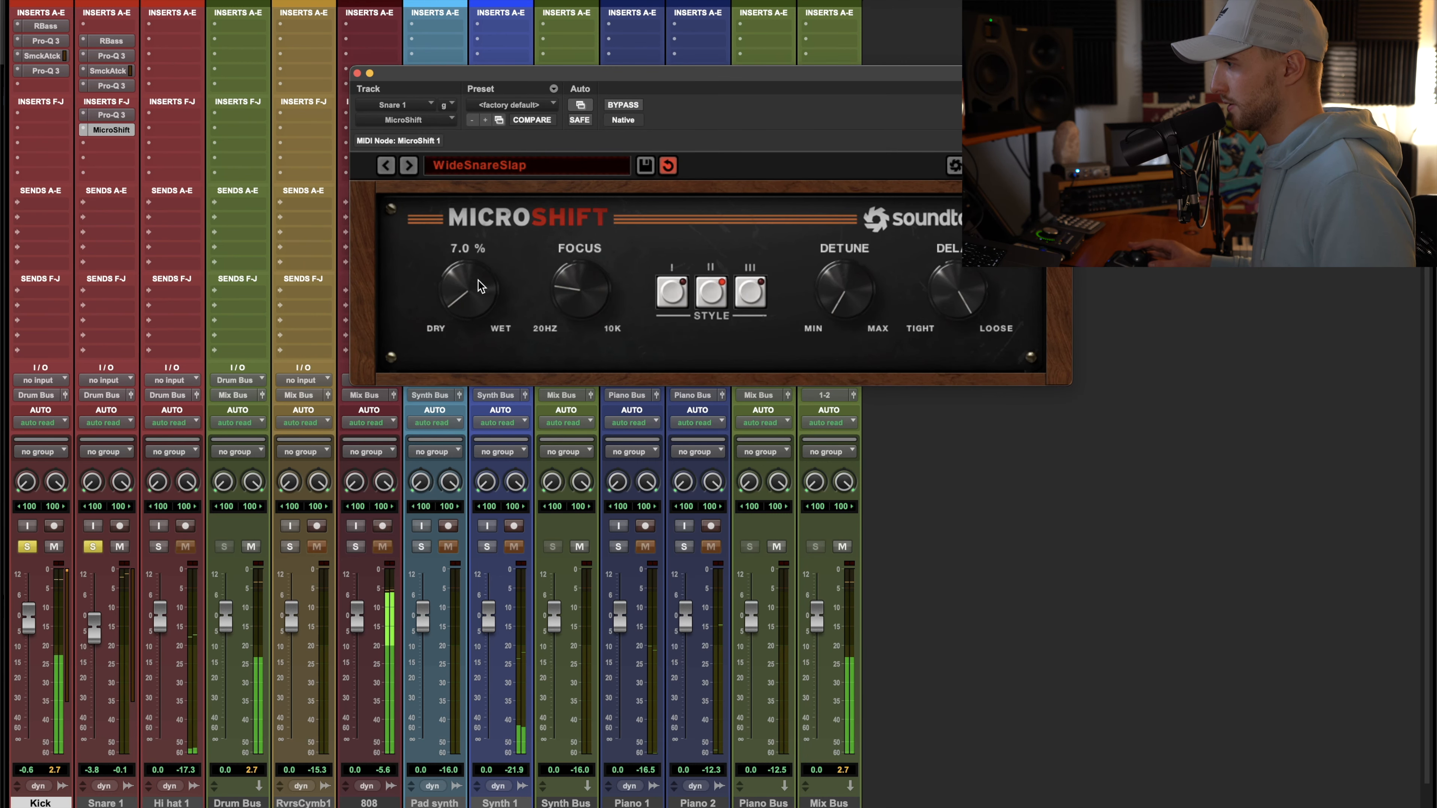
{"action": "scroll", "coordinate": [478, 280], "scroll_direction": "down", "scroll_amount": 3}
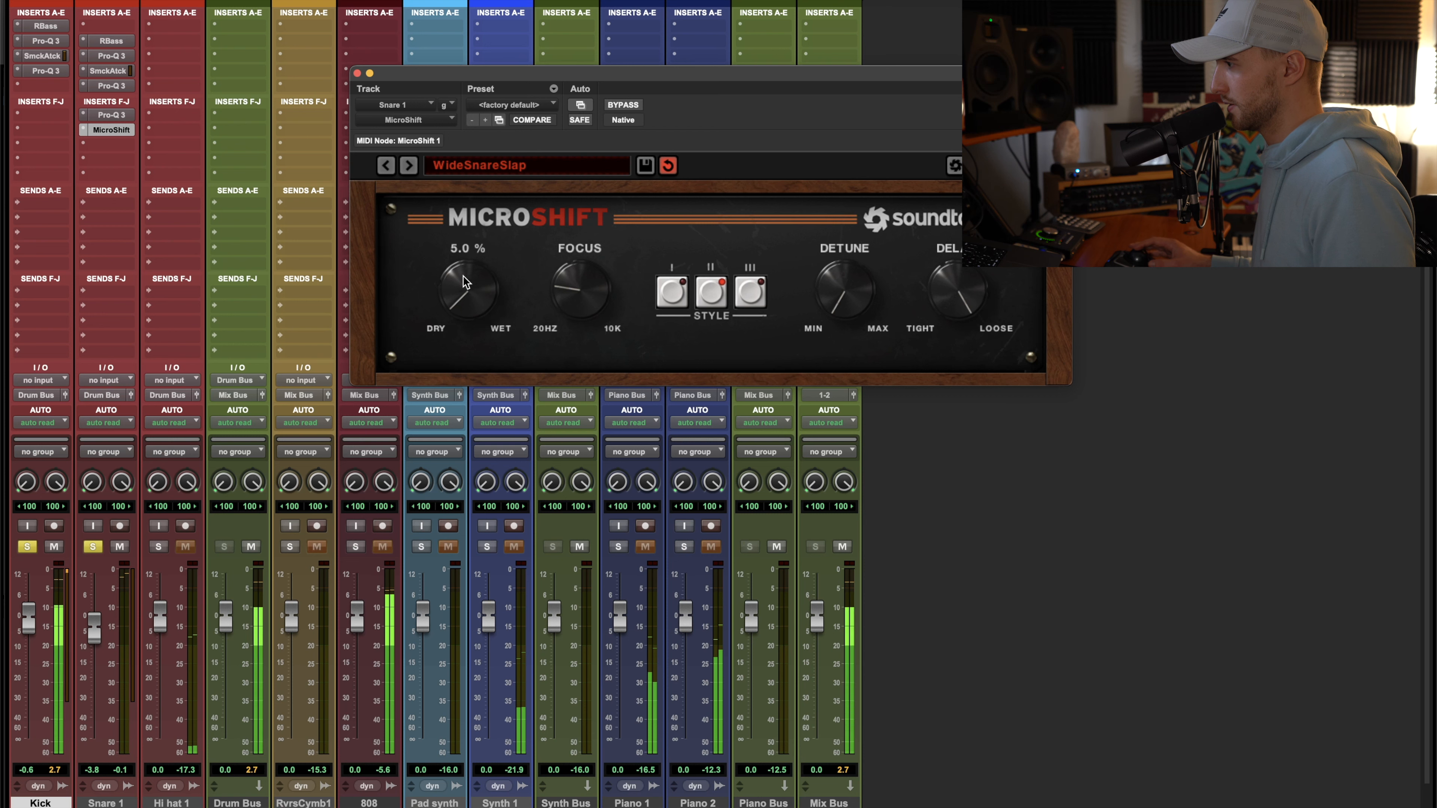
{"action": "scroll", "coordinate": [458, 279], "scroll_direction": "up", "scroll_amount": 5}
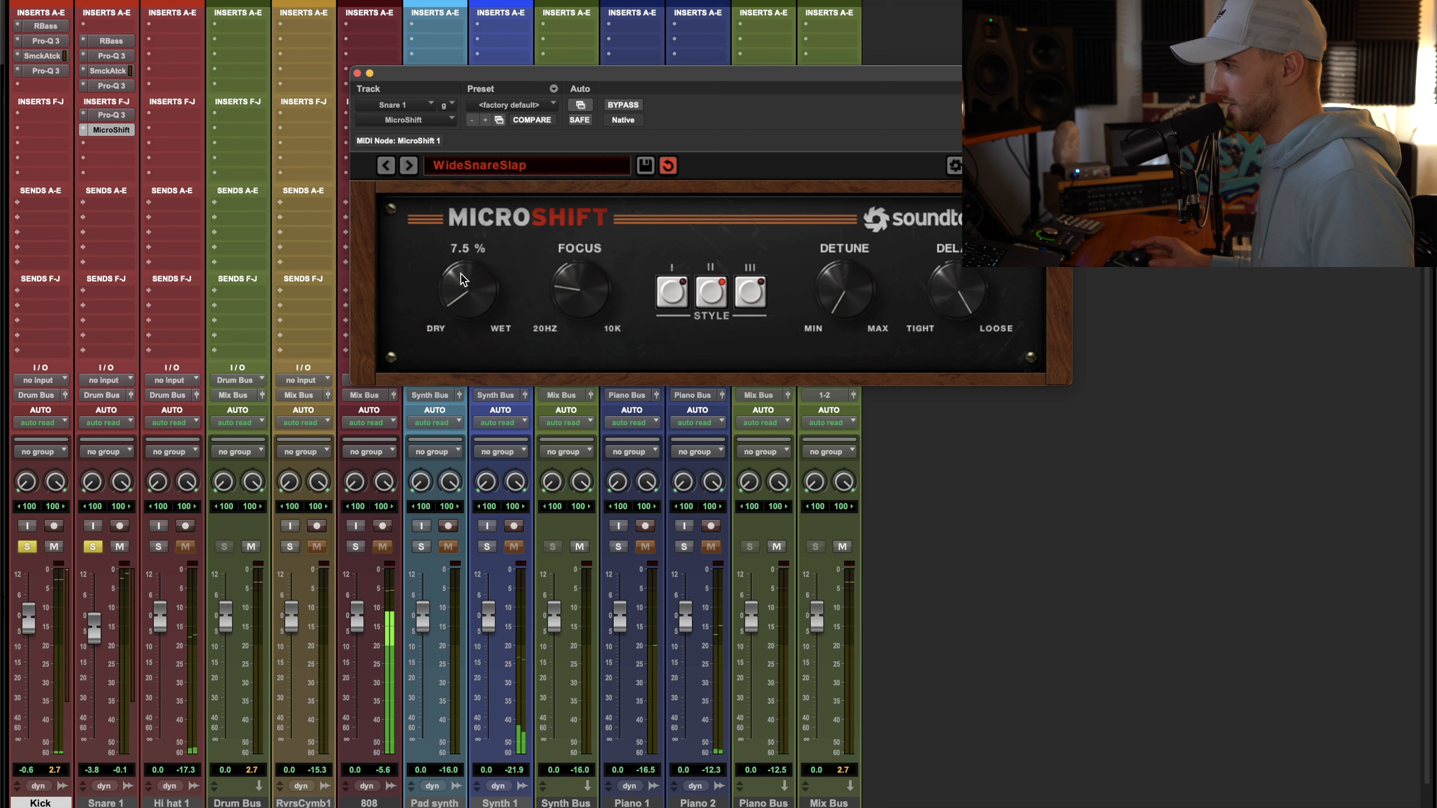
{"action": "left_click", "coordinate": [357, 73]}
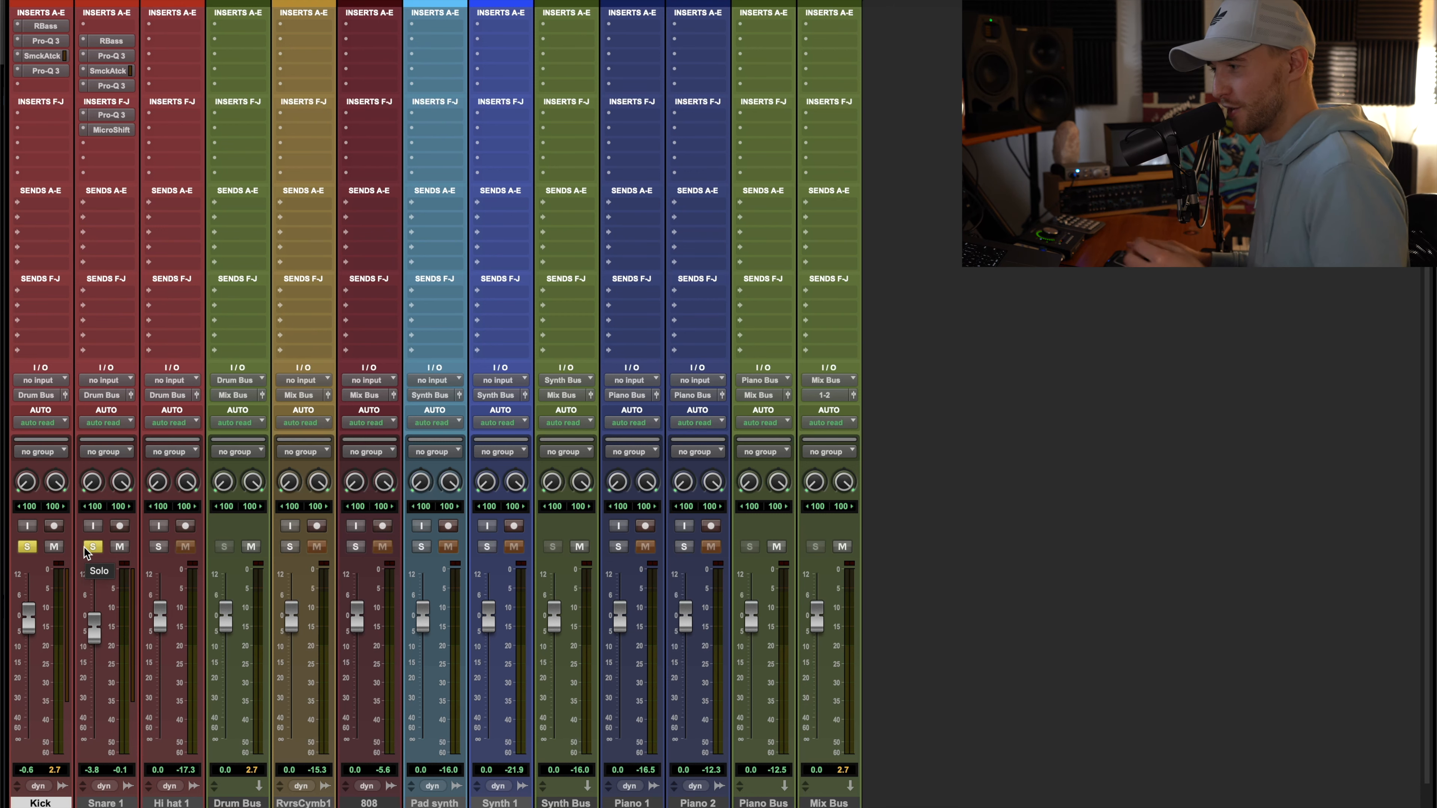
Solo only Hi hat 1 and mute the ReverseCymbl1, 808, Synth Bus and Piano Bus tracks
{"action": "left_click", "coordinate": [159, 546], "text": "super"}
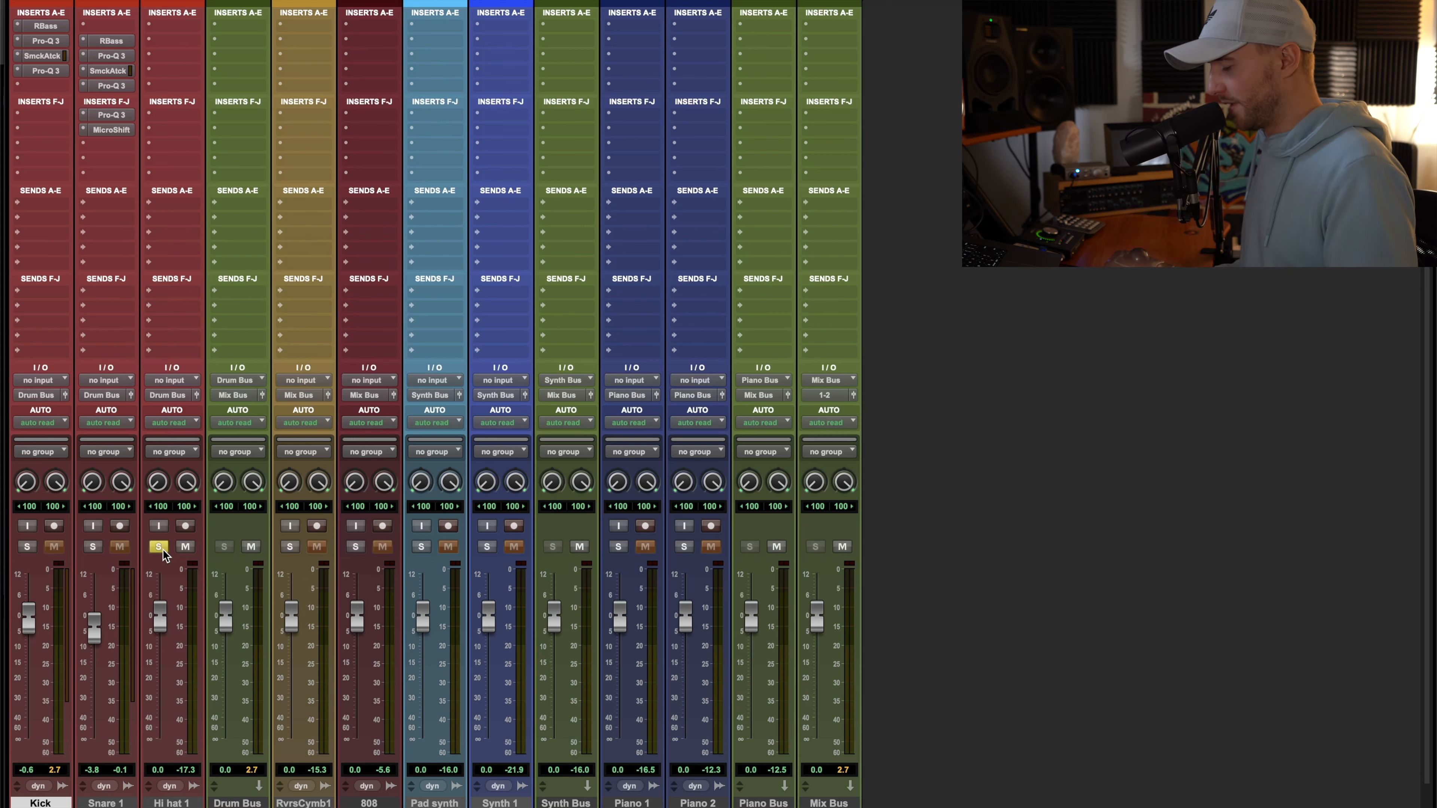
{"action": "key", "text": "super+equal"}
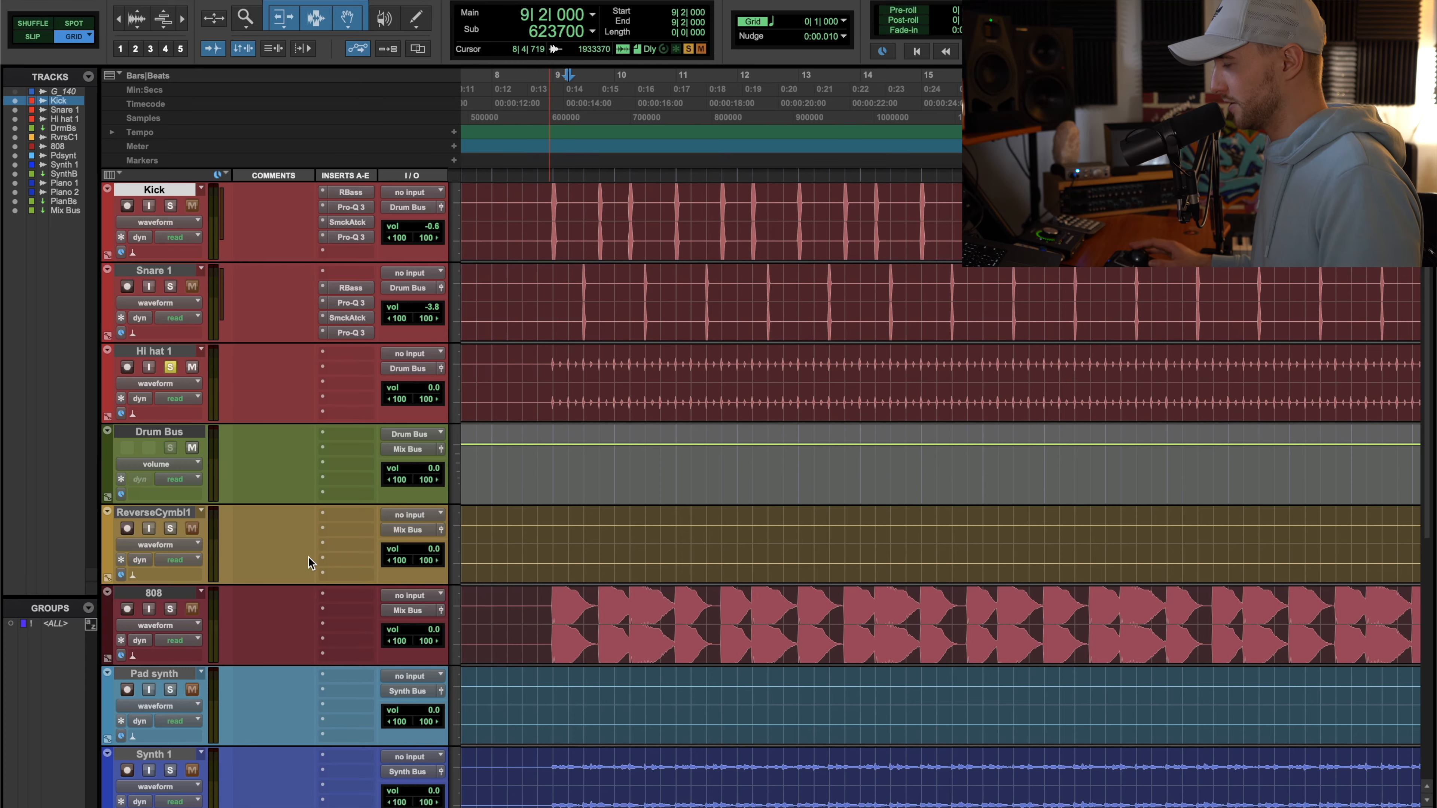
{"action": "scroll", "coordinate": [308, 562], "scroll_direction": "down", "scroll_amount": 6}
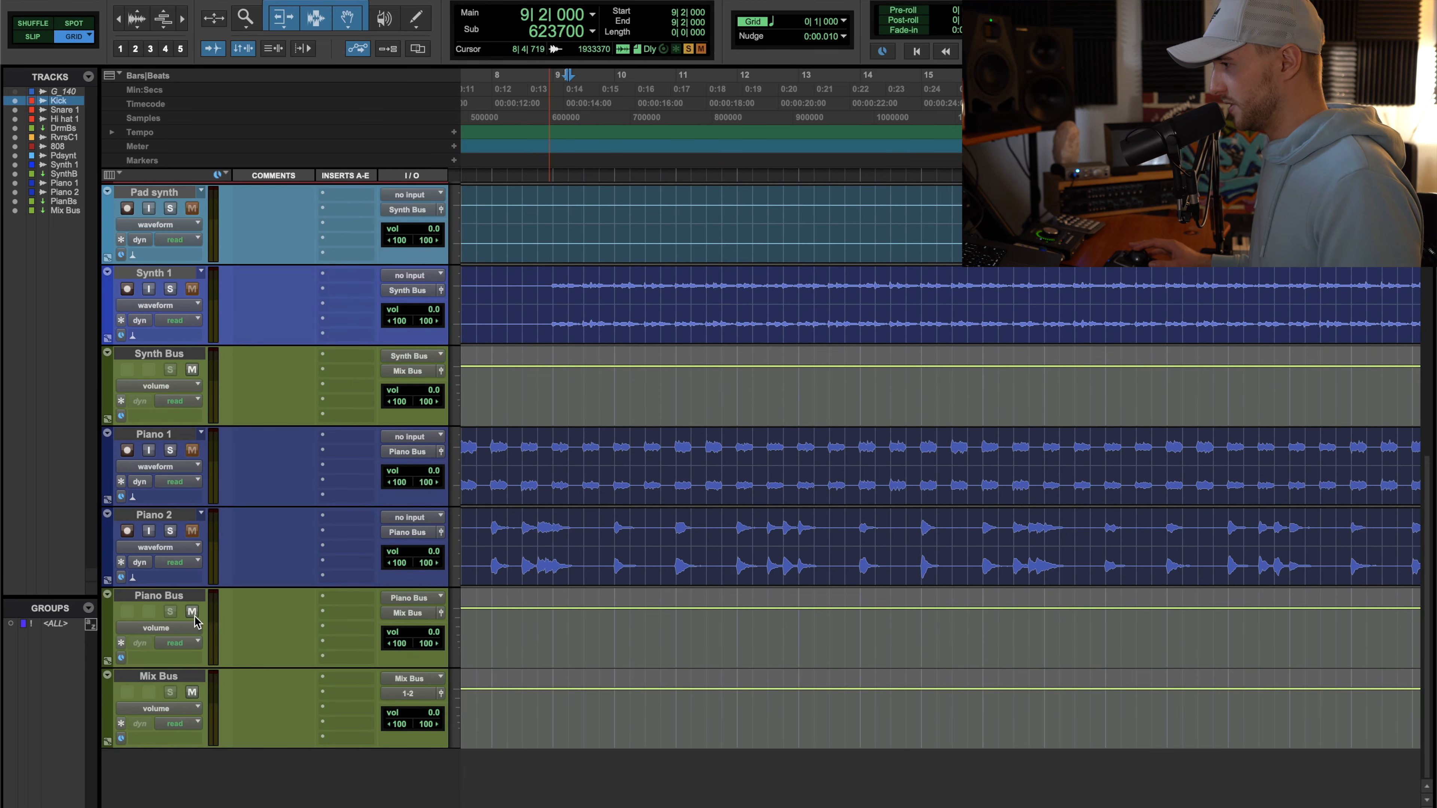
{"action": "scroll", "coordinate": [238, 407], "scroll_direction": "up", "scroll_amount": 4}
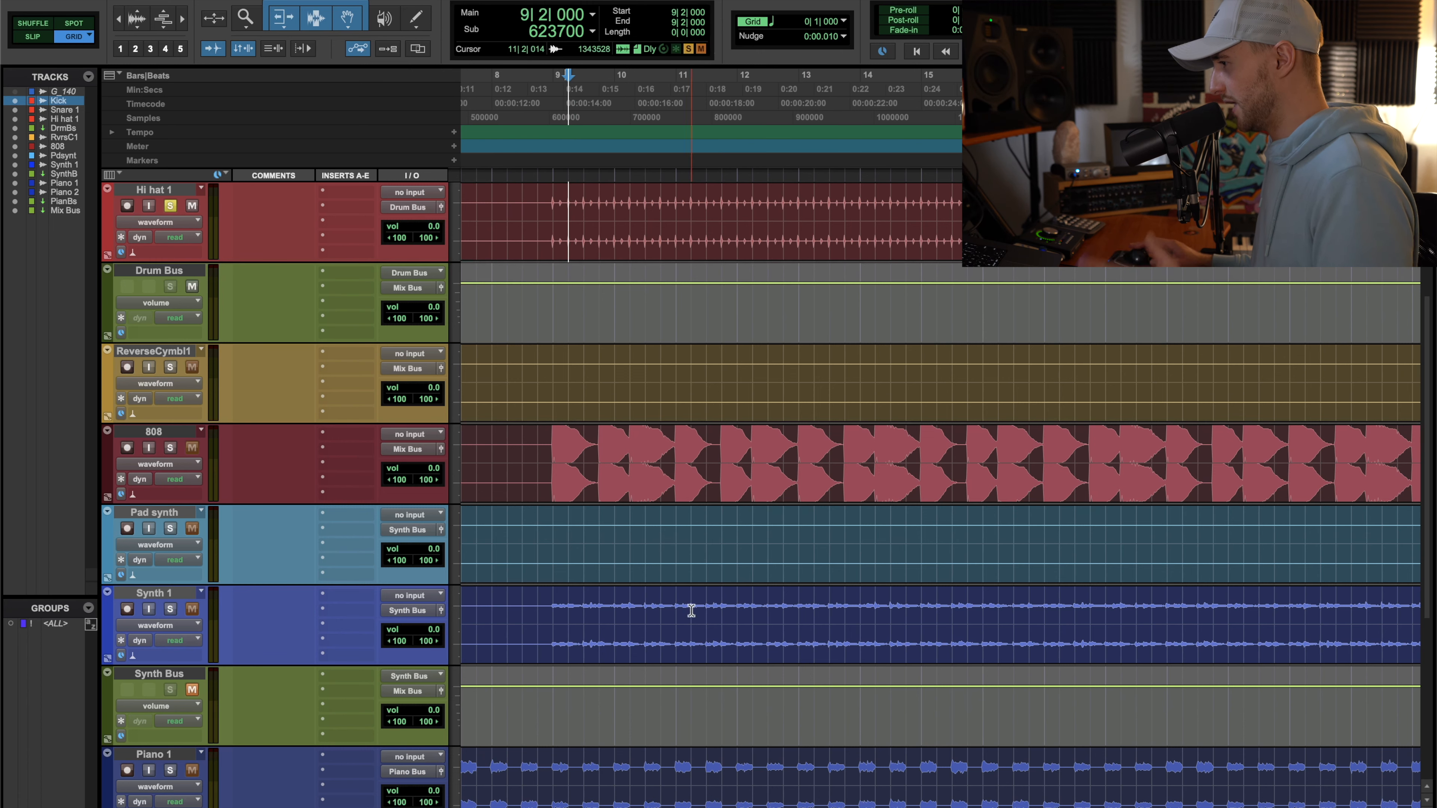
{"action": "scroll", "coordinate": [698, 483], "scroll_direction": "down", "scroll_amount": 3}
{"action": "scroll", "coordinate": [533, 448], "scroll_direction": "up", "scroll_amount": 4}
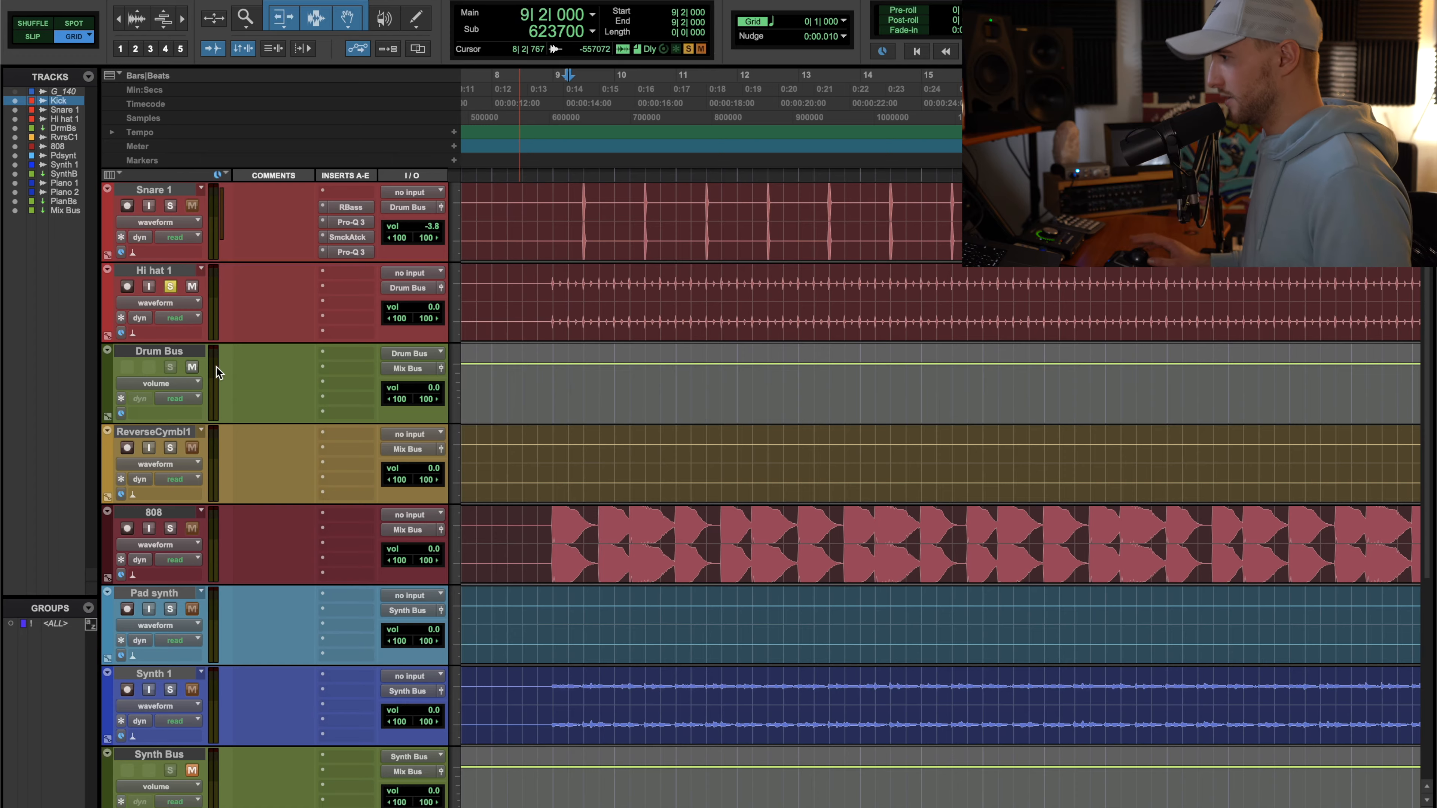
{"action": "scroll", "coordinate": [184, 382], "scroll_direction": "up", "scroll_amount": 1}
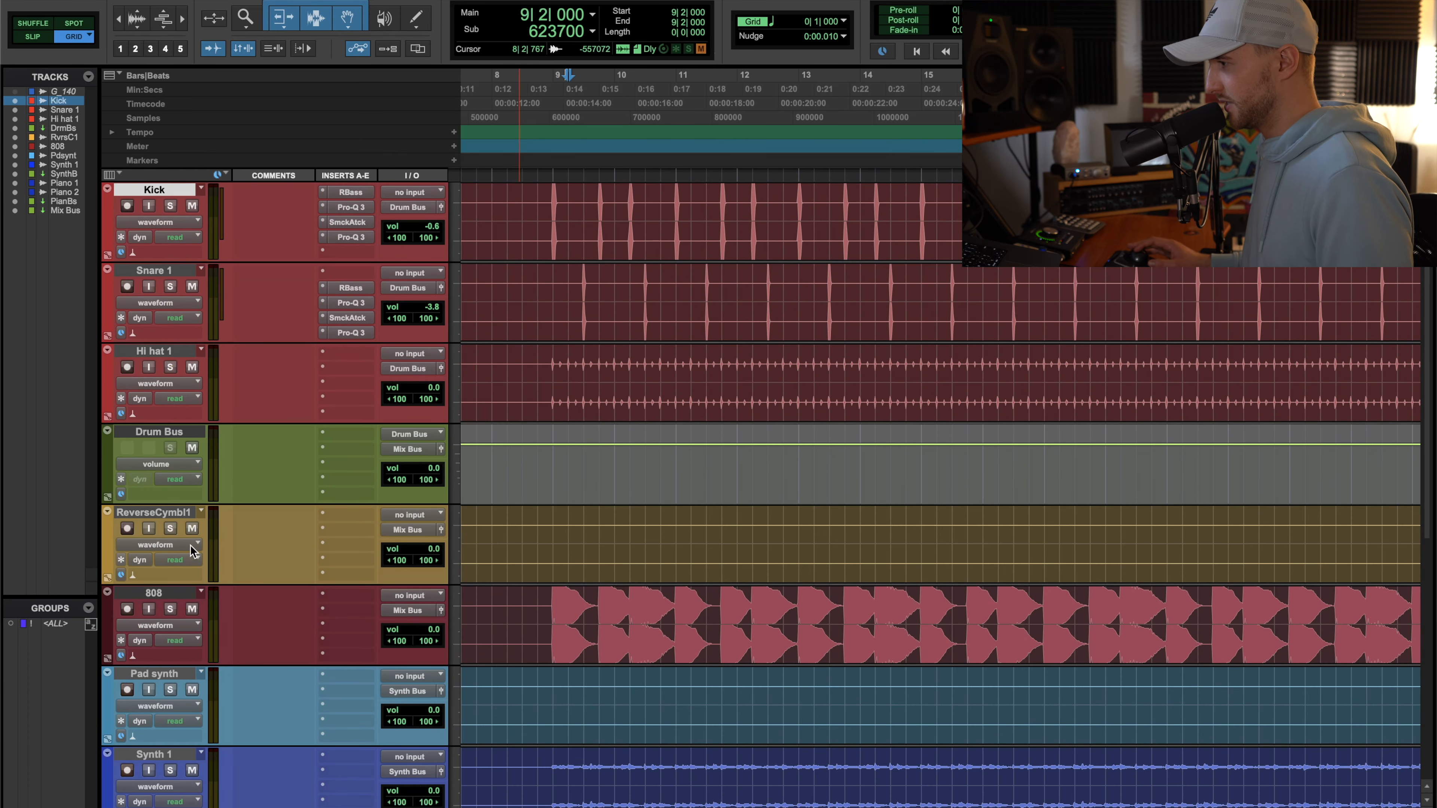
Unsolo Hi hat 1 to hear all the drums together, and solo it again
{"action": "key", "text": "space"}
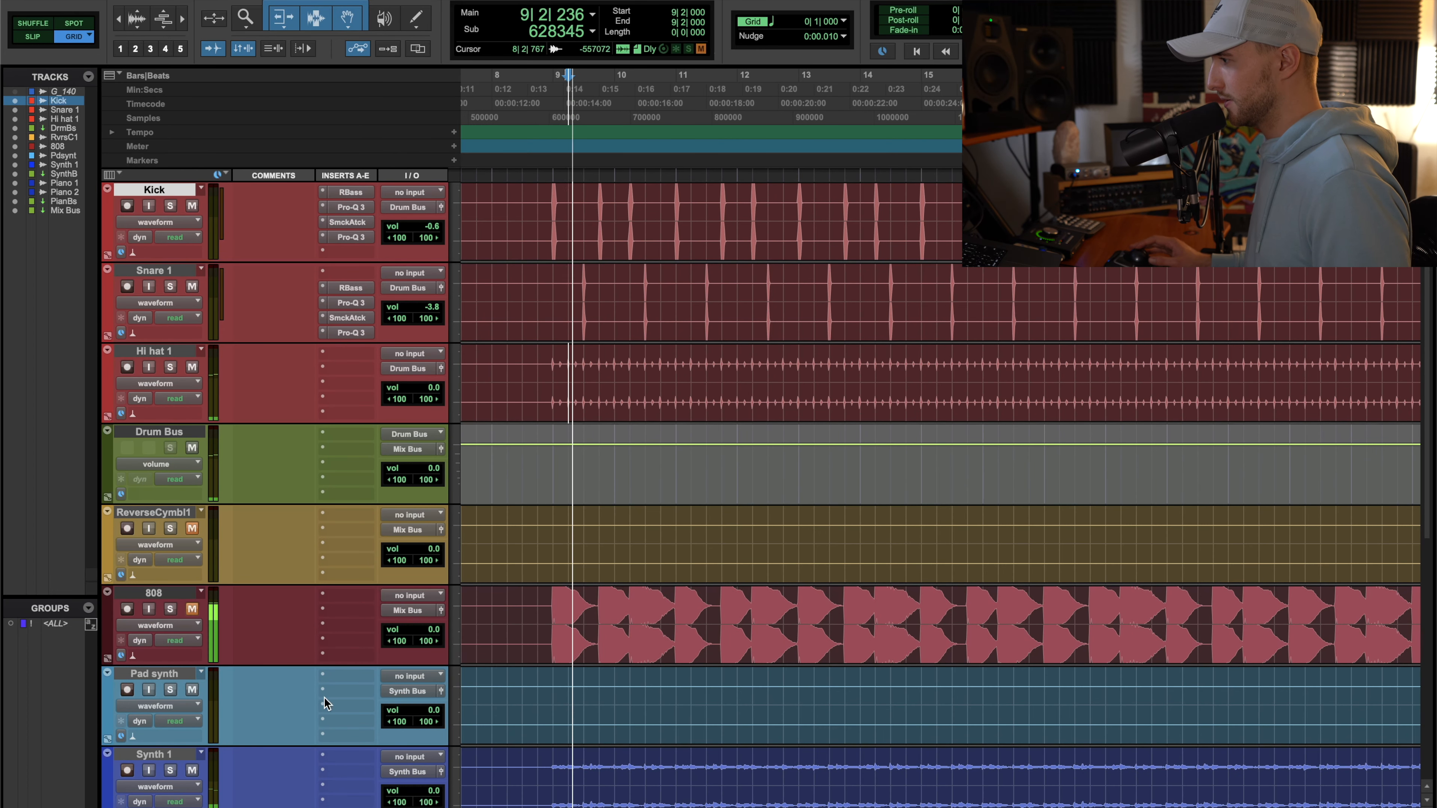
{"action": "key", "text": "super+equal"}
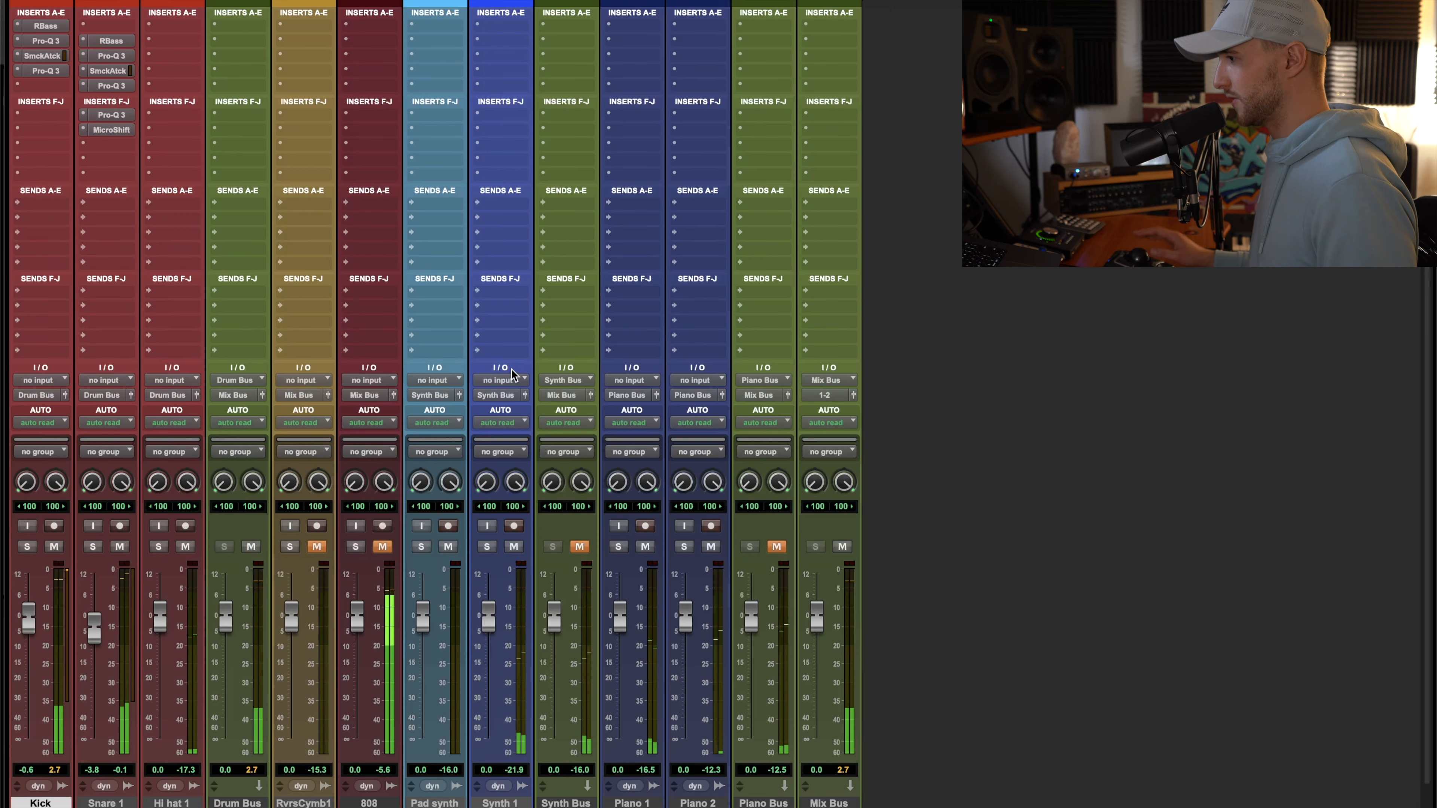
{"action": "left_click", "coordinate": [159, 547]}
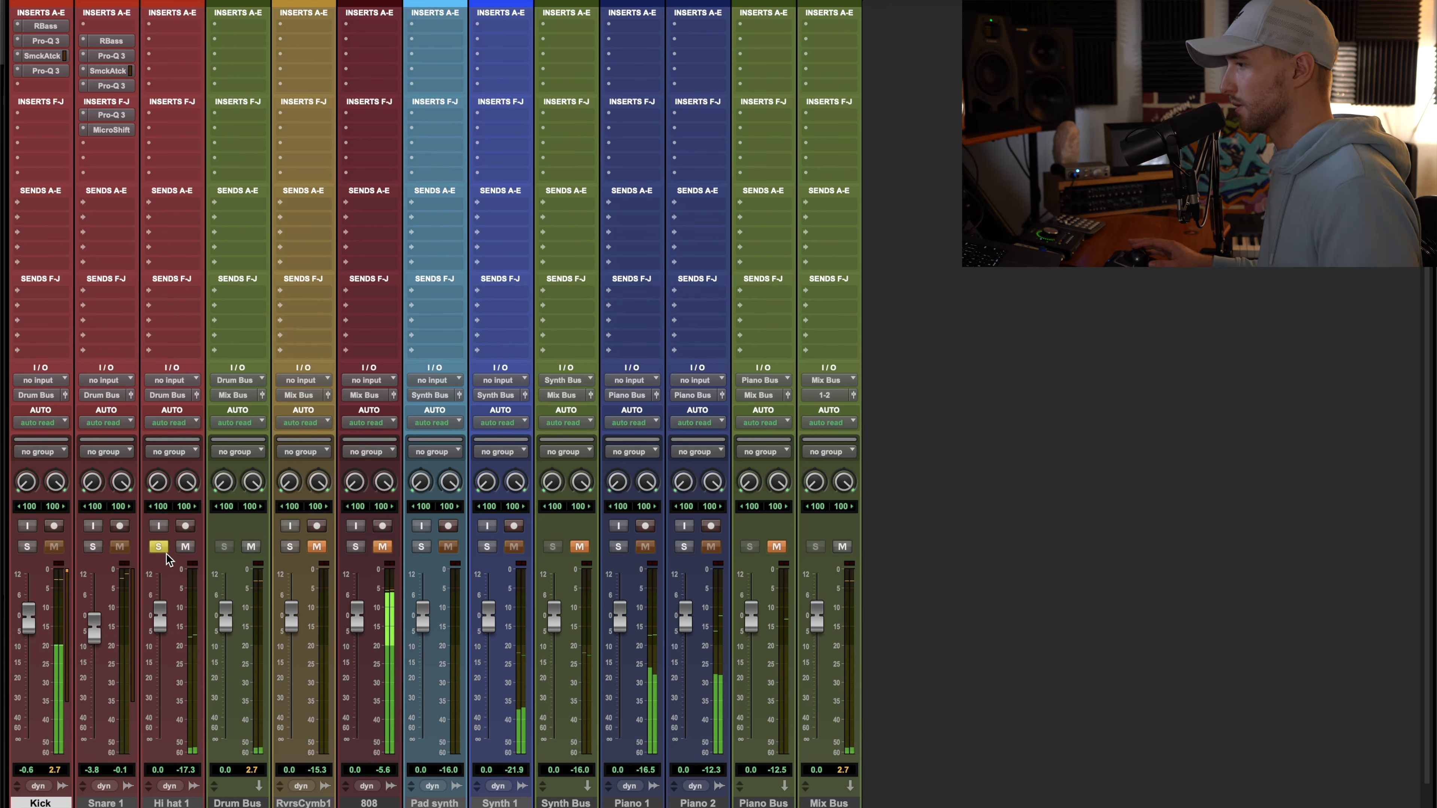
Play the soloed hi-hat and raise the clip gain at the start of the Hi hat 1 clip to +8.6 dB
{"action": "key", "text": "super+equal"}
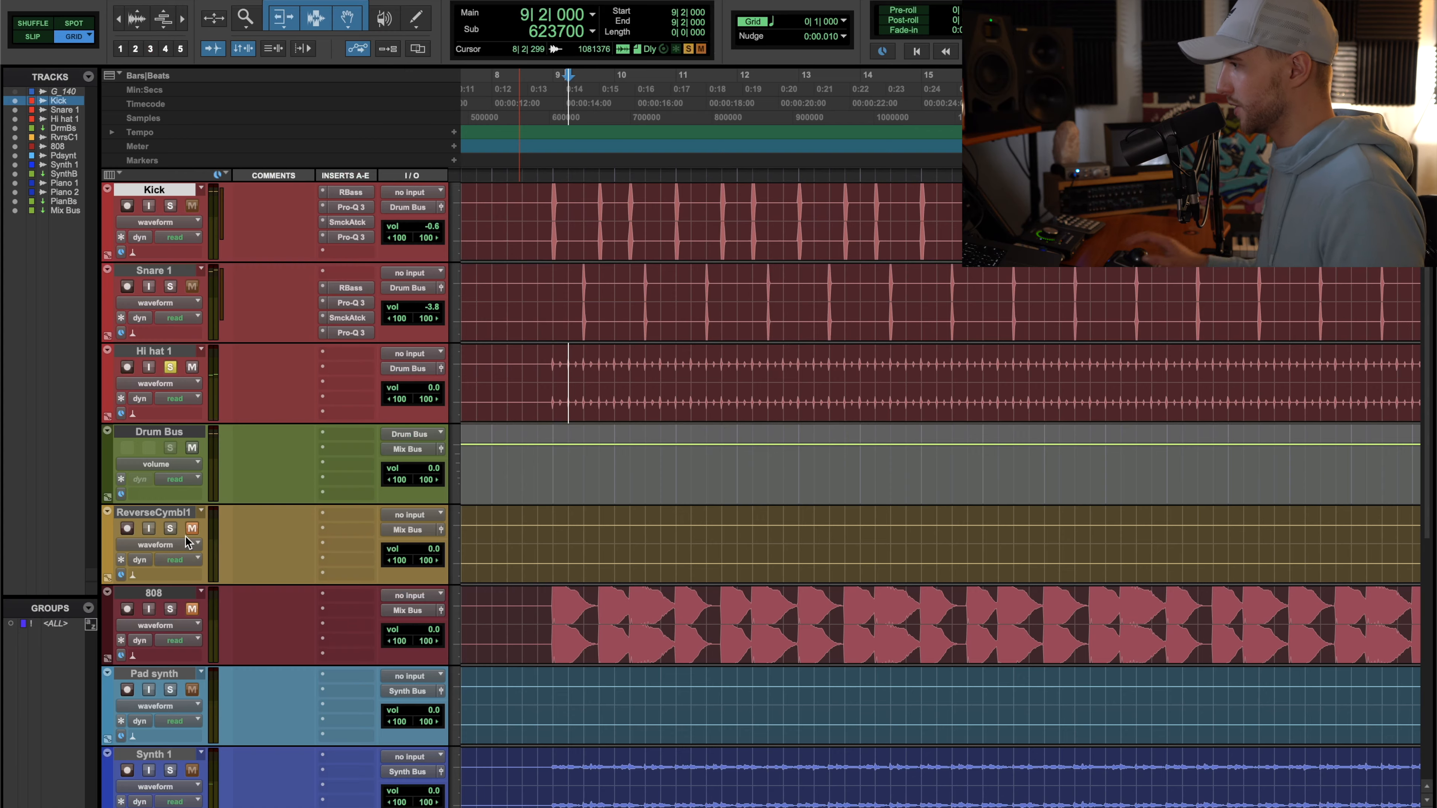
{"action": "key", "text": "space"}
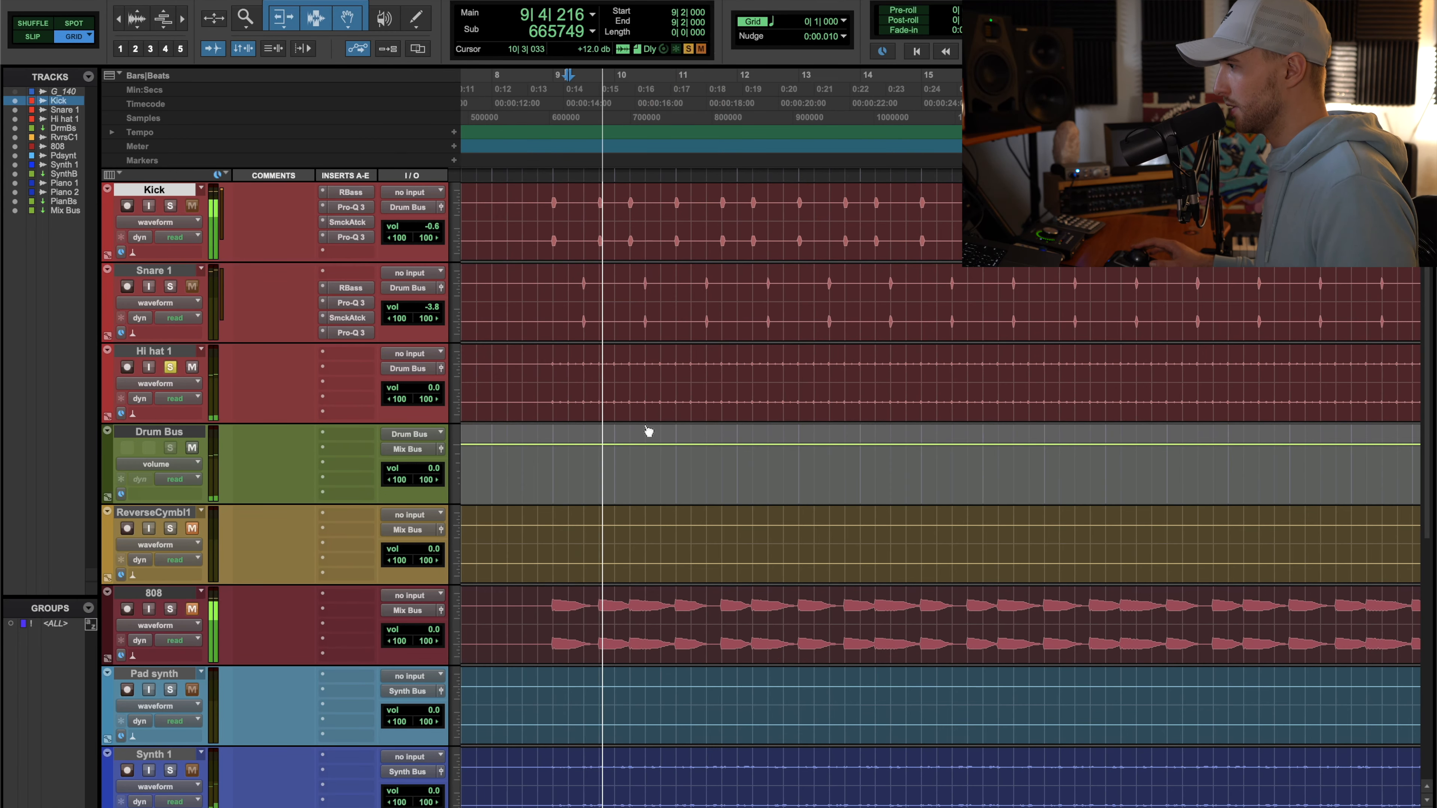
{"action": "scroll", "coordinate": [738, 410], "scroll_direction": "left", "scroll_amount": 10}
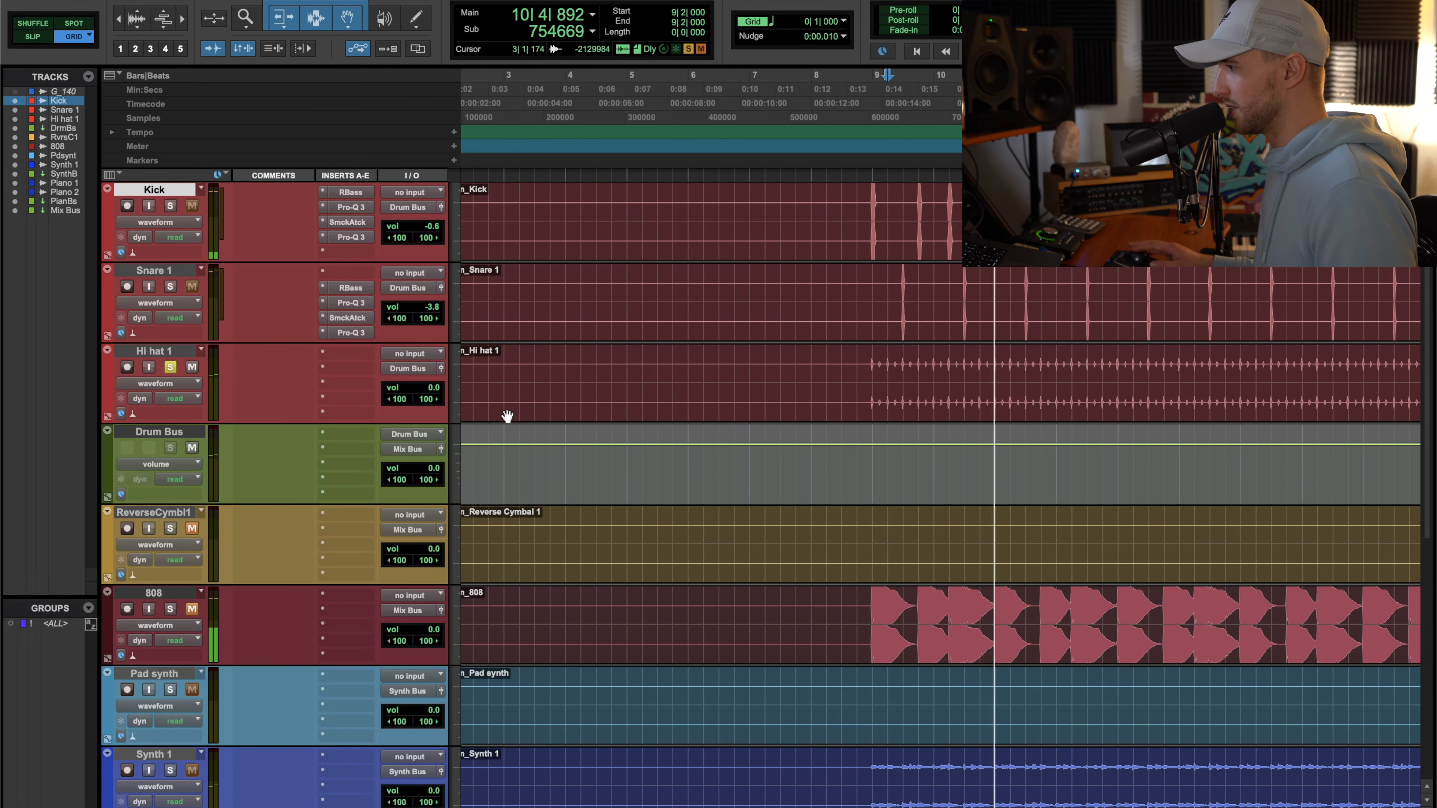
{"action": "left_click_drag", "start_coordinate": [468, 414], "coordinate": [465, 413]}
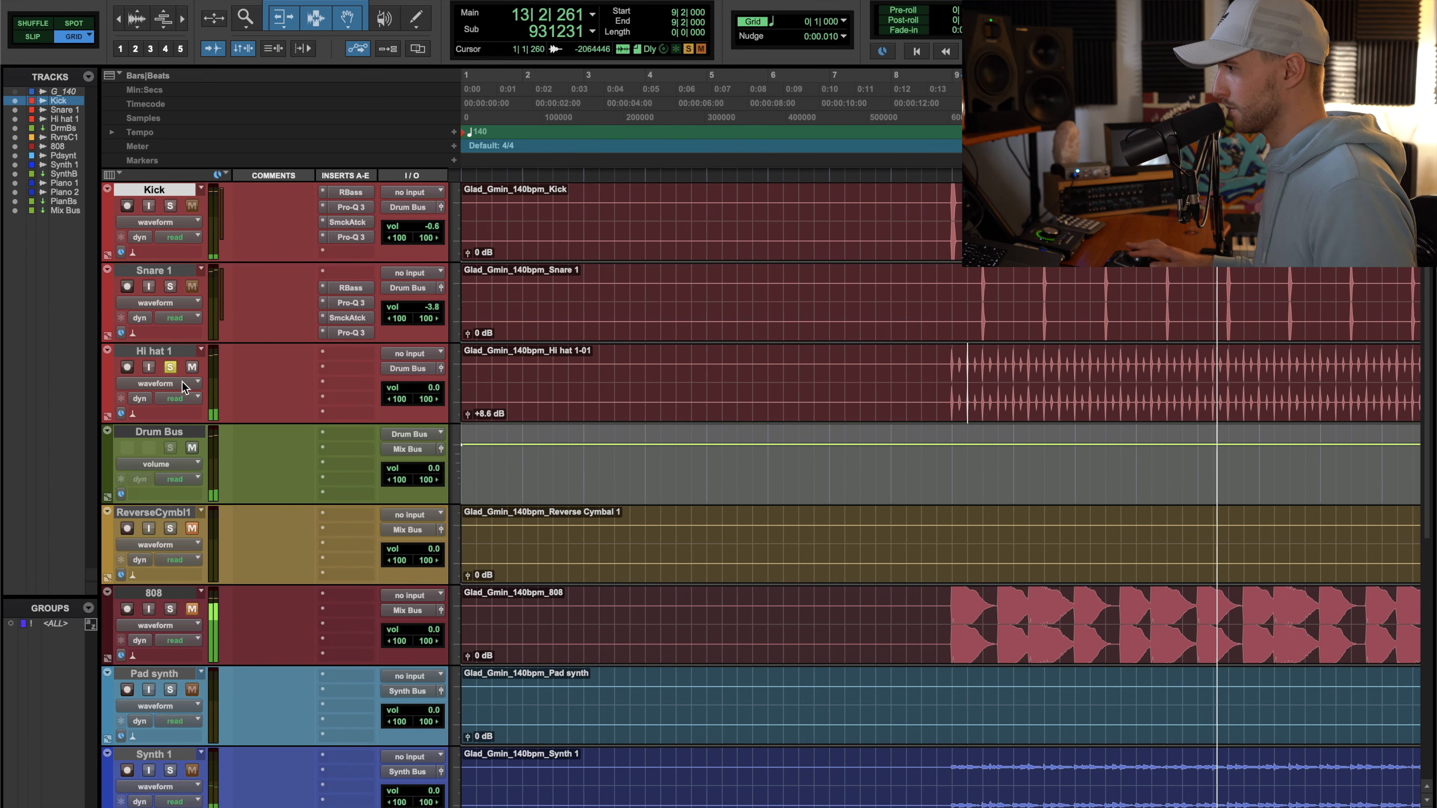
Unsolo Hi hat 1 and lower its clip gain to +7.8 dB while playing it with the kick and snare
{"action": "key", "text": "space"}
{"action": "left_click", "coordinate": [170, 367]}
{"action": "key", "text": "space"}
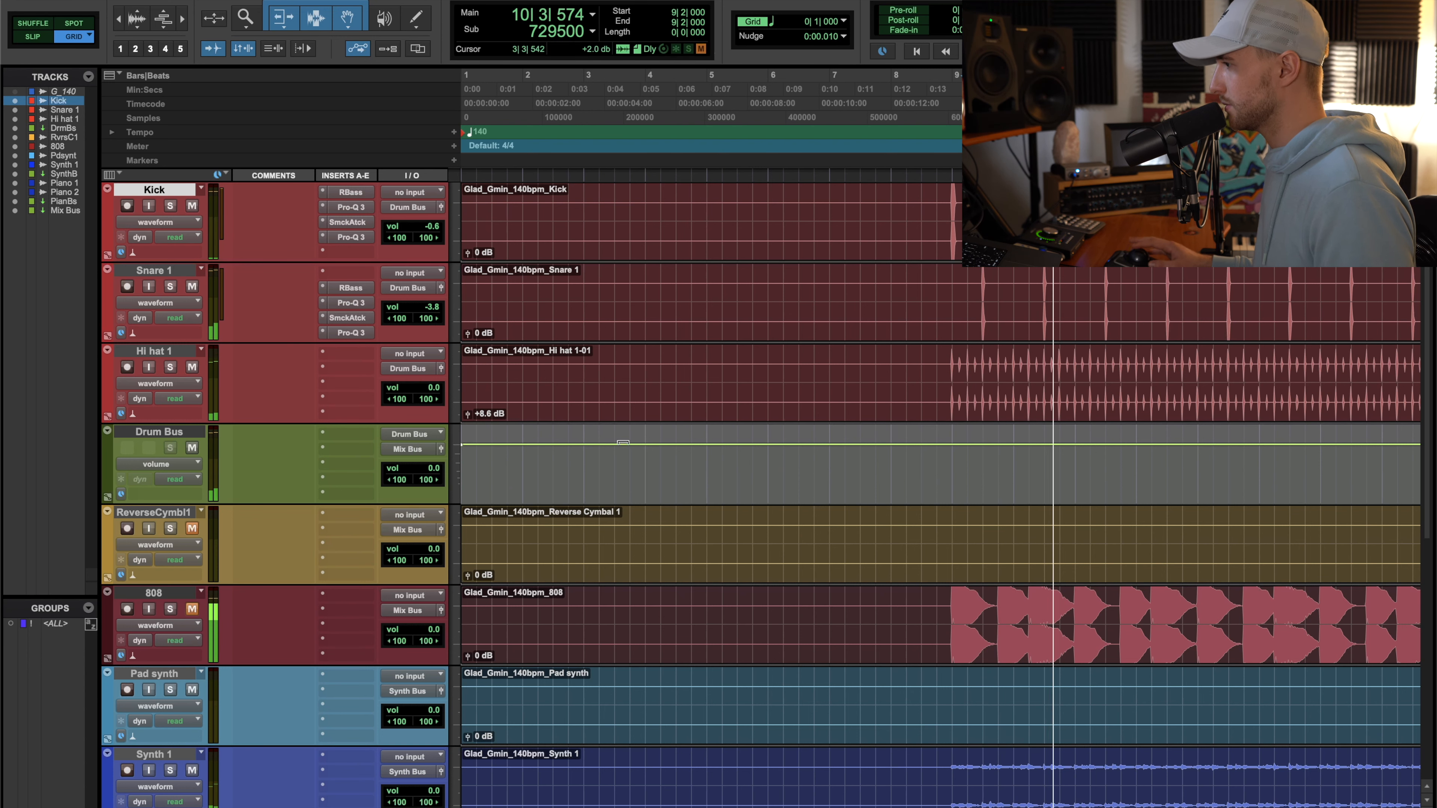
{"action": "left_click_drag", "start_coordinate": [470, 418], "coordinate": [470, 423]}
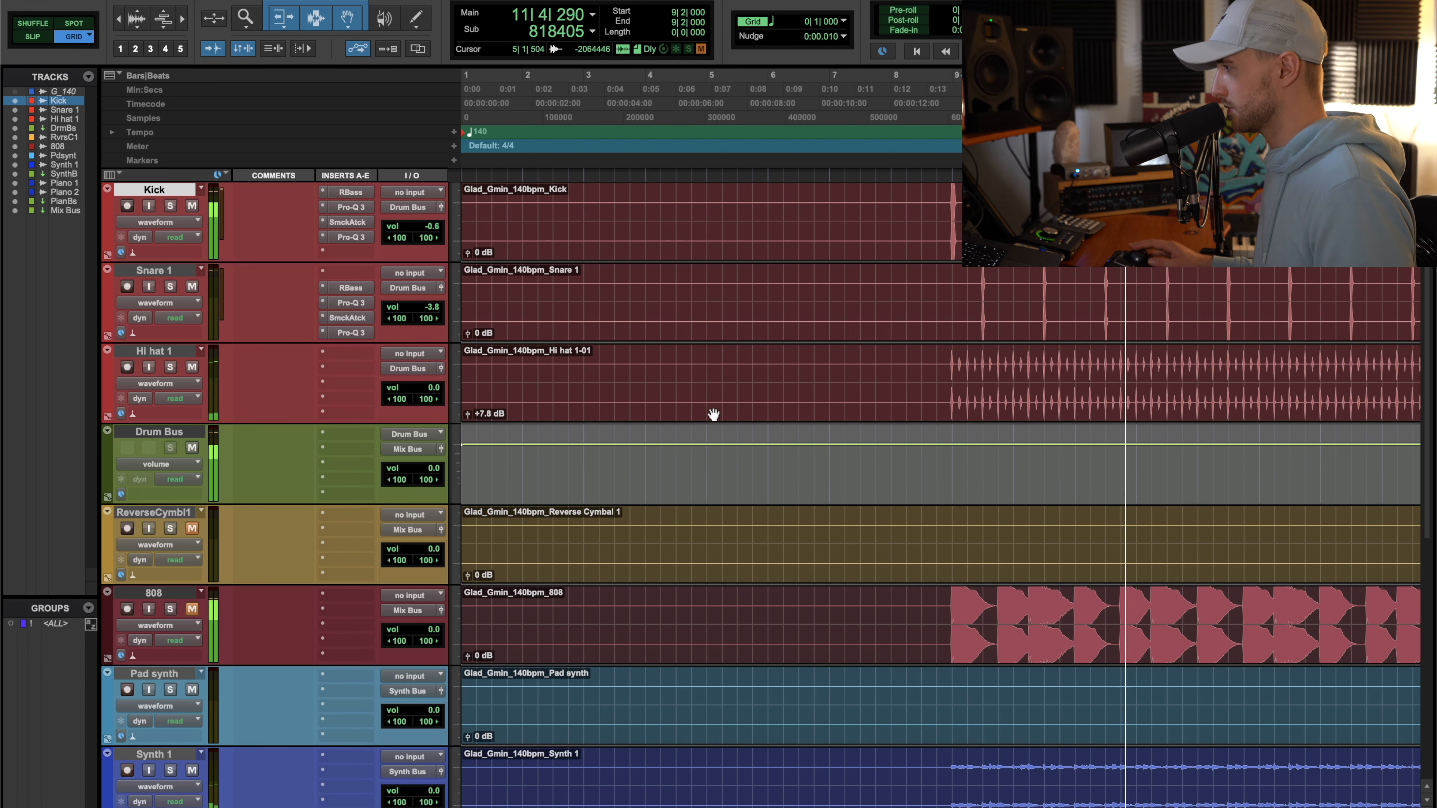
Insert soothe2 in Hi hat 1's second insert slot and audition its factory default preset on the soloed hi-hat from bar 12
{"action": "key", "text": "space"}
{"action": "left_click", "coordinate": [340, 363]}
{"action": "mouse_move", "coordinate": [342, 360]}
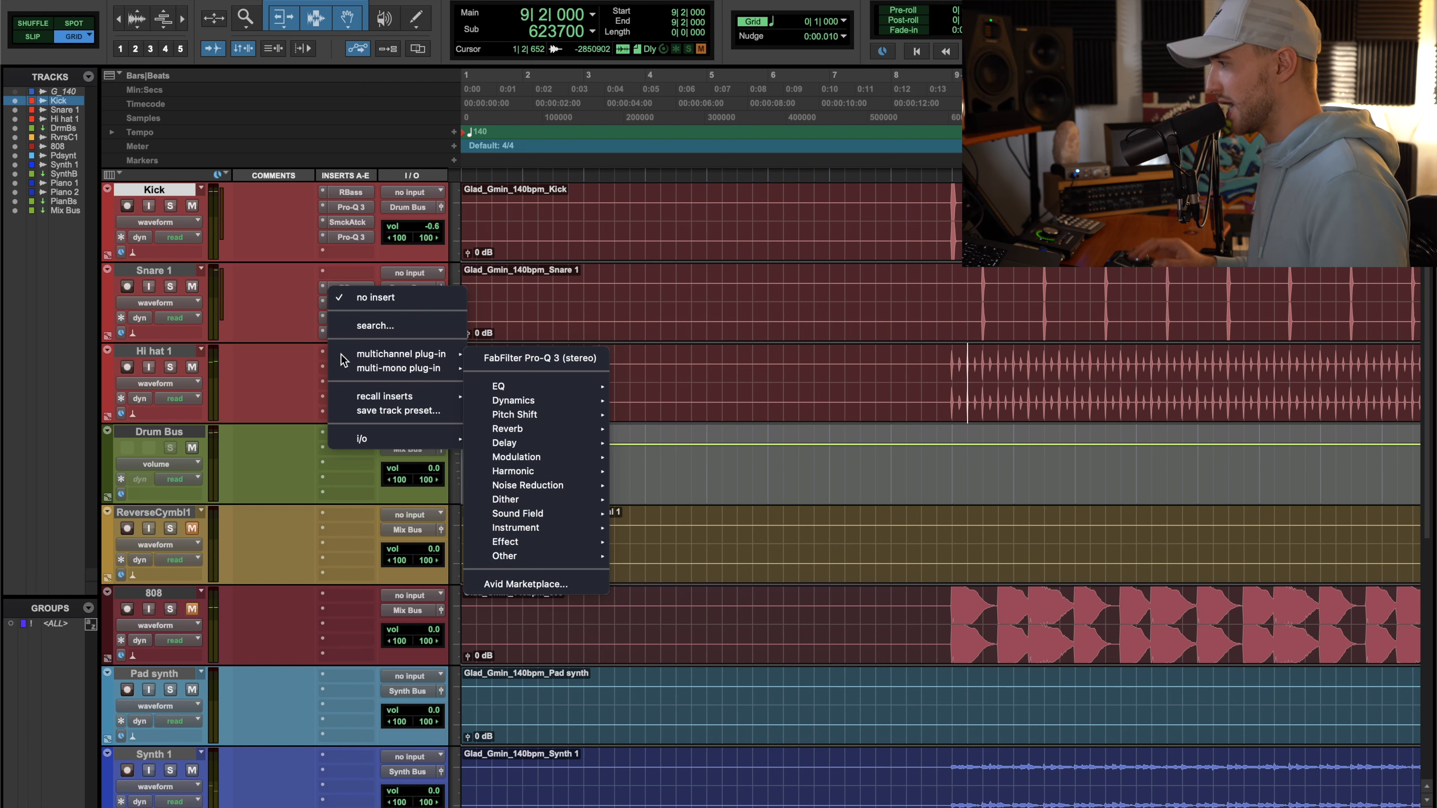
{"action": "type", "text": "soothe"}
{"action": "key", "text": "Return"}
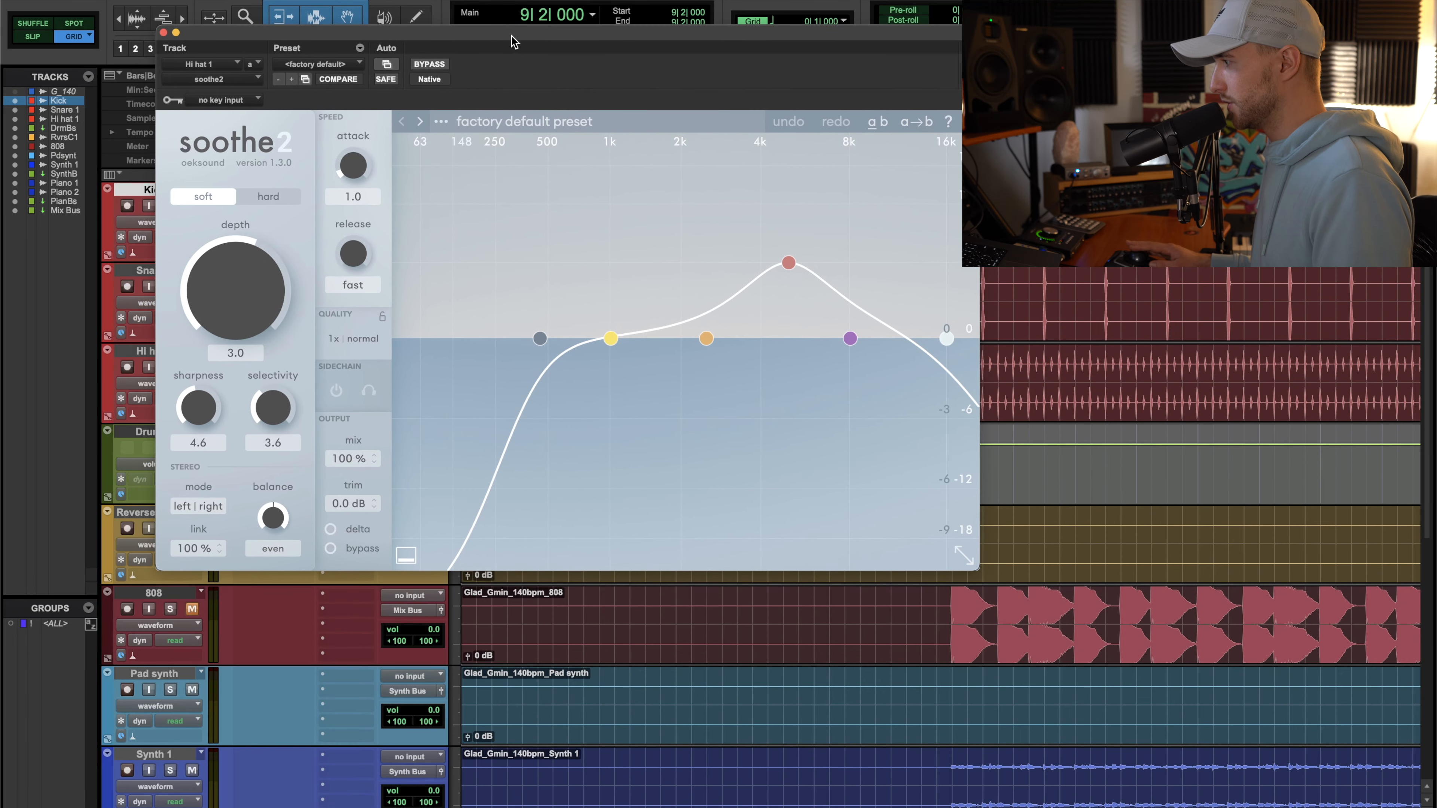
{"action": "left_click_drag", "start_coordinate": [622, 39], "coordinate": [721, 31]}
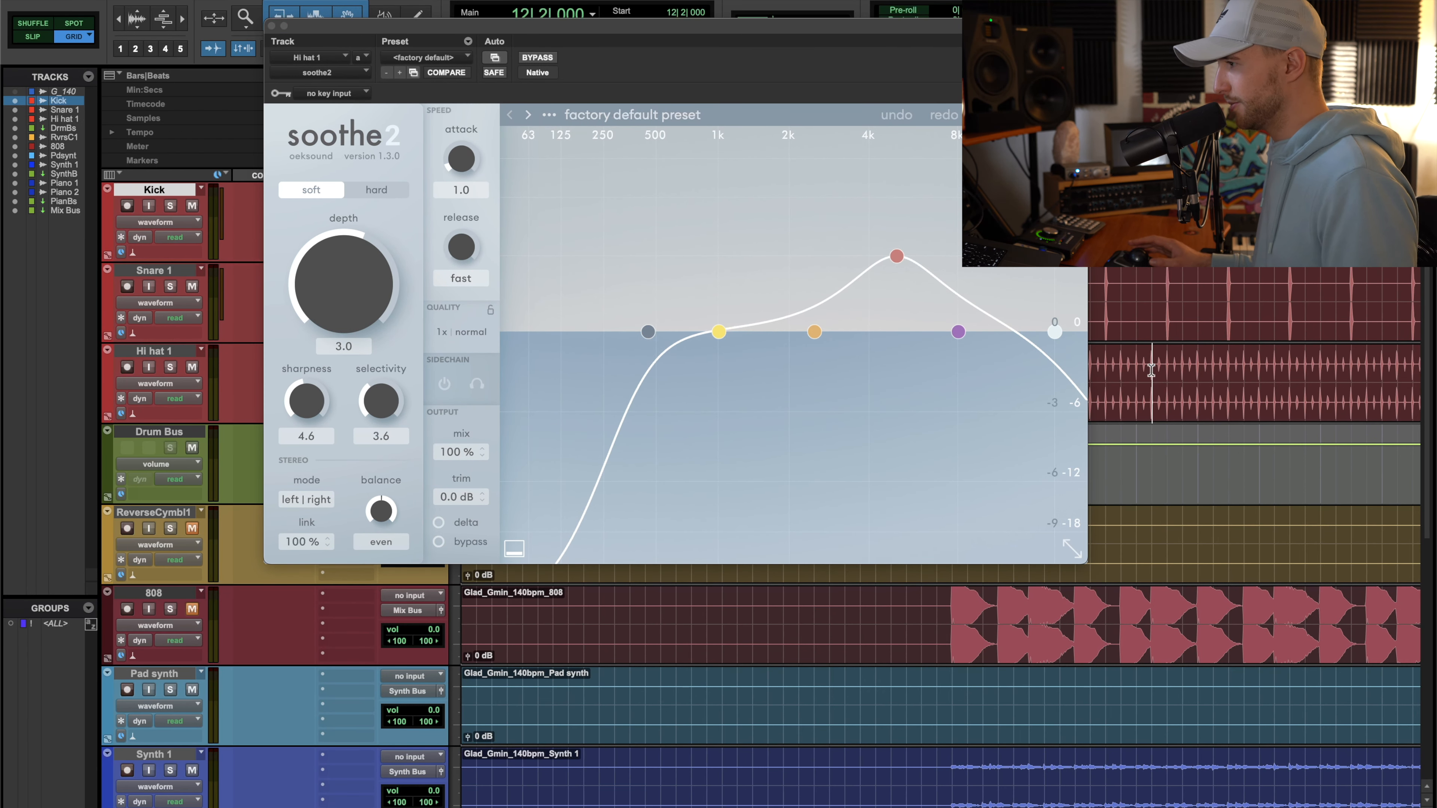
{"action": "key", "text": "space"}
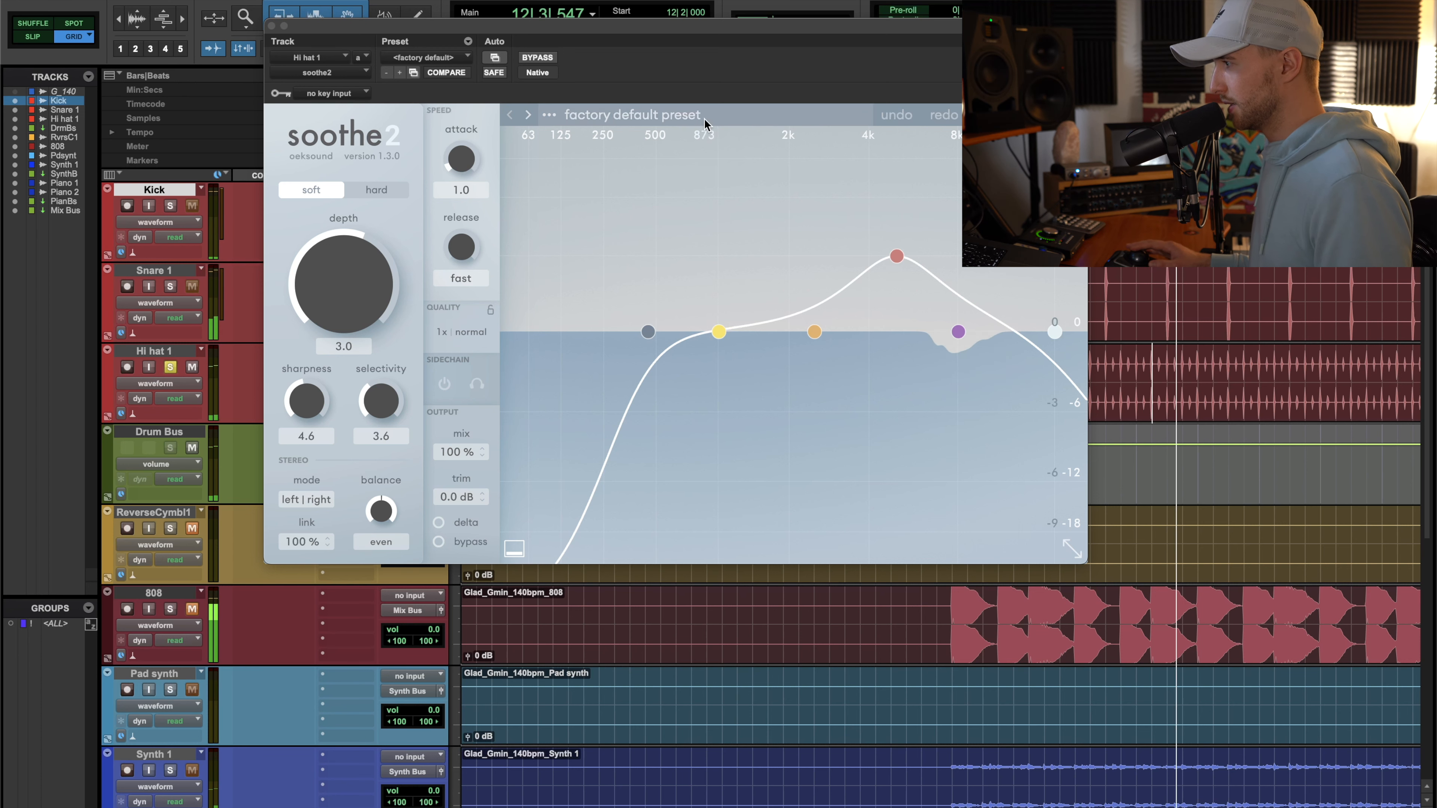
{"action": "key", "text": "space"}
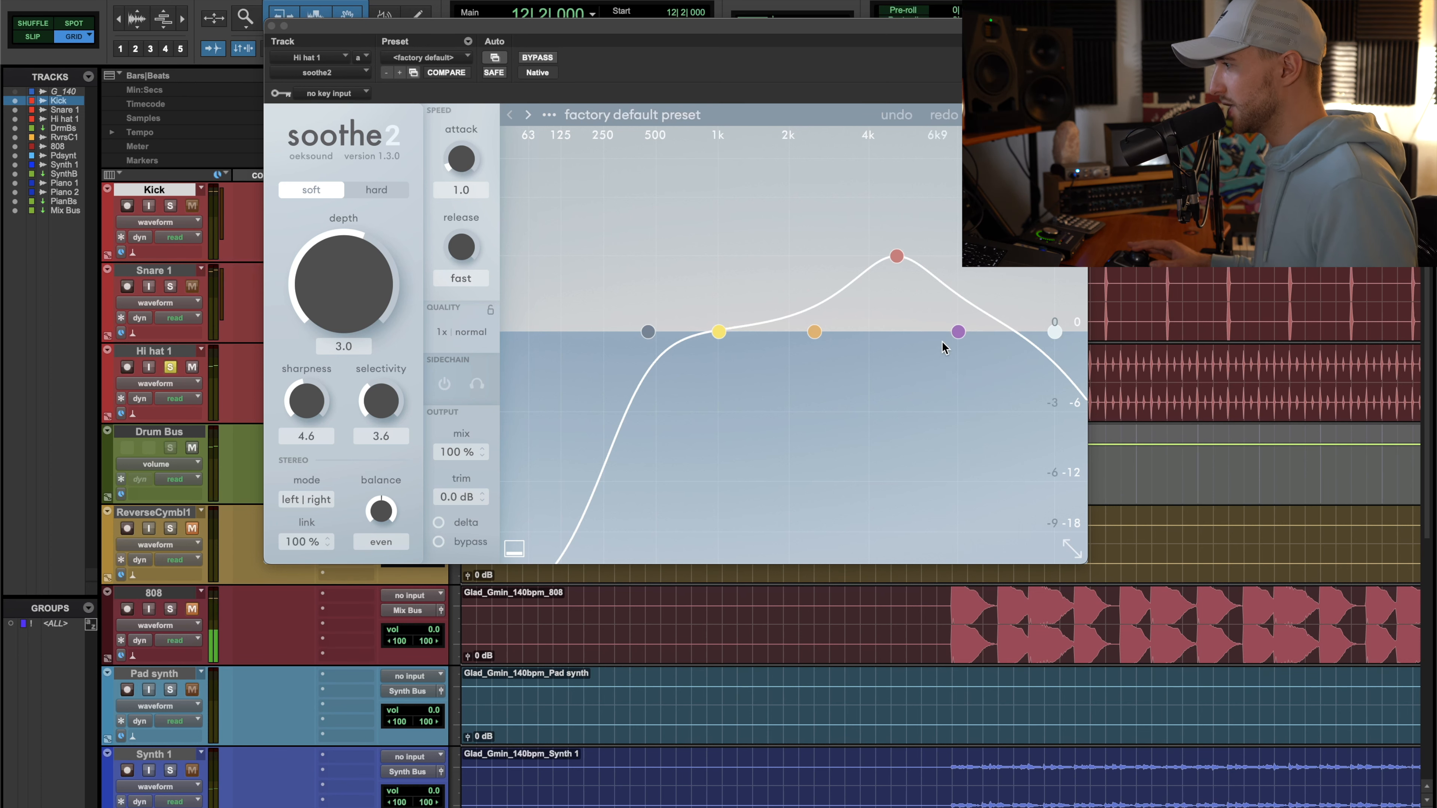
Insert FabFilter Pro-Q 3 (stereo) ahead of soothe2 on Hi hat 1 and play the hi-hat to examine its spectrum
{"action": "left_click", "coordinate": [549, 114]}
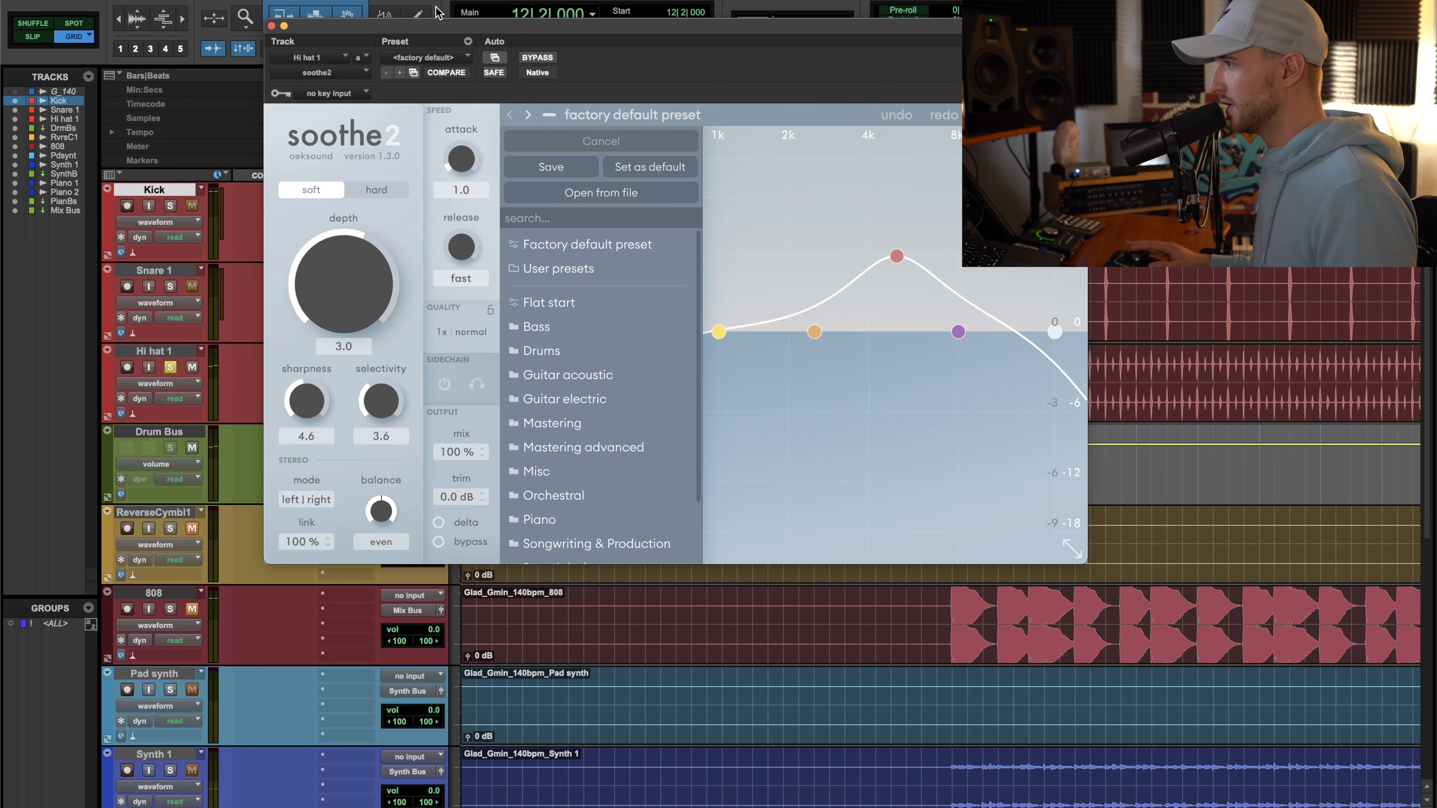
{"action": "left_click_drag", "start_coordinate": [430, 33], "coordinate": [792, 92]}
{"action": "left_click", "coordinate": [354, 363]}
{"action": "mouse_move", "coordinate": [443, 360]}
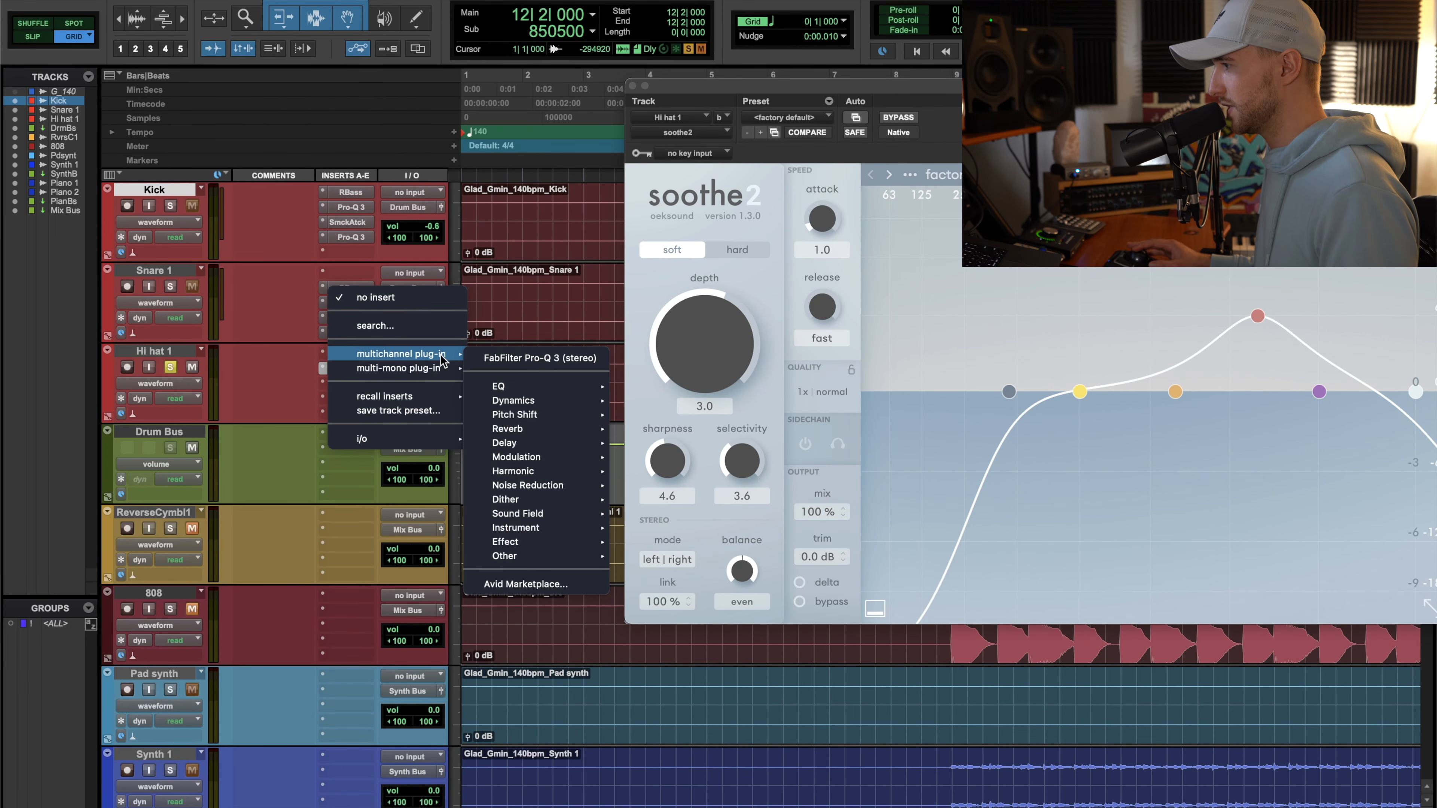
{"action": "left_click", "coordinate": [492, 357]}
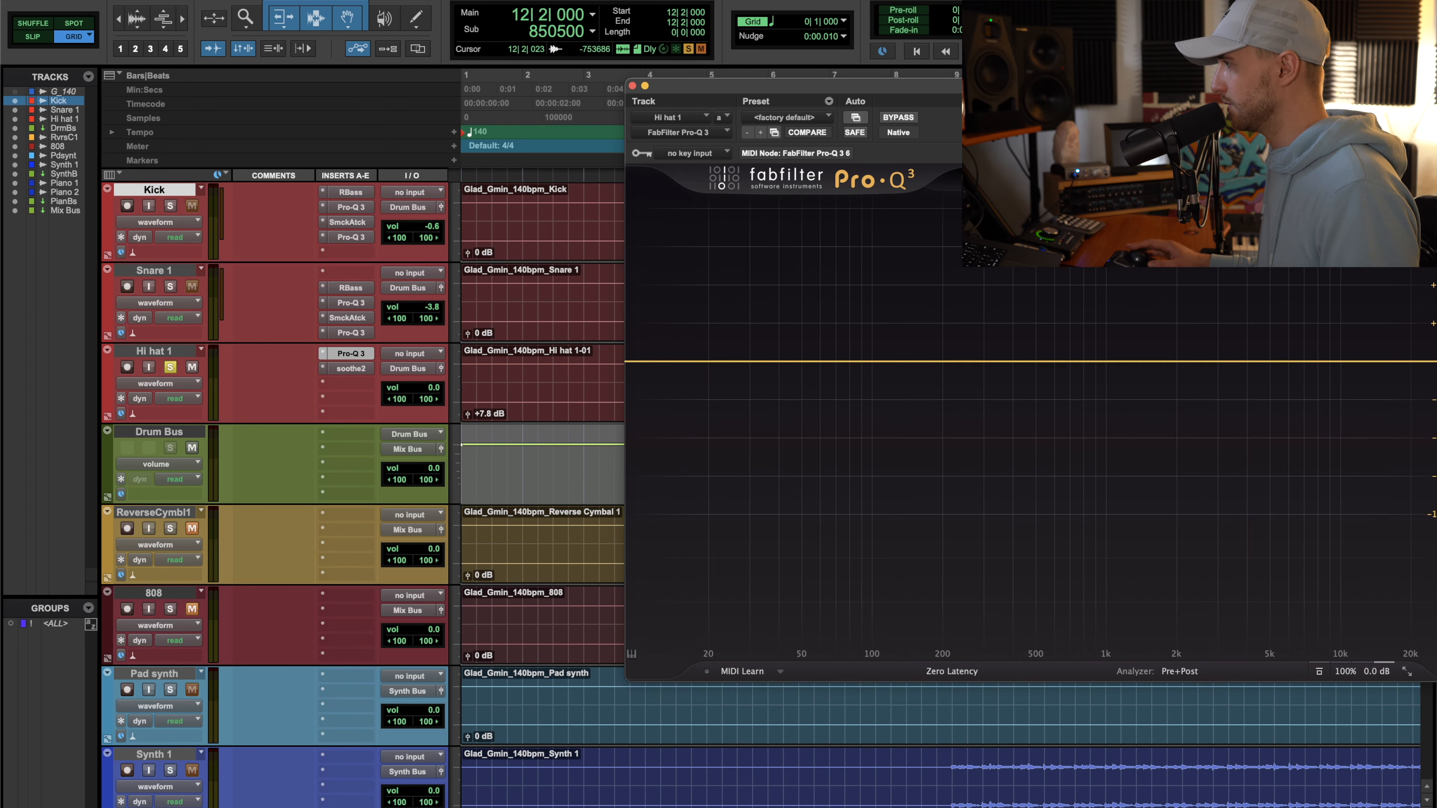
{"action": "left_click_drag", "start_coordinate": [1112, 87], "coordinate": [860, 120]}
{"action": "key", "text": "space"}
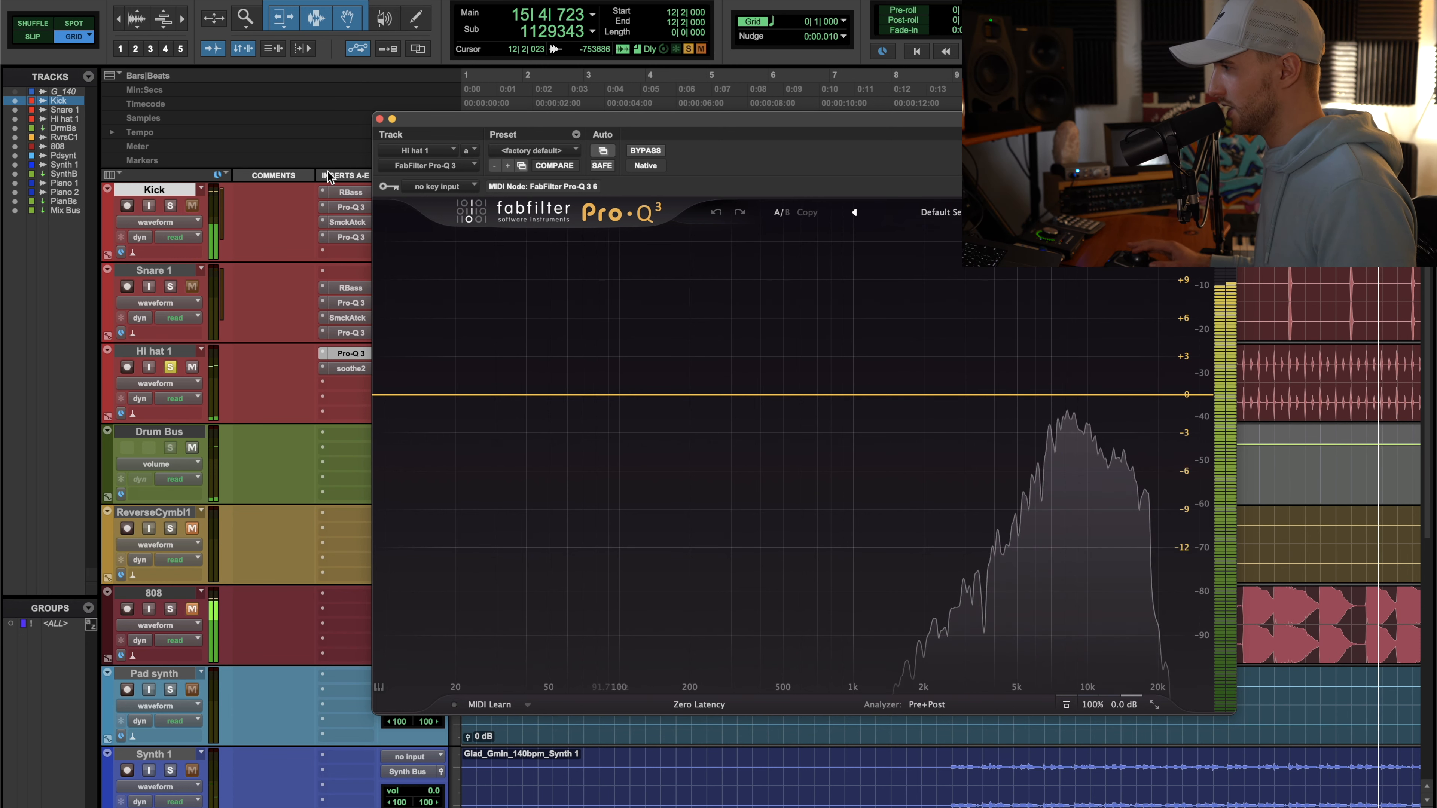
Stop playback, switch from Pro-Q 3 to soothe2 on Hi hat 1 and load its Harsh hi-hat drum preset
{"action": "left_click", "coordinate": [380, 119]}
{"action": "key", "text": "space"}
{"action": "left_click", "coordinate": [348, 368]}
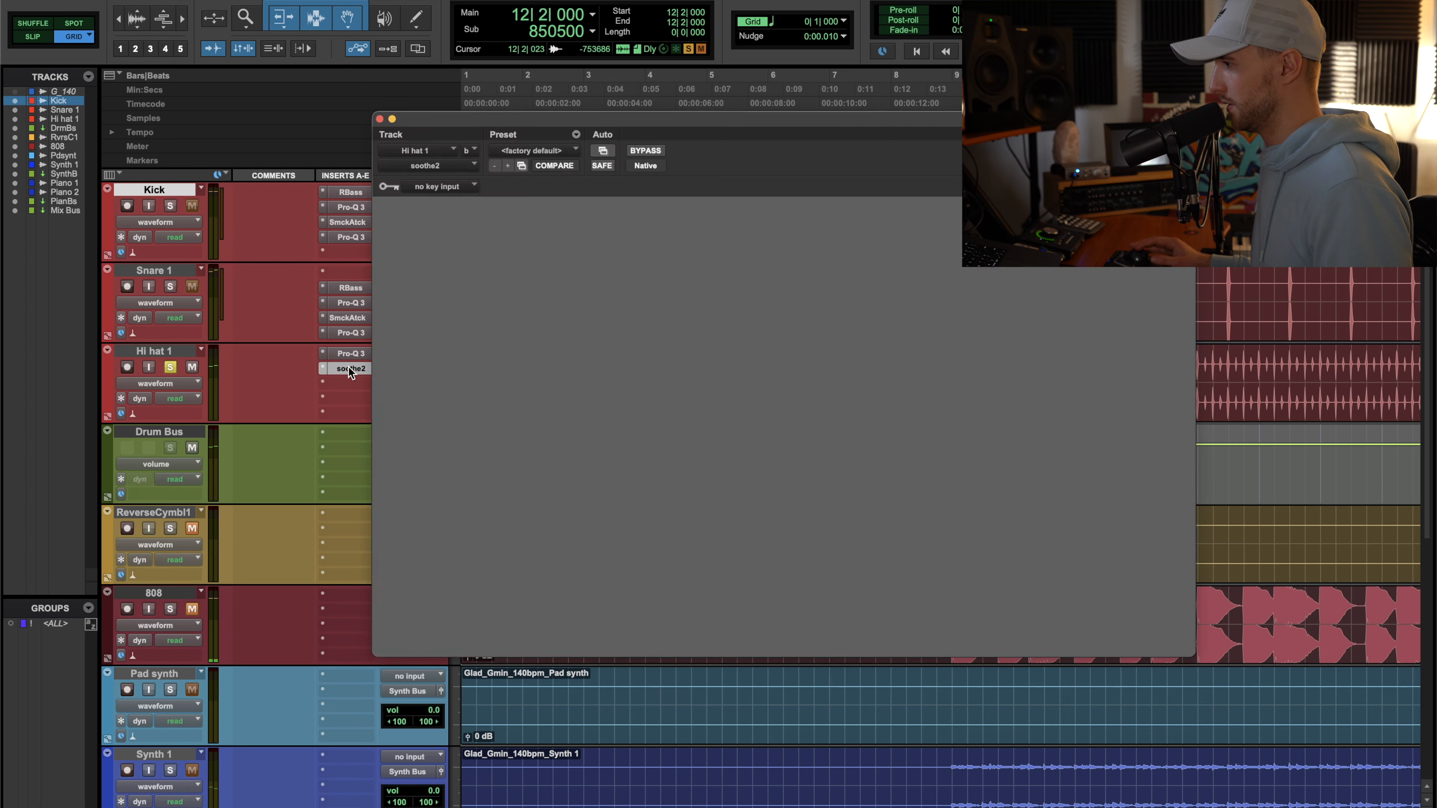
{"action": "left_click", "coordinate": [709, 209]}
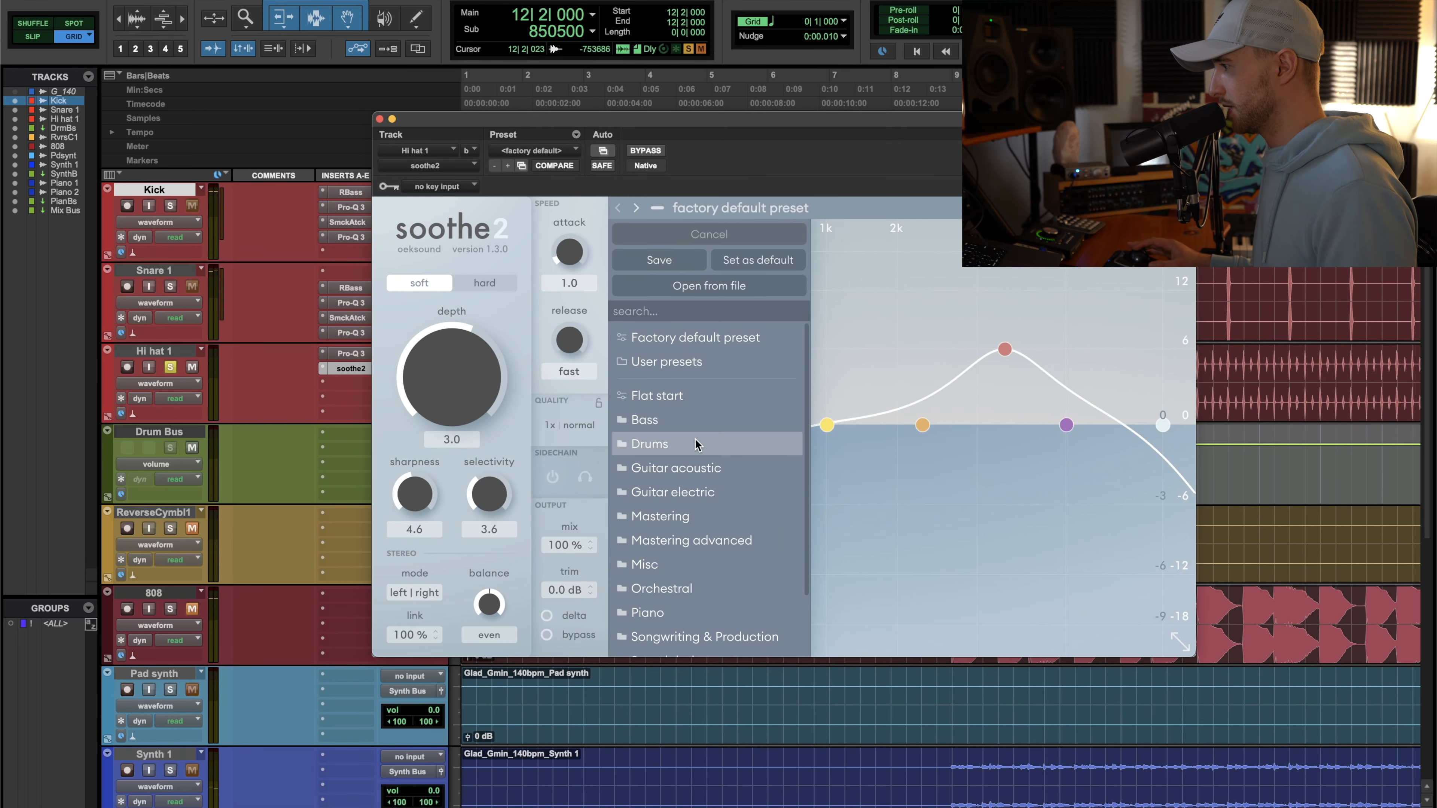
{"action": "mouse_move", "coordinate": [699, 446]}
{"action": "left_click", "coordinate": [936, 332]}
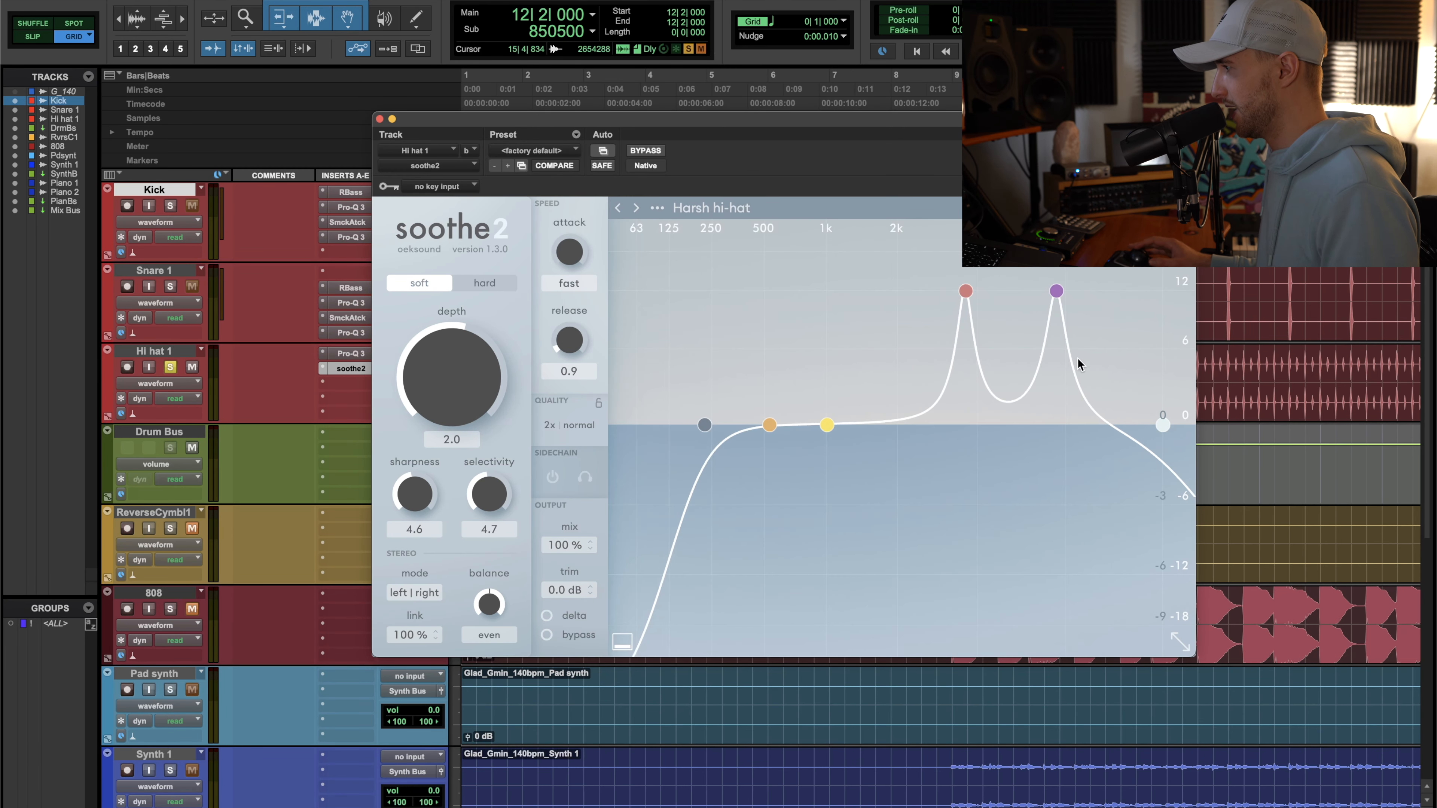
Raise soothe2's low cut to 4.3 kHz while auditioning the soloed hi-hat
{"action": "key", "text": "space"}
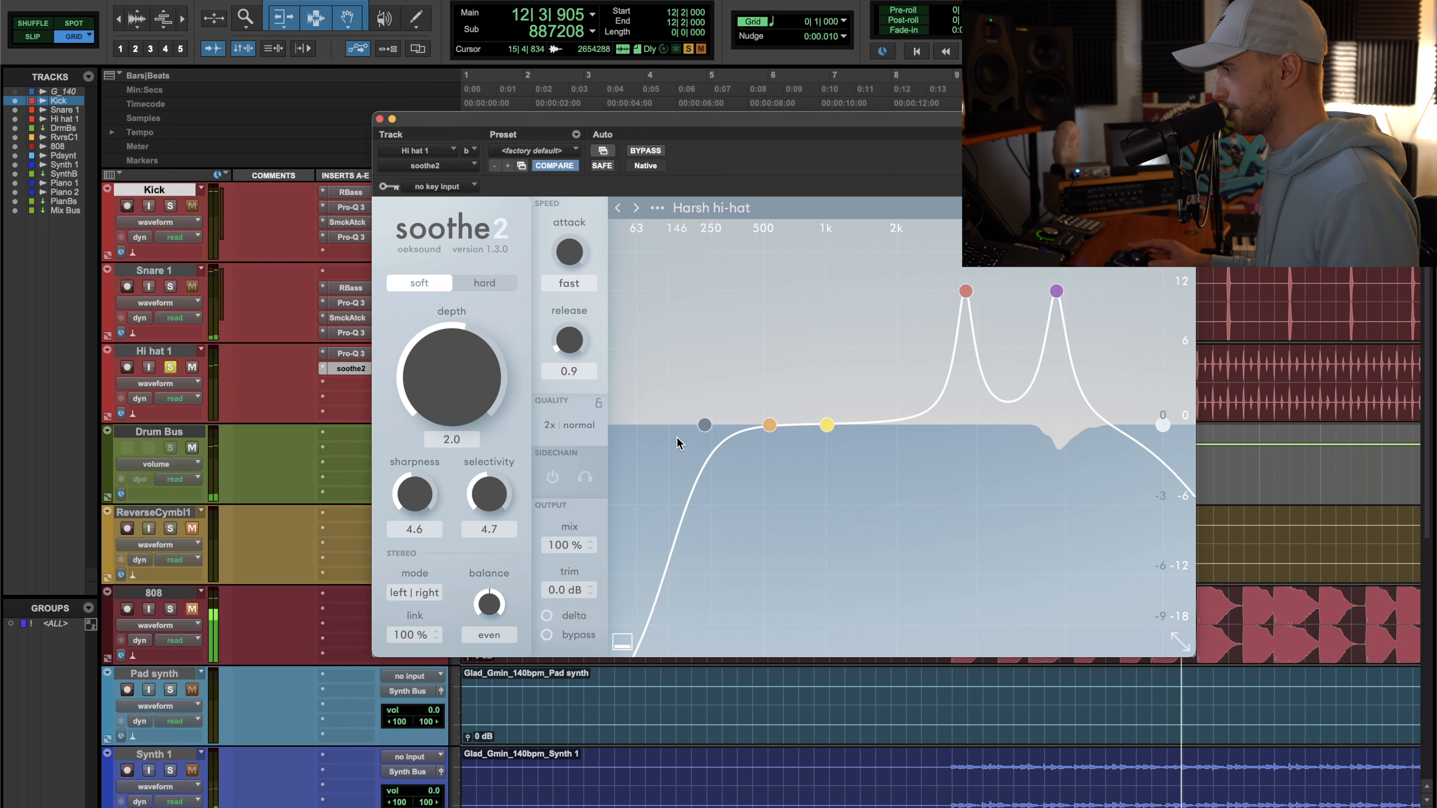
{"action": "left_click_drag", "start_coordinate": [707, 424], "coordinate": [1002, 422]}
{"action": "key", "text": "space"}
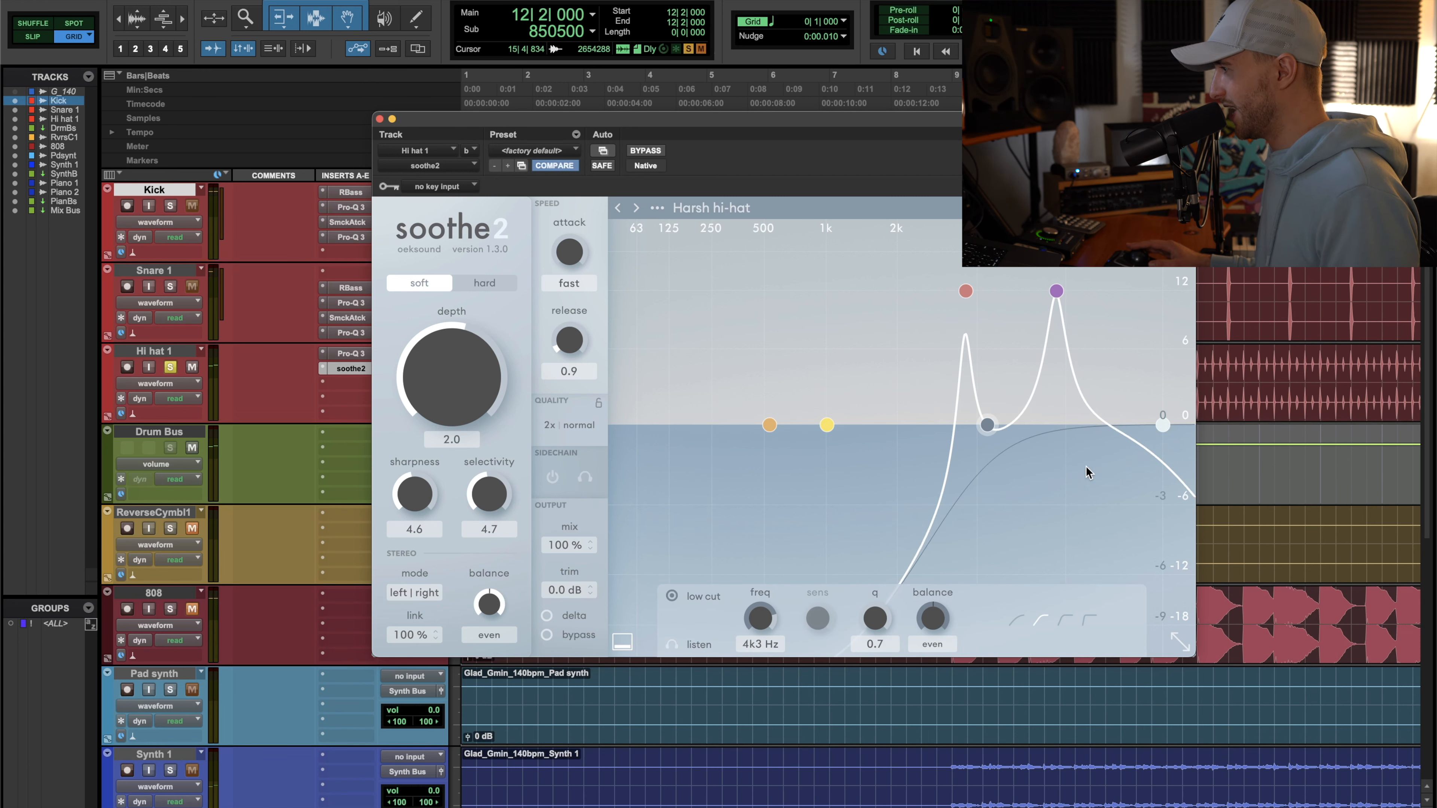
{"action": "key", "text": "space"}
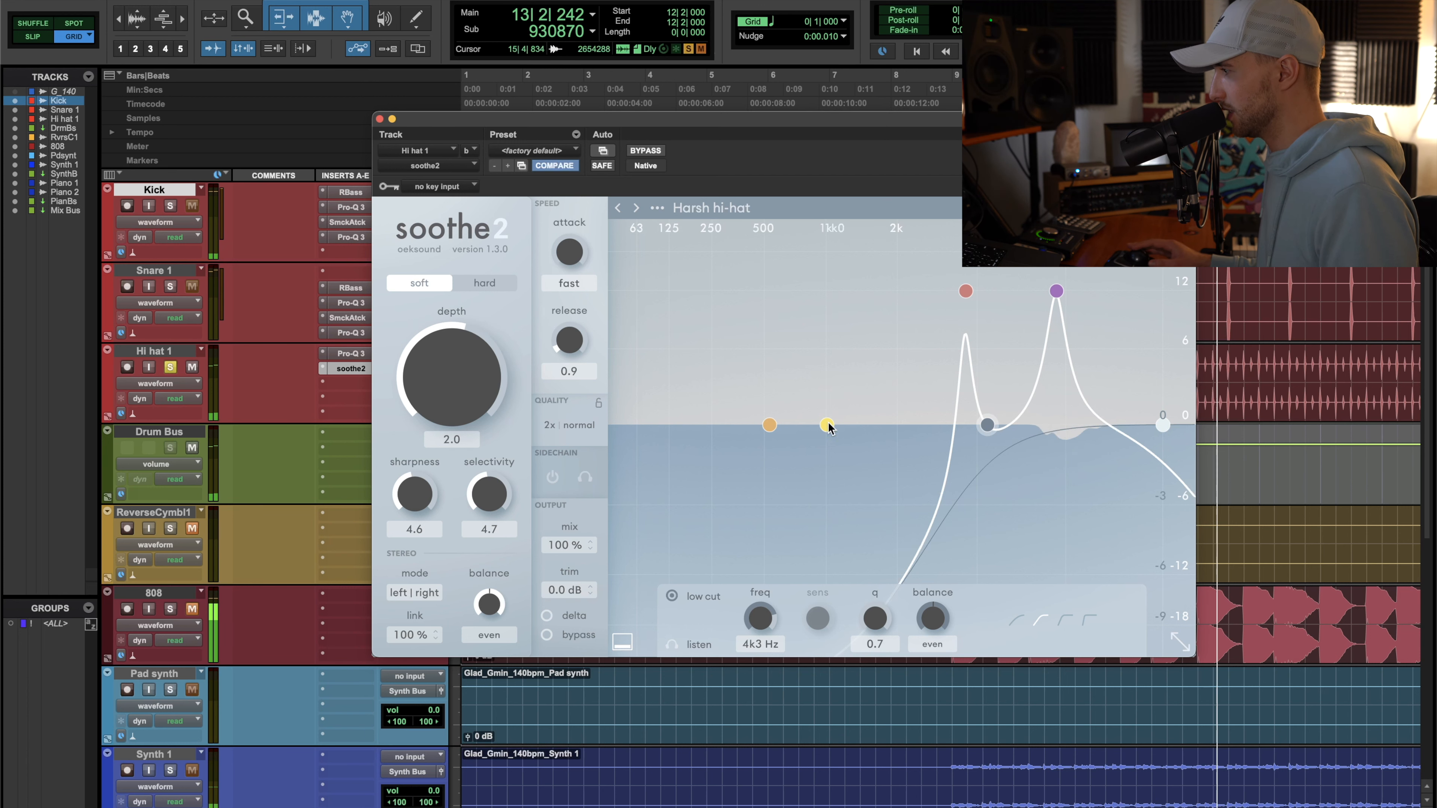
Disable soothe2's band 3, give the low cut its steepest slope and raise it to 6.7 kHz
{"action": "double_click", "coordinate": [966, 290]}
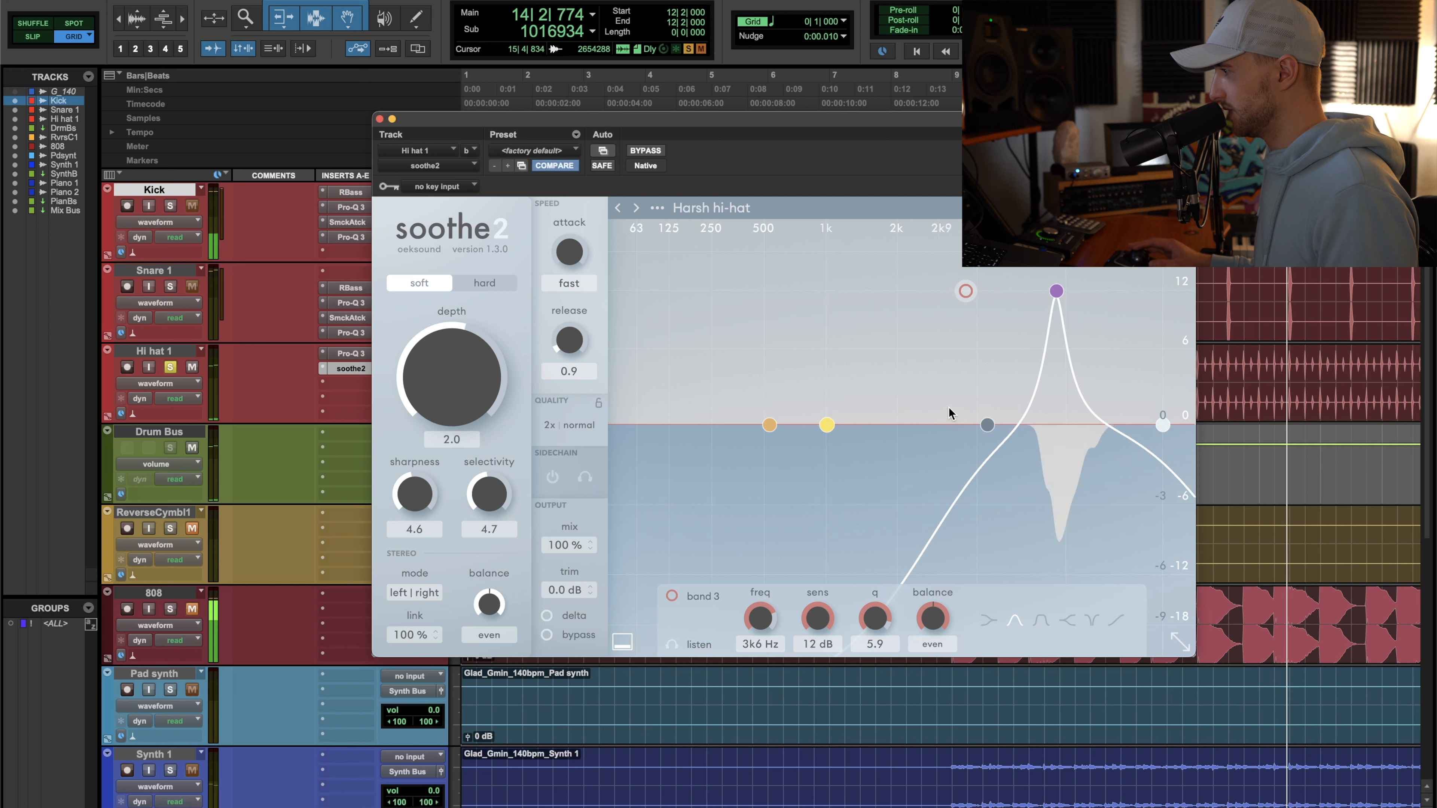
{"action": "right_click", "coordinate": [988, 424]}
{"action": "left_click", "coordinate": [1100, 461]}
{"action": "left_click_drag", "start_coordinate": [987, 424], "coordinate": [1033, 425]}
Give soothe2's high cut its steepest slope, lower it to 8.6 kHz, and shift band 4 and the low cut slightly higher
{"action": "right_click", "coordinate": [1163, 422]}
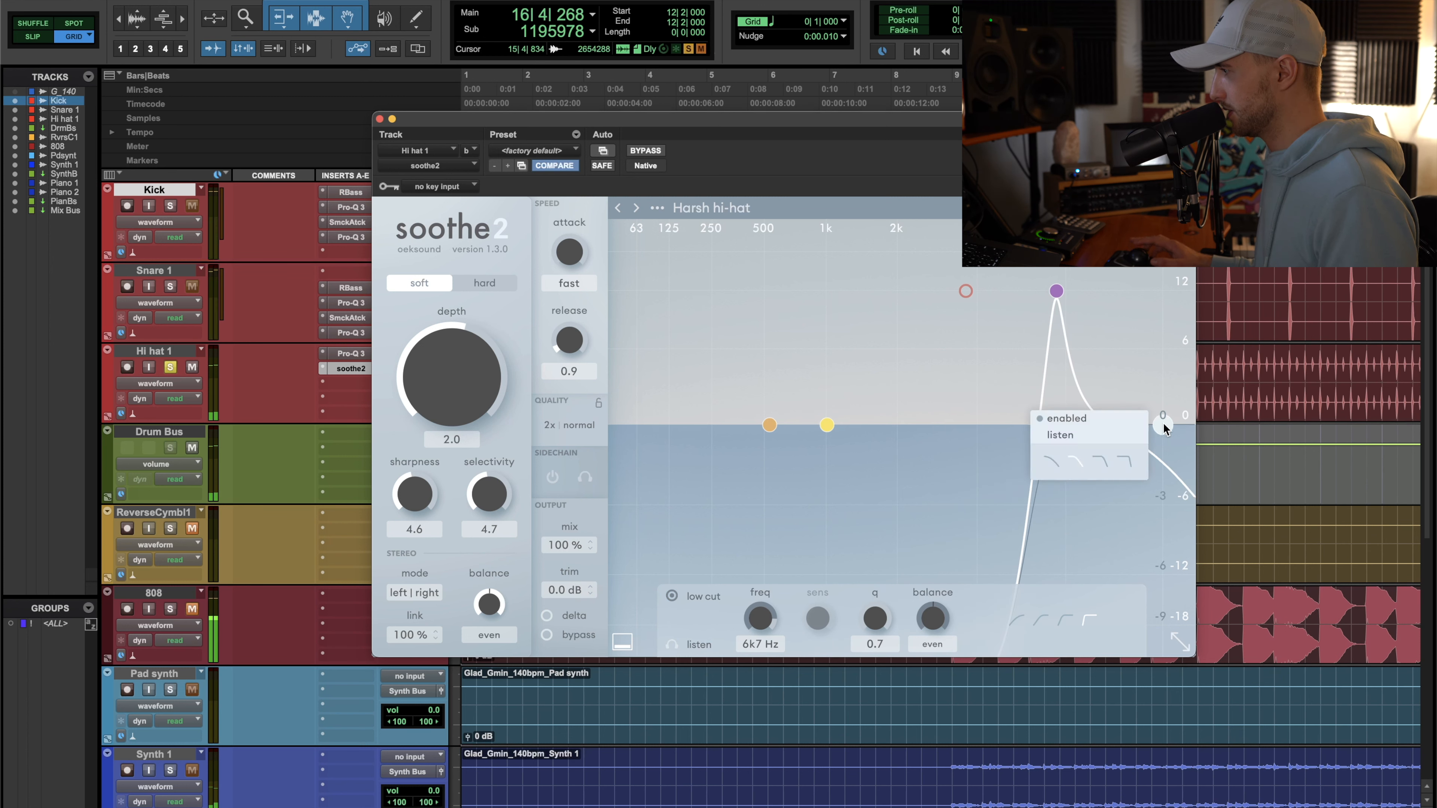
{"action": "left_click_drag", "start_coordinate": [1163, 422], "coordinate": [1082, 428]}
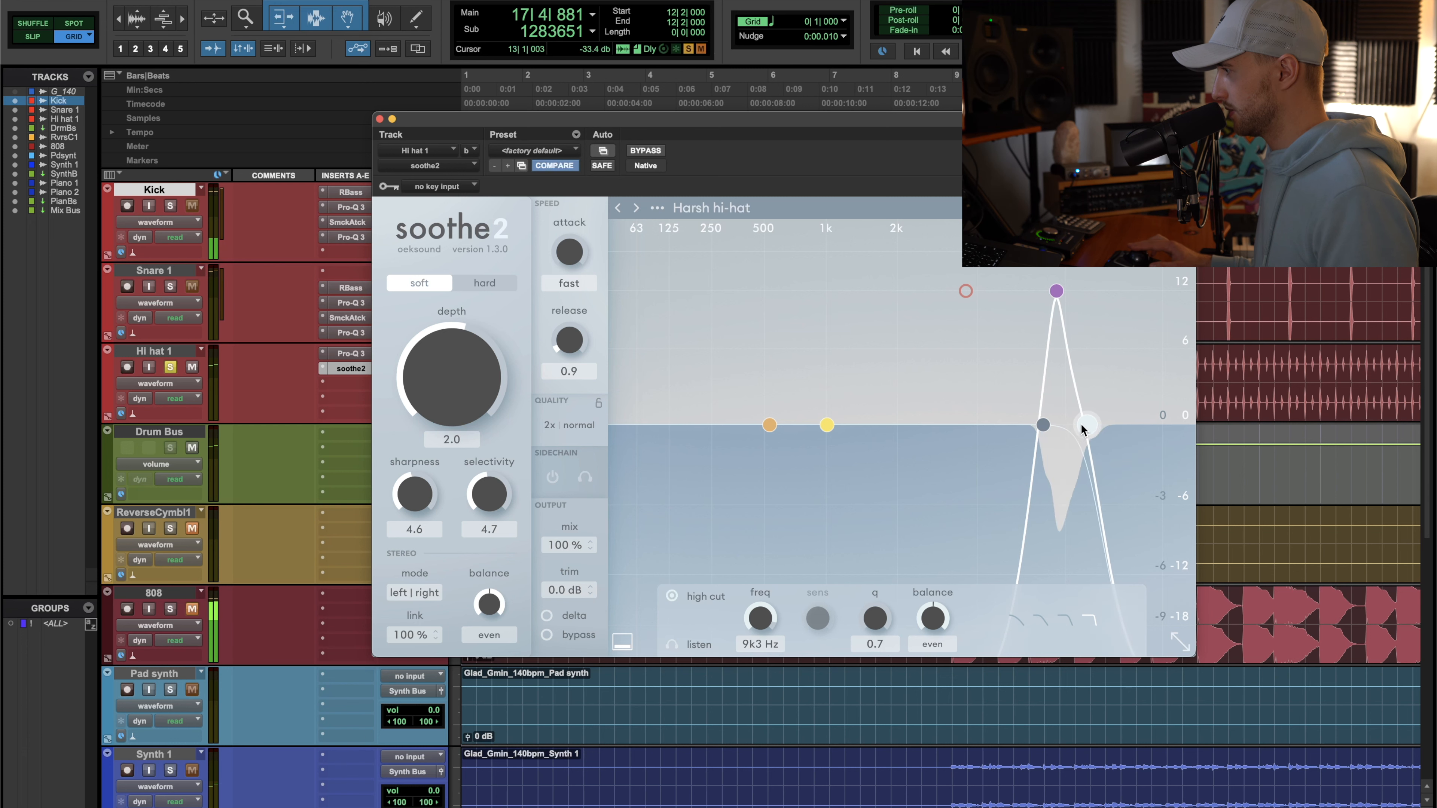
{"action": "left_click_drag", "start_coordinate": [1058, 291], "coordinate": [1073, 287]}
{"action": "left_click_drag", "start_coordinate": [1041, 424], "coordinate": [1059, 424]}
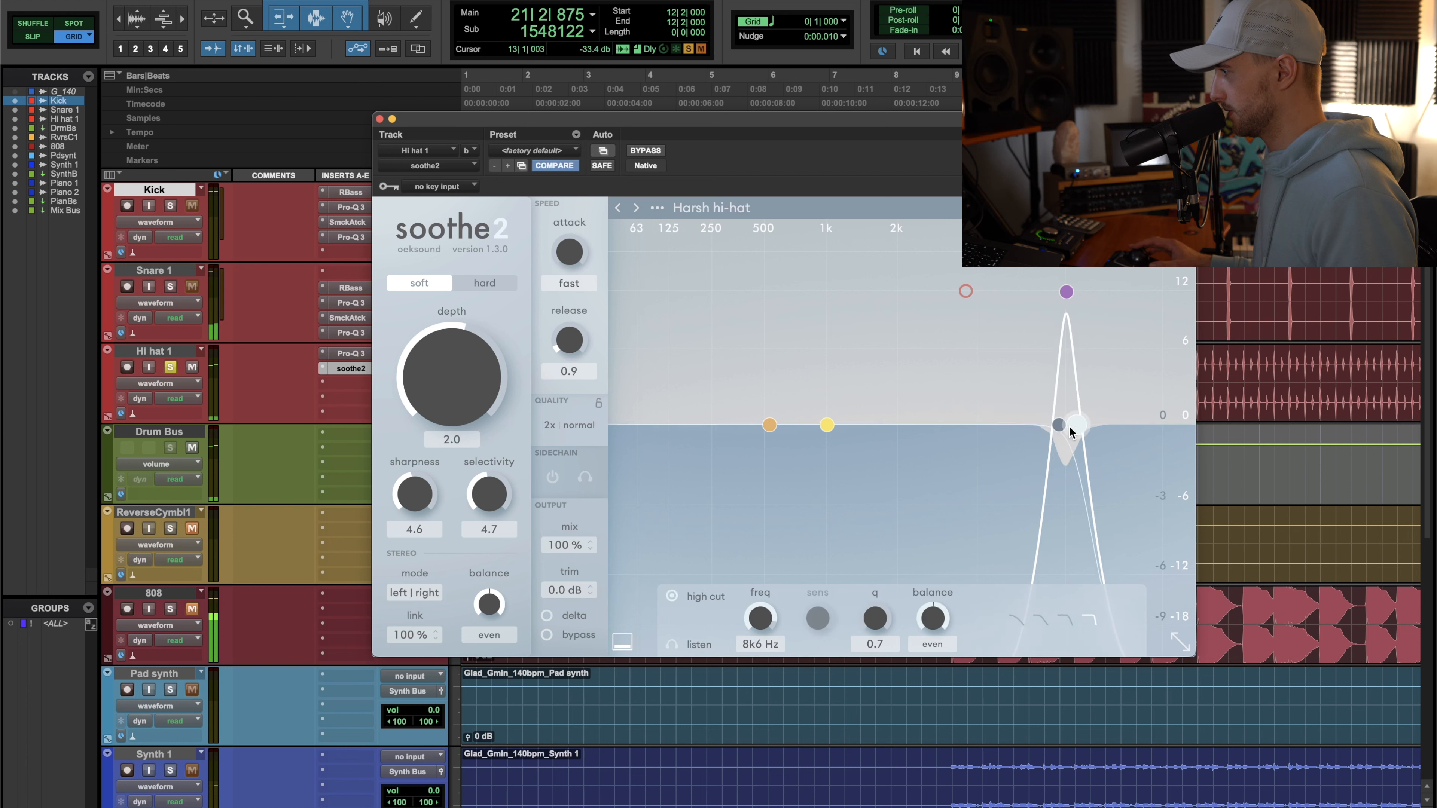
Enable delta monitoring in soothe2 and narrow the processed range to a low cut at 8 kHz and a high cut at 8.2 kHz
{"action": "left_click", "coordinate": [553, 619]}
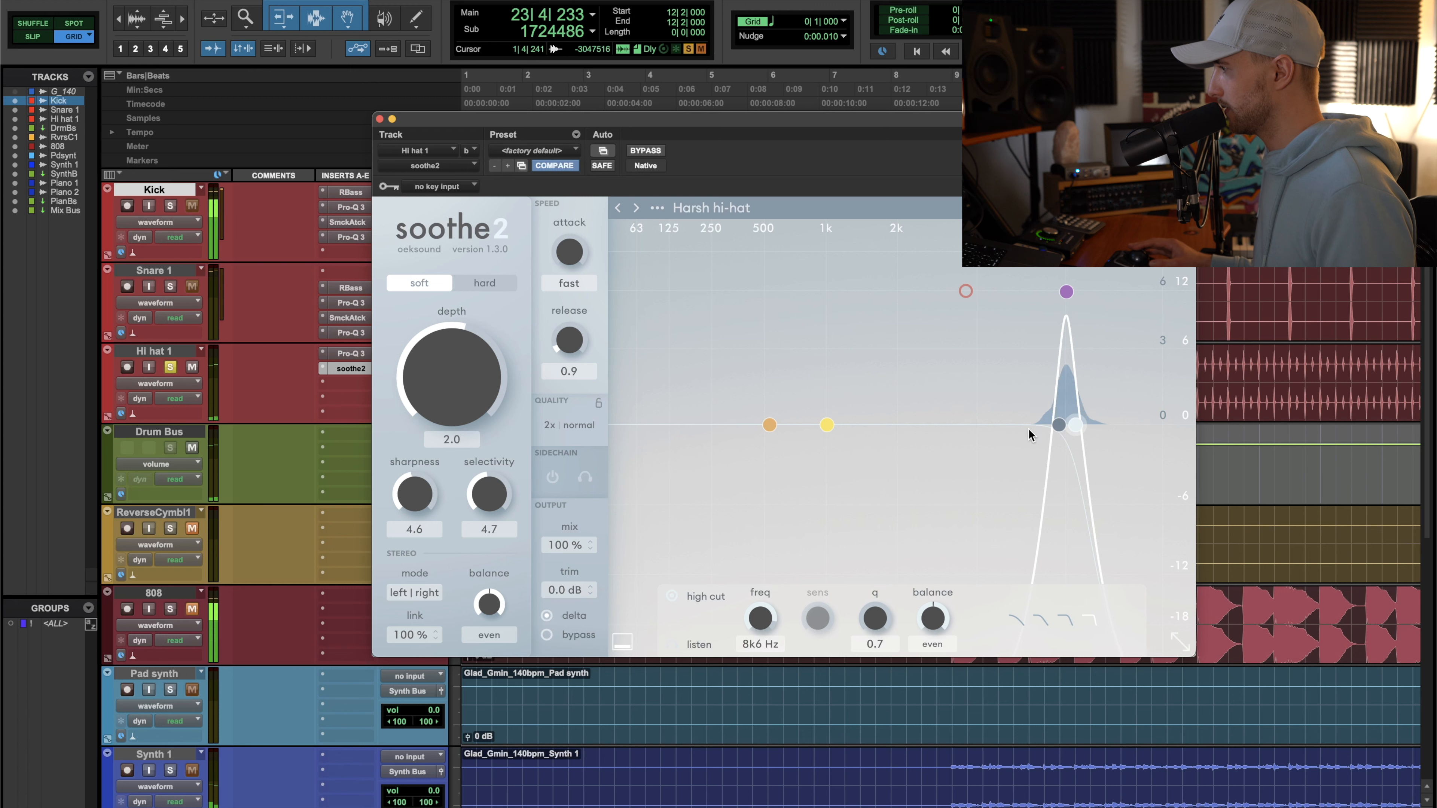
{"action": "left_click", "coordinate": [1060, 425]}
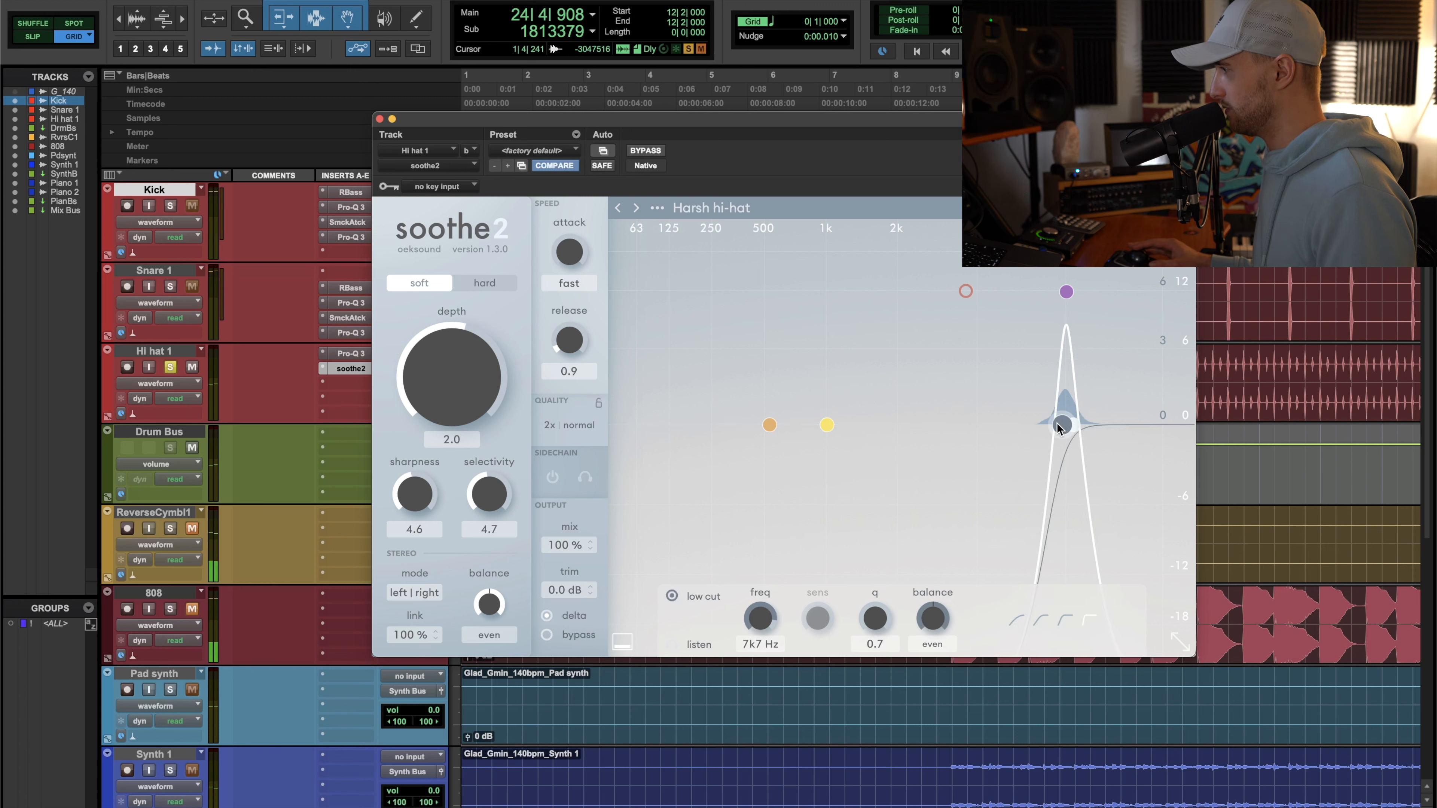
{"action": "left_click", "coordinate": [1073, 425]}
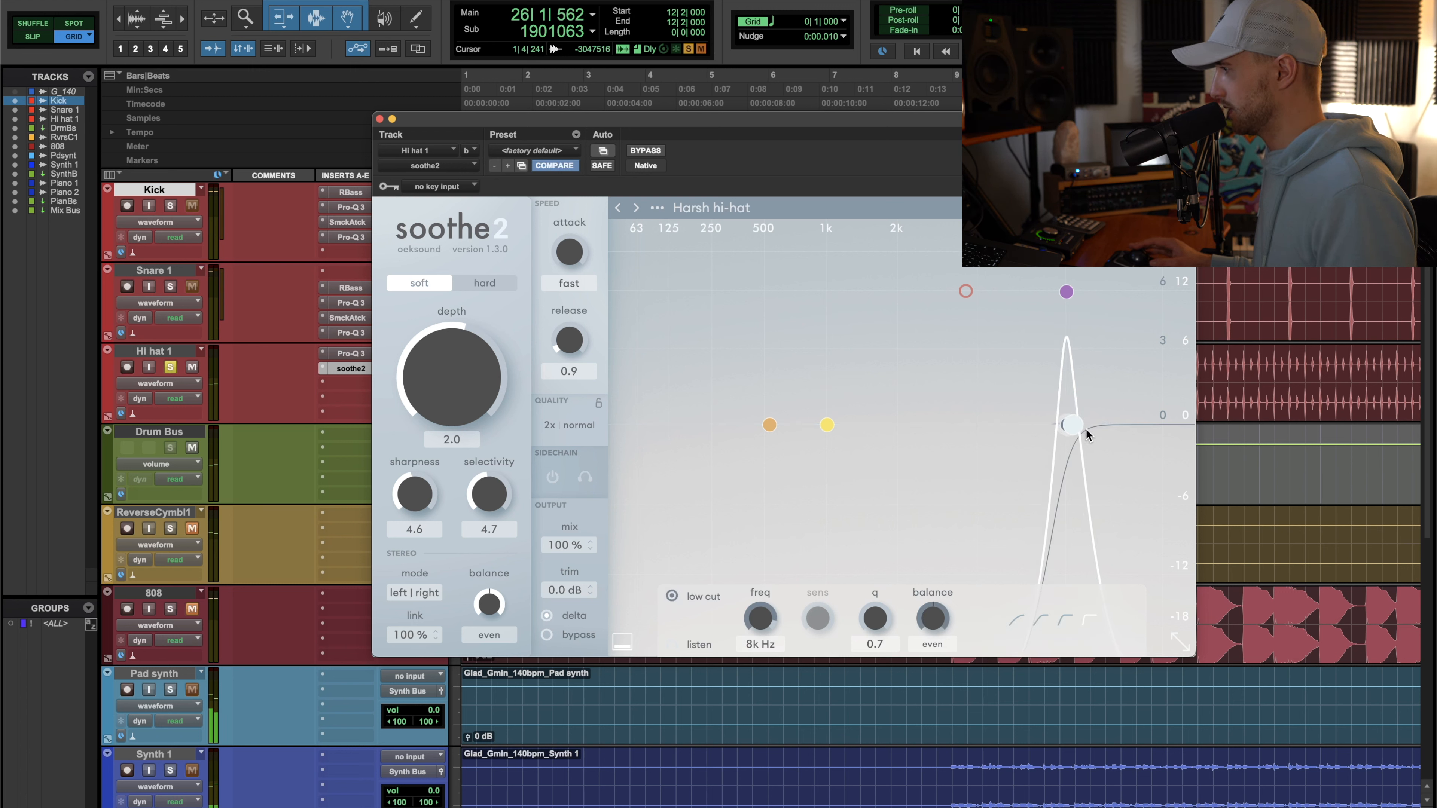
{"action": "left_click_drag", "start_coordinate": [1078, 426], "coordinate": [1079, 426]}
Set soothe2's depth to 3.6 and sharpness to 8.1 while listening to the delta signal
{"action": "left_click_drag", "start_coordinate": [414, 518], "coordinate": [417, 508]}
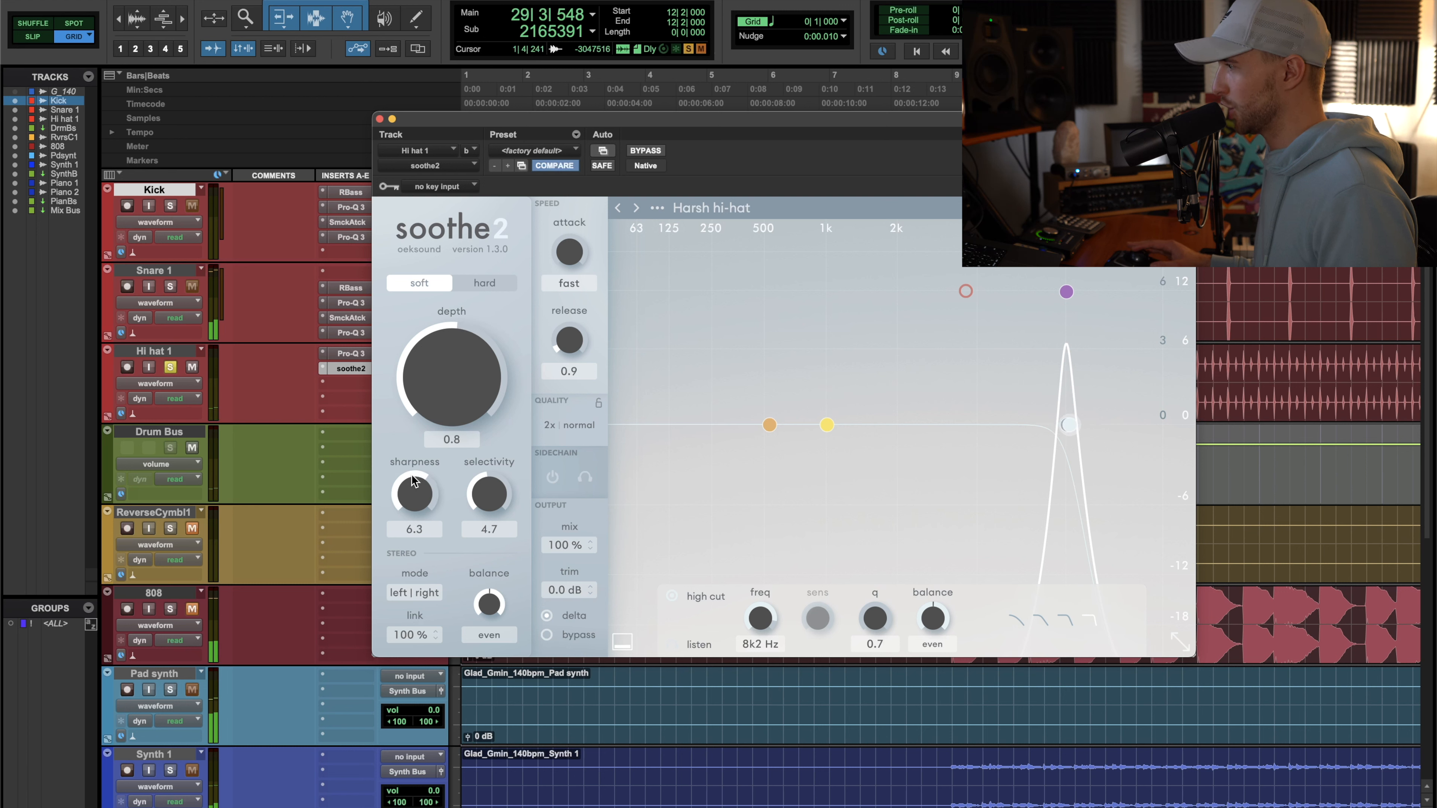
{"action": "mouse_move", "coordinate": [422, 439]}
{"action": "left_mouse_down"}
{"action": "mouse_move", "coordinate": [421, 483]}
{"action": "mouse_move", "coordinate": [425, 436]}
{"action": "left_mouse_up"}
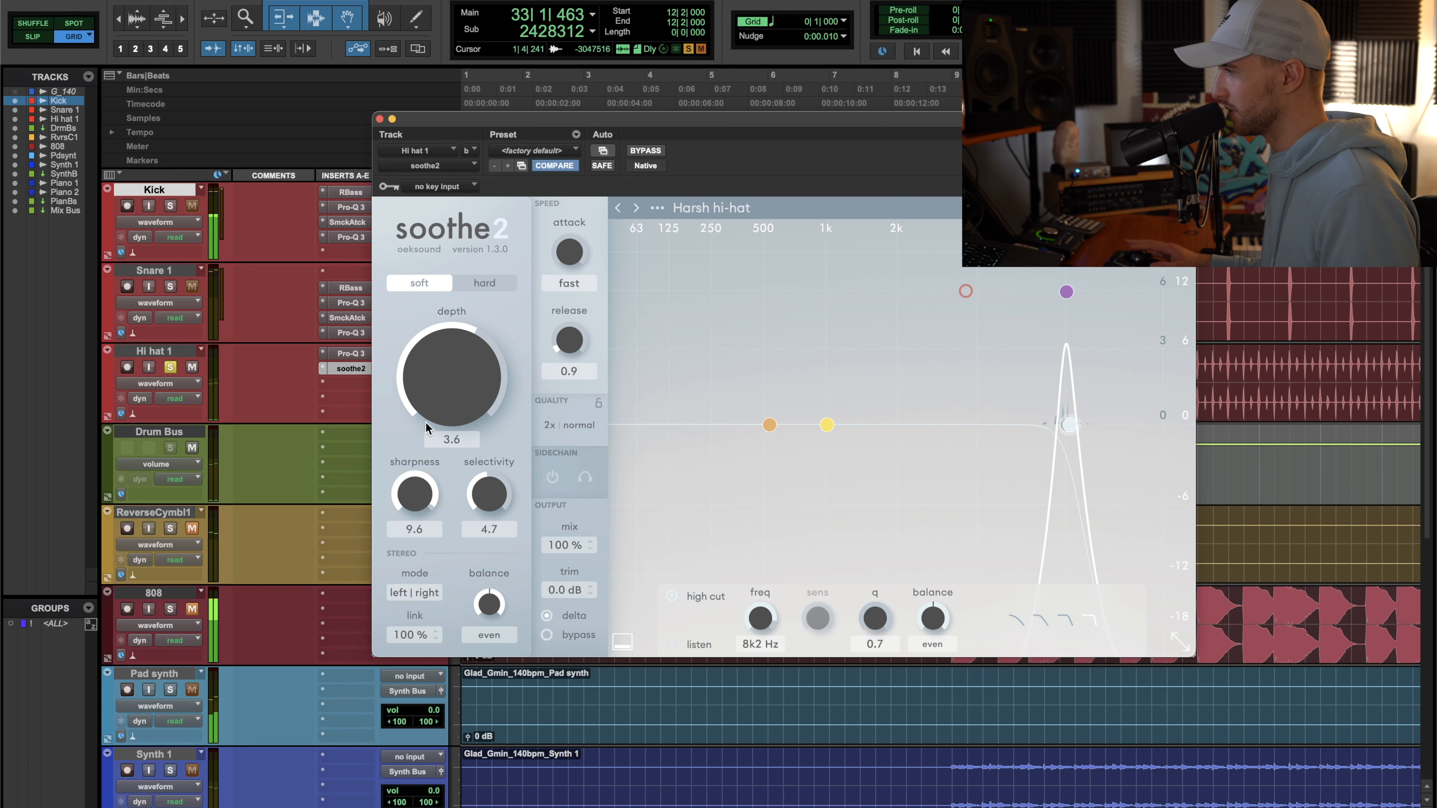
{"action": "left_click_drag", "start_coordinate": [425, 428], "coordinate": [429, 509]}
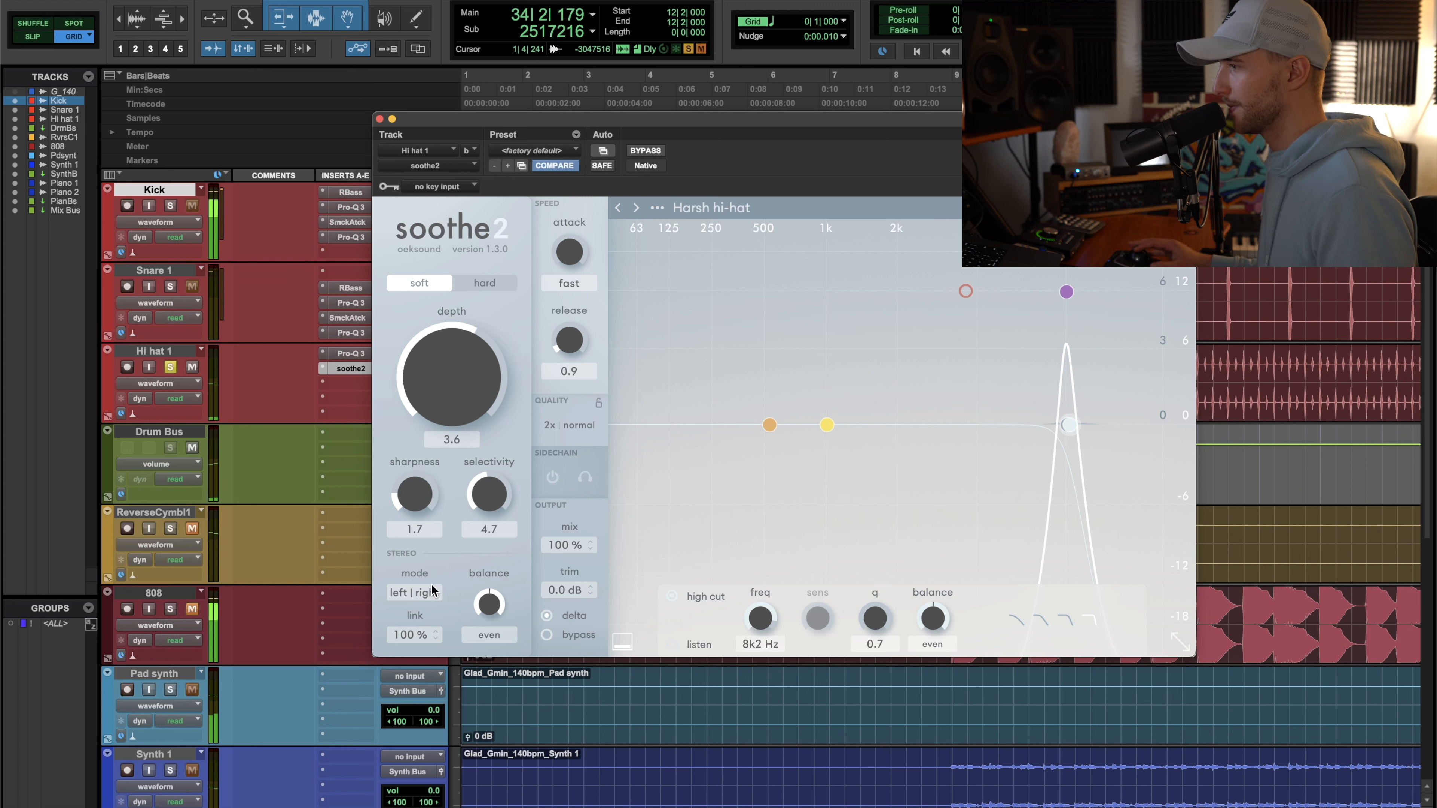
{"action": "left_click_drag", "start_coordinate": [432, 590], "coordinate": [422, 478]}
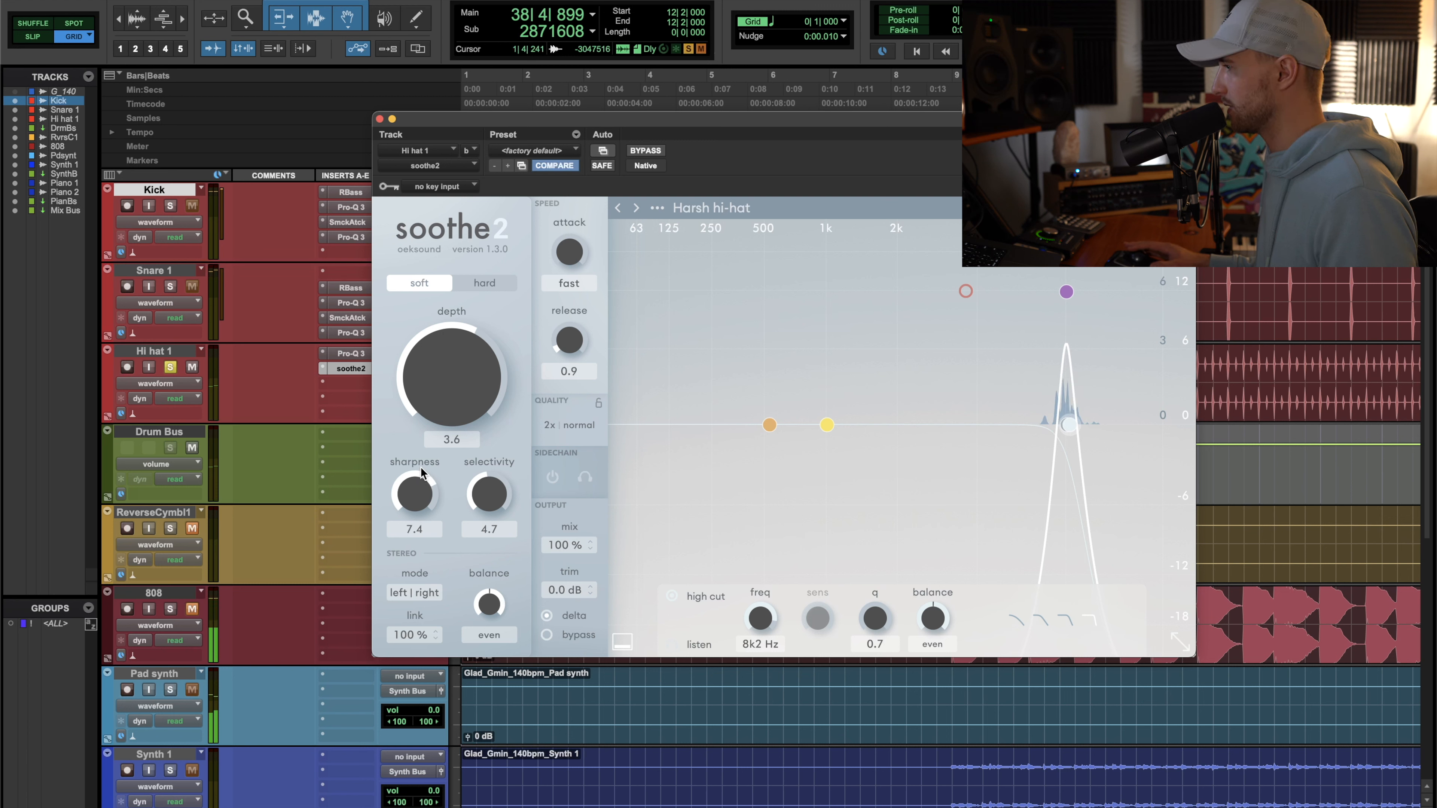
{"action": "left_click_drag", "start_coordinate": [423, 465], "coordinate": [426, 458]}
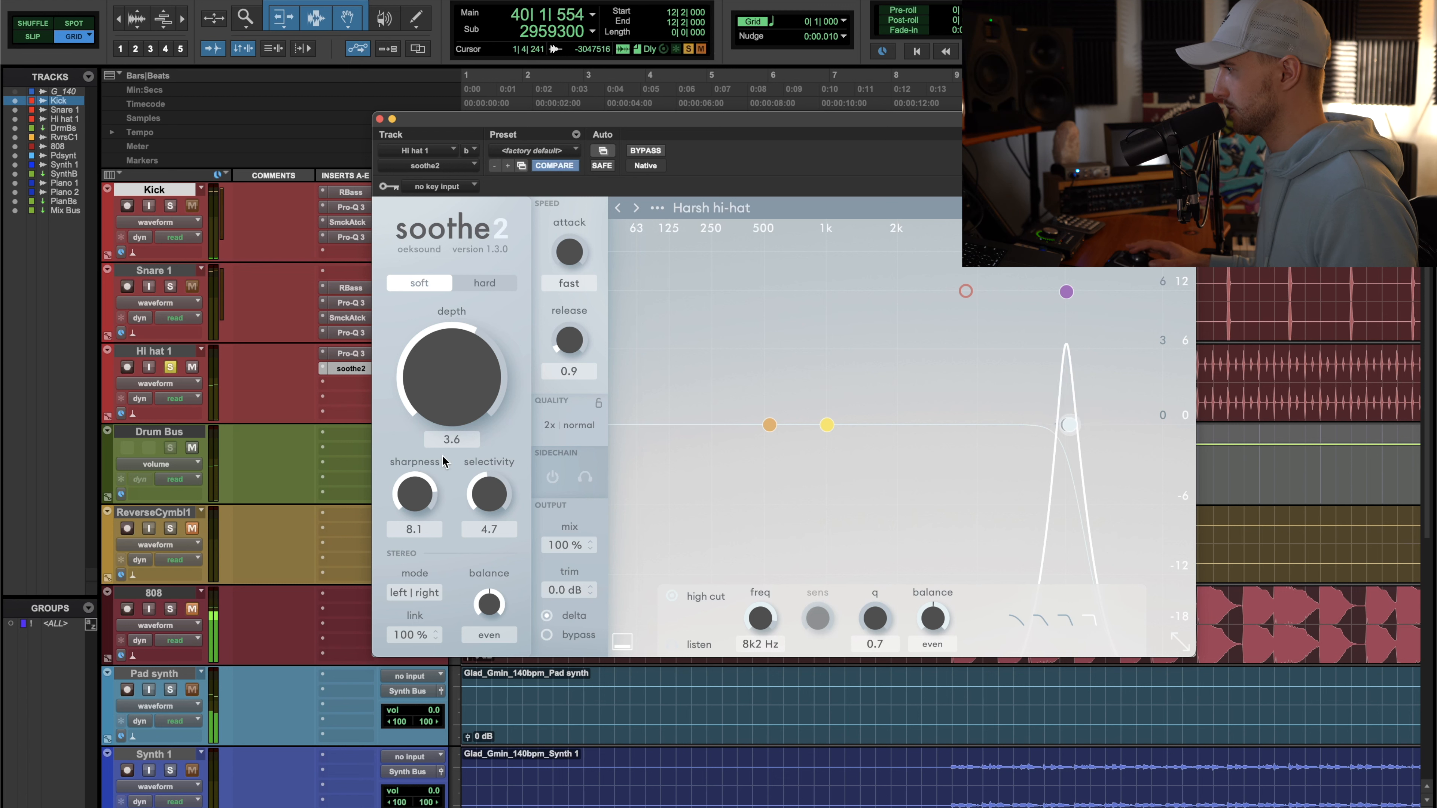
Move soothe2's low cut below 7.4 kHz, the high cut to 7.9 kHz and band 4 to 7.7 kHz, then turn off delta monitoring
{"action": "left_click_drag", "start_coordinate": [1067, 424], "coordinate": [1052, 424]}
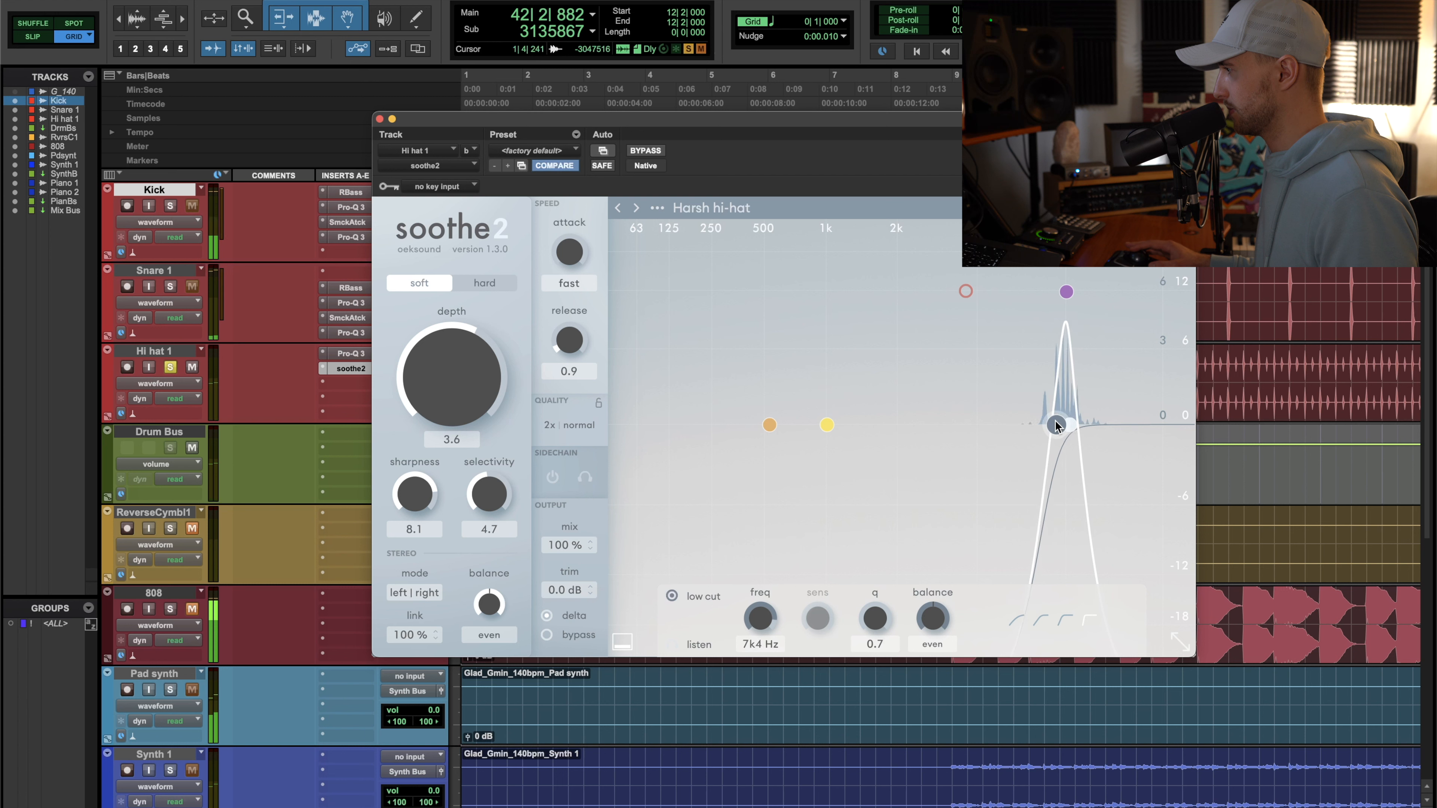
{"action": "left_click_drag", "start_coordinate": [1068, 424], "coordinate": [1065, 428]}
{"action": "left_click", "coordinate": [1068, 427]}
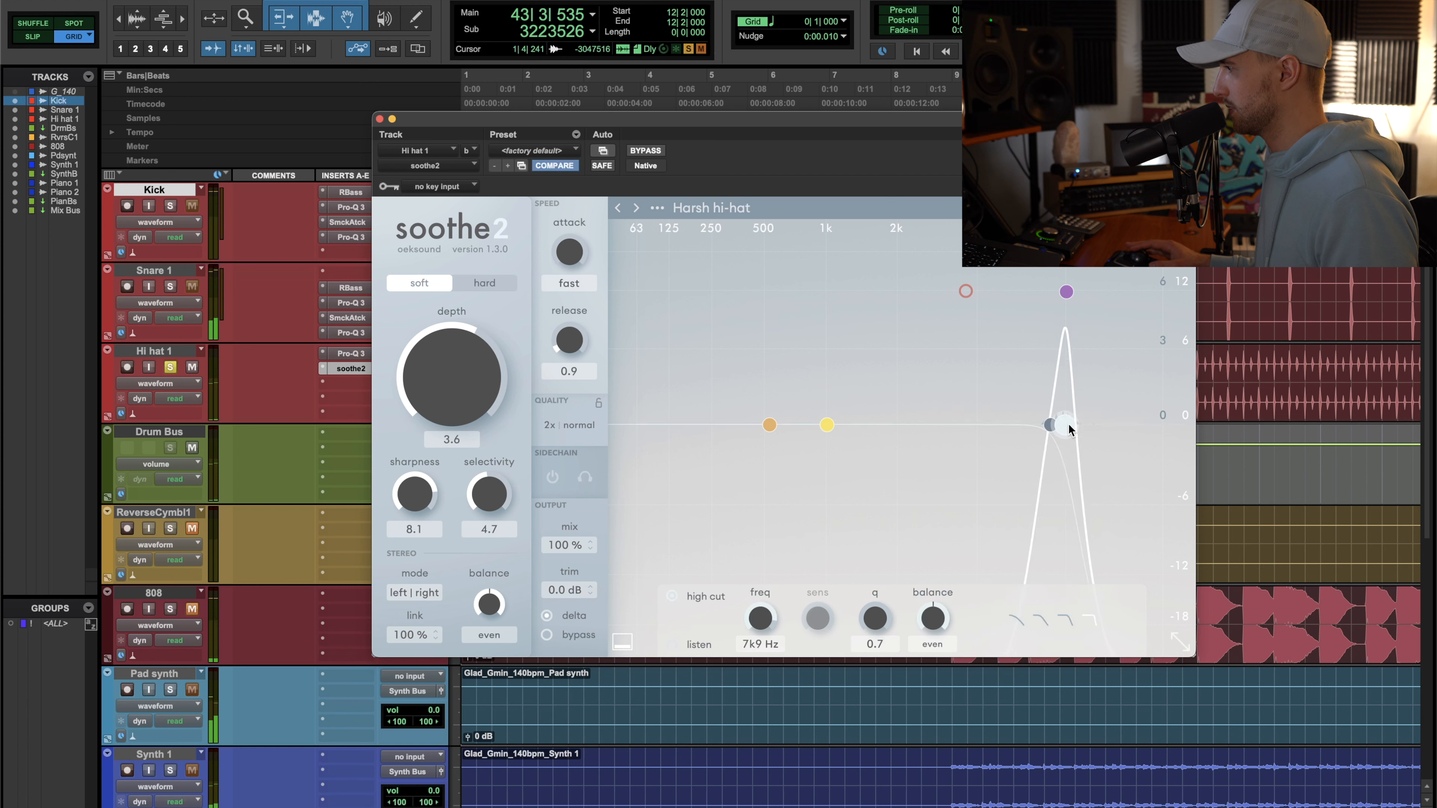
{"action": "mouse_move", "coordinate": [1067, 292]}
{"action": "left_mouse_down"}
{"action": "mouse_move", "coordinate": [1057, 279]}
{"action": "mouse_move", "coordinate": [1061, 290]}
{"action": "left_mouse_up"}
{"action": "key", "text": "space"}
{"action": "left_click", "coordinate": [547, 616]}
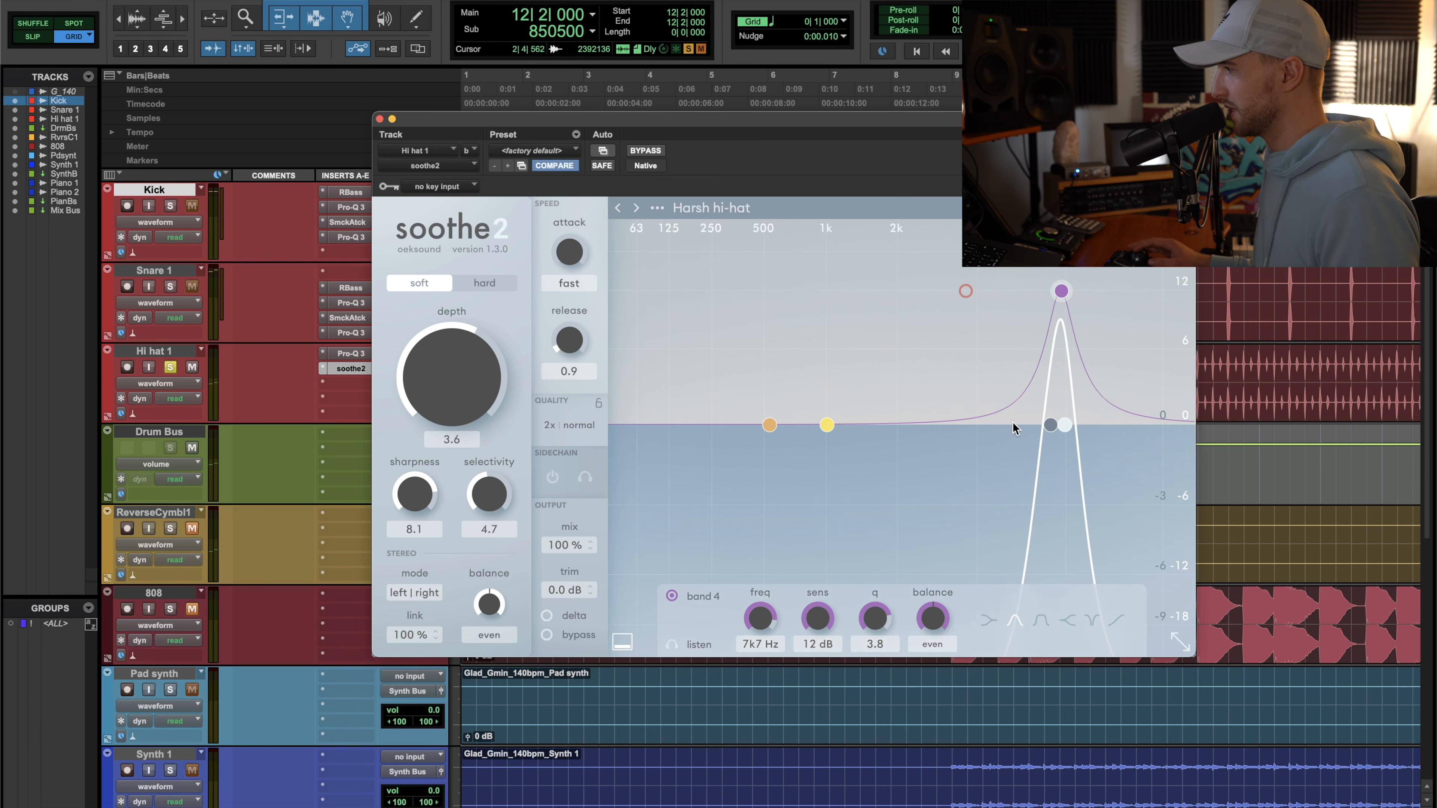
Play the soloed hi-hat with soothe2 bypassed and active to compare its sound
{"action": "key", "text": "space"}
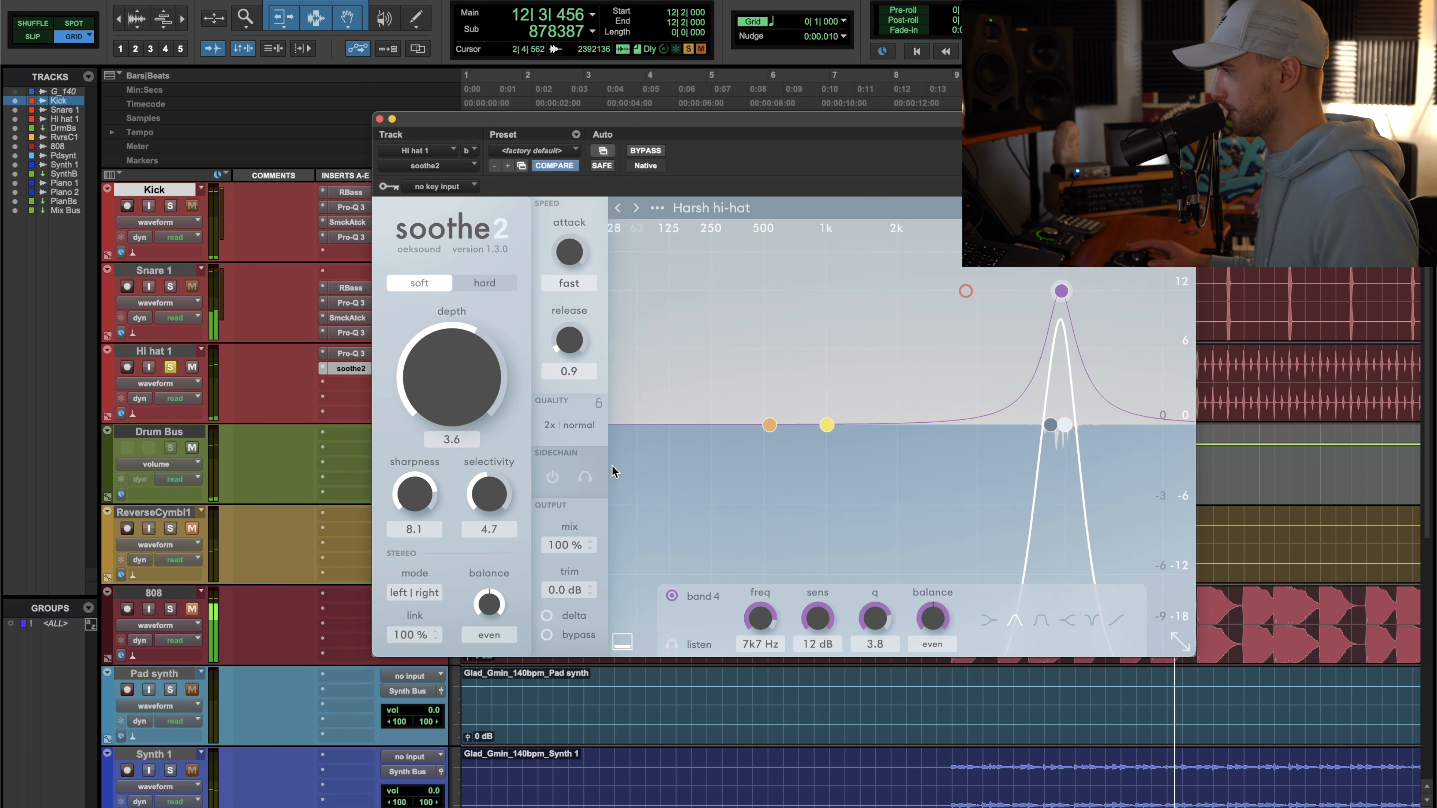
{"action": "key", "text": "space"}
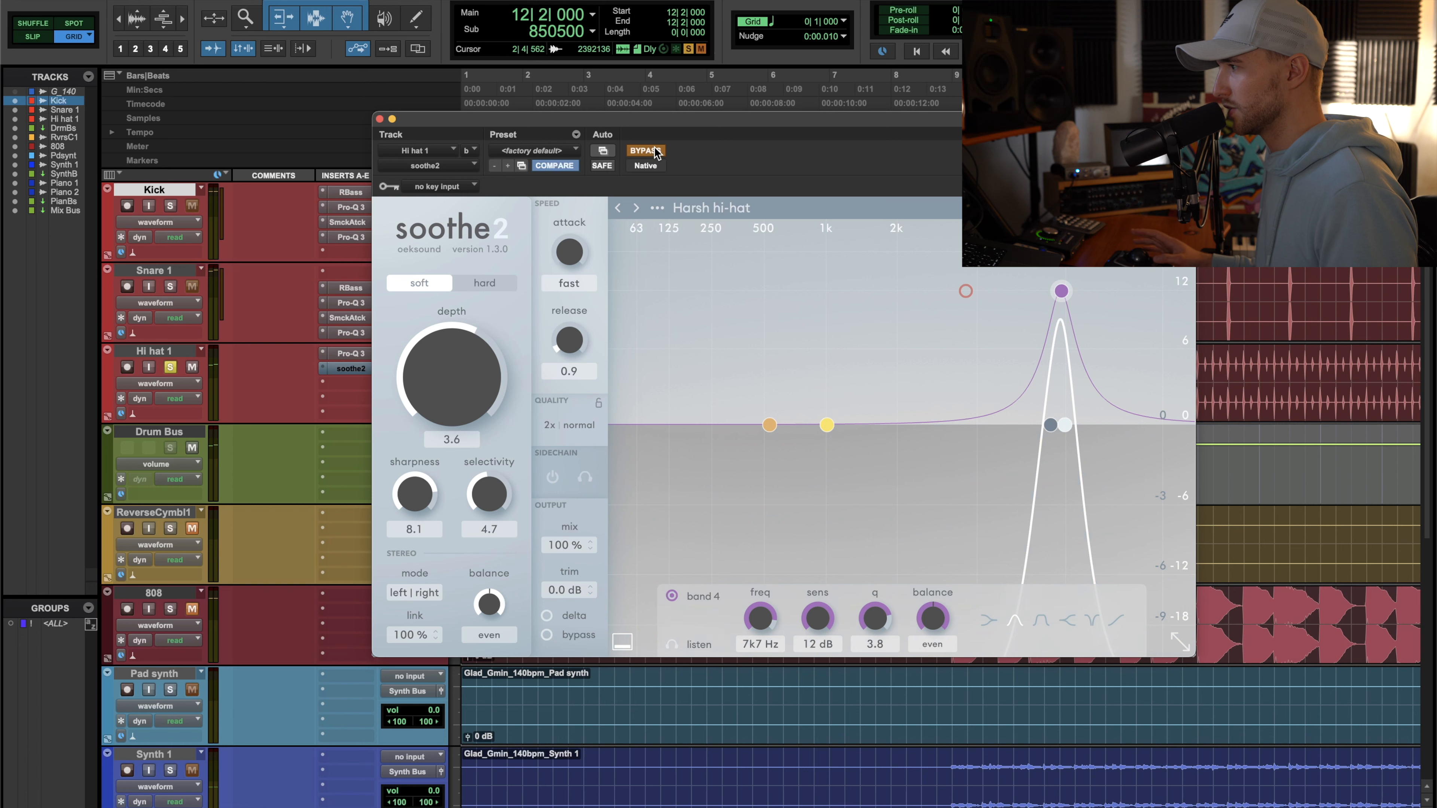
{"action": "key", "text": "space"}
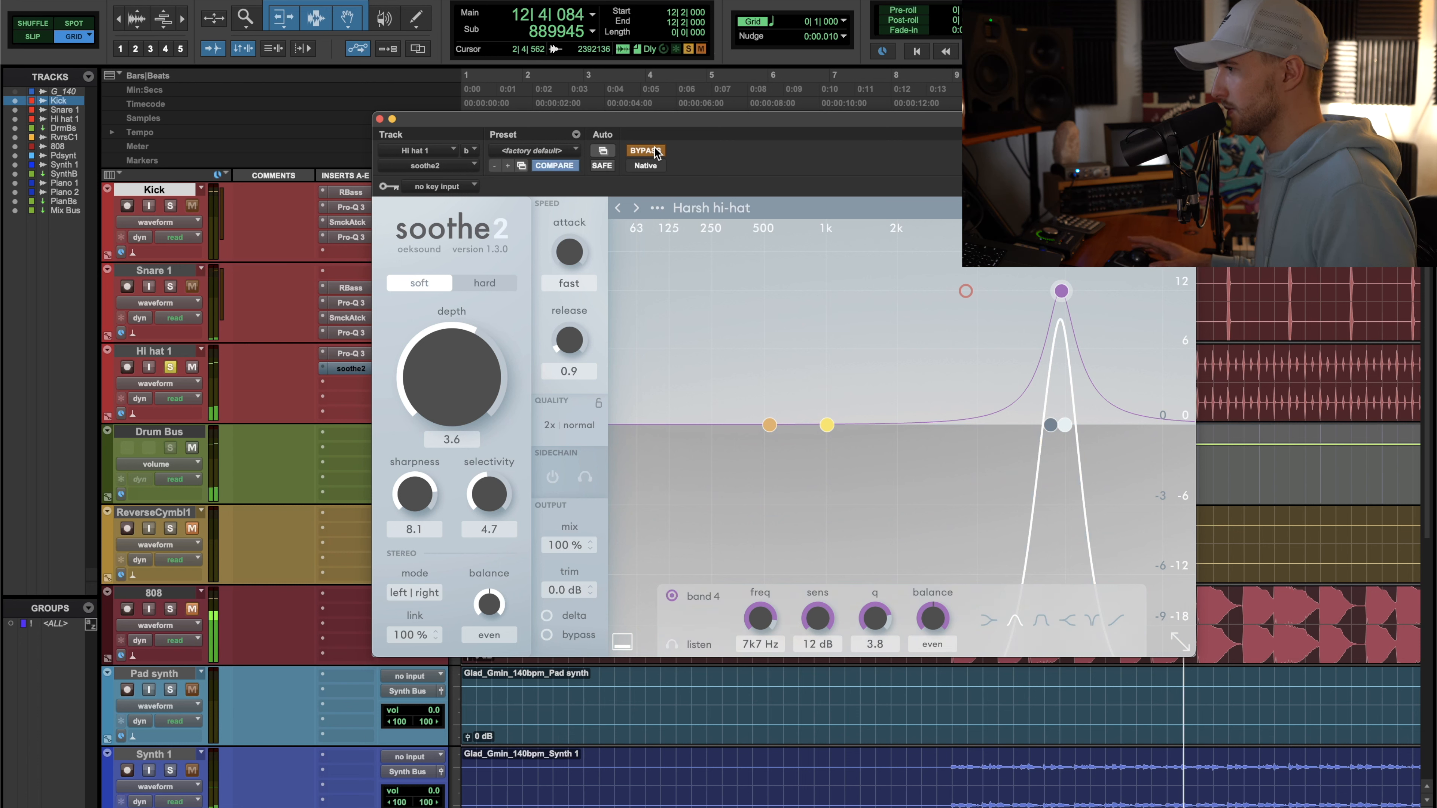
{"action": "left_click", "coordinate": [654, 151]}
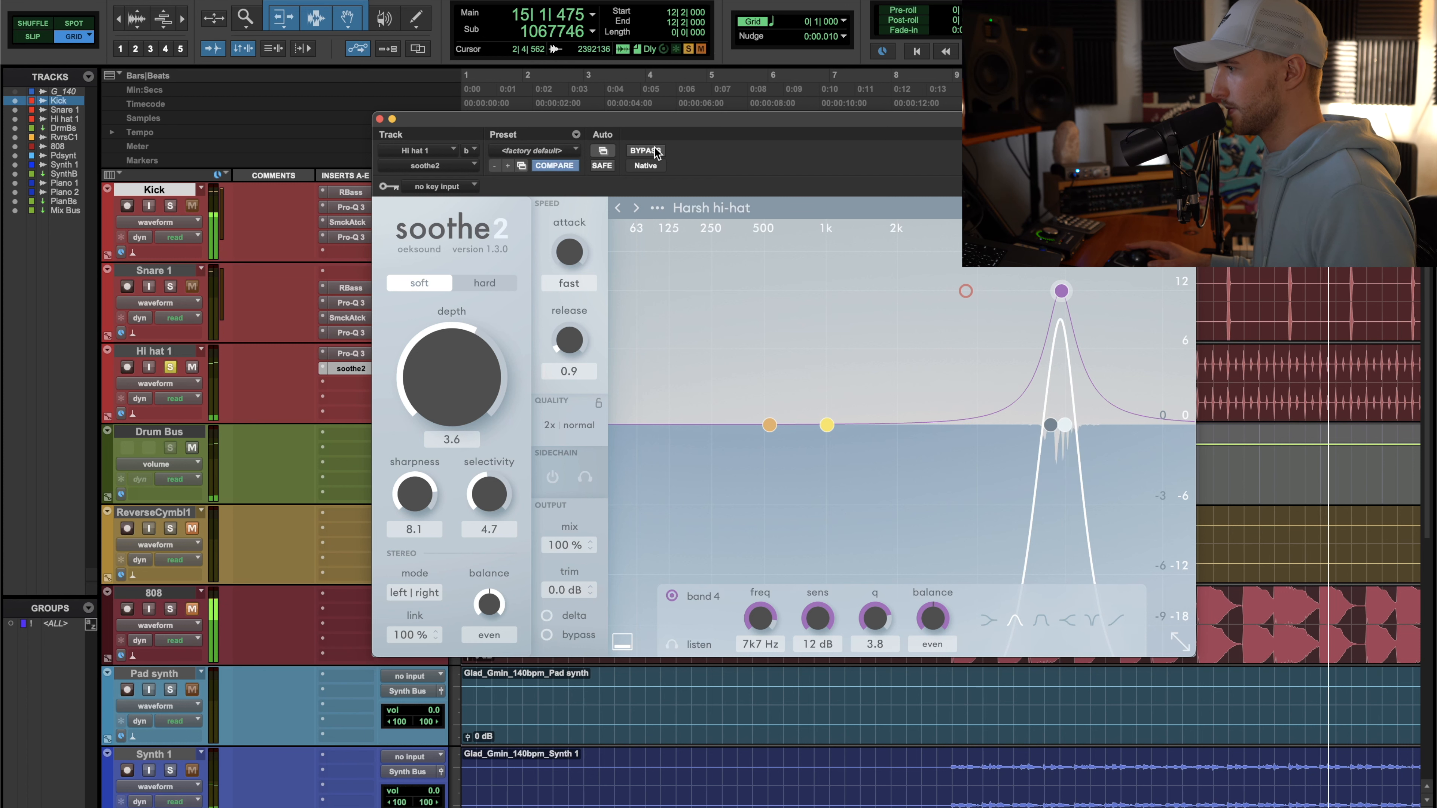
{"action": "key", "text": "space"}
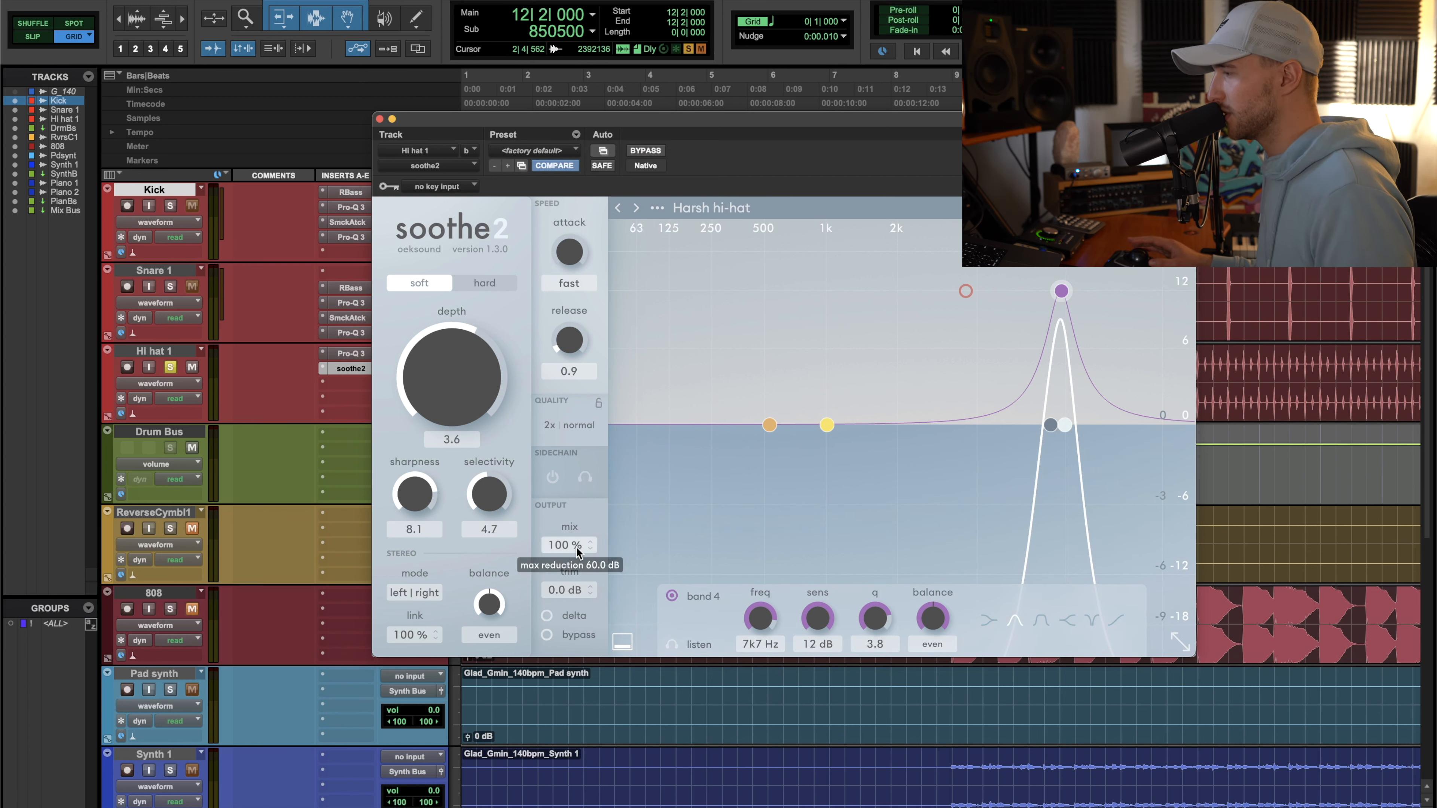
Reduce soothe2's mix to 58% while playing the hi-hat, and close the plug-in
{"action": "mouse_move", "coordinate": [577, 552]}
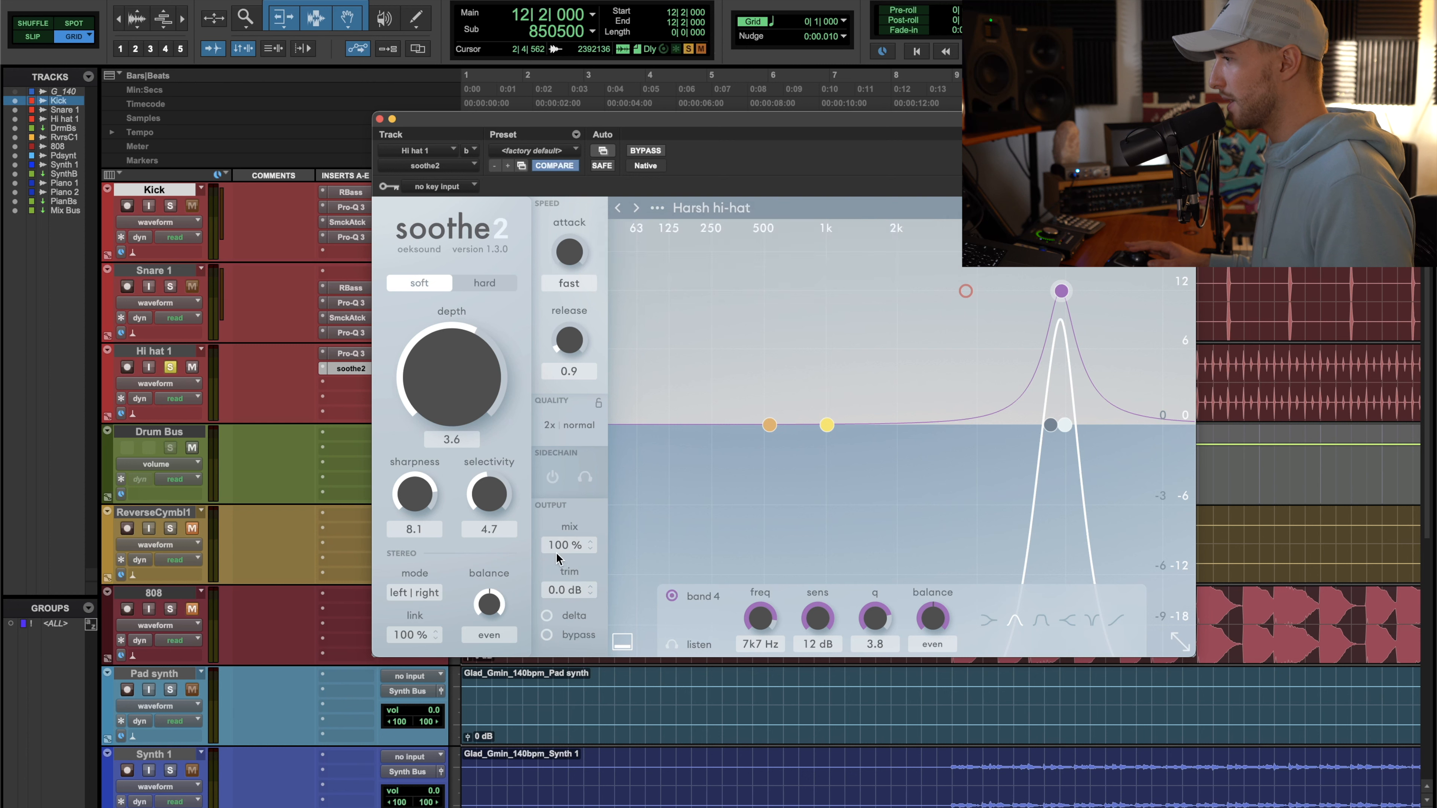
{"action": "key", "text": "space"}
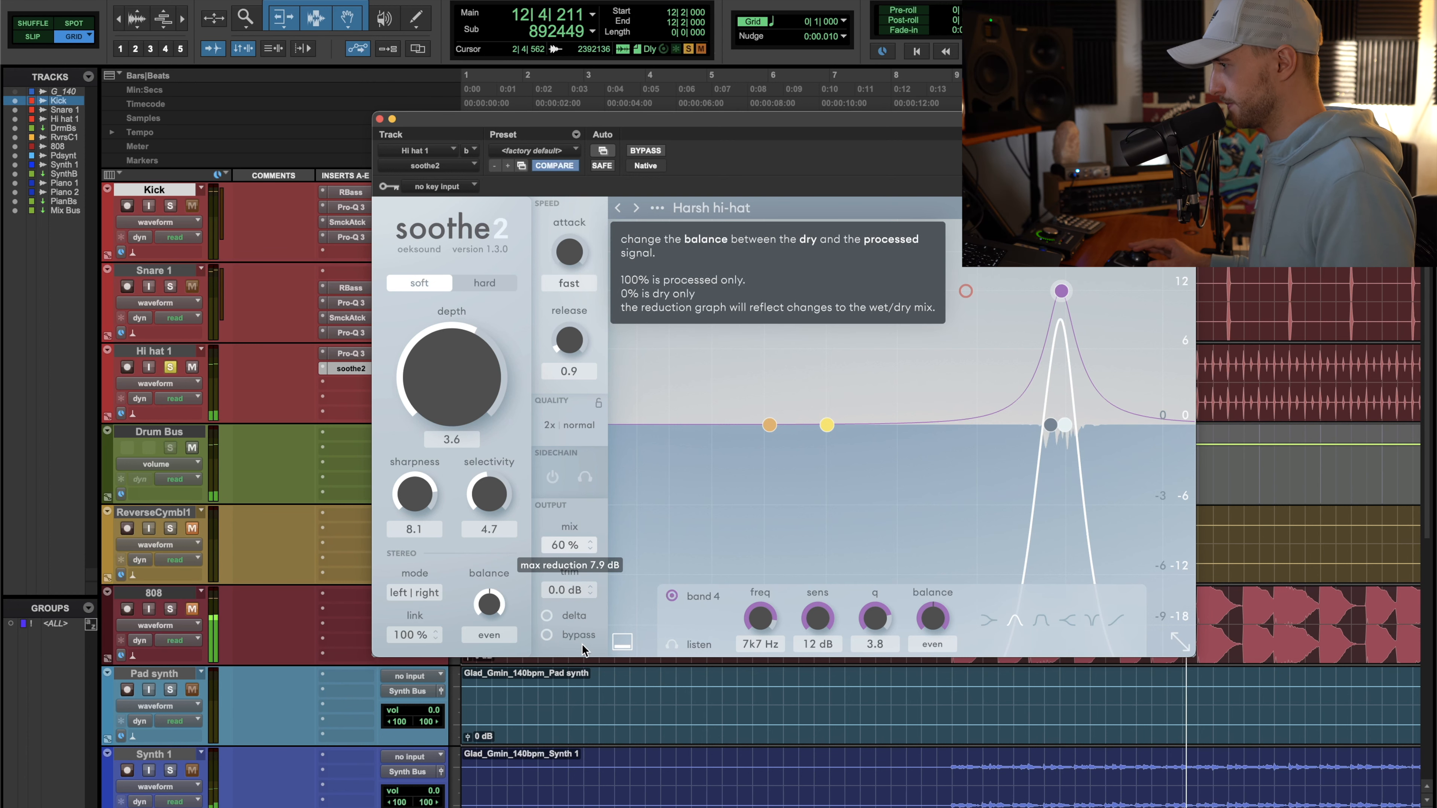
{"action": "left_click_drag", "start_coordinate": [582, 645], "coordinate": [562, 488]}
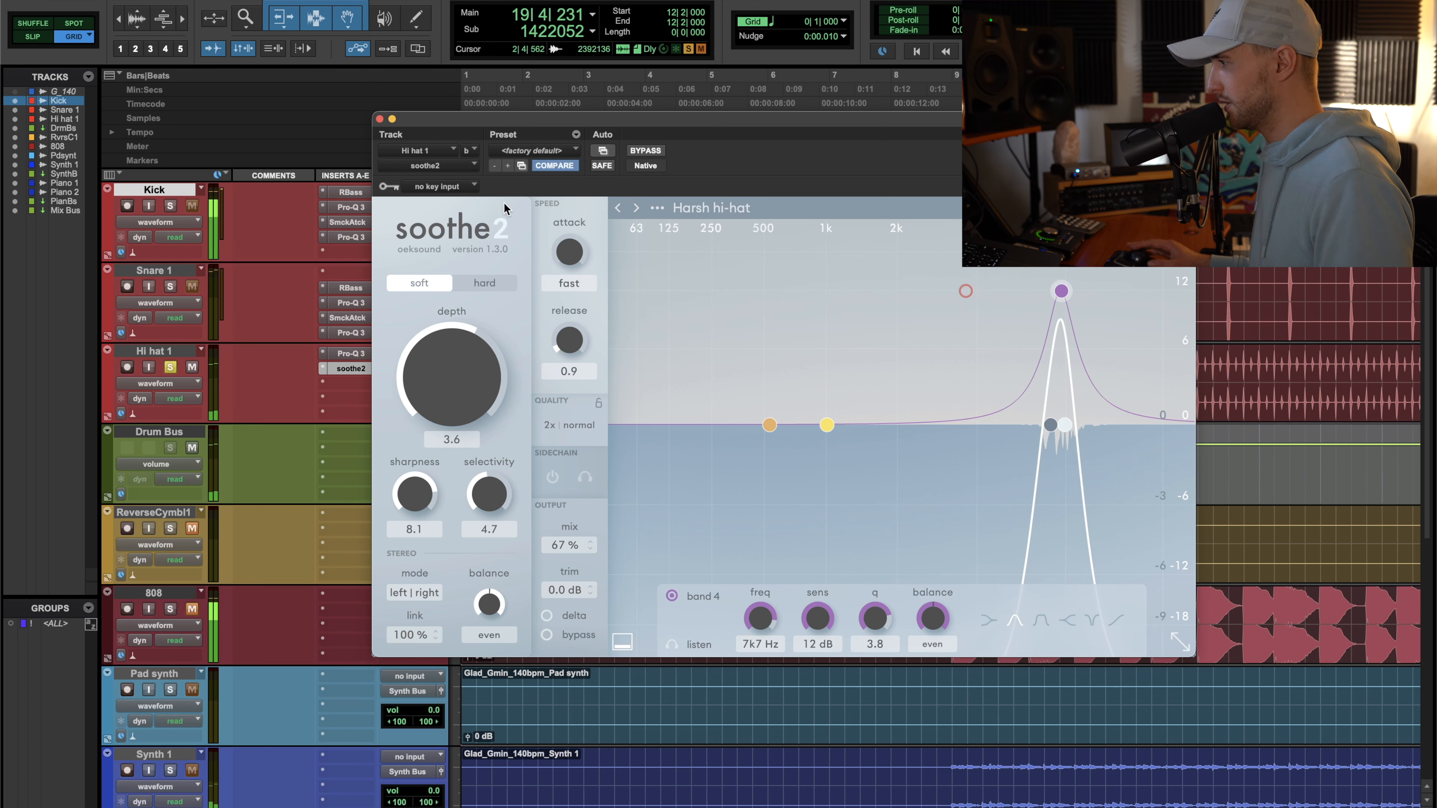
{"action": "left_click_drag", "start_coordinate": [588, 547], "coordinate": [573, 534]}
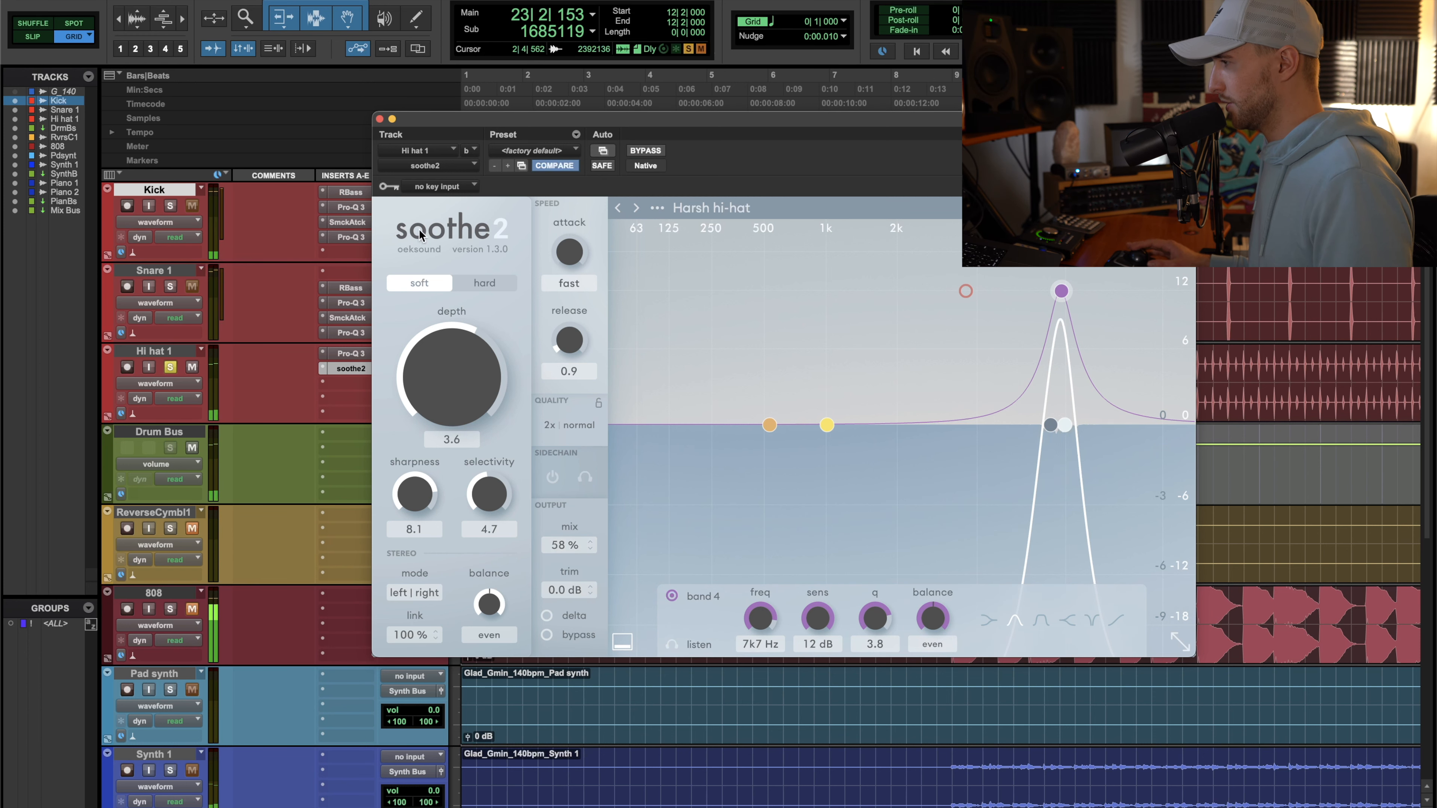
{"action": "key", "text": "space"}
{"action": "left_click", "coordinate": [379, 120]}
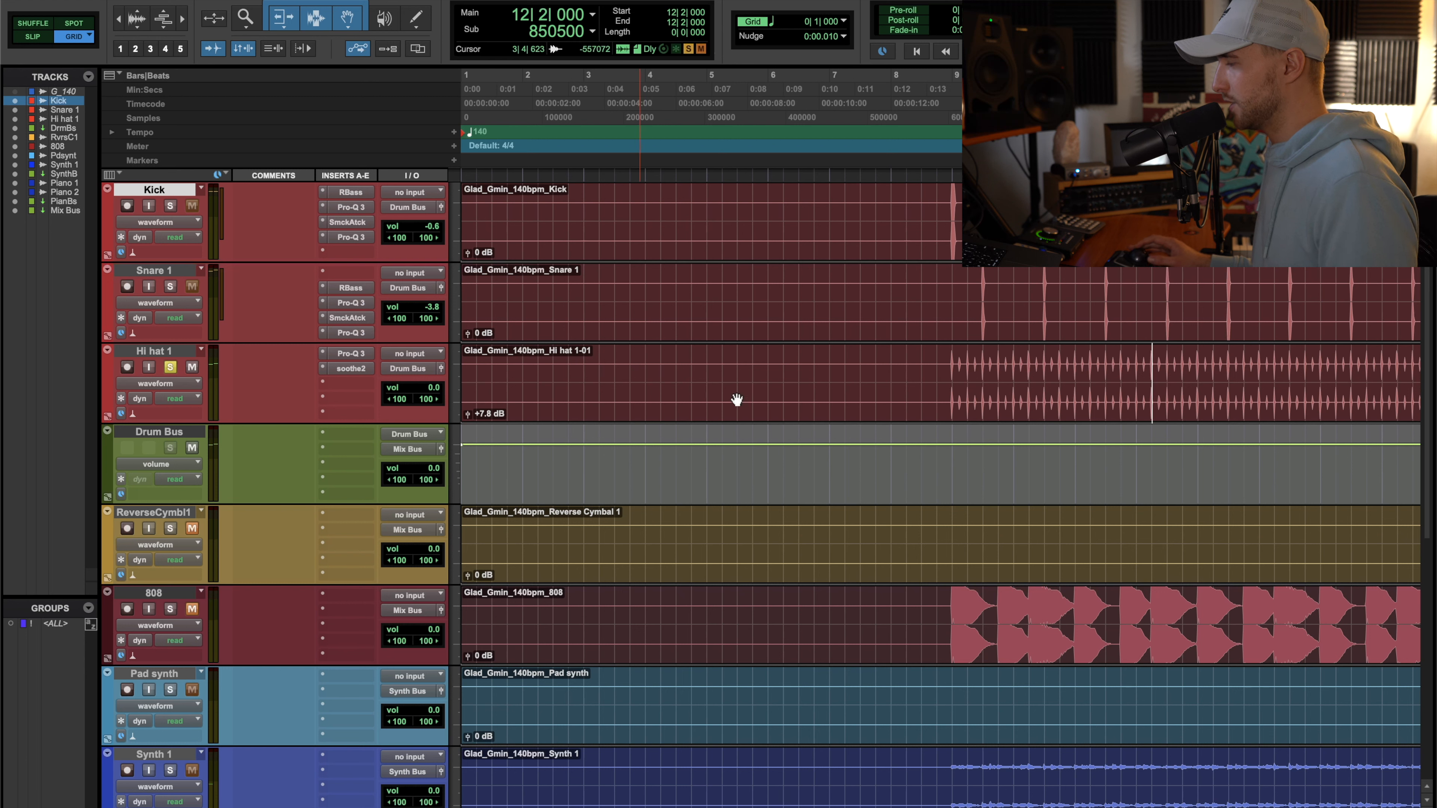
Play from bar 8 beat 4 and unsolo Hi hat 1 to hear it with the other drums
{"action": "left_click", "coordinate": [939, 356]}
{"action": "key", "text": "space"}
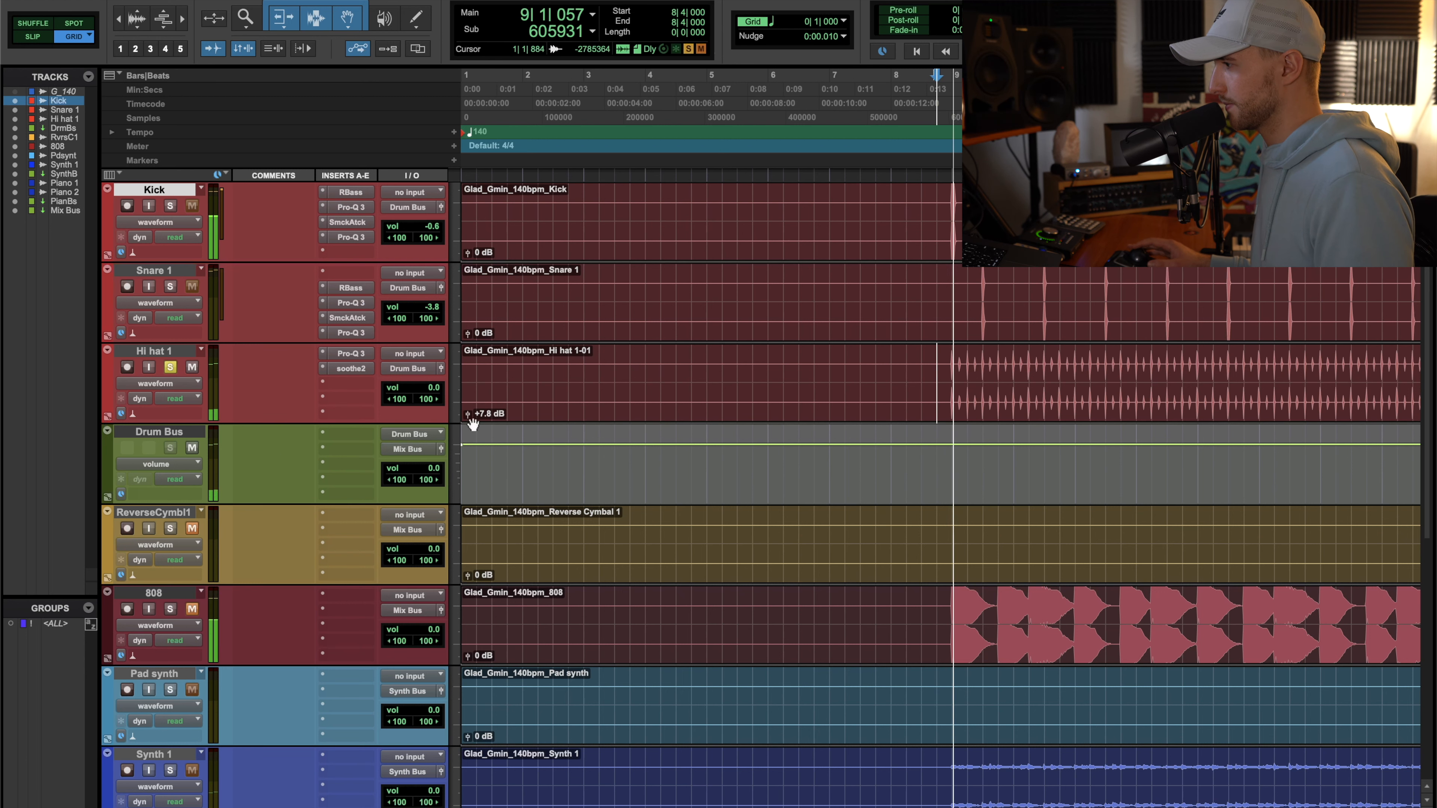
{"action": "left_click", "coordinate": [170, 368]}
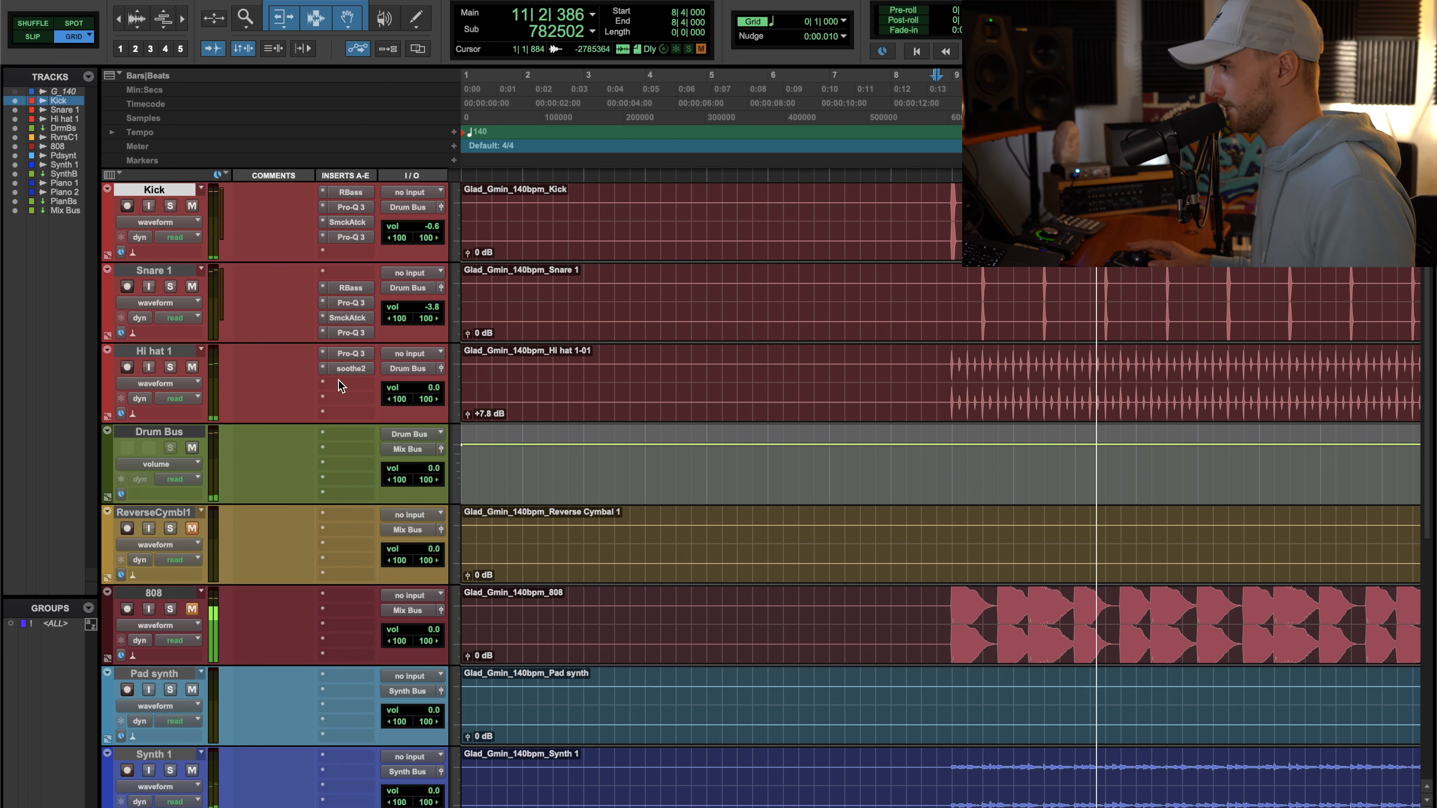
{"action": "left_click", "coordinate": [350, 382]}
{"action": "left_click", "coordinate": [295, 391]}
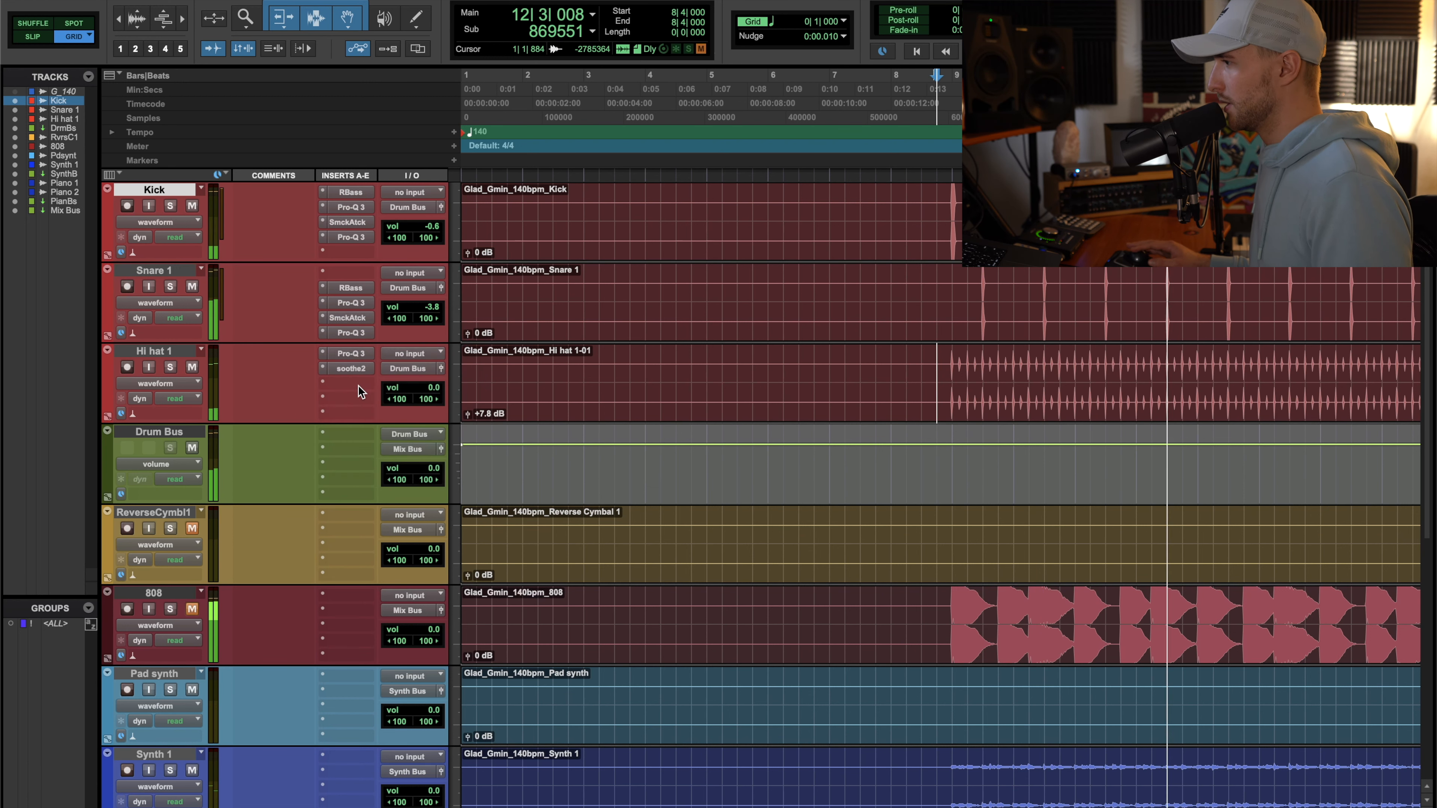
{"action": "key", "text": "space"}
Insert the stereo Radiator plug-in after soothe2 on Hi hat 1
{"action": "left_click", "coordinate": [346, 381]}
{"action": "left_click", "coordinate": [414, 358]}
{"action": "type", "text": "soothe"}
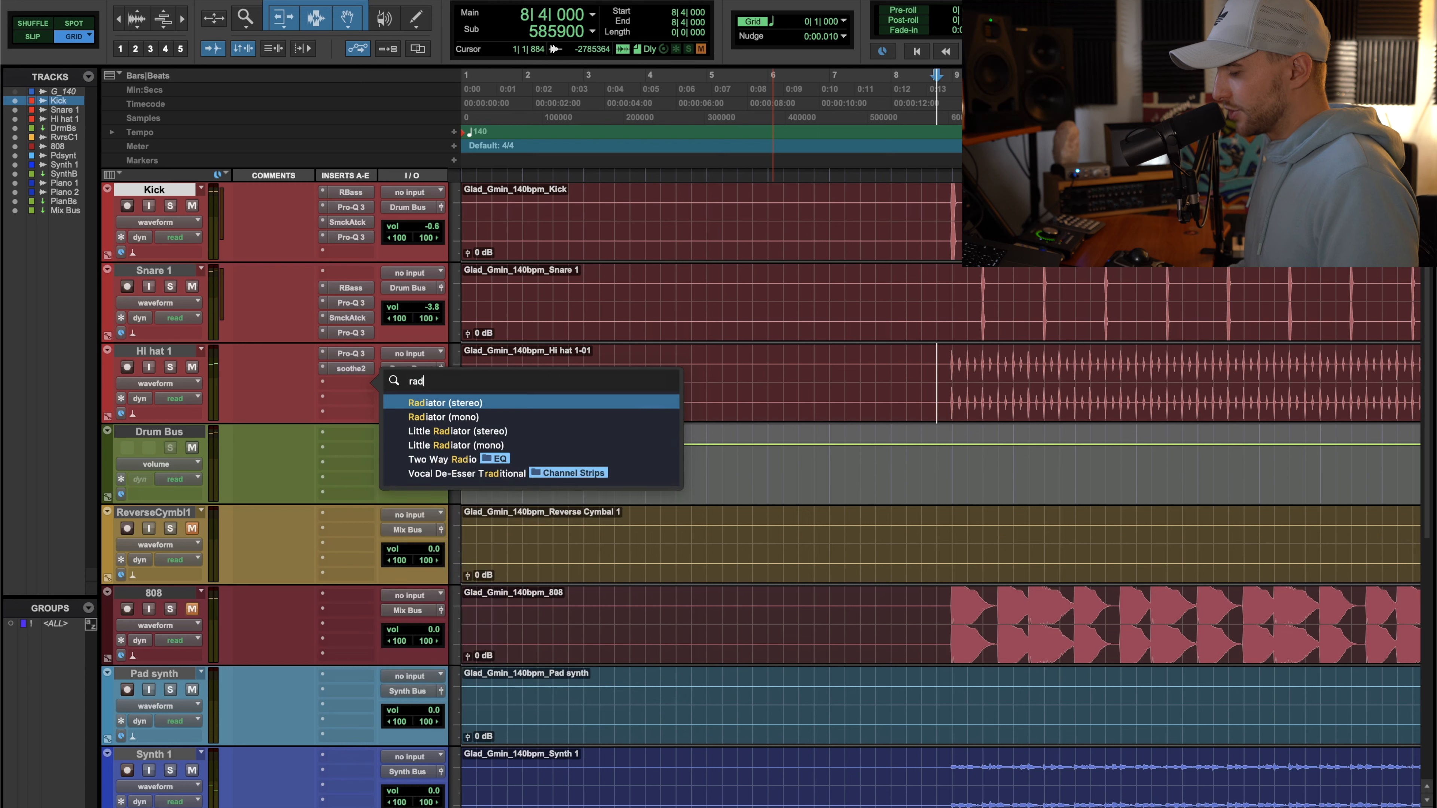
{"action": "key", "text": "Return"}
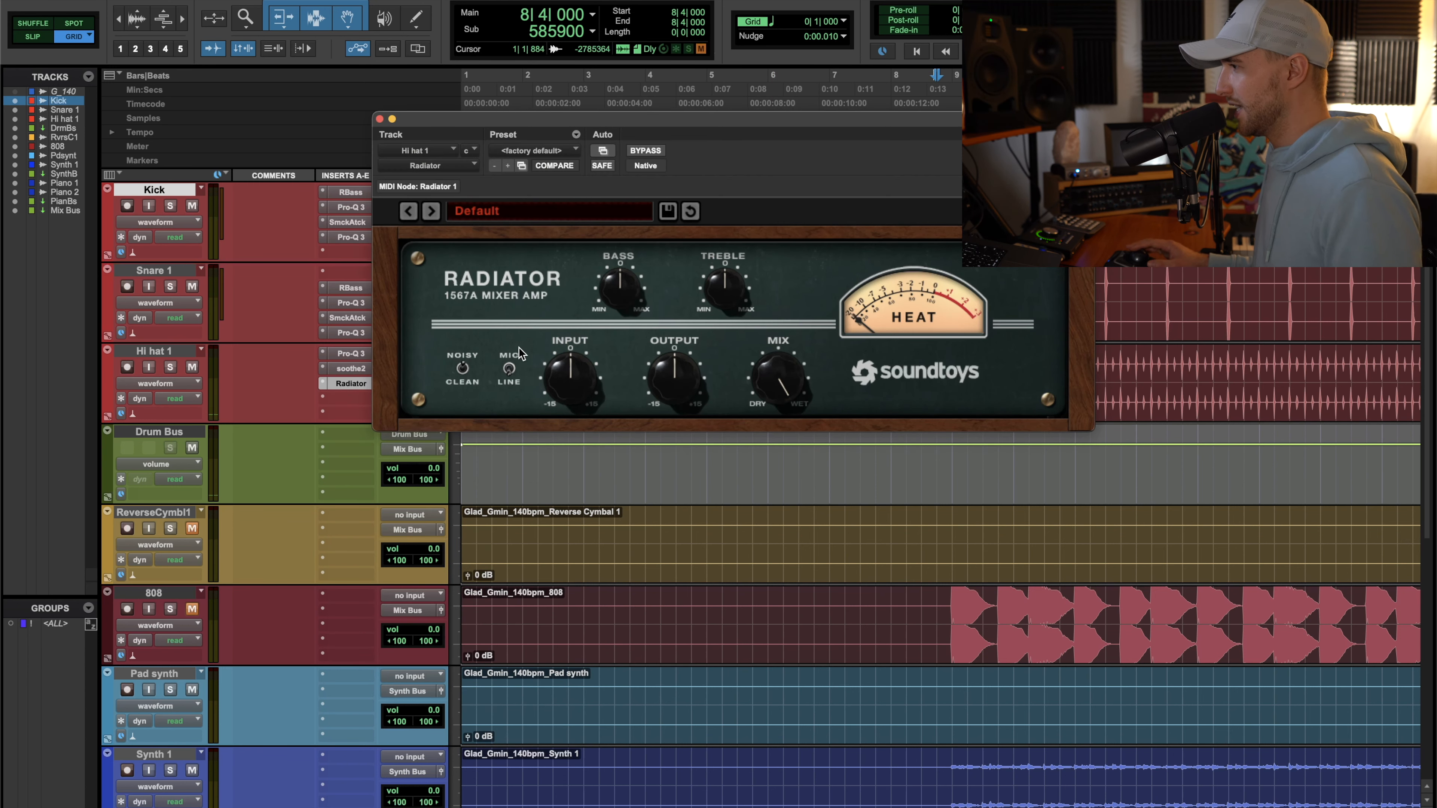
During playback, raise Radiator's treble and input, lower its mix below halfway and trim the output slightly
{"action": "key", "text": "space"}
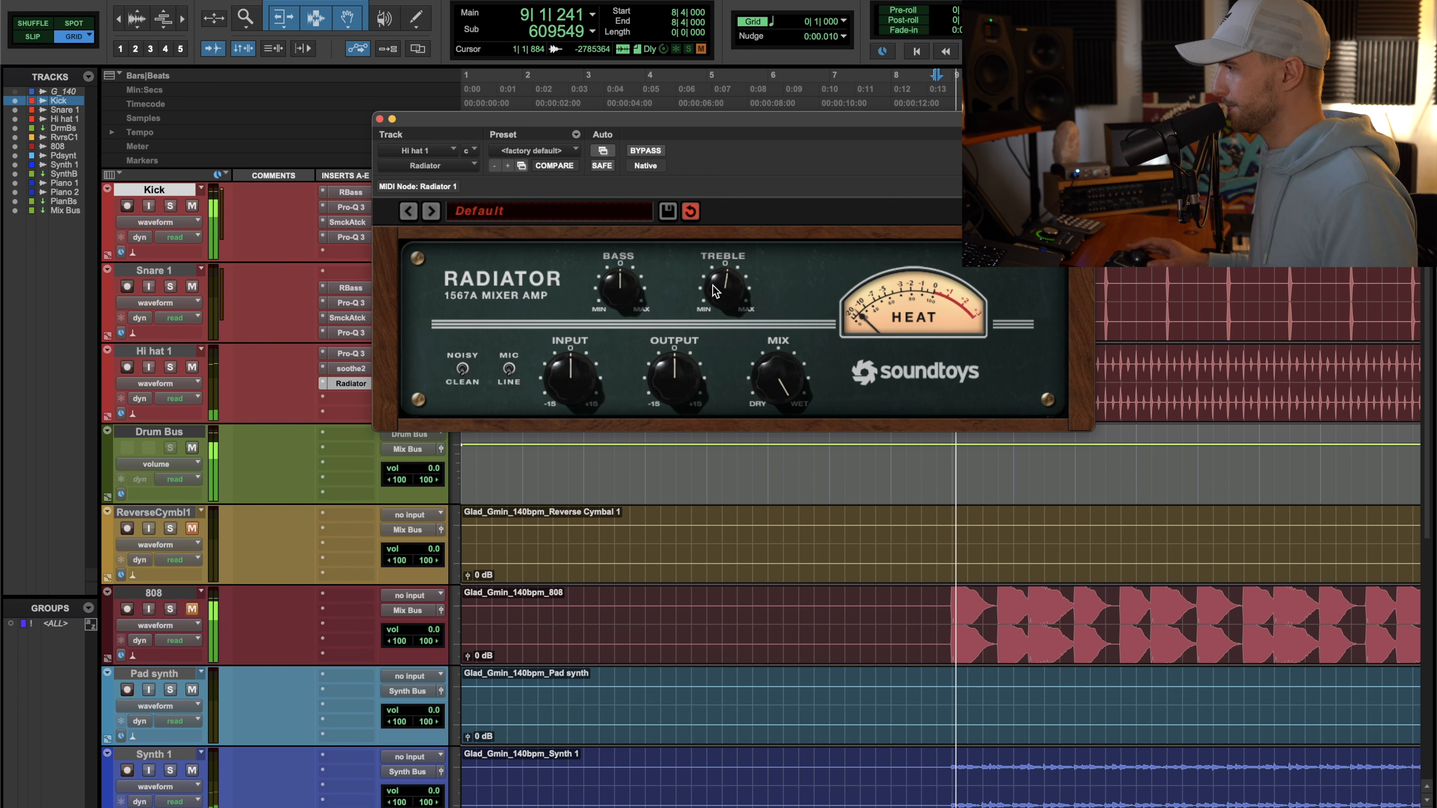
{"action": "left_click_drag", "start_coordinate": [577, 360], "coordinate": [578, 351]}
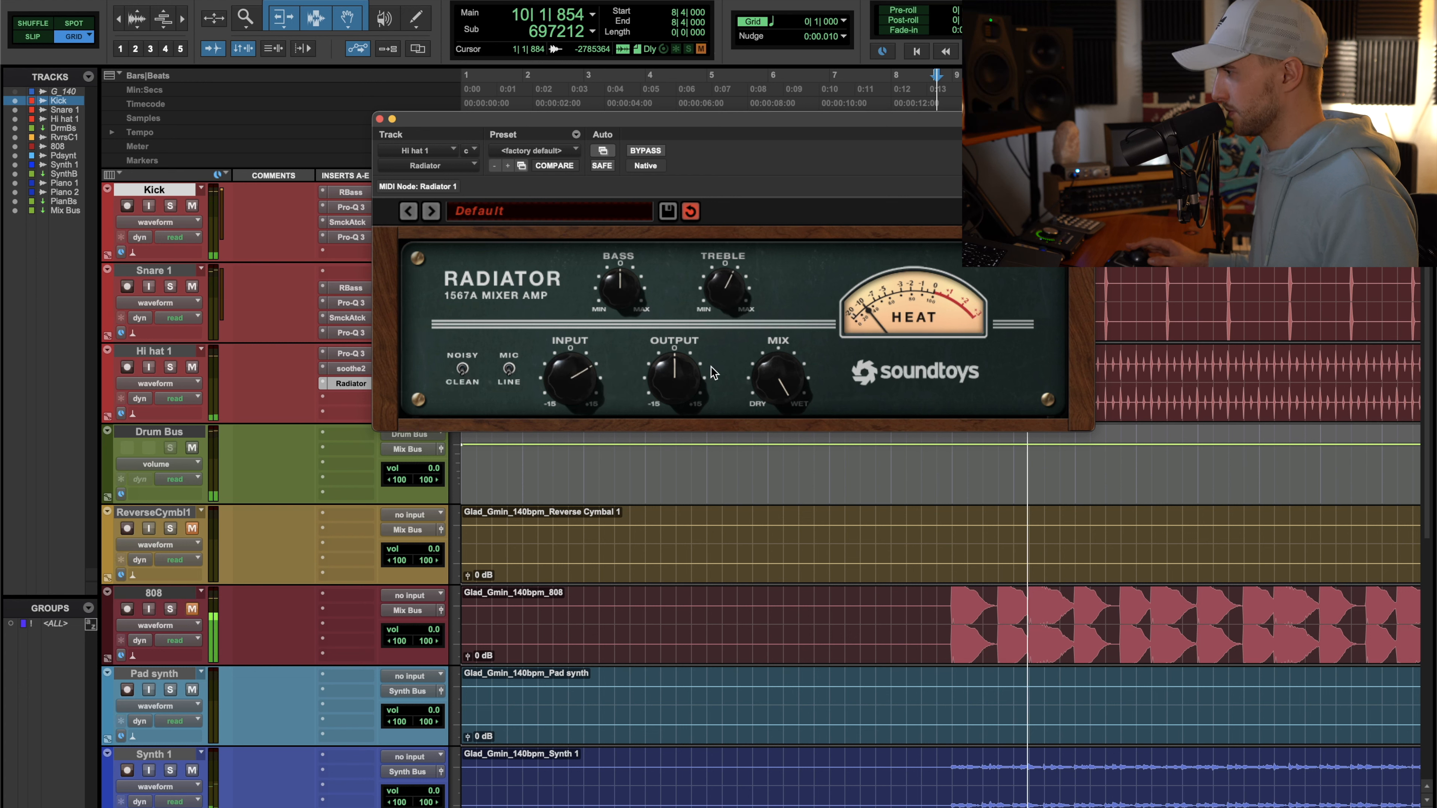
{"action": "left_click_drag", "start_coordinate": [779, 376], "coordinate": [765, 471]}
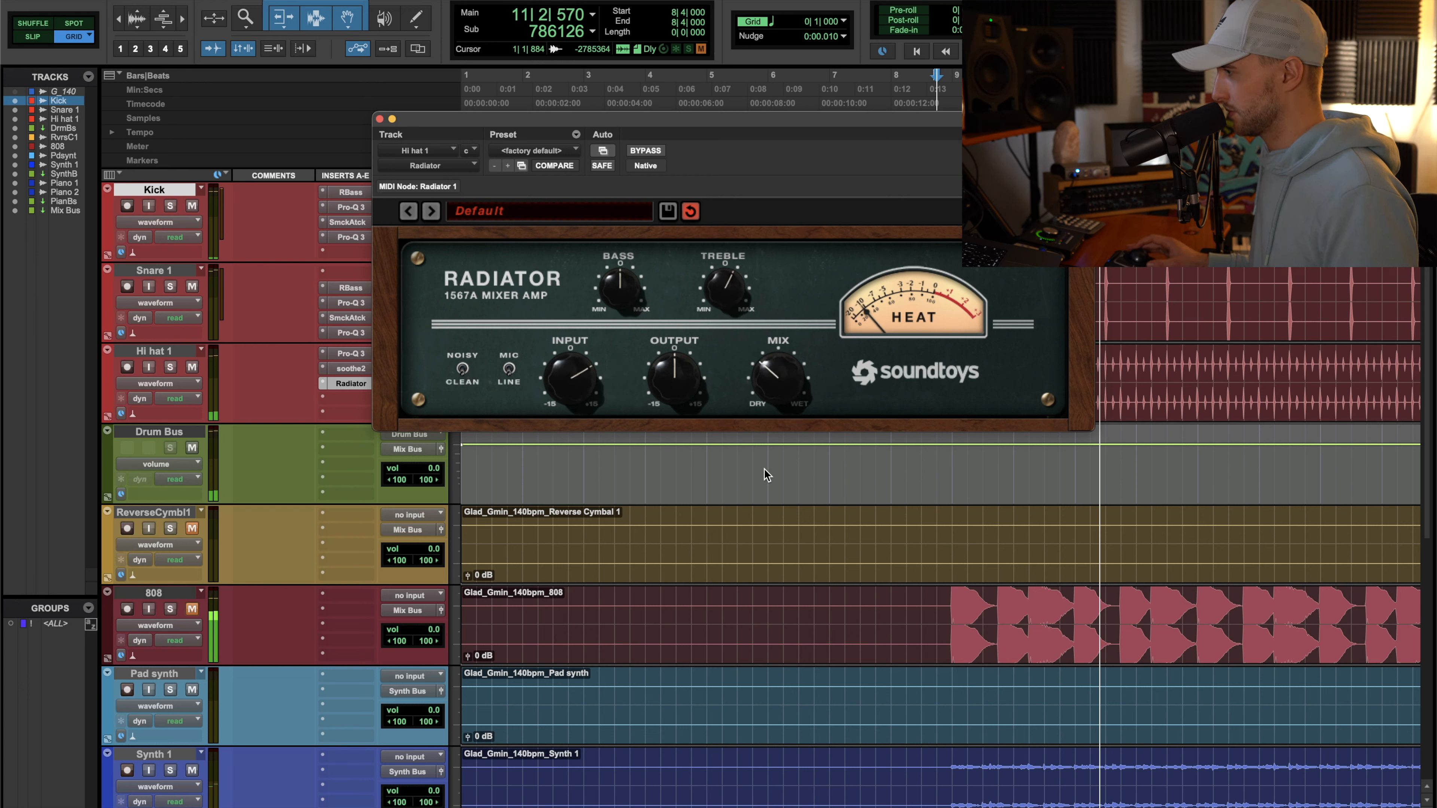
{"action": "left_click_drag", "start_coordinate": [570, 375], "coordinate": [572, 378]}
{"action": "left_click_drag", "start_coordinate": [688, 371], "coordinate": [689, 379]}
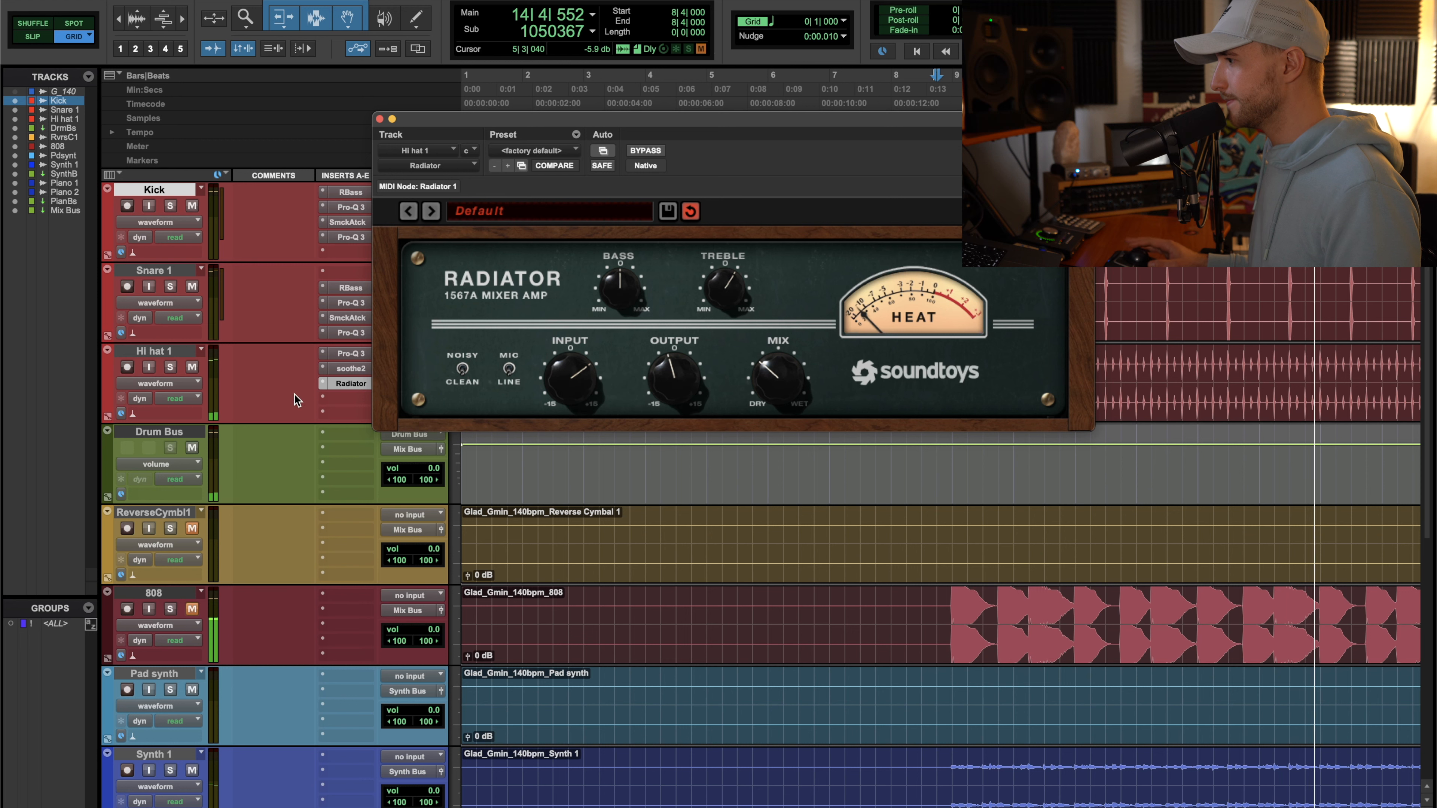
Solo Hi hat 1, compare its sound with all inserts bypassed and active during playback, and close Radiator
{"action": "left_click", "coordinate": [170, 367]}
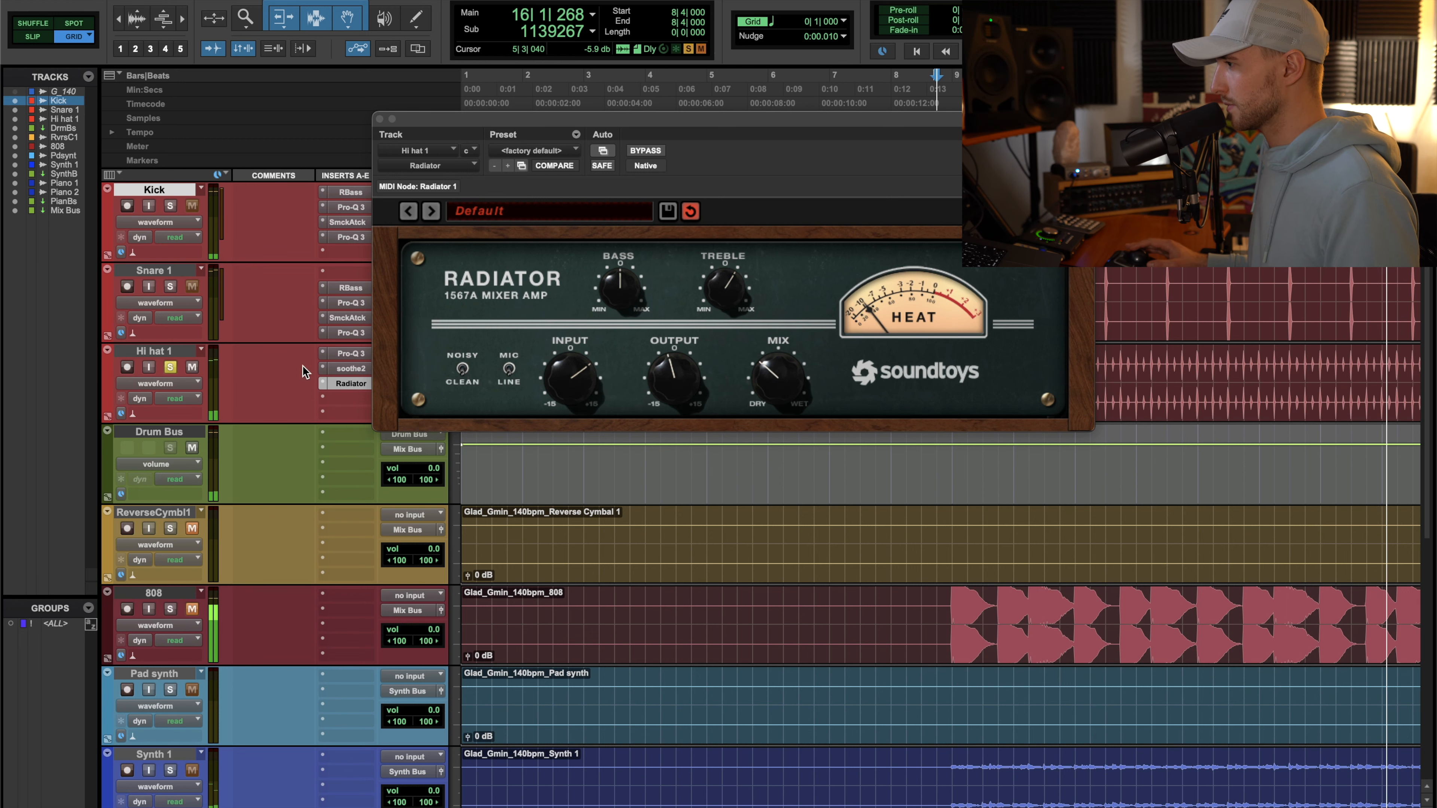
{"action": "key", "text": "space"}
{"action": "left_click", "coordinate": [347, 355], "text": "shift+super"}
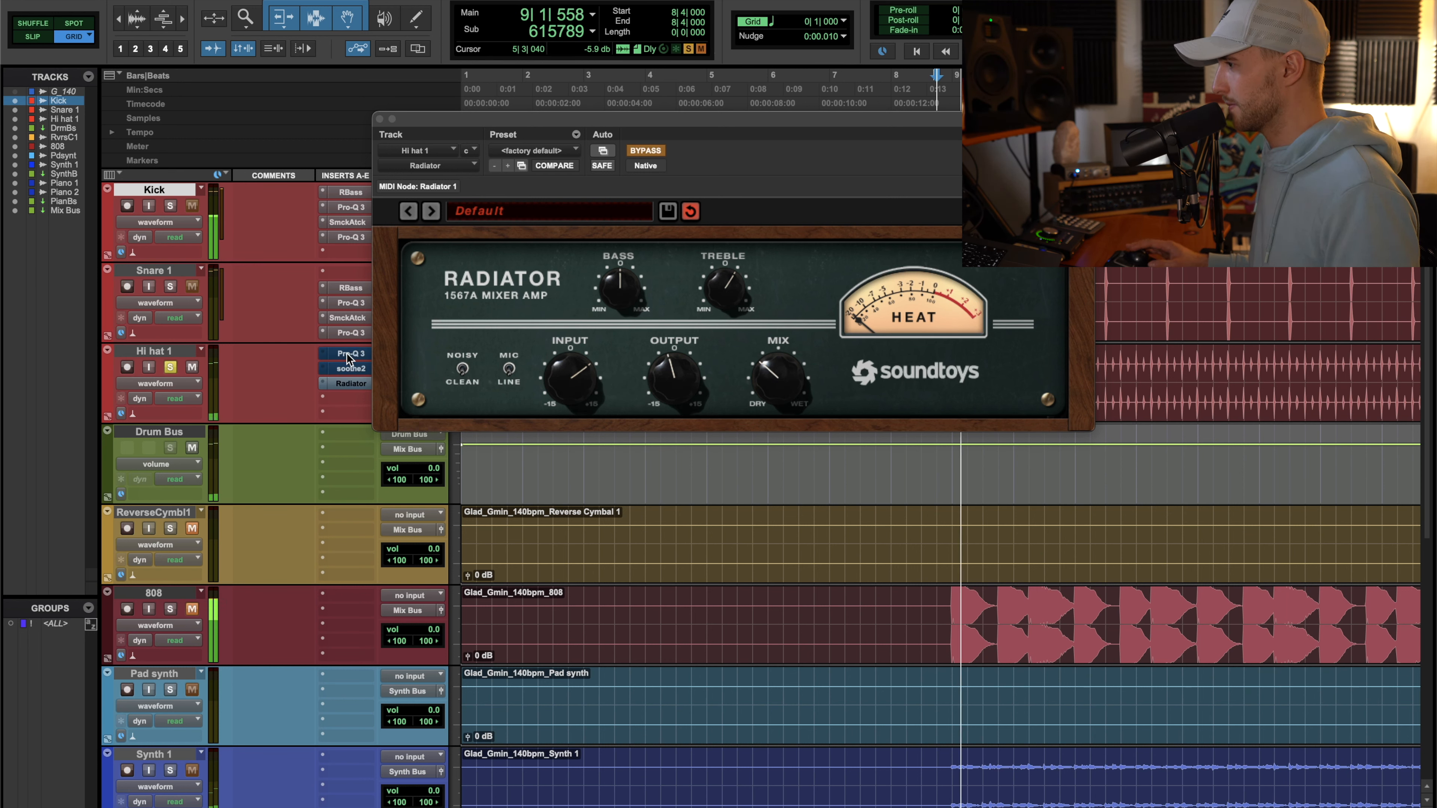
{"action": "left_click", "coordinate": [347, 355], "text": "shift+super"}
{"action": "left_click", "coordinate": [380, 119]}
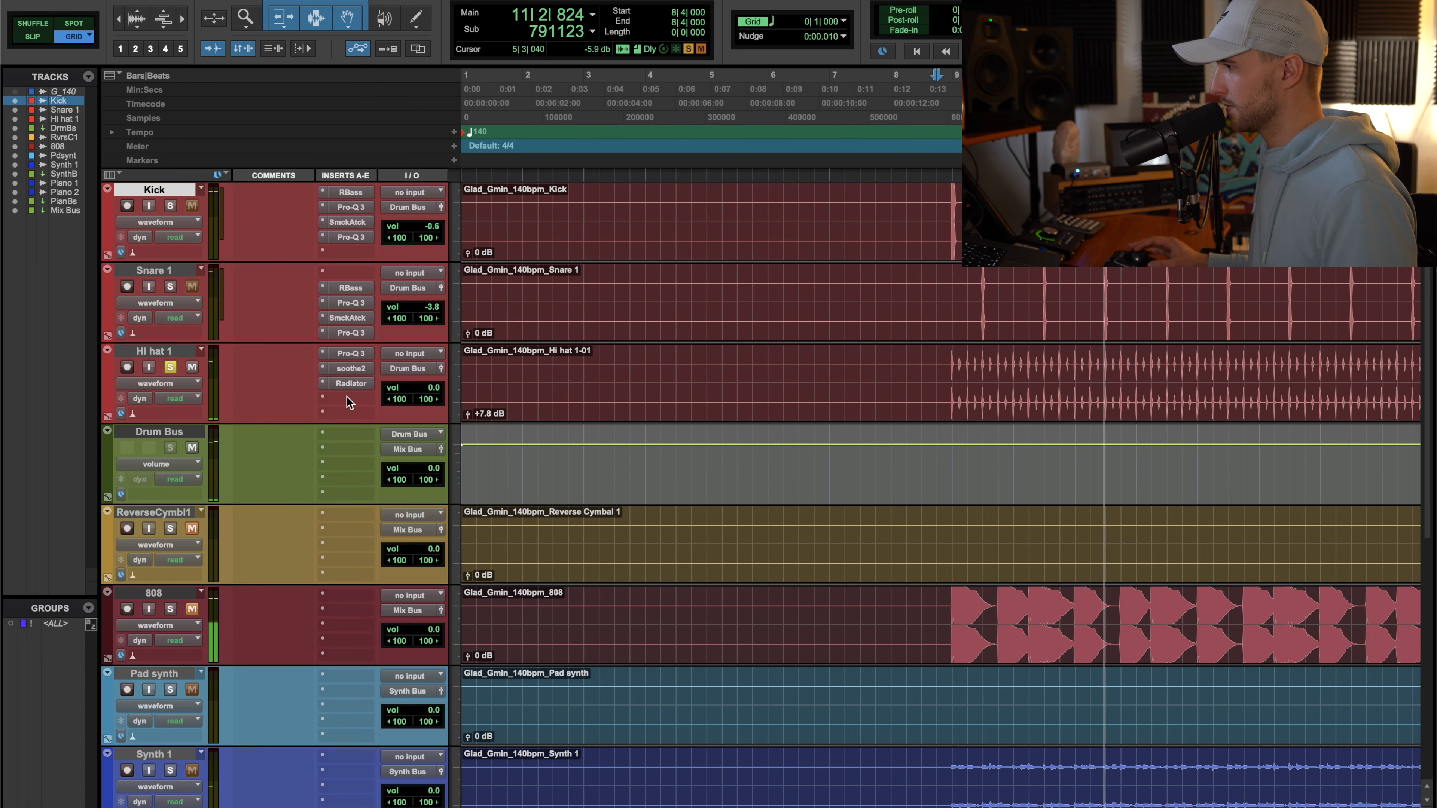
Insert a second stereo FabFilter Pro-Q 3 after Radiator on Hi hat 1
{"action": "left_click", "coordinate": [346, 333]}
{"action": "mouse_move", "coordinate": [445, 400]}
{"action": "left_click", "coordinate": [522, 390]}
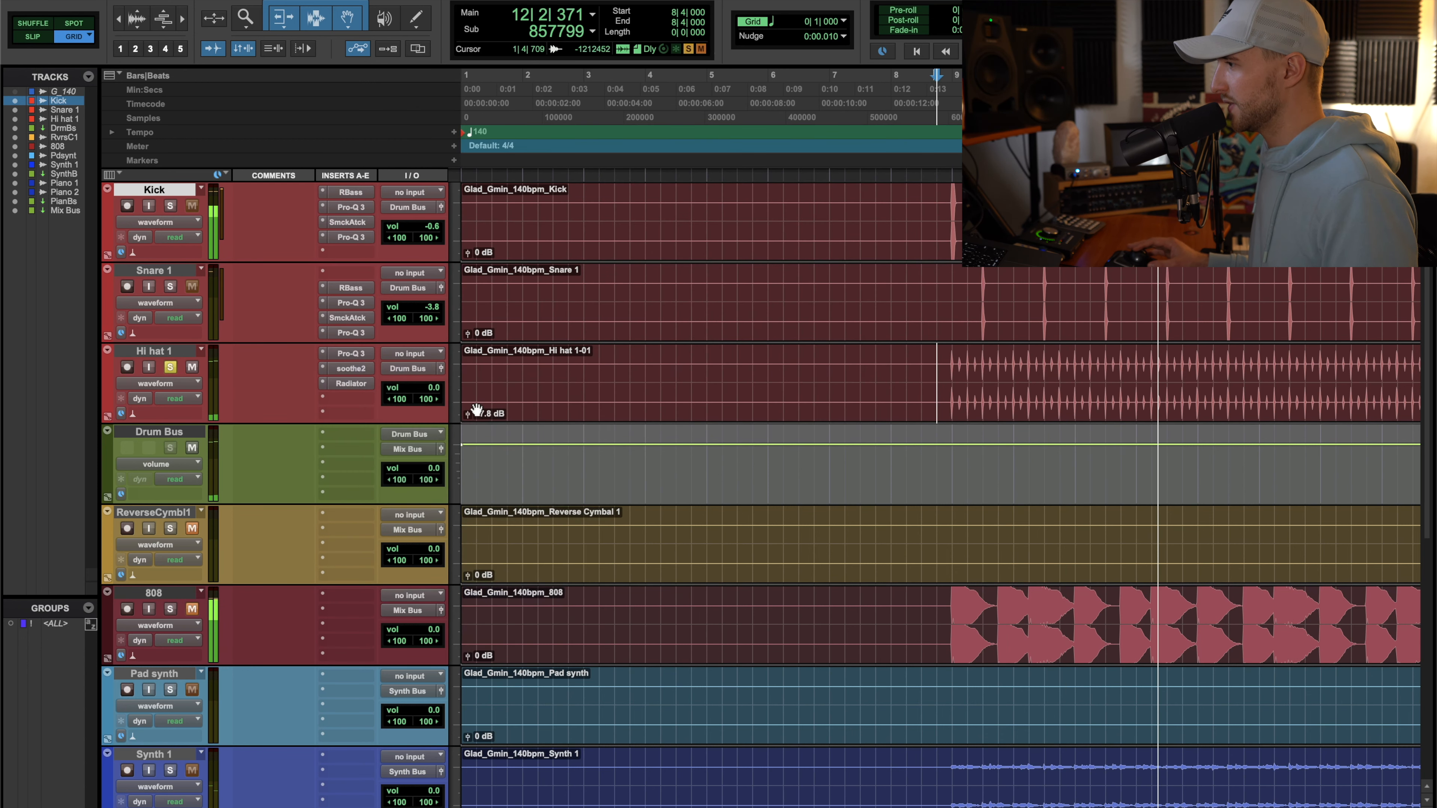
{"action": "left_click", "coordinate": [358, 400]}
{"action": "mouse_move", "coordinate": [390, 401]}
{"action": "left_click", "coordinate": [541, 403]}
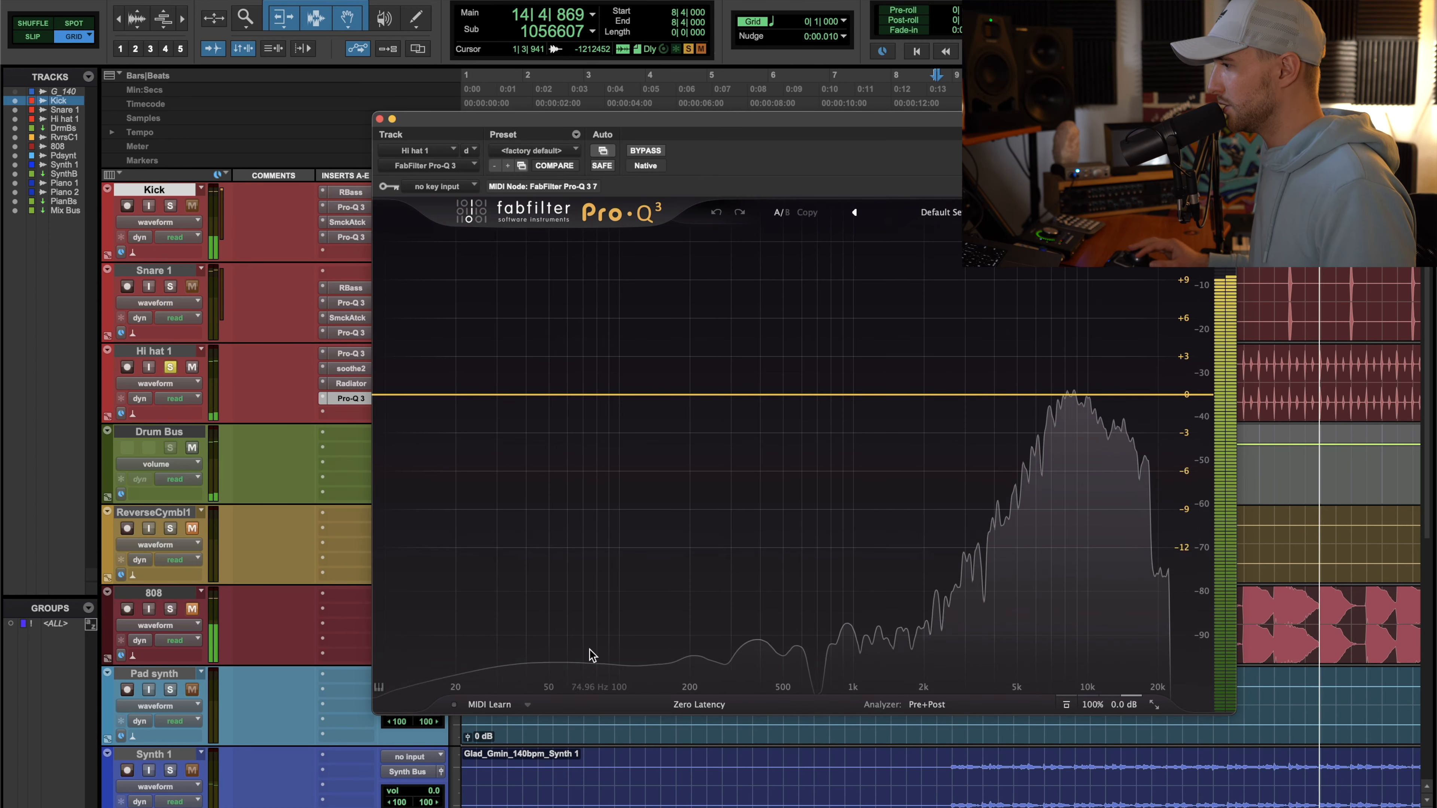
Add a bell boost of about 2.1 dB near 4.3 kHz with Q 3.561, then stop playback and close Pro-Q 3
{"action": "left_click_drag", "start_coordinate": [1003, 394], "coordinate": [1005, 370]}
{"action": "scroll", "coordinate": [1005, 370], "scroll_direction": "up", "scroll_amount": 10}
{"action": "left_click_drag", "start_coordinate": [1029, 322], "coordinate": [1029, 321]}
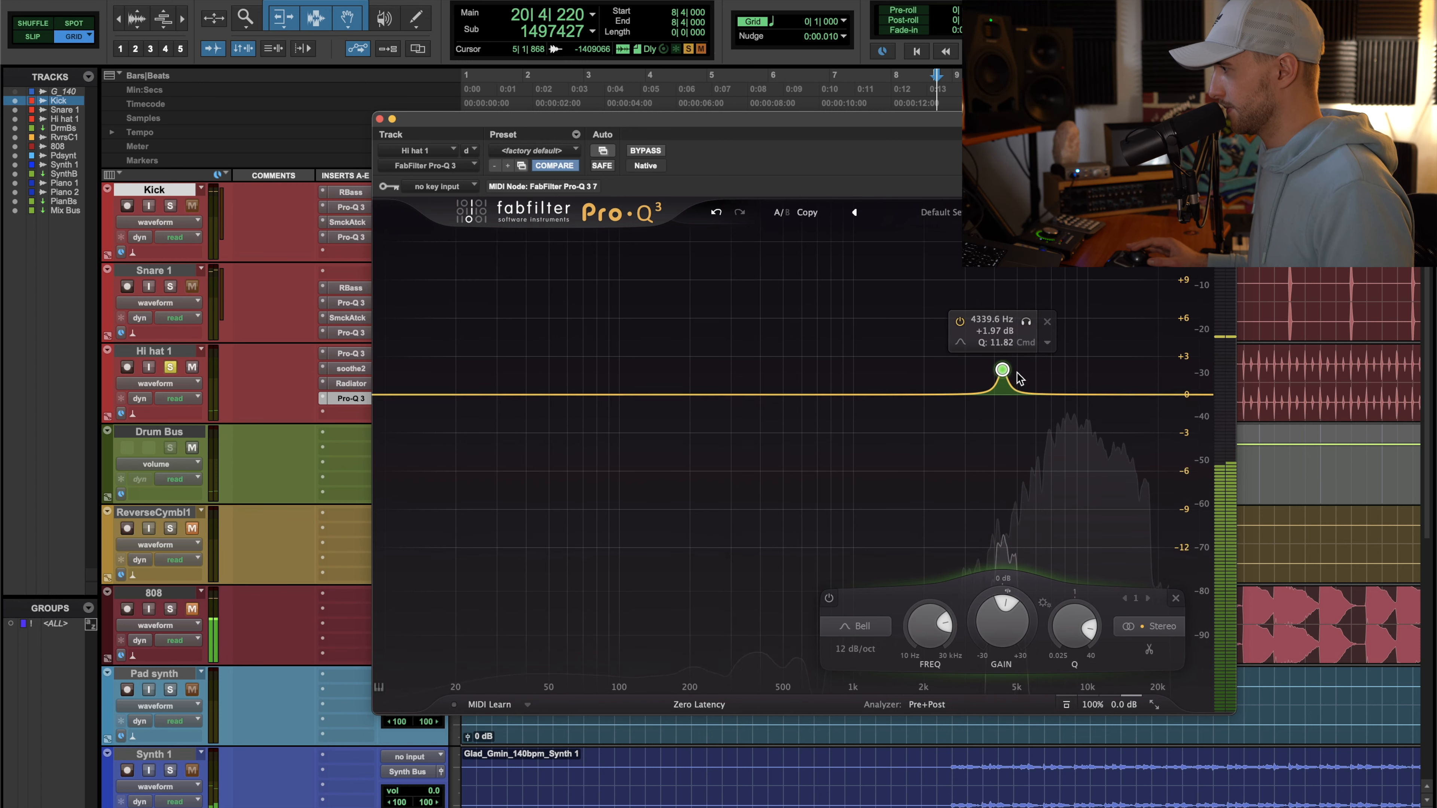
{"action": "mouse_move", "coordinate": [1003, 369]}
{"action": "left_mouse_down"}
{"action": "mouse_move", "coordinate": [994, 348]}
{"action": "mouse_move", "coordinate": [1002, 360]}
{"action": "left_mouse_up"}
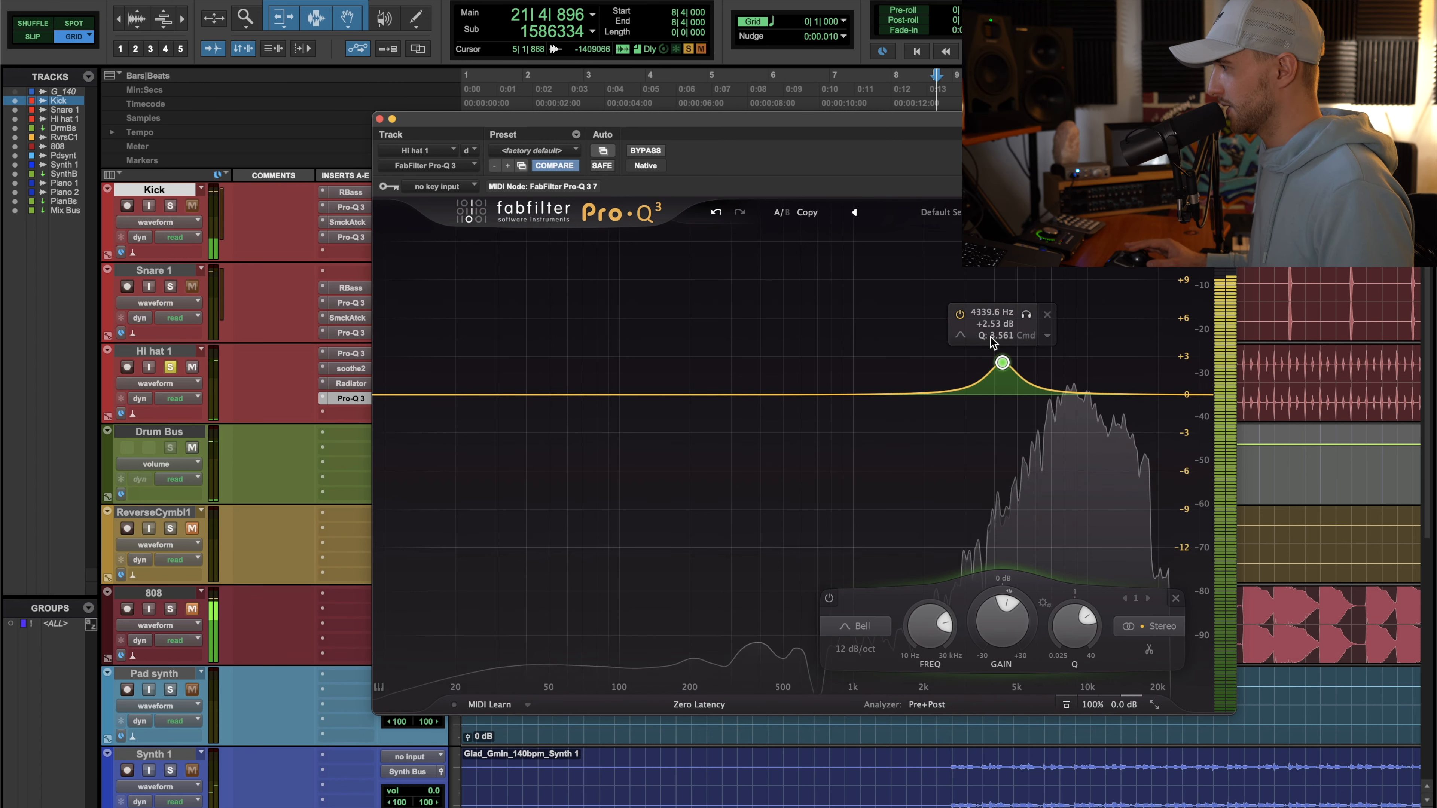
{"action": "key", "text": "space"}
{"action": "left_click", "coordinate": [380, 119]}
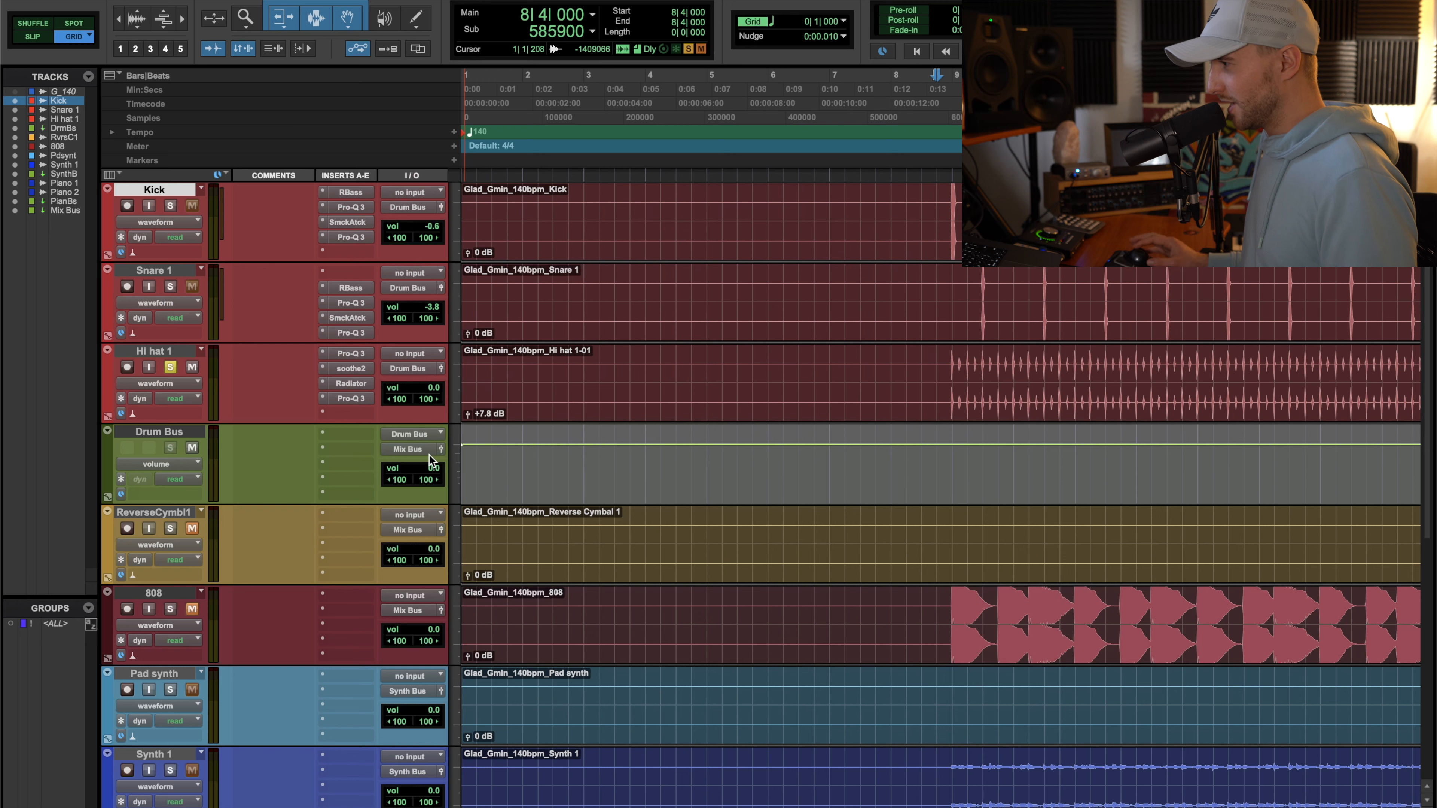
Try a high-shelf boost in the hi-hat's second Pro-Q 3 during playback, disable that band and close the plug-in
{"action": "left_click", "coordinate": [355, 400]}
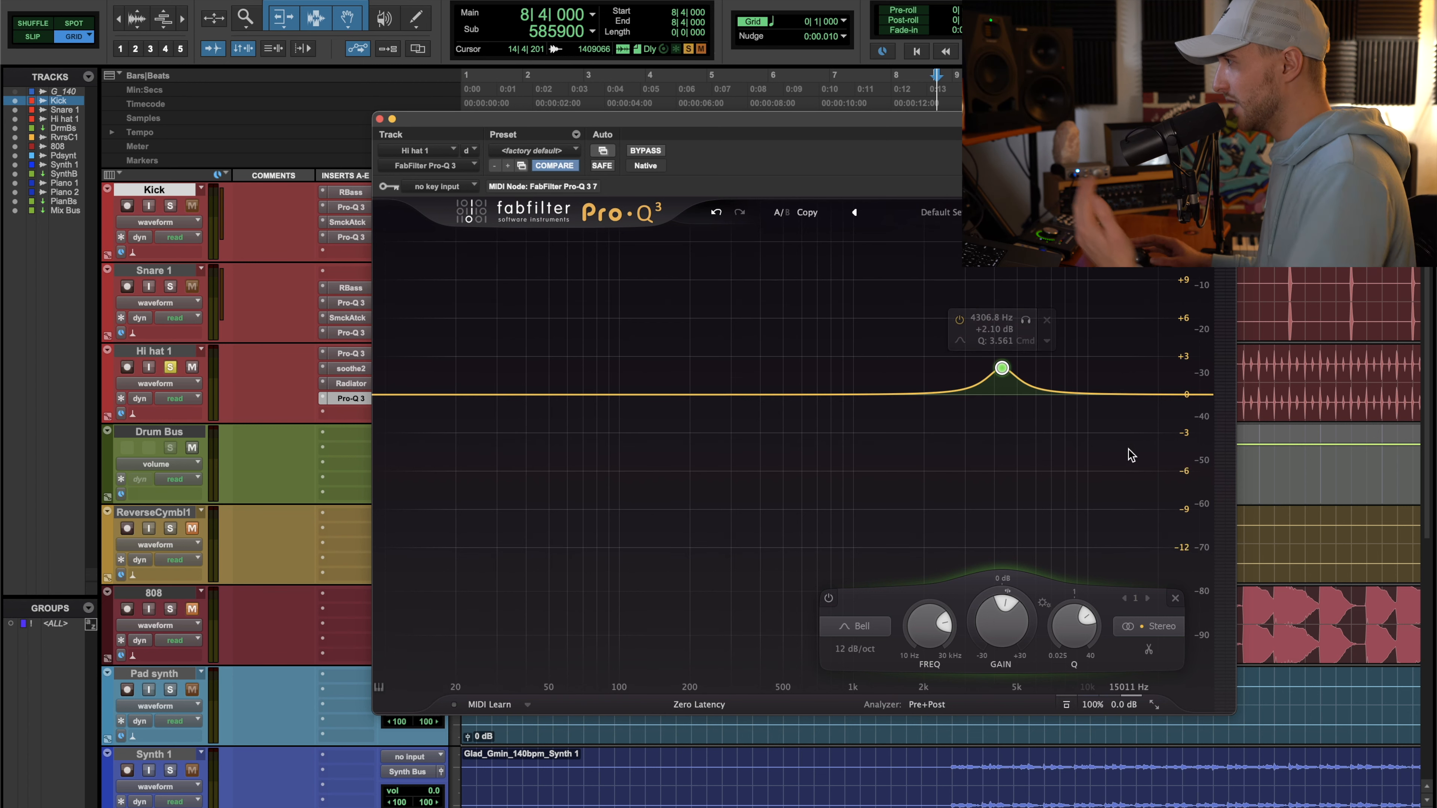
{"action": "key", "text": "space"}
{"action": "left_click_drag", "start_coordinate": [1180, 398], "coordinate": [1068, 362]}
{"action": "left_click", "coordinate": [1024, 314]}
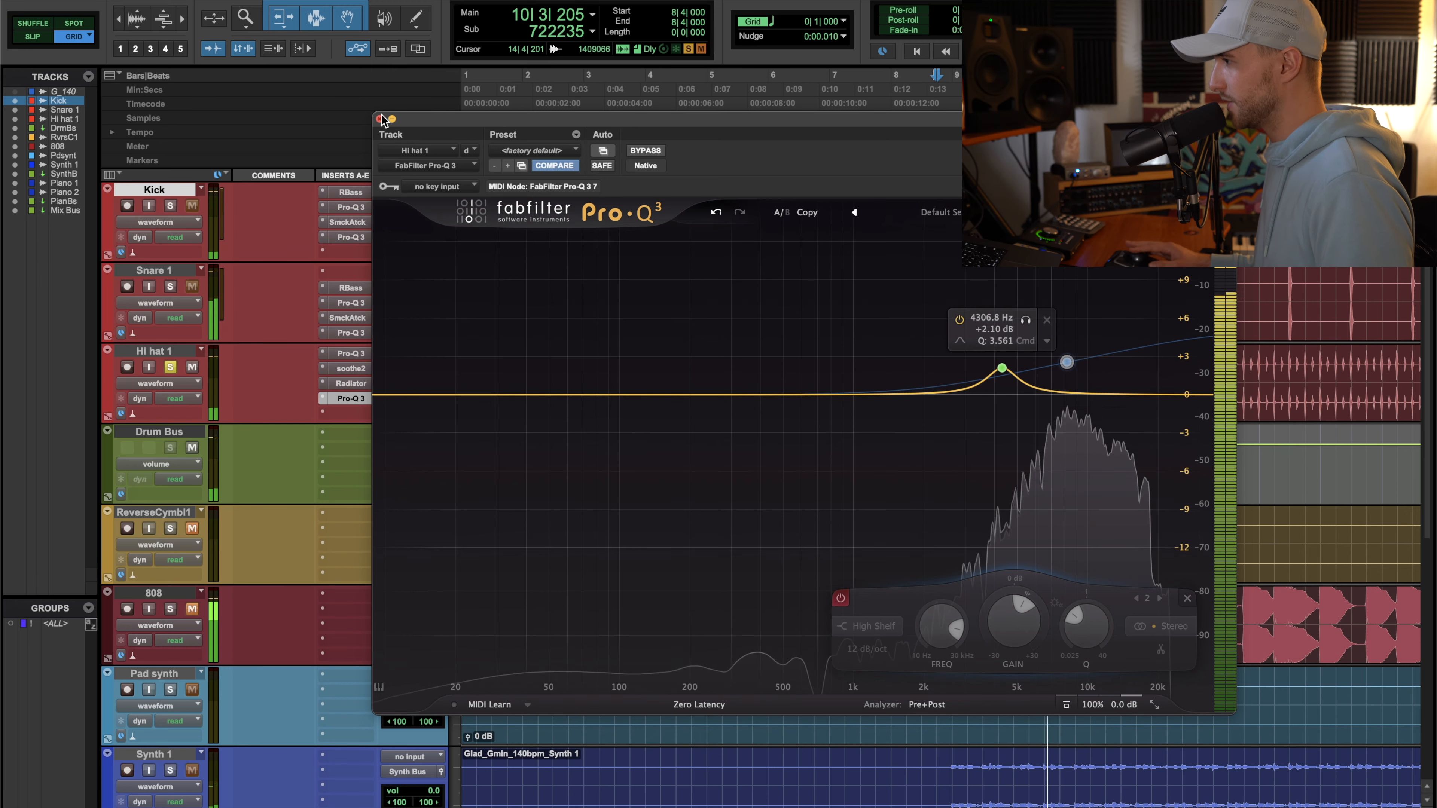
{"action": "left_click", "coordinate": [379, 119]}
Insert the stereo PuigTec EQP1A in Hi hat 1's fifth insert slot
{"action": "left_click", "coordinate": [337, 435]}
{"action": "mouse_move", "coordinate": [344, 416]}
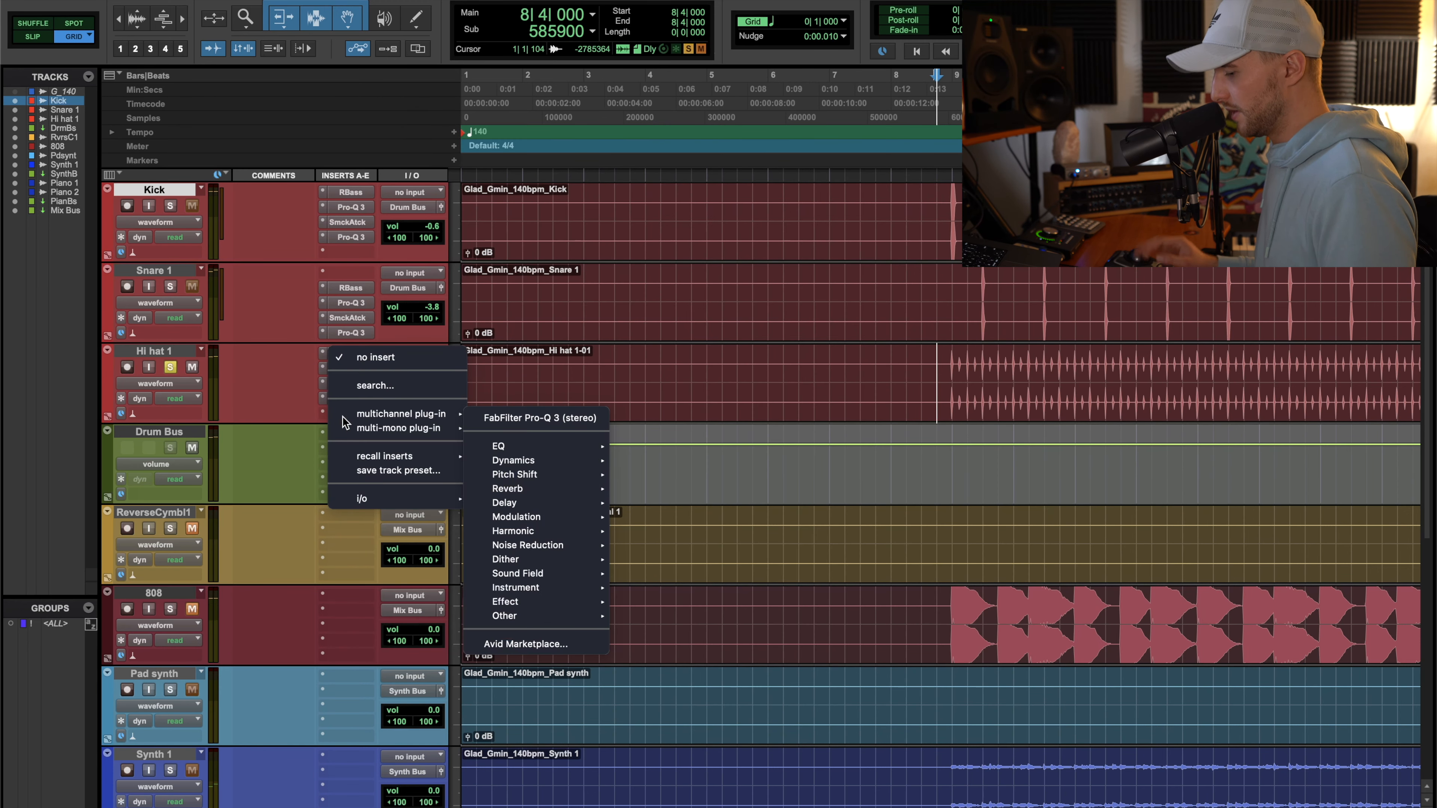
{"action": "type", "text": "puig"}
{"action": "key", "text": "Down"}
{"action": "key", "text": "Down"}
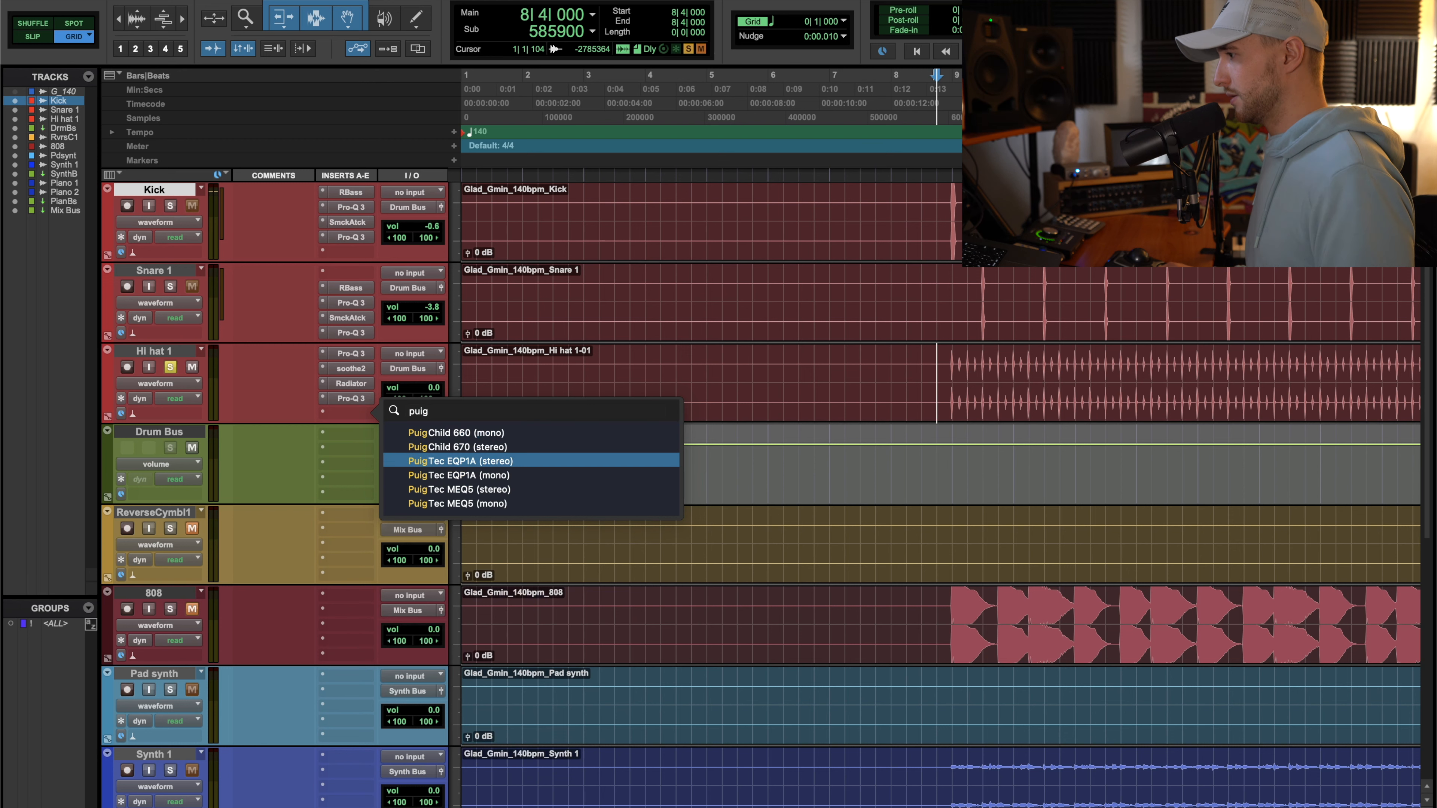
{"action": "key", "text": "Return"}
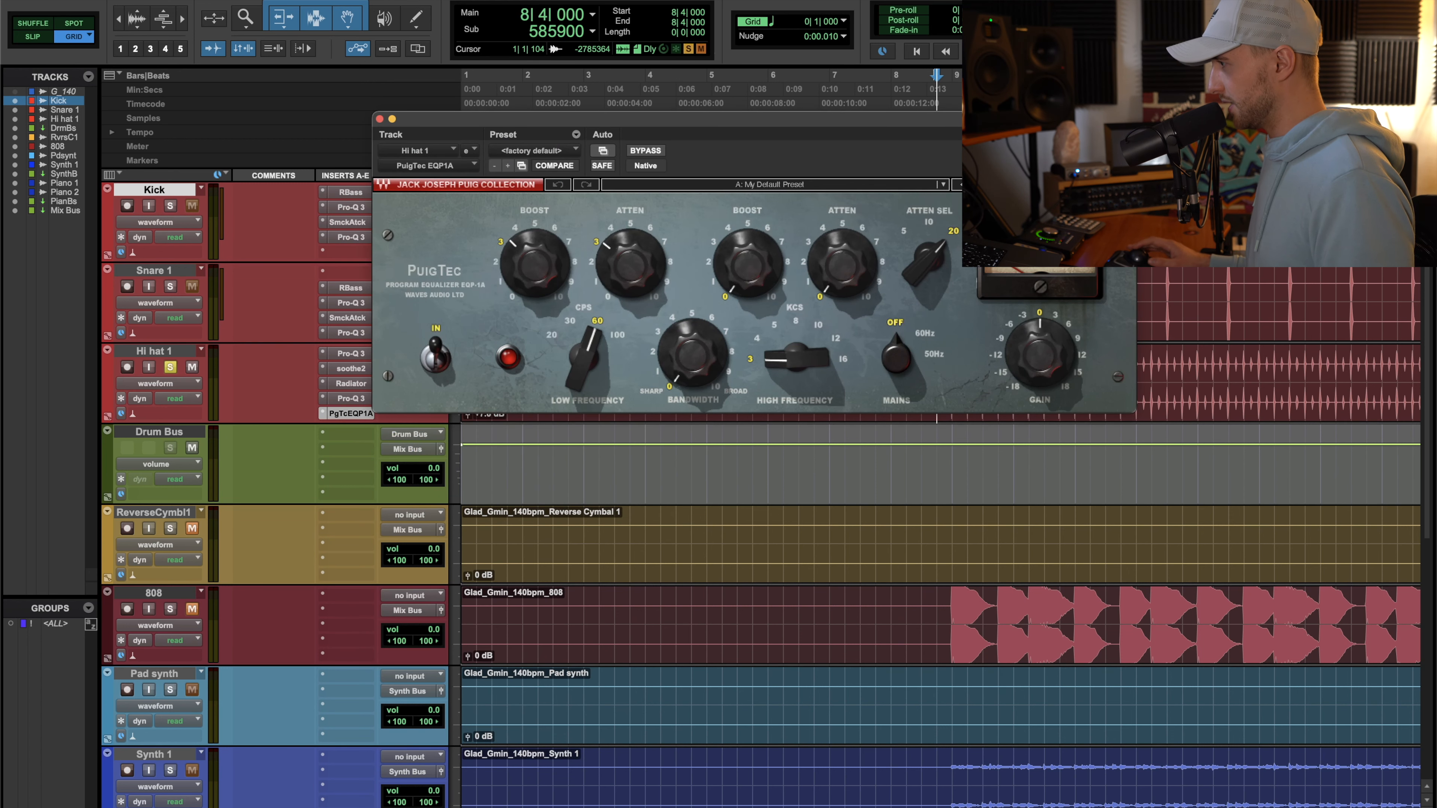
Set PuigTec's low-frequency boost and attenuation to 0 and try a high-frequency boost of 2.0 at 16 kHz during playback
{"action": "left_click_drag", "start_coordinate": [538, 249], "coordinate": [548, 285]}
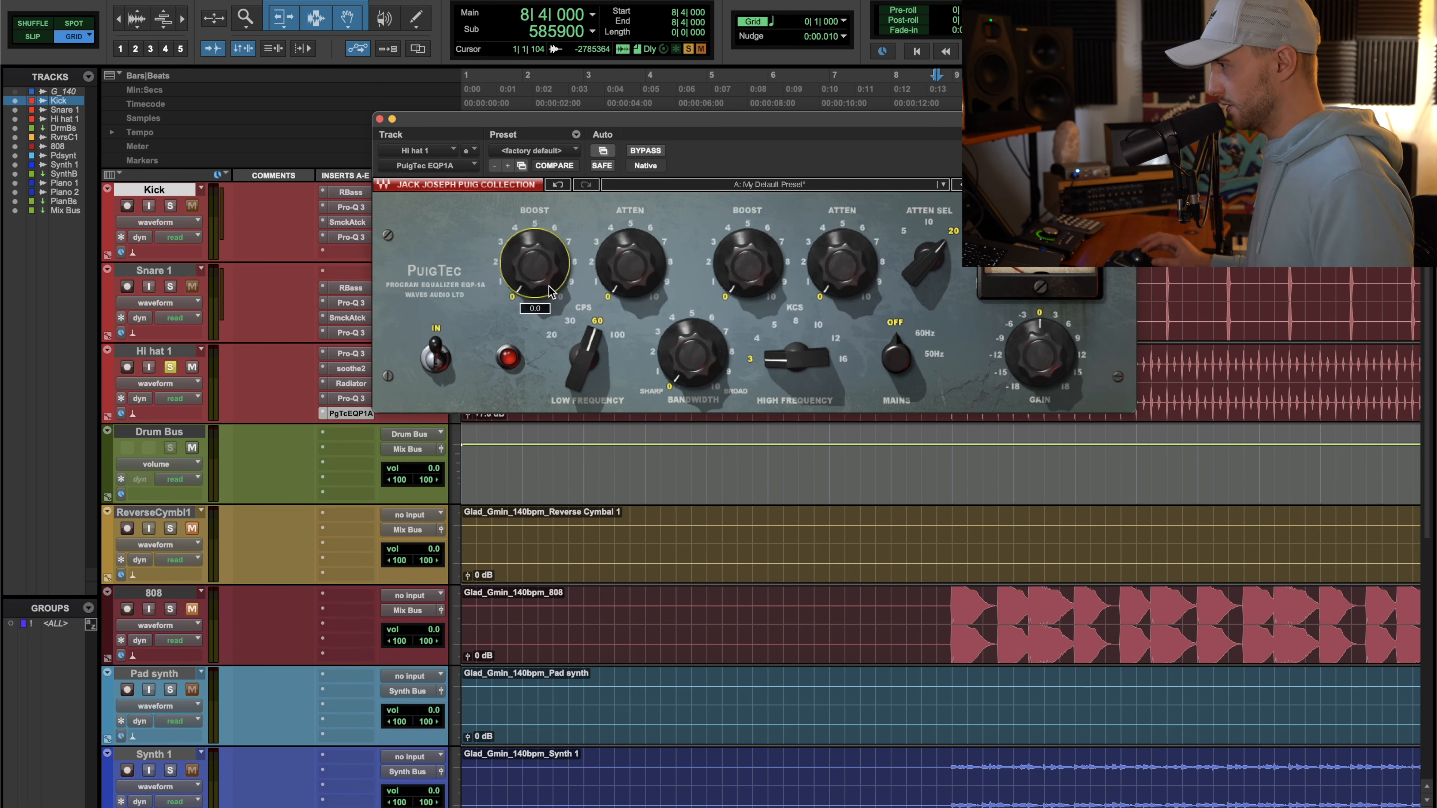
{"action": "left_click_drag", "start_coordinate": [797, 351], "coordinate": [796, 318]}
{"action": "key", "text": "space"}
{"action": "left_click_drag", "start_coordinate": [748, 266], "coordinate": [748, 252]}
{"action": "left_click_drag", "start_coordinate": [803, 365], "coordinate": [802, 379]}
{"action": "mouse_move", "coordinate": [747, 265]}
{"action": "left_mouse_down"}
{"action": "mouse_move", "coordinate": [748, 238]}
{"action": "mouse_move", "coordinate": [748, 262]}
{"action": "left_mouse_up"}
{"action": "left_click_drag", "start_coordinate": [799, 362], "coordinate": [798, 340]}
{"action": "left_click_drag", "start_coordinate": [746, 283], "coordinate": [746, 277]}
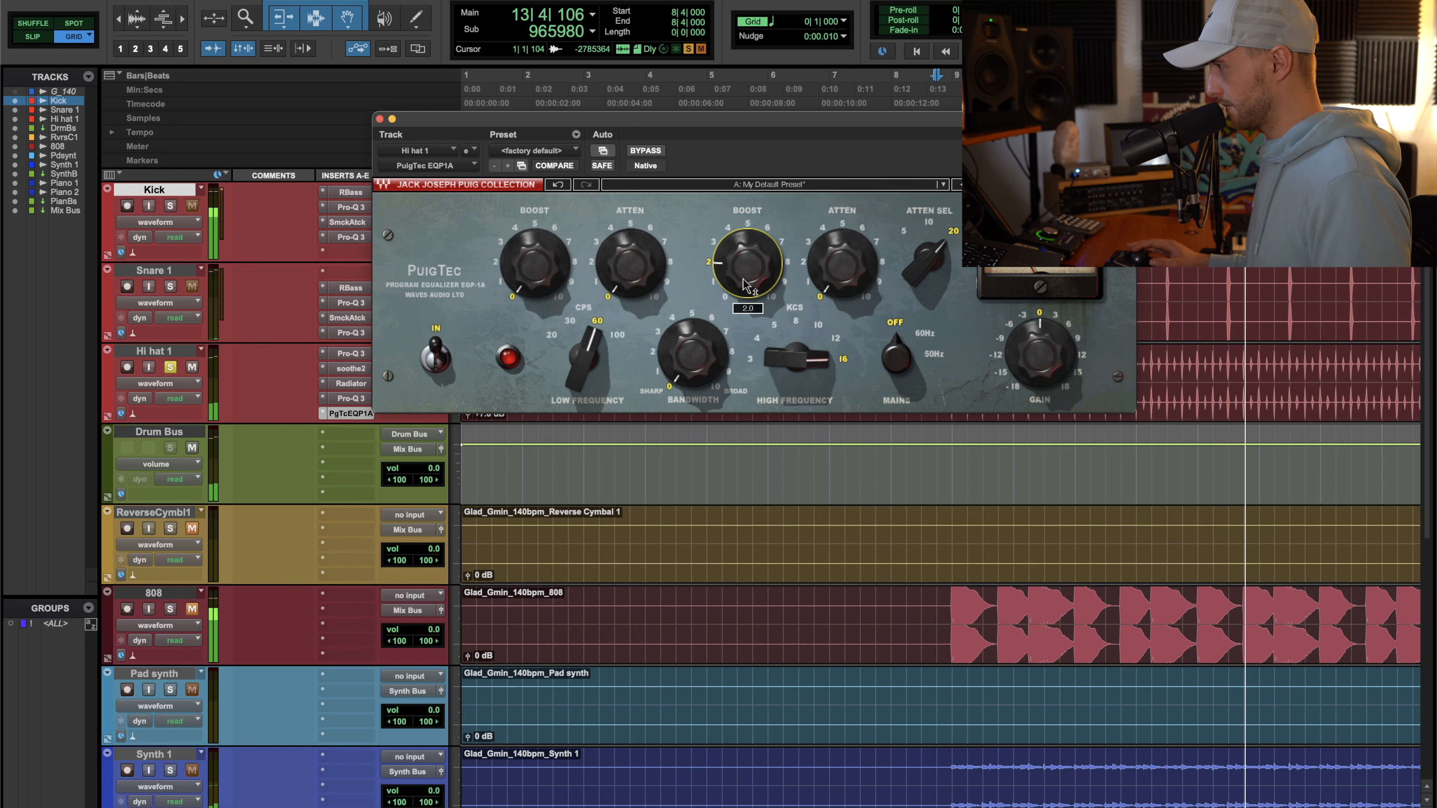
Set PuigTec's high frequency to 12 kHz and its high boost to 1.0, and close the plug-in
{"action": "left_click_drag", "start_coordinate": [798, 357], "coordinate": [797, 367]}
{"action": "left_click_drag", "start_coordinate": [747, 266], "coordinate": [747, 238]}
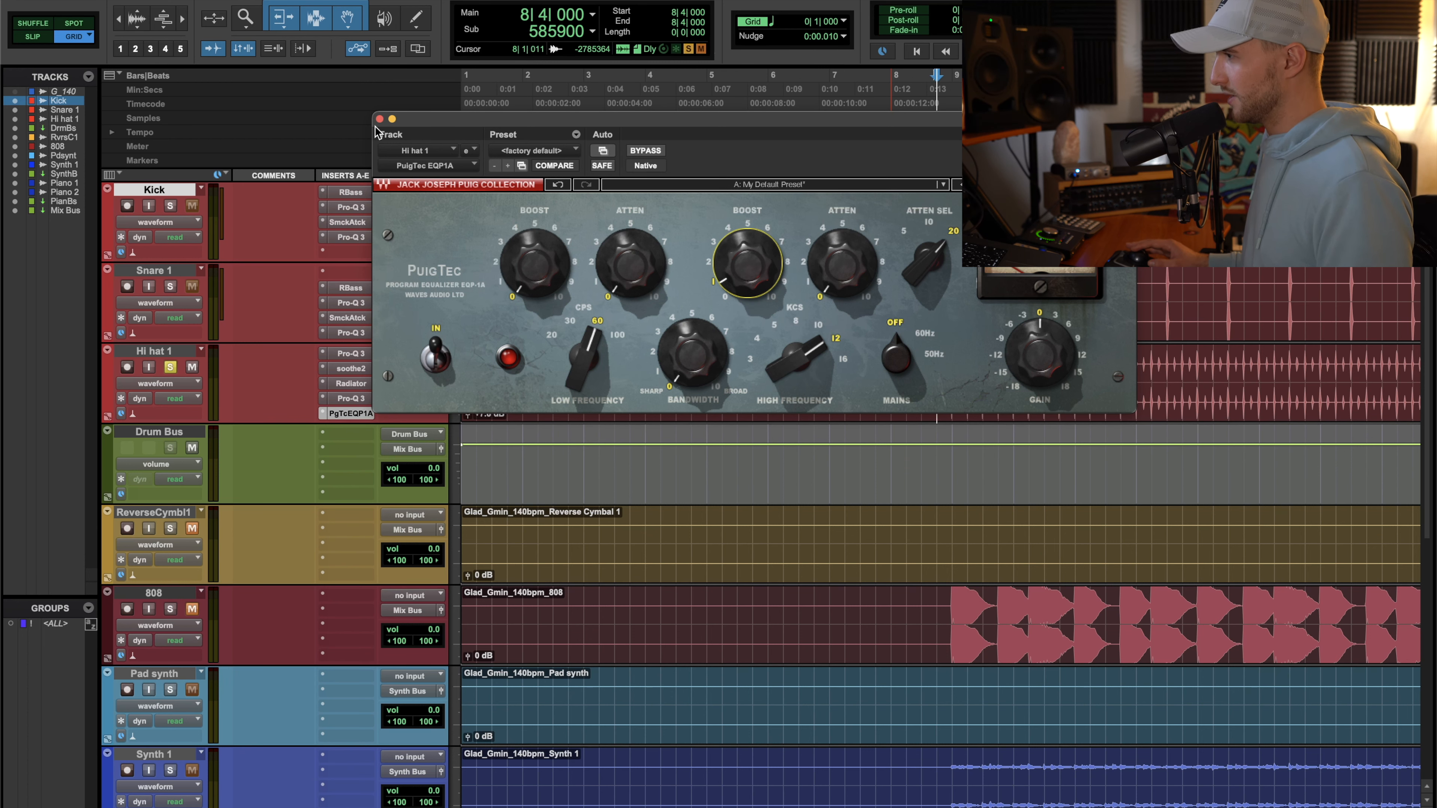
{"action": "left_click", "coordinate": [379, 119]}
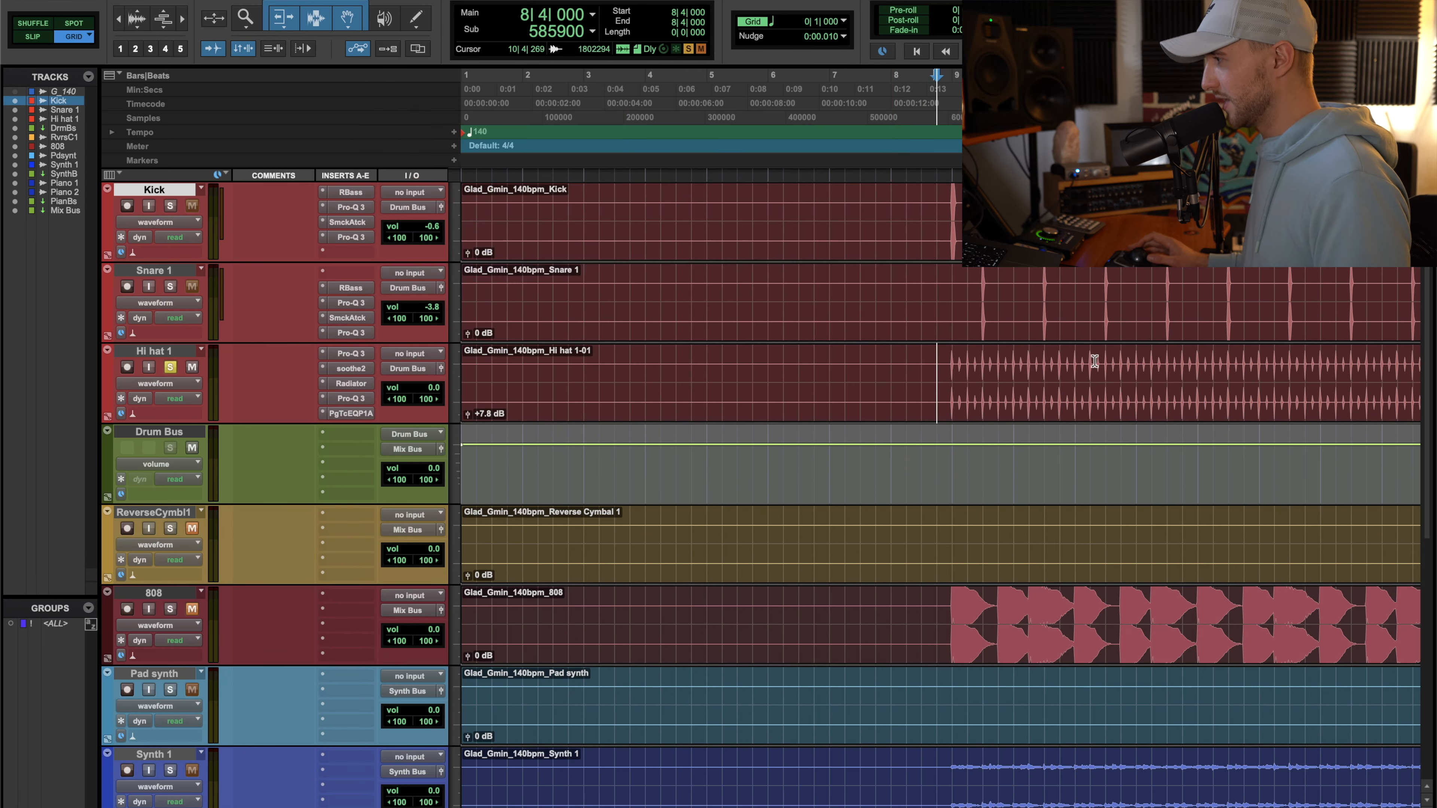
{"action": "left_click", "coordinate": [350, 414]}
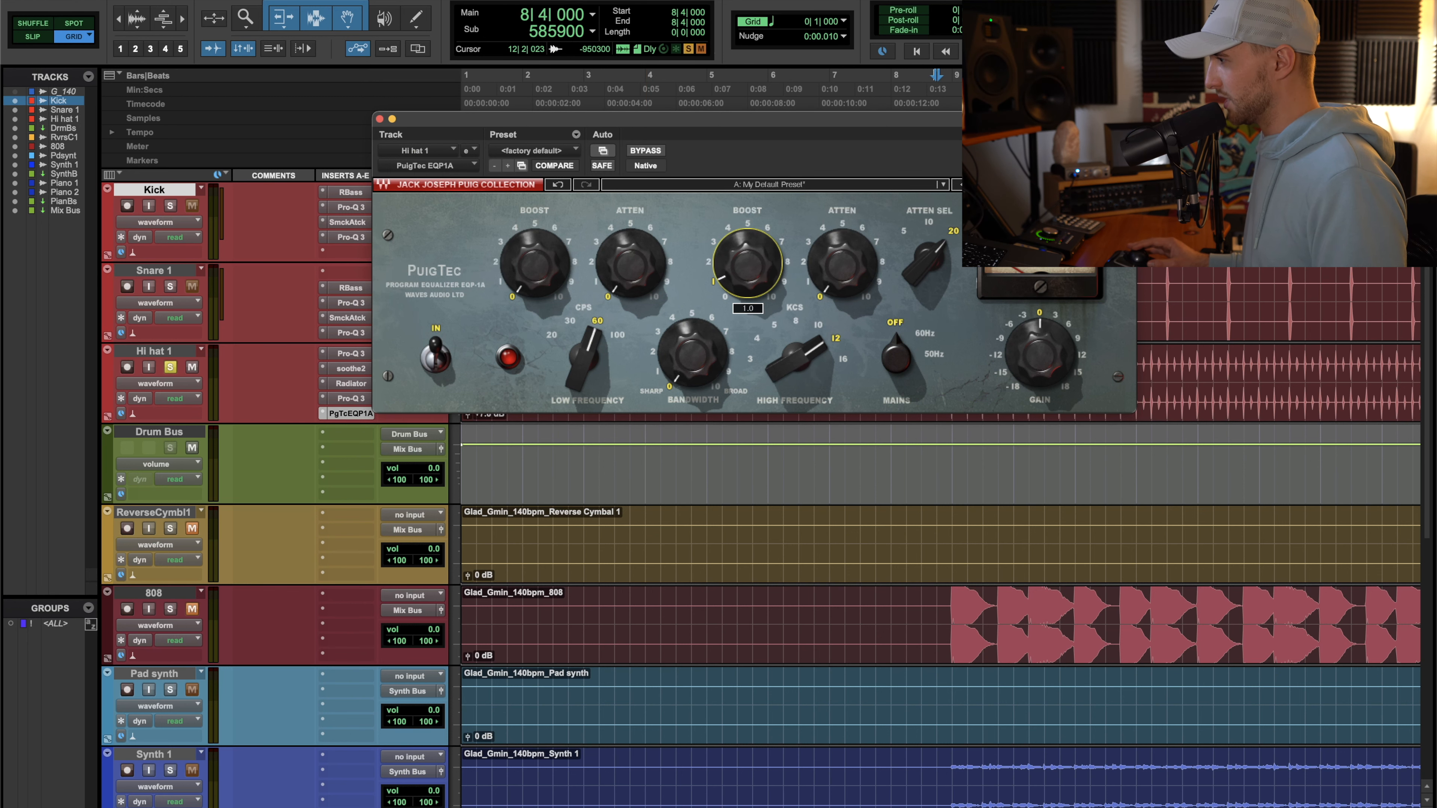
{"action": "left_click", "coordinate": [380, 119]}
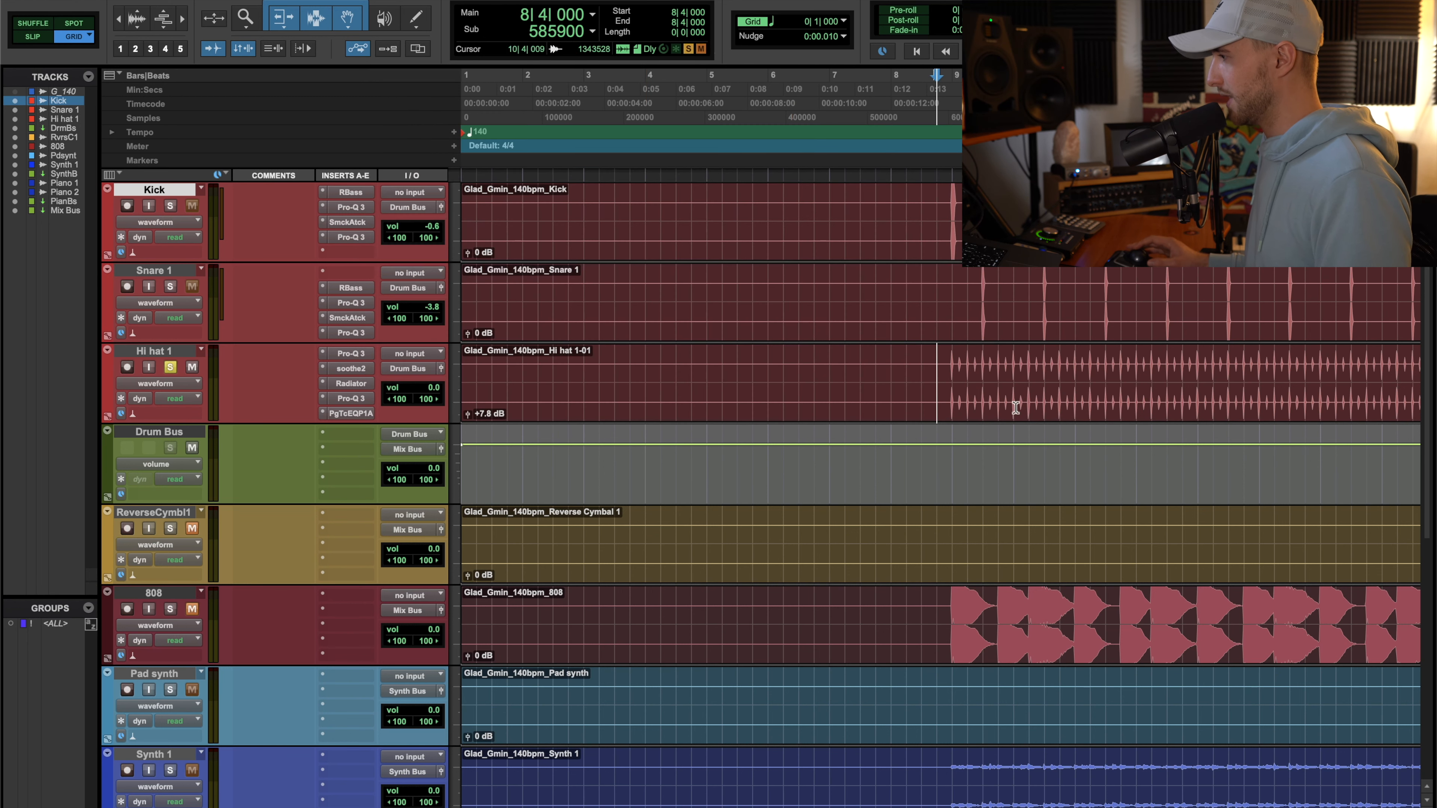
Play the soloed hi-hat with all its inserts bypassed and again with them active to compare the sound
{"action": "left_click", "coordinate": [358, 351], "text": "shift+super"}
{"action": "key", "text": "space"}
{"action": "key", "text": "space"}
{"action": "left_click", "coordinate": [358, 352], "text": "shift+super"}
{"action": "key", "text": "space"}
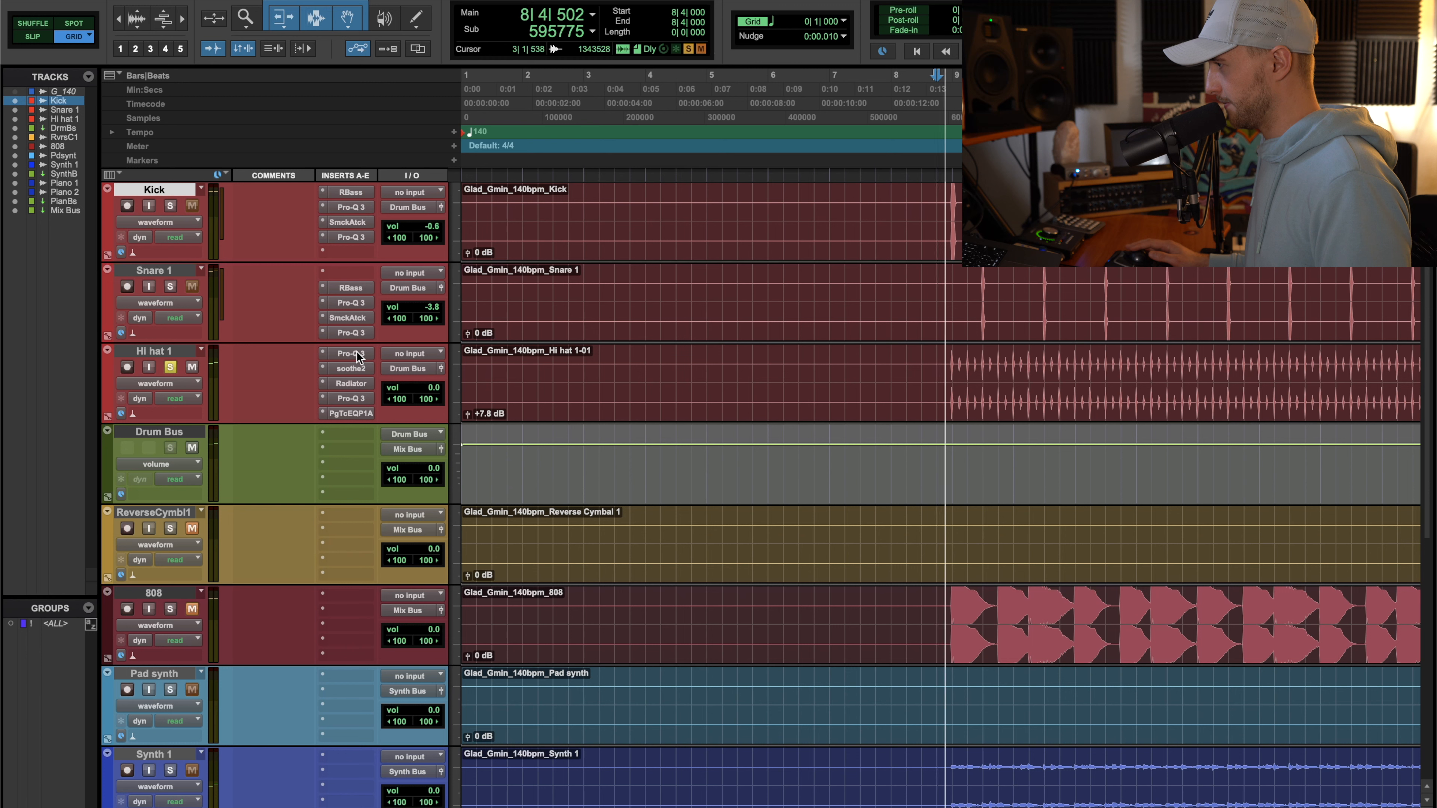
{"action": "key", "text": "space"}
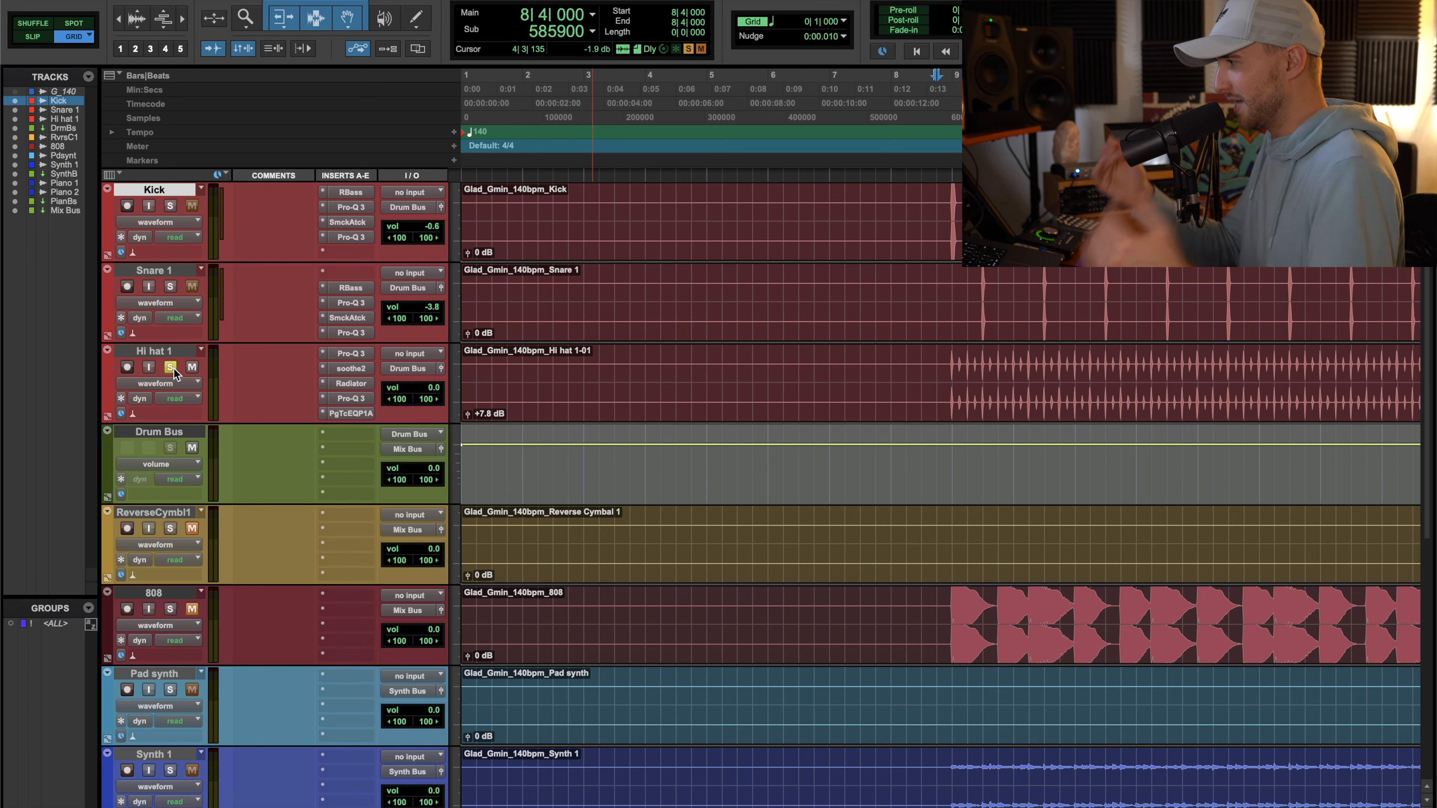
Unsolo Hi hat 1, play the drums together and lower the hi-hat fader to -1.7 dB in the mixer
{"action": "left_click", "coordinate": [172, 367]}
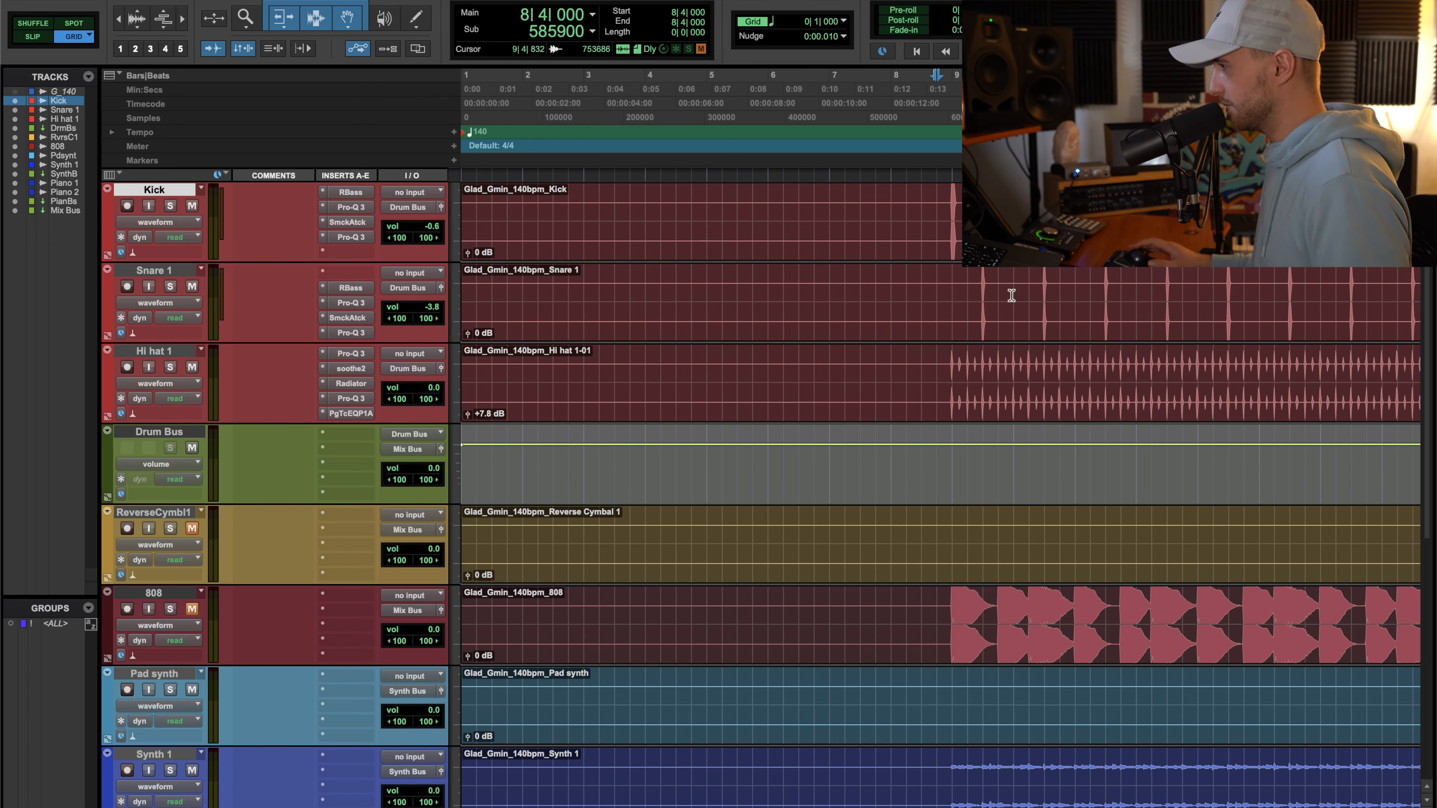
{"action": "key", "text": "space"}
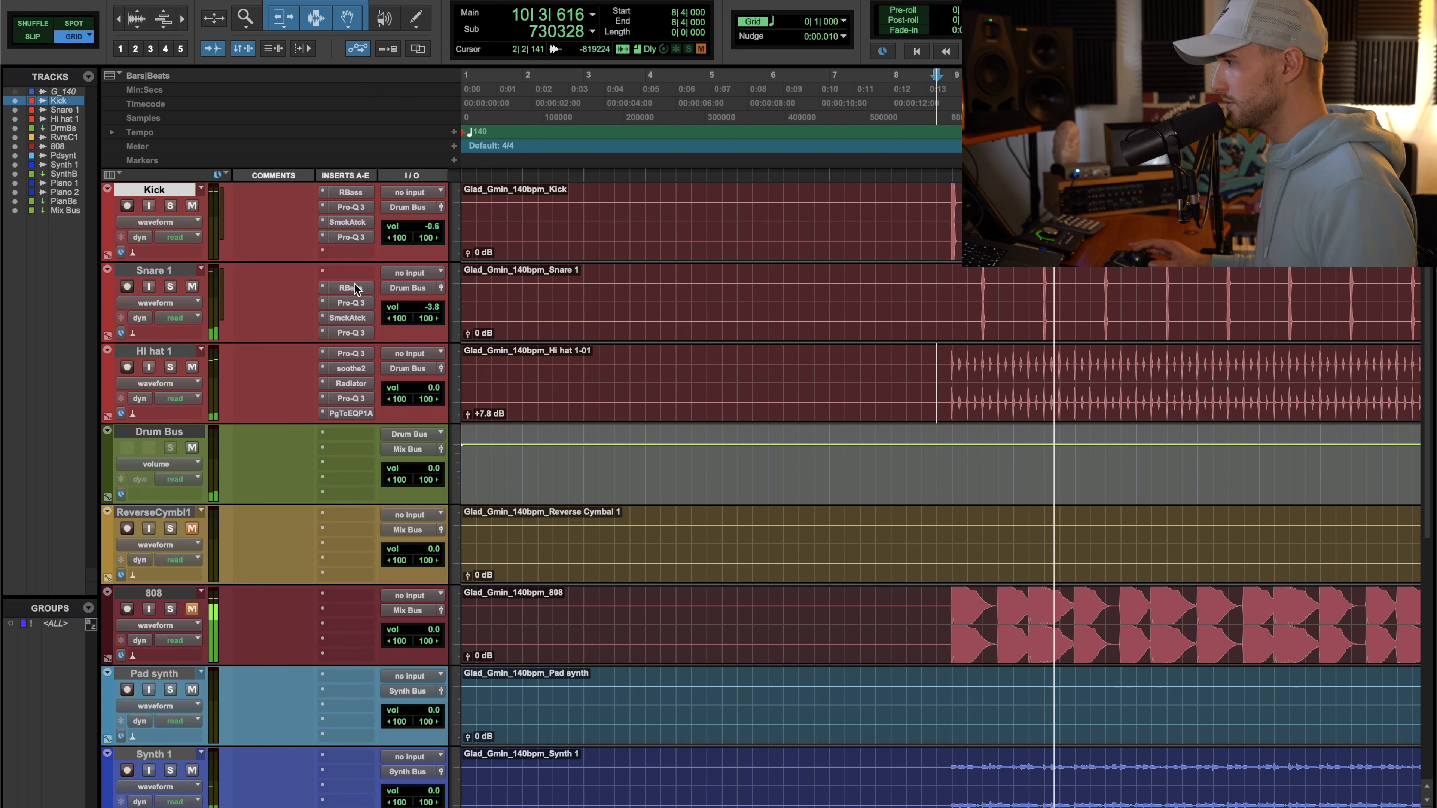
{"action": "key", "text": "super+equal"}
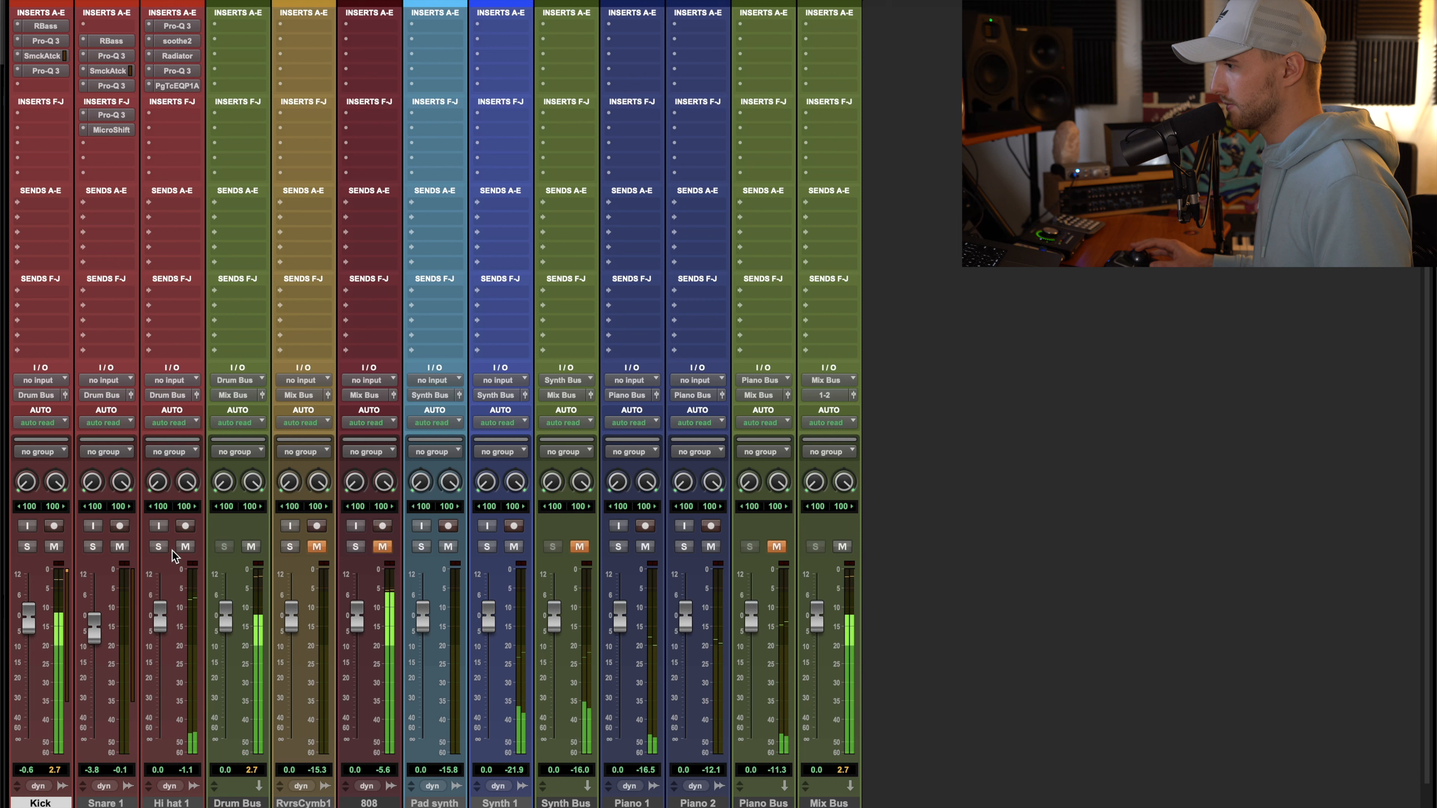
{"action": "left_click_drag", "start_coordinate": [158, 614], "coordinate": [159, 620]}
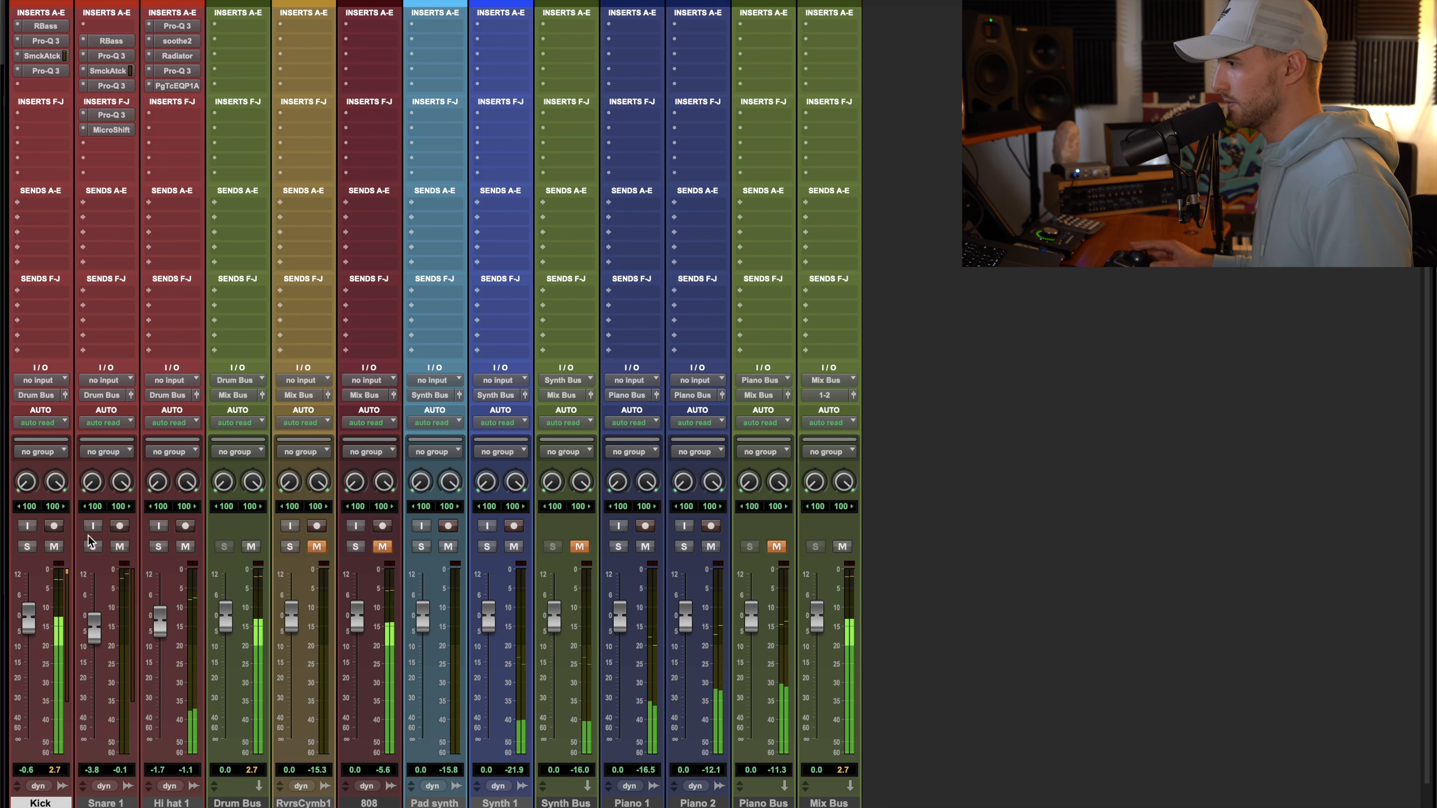
Solo Snare 1, raise its fader to -2.6 dB and unsolo it
{"action": "left_click", "coordinate": [92, 547]}
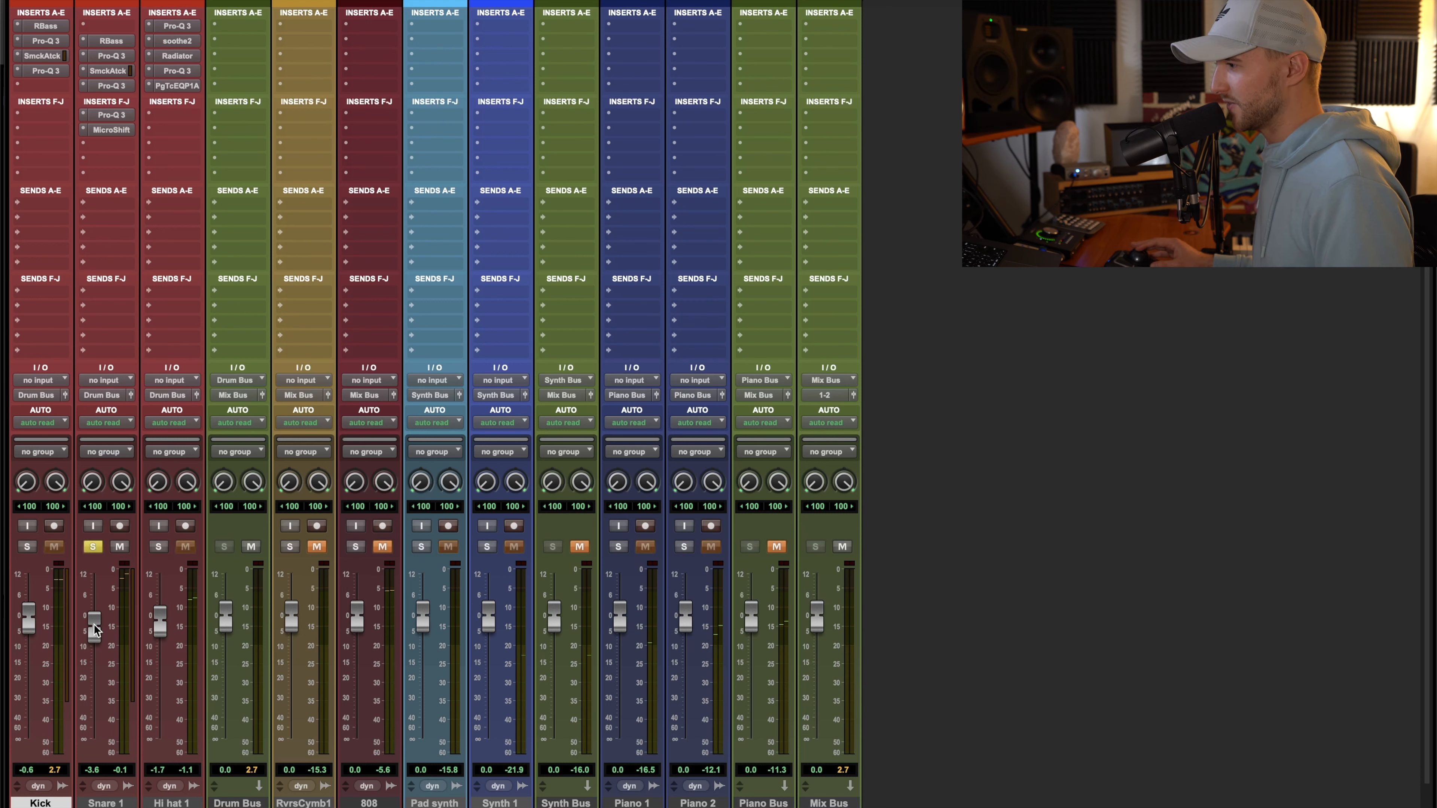
{"action": "left_click_drag", "start_coordinate": [90, 636], "coordinate": [92, 624]}
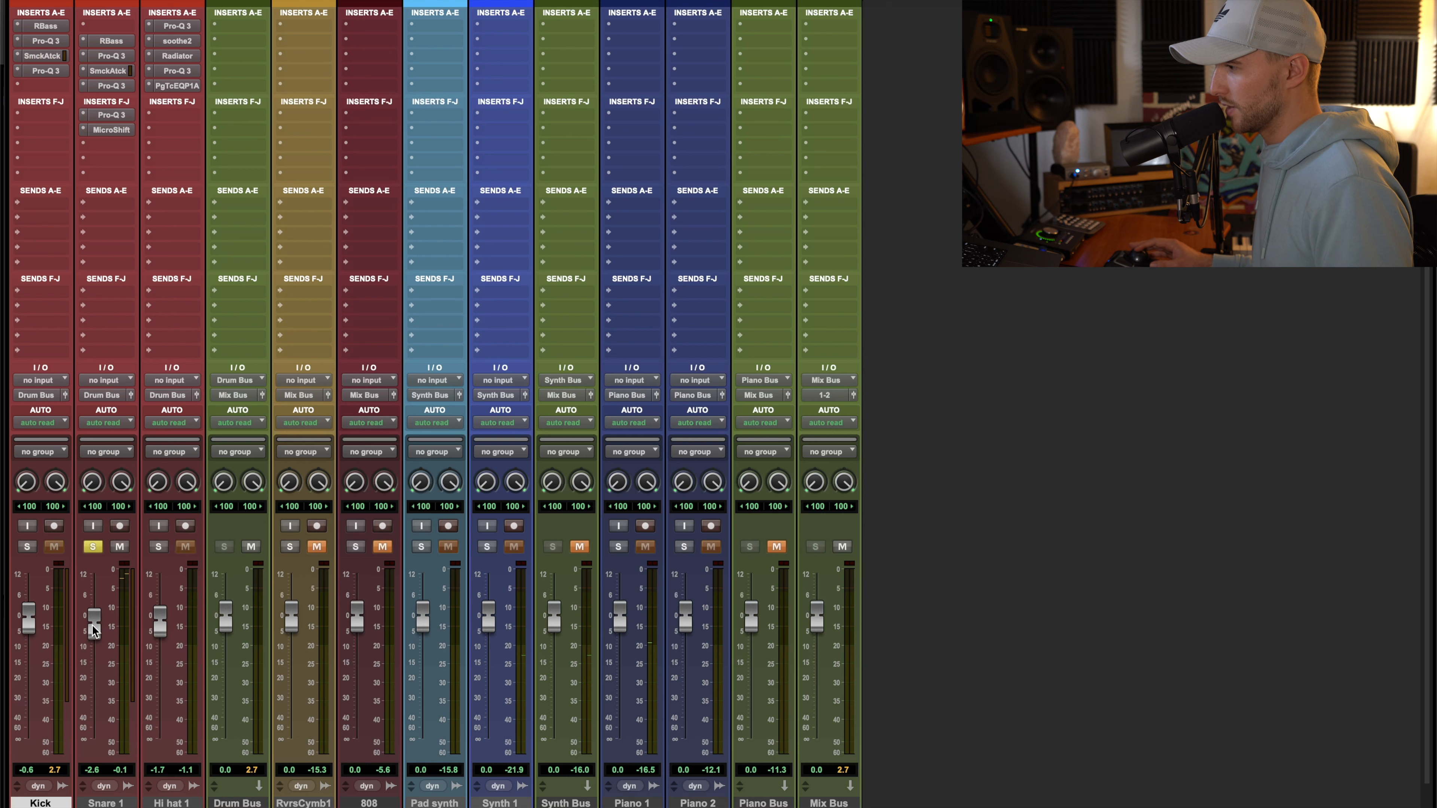
{"action": "left_click", "coordinate": [93, 547]}
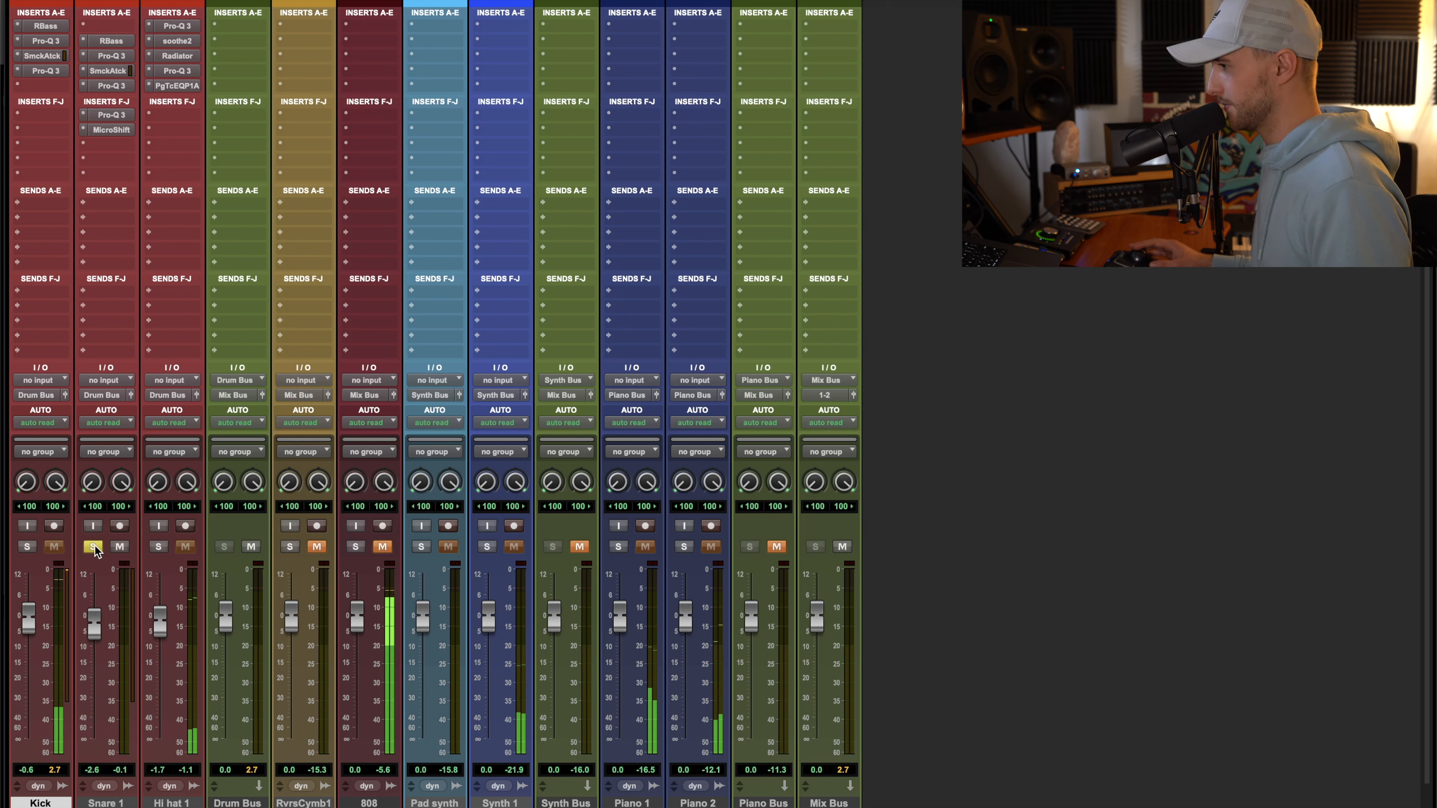
Lower the Snare 1 fader to -2.9 dB and place its MicroShift insert directly below Pro-Q 3
{"action": "left_click", "coordinate": [107, 143]}
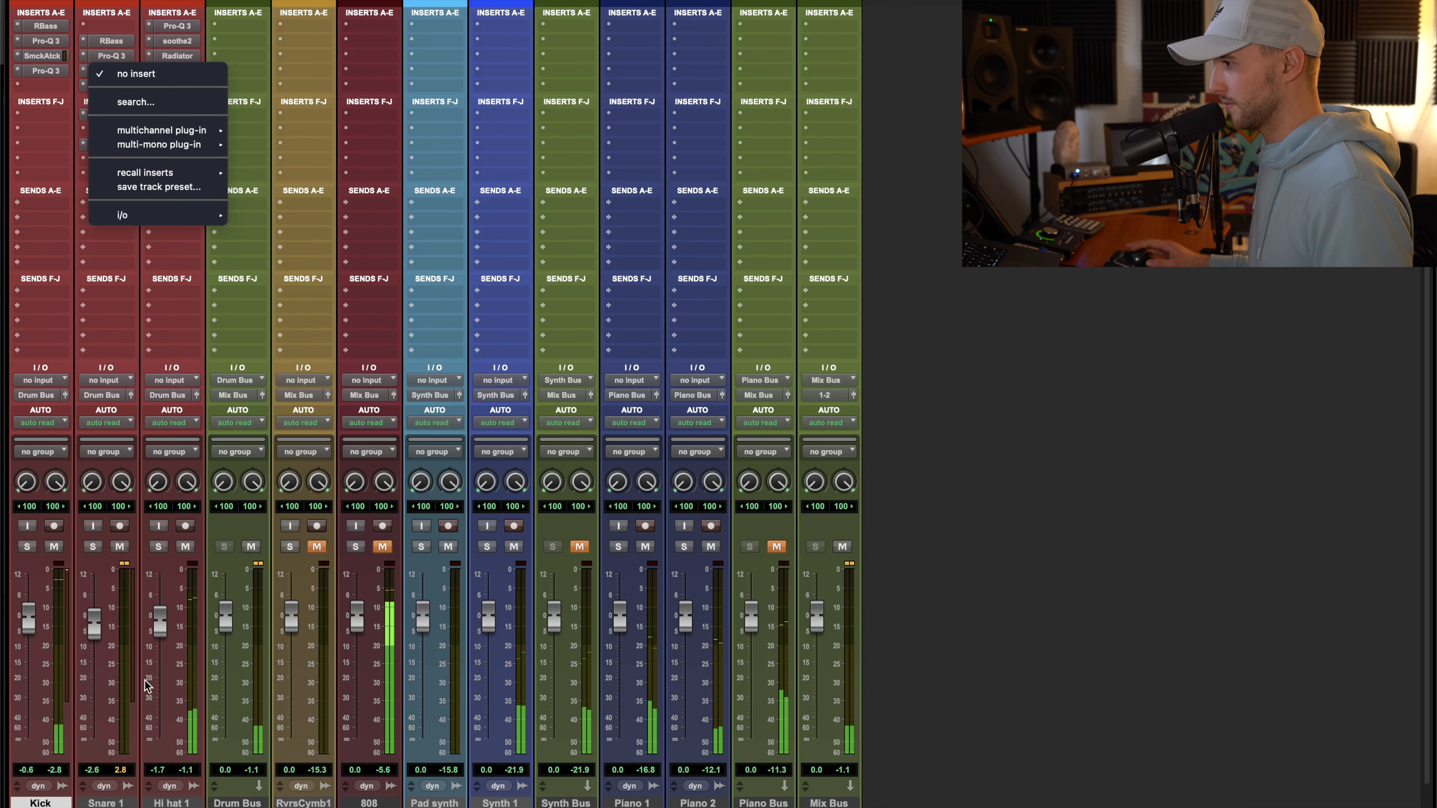
{"action": "left_click", "coordinate": [213, 352]}
{"action": "left_click_drag", "start_coordinate": [94, 624], "coordinate": [94, 625]}
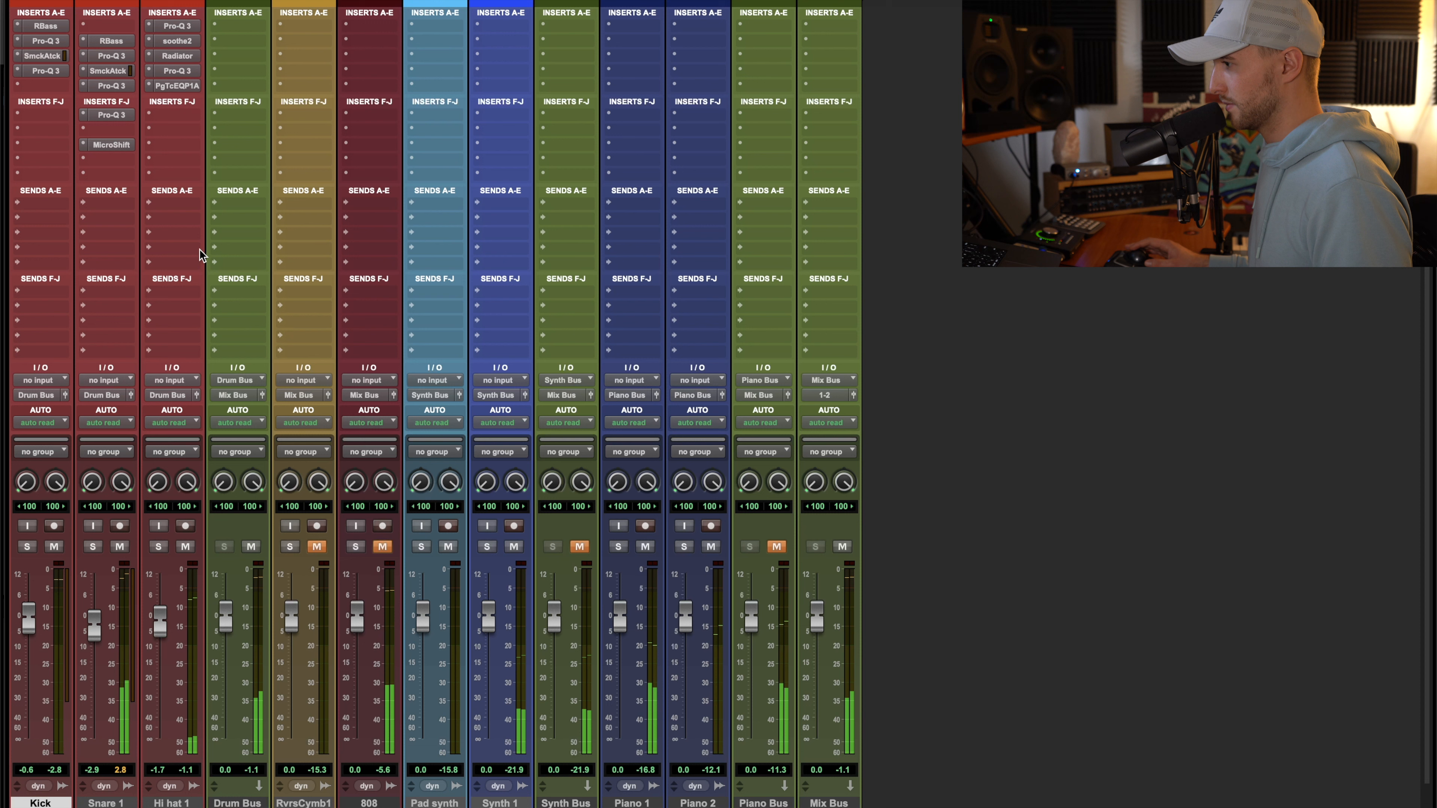
{"action": "left_click_drag", "start_coordinate": [115, 120], "coordinate": [112, 130]}
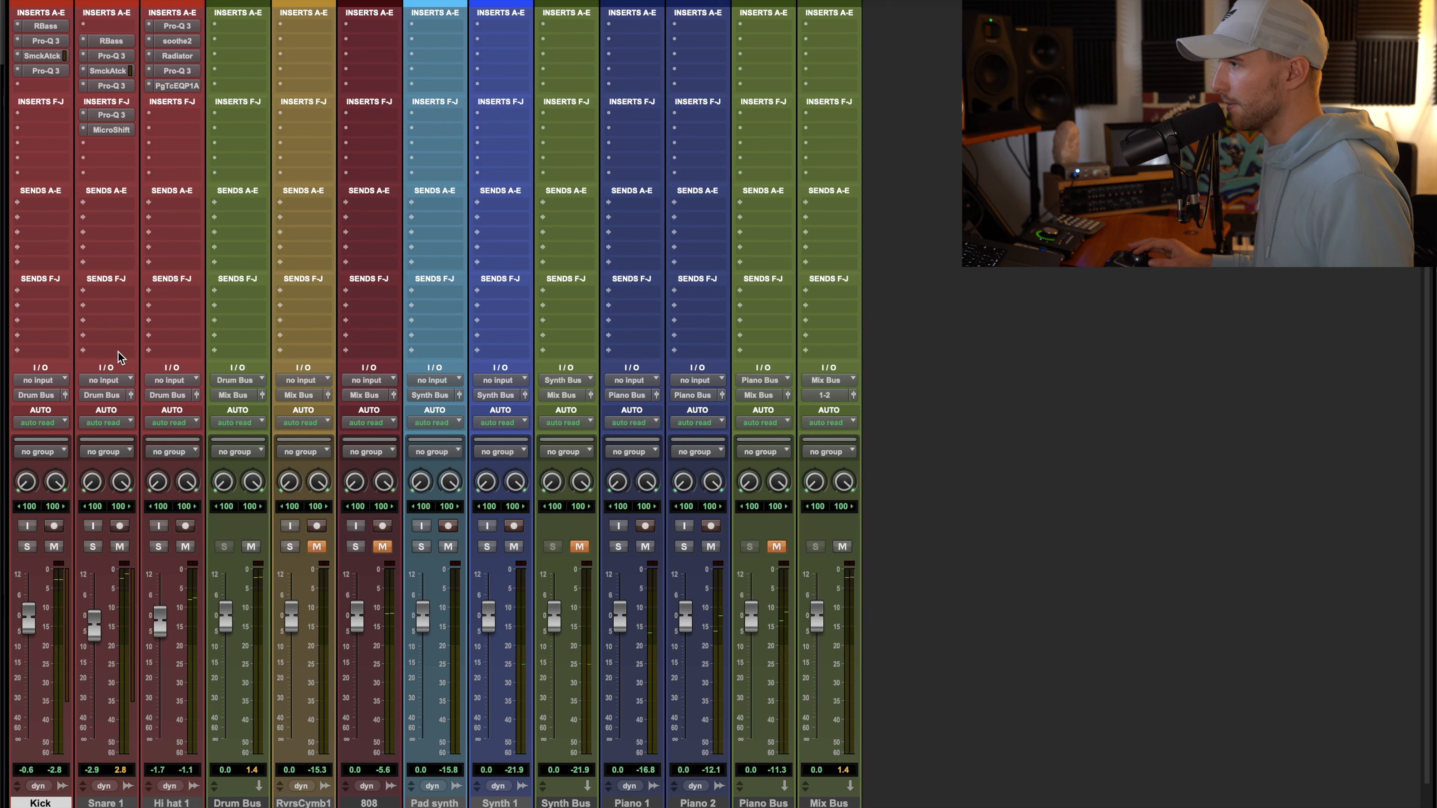
Insert PuigChild 670 (stereo) on the Drum Bus and load the LAVYNE VINTAGE MASTERING GLUE preset
{"action": "left_click", "coordinate": [244, 31]}
{"action": "type", "text": "puigchi"}
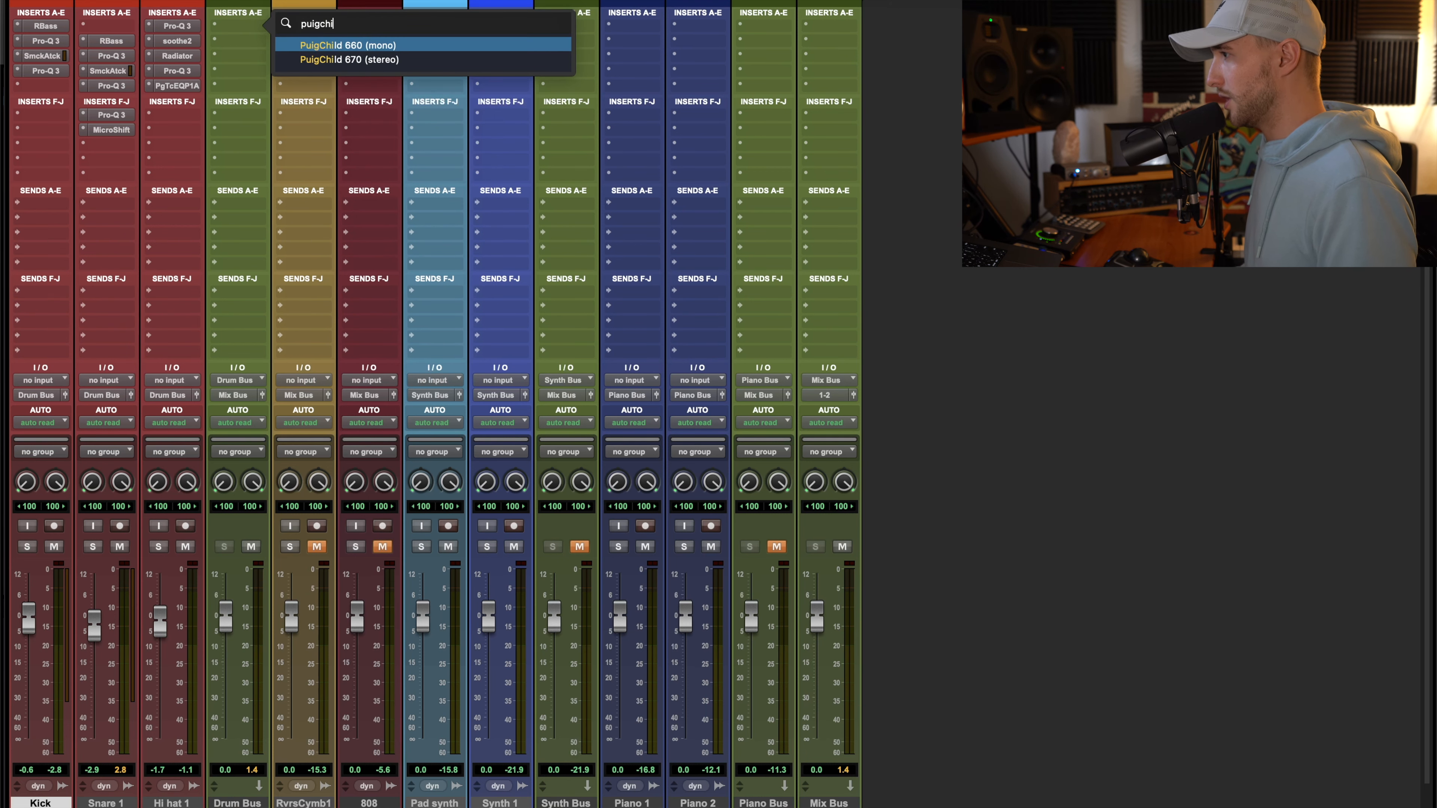
{"action": "key", "text": "Down"}
{"action": "key", "text": "Return"}
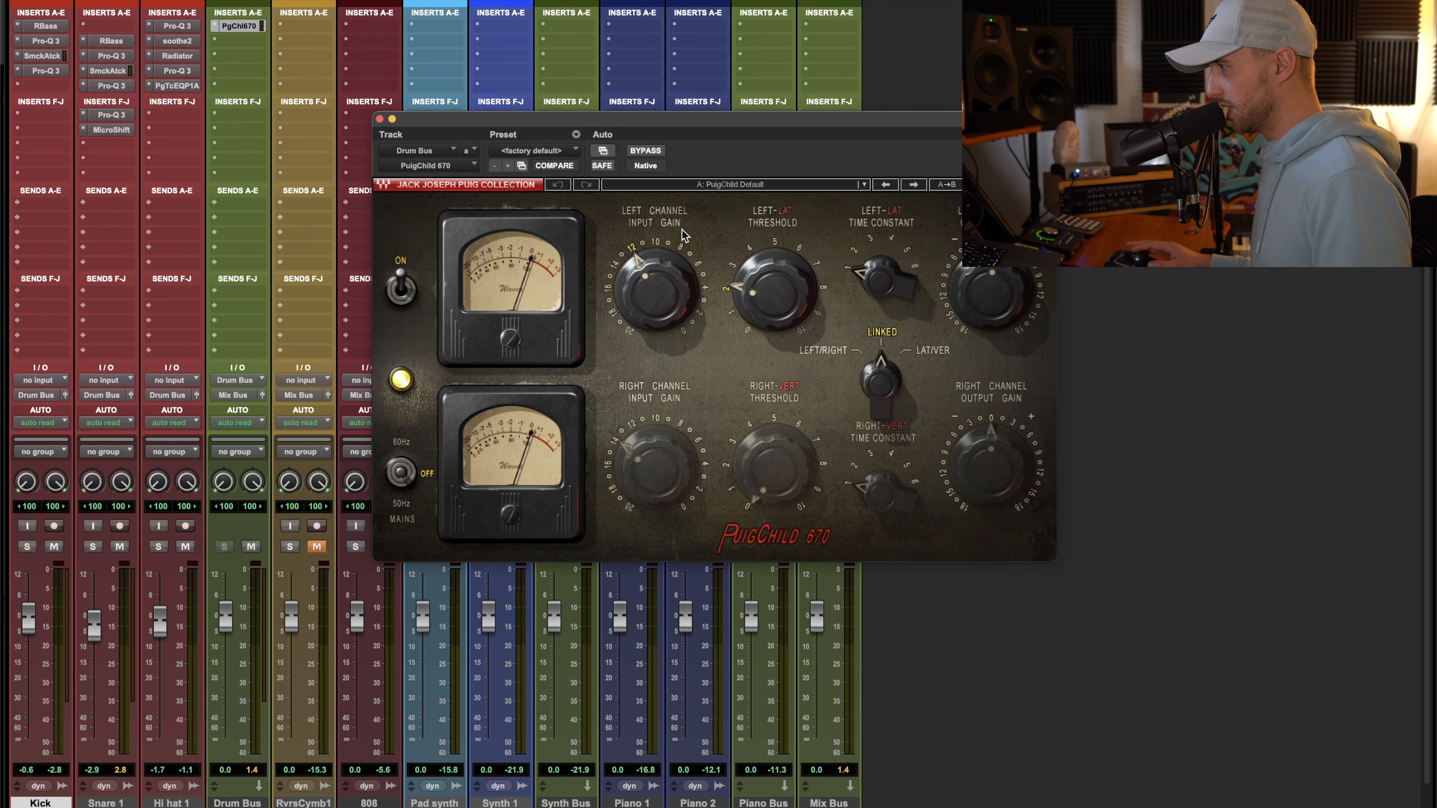
{"action": "left_click", "coordinate": [749, 184]}
{"action": "mouse_move", "coordinate": [922, 760]}
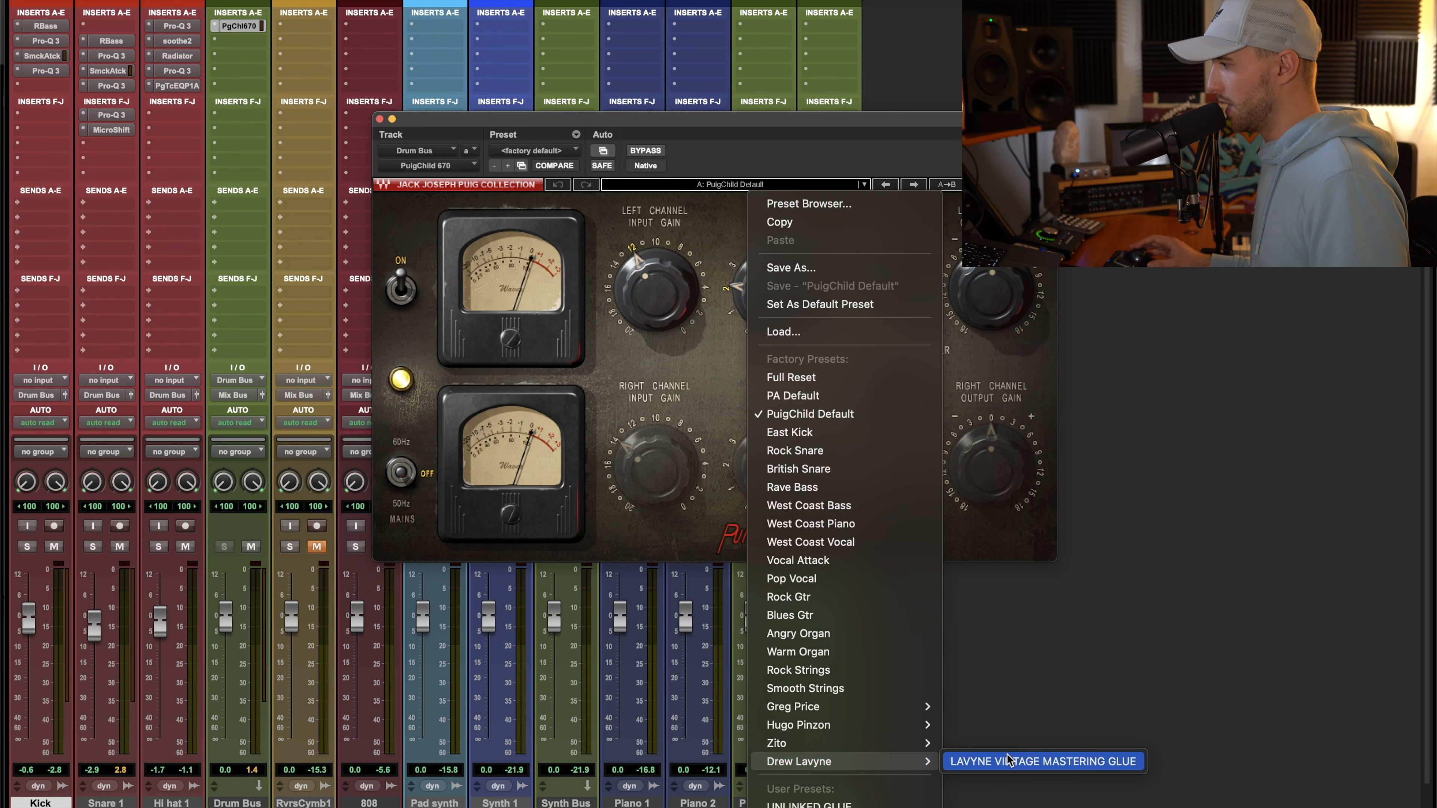
{"action": "left_click", "coordinate": [961, 761]}
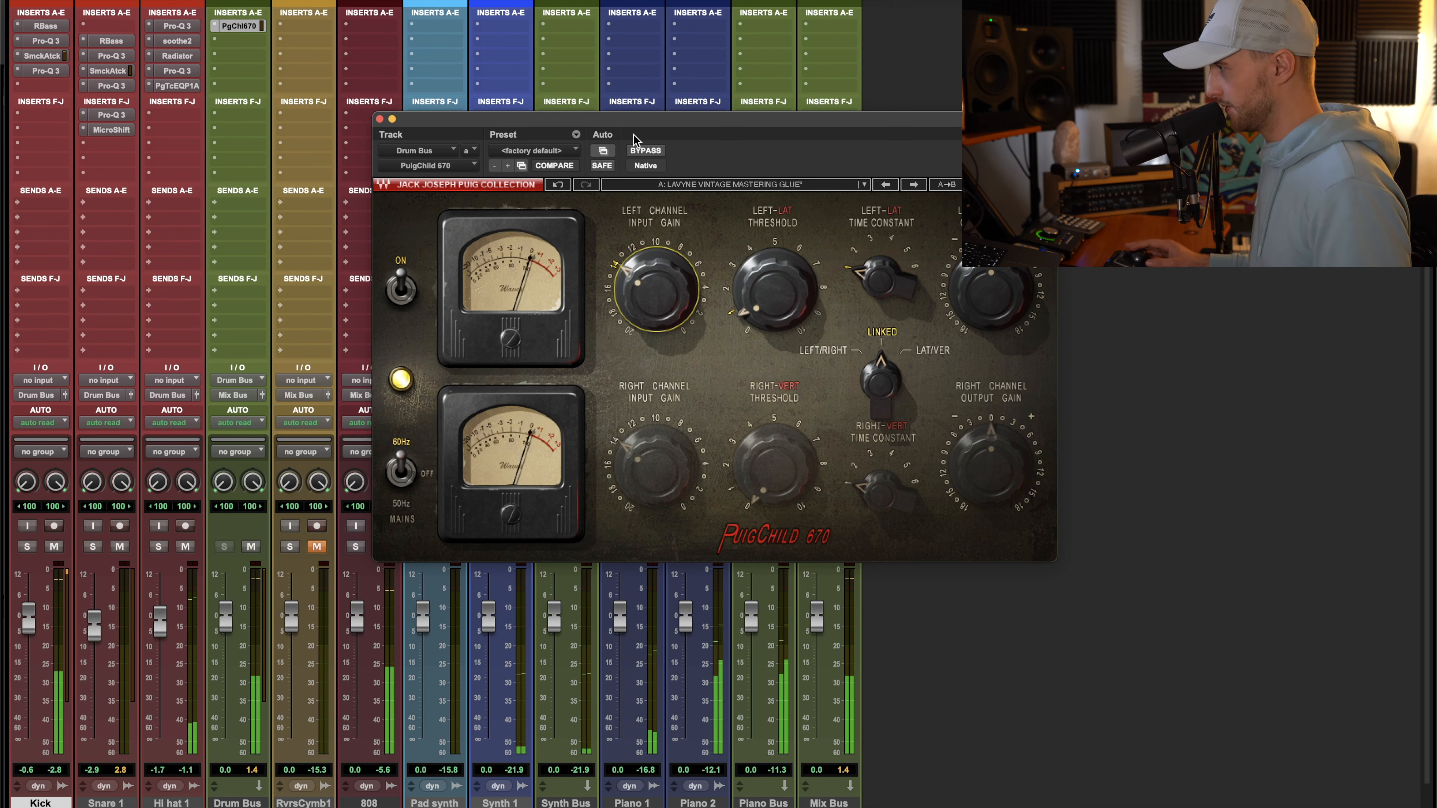
Compare the drums with PuigChild 670 bypassed and active, and set its output gain to 0.6 dB
{"action": "left_click", "coordinate": [645, 151]}
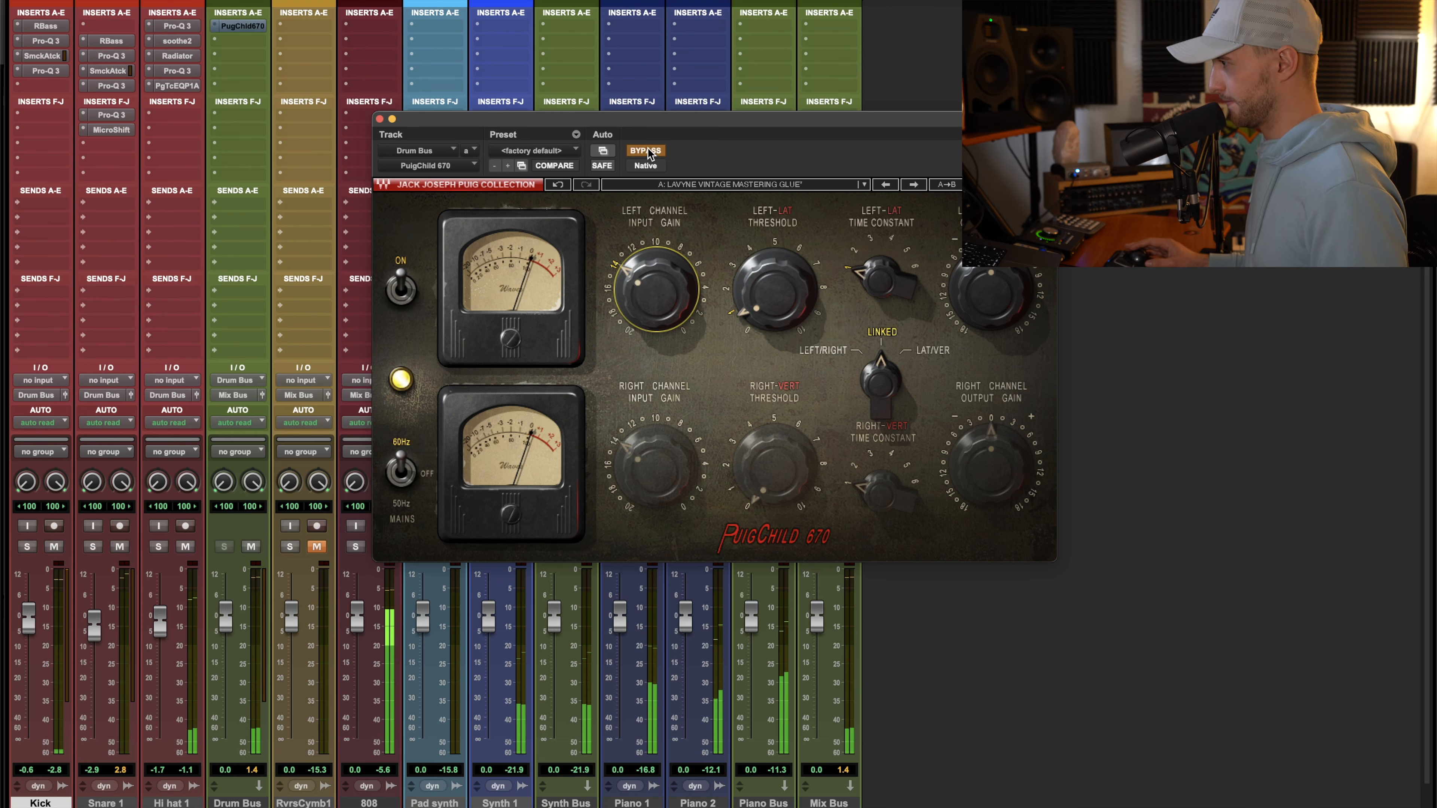
{"action": "left_click", "coordinate": [645, 150]}
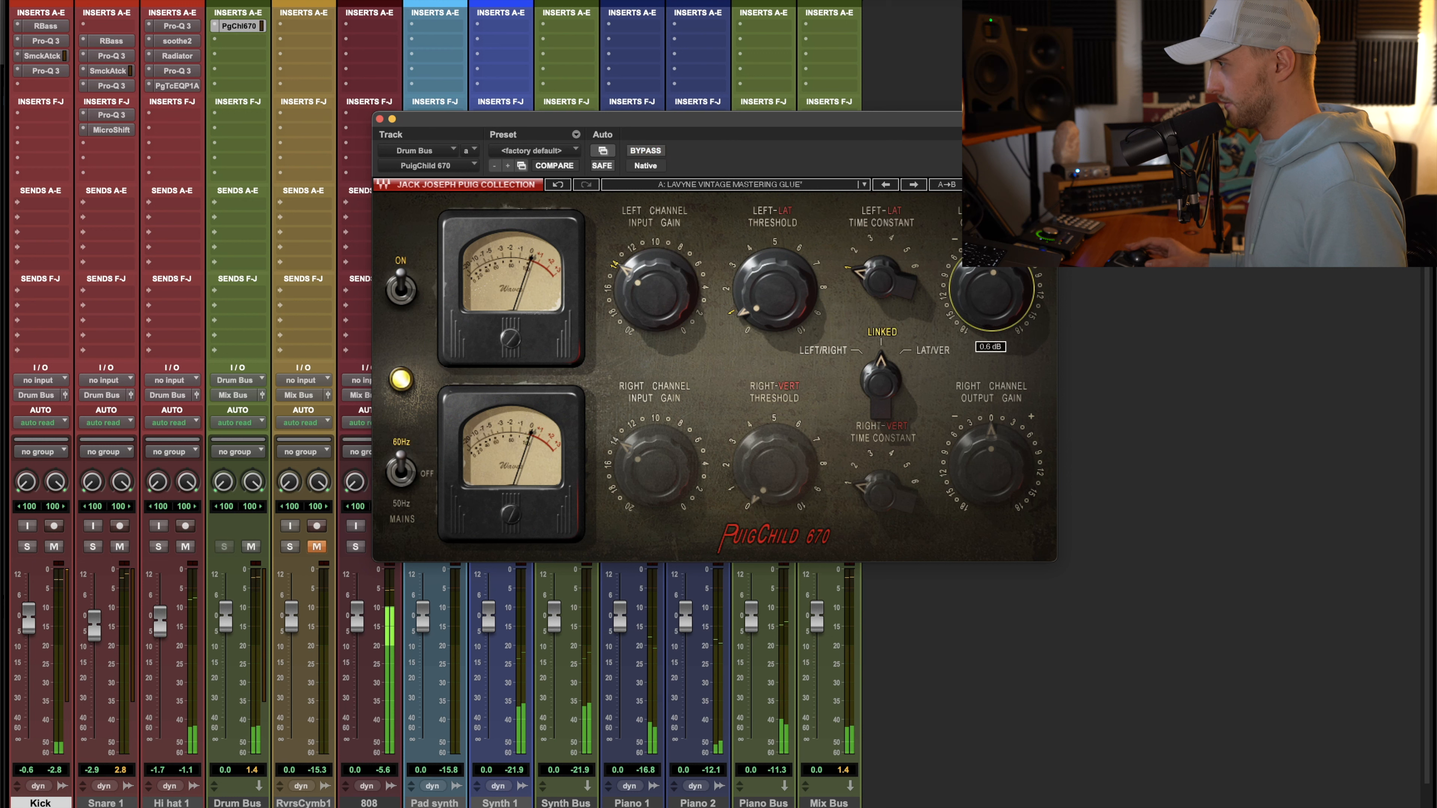
{"action": "left_click", "coordinate": [654, 151]}
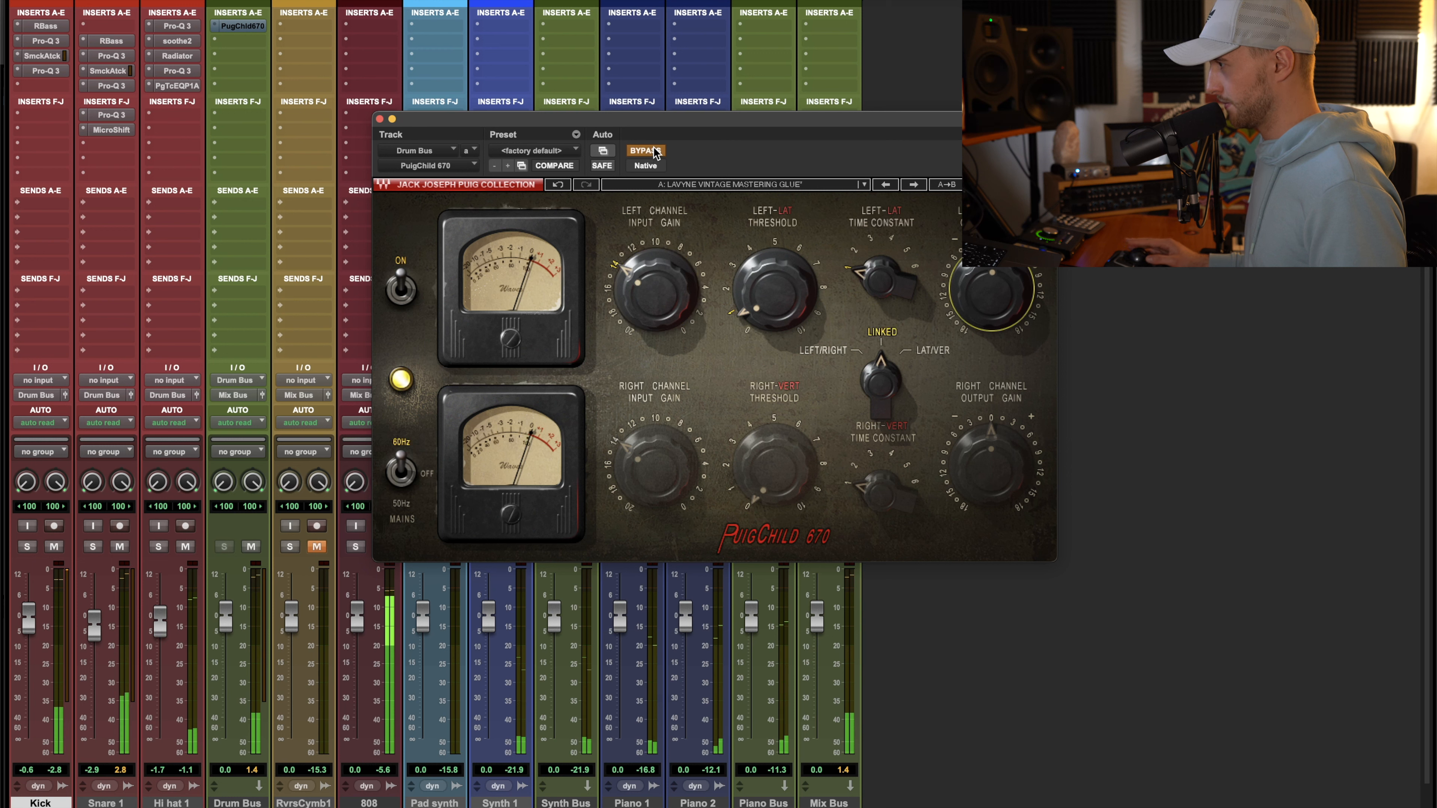
{"action": "left_click", "coordinate": [654, 152]}
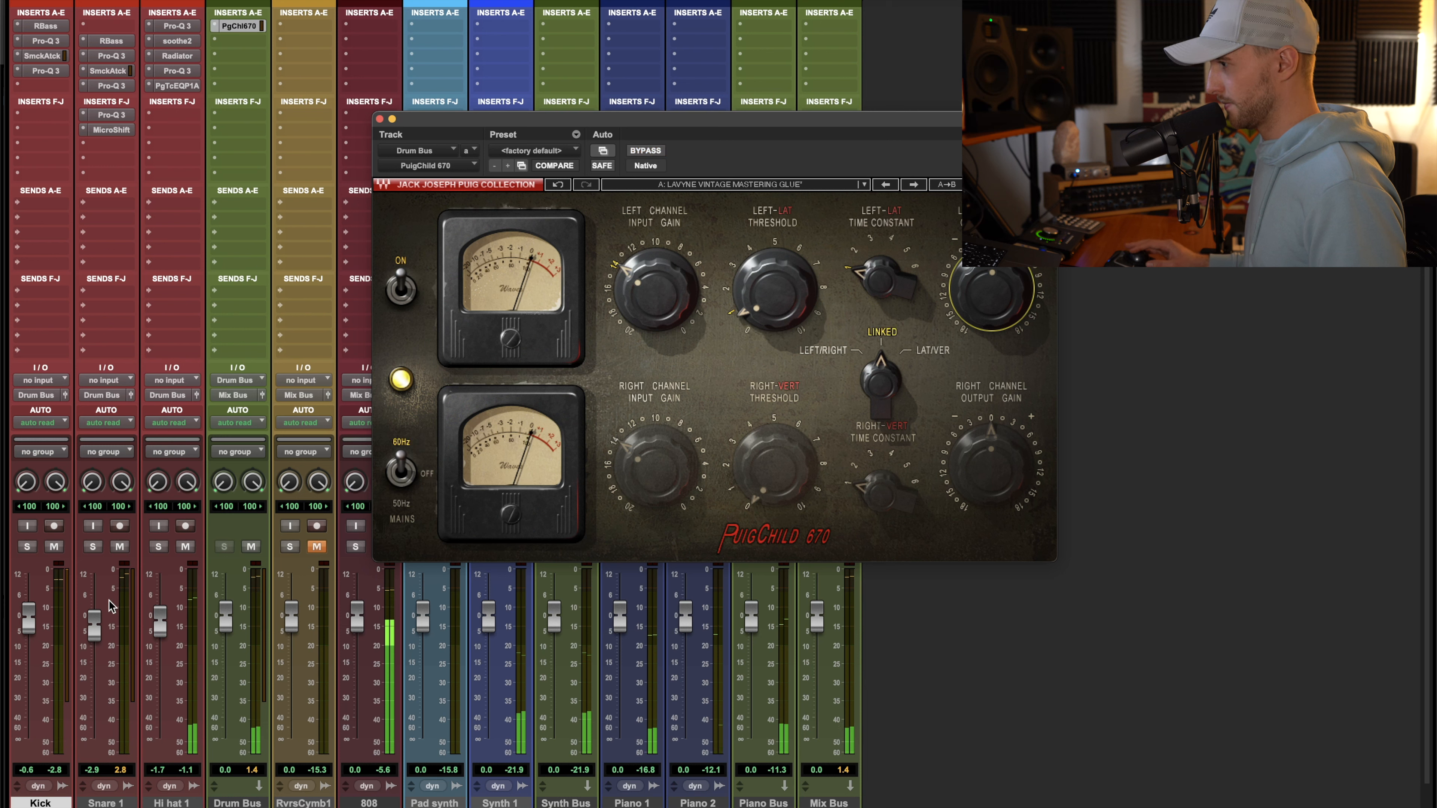
Lower the Hi hat 1 fader to -4.9 dB, briefly soloing the track to check it
{"action": "left_click_drag", "start_coordinate": [162, 638], "coordinate": [161, 644]}
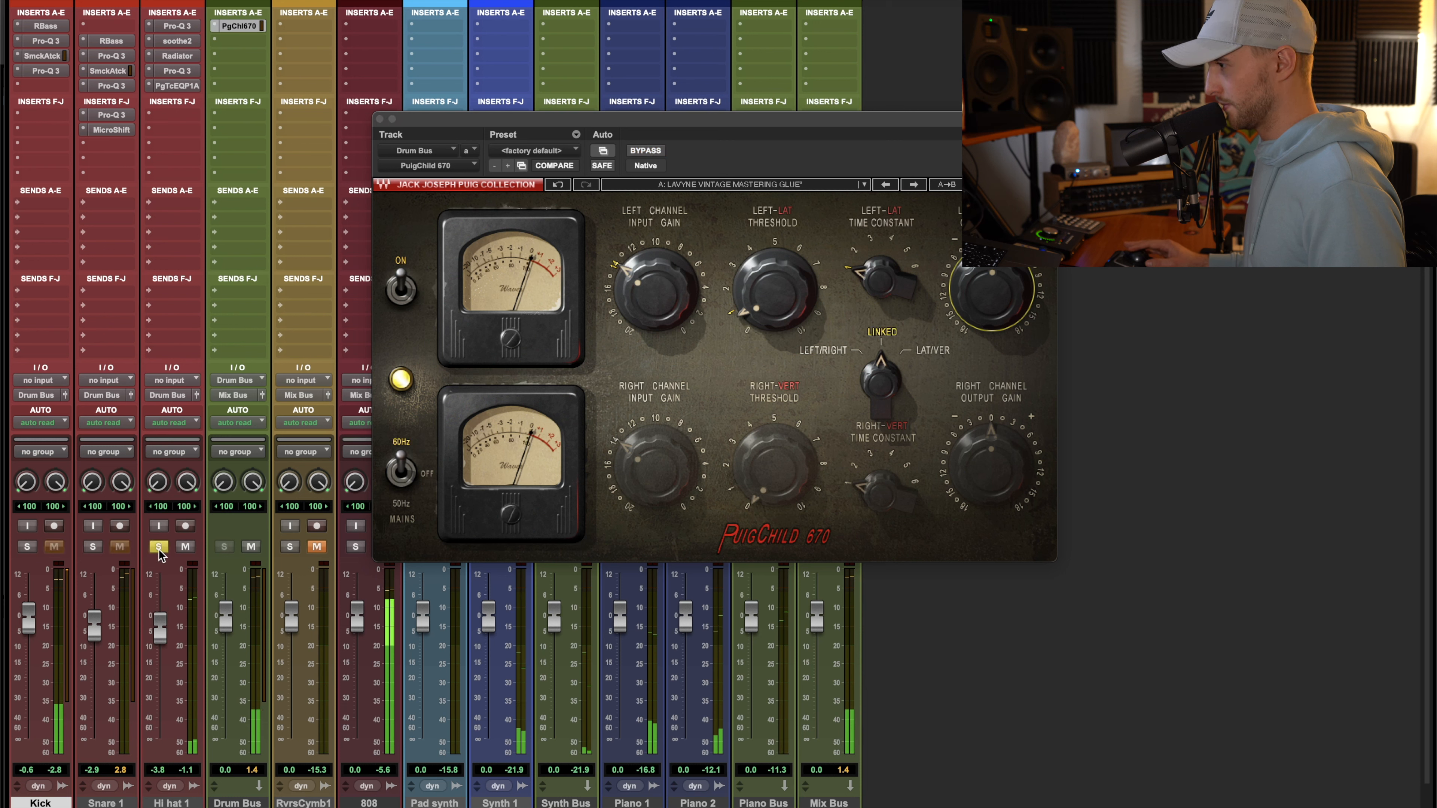
{"action": "left_click", "coordinate": [159, 546]}
{"action": "left_click", "coordinate": [159, 546]}
{"action": "left_click_drag", "start_coordinate": [160, 629], "coordinate": [160, 632]}
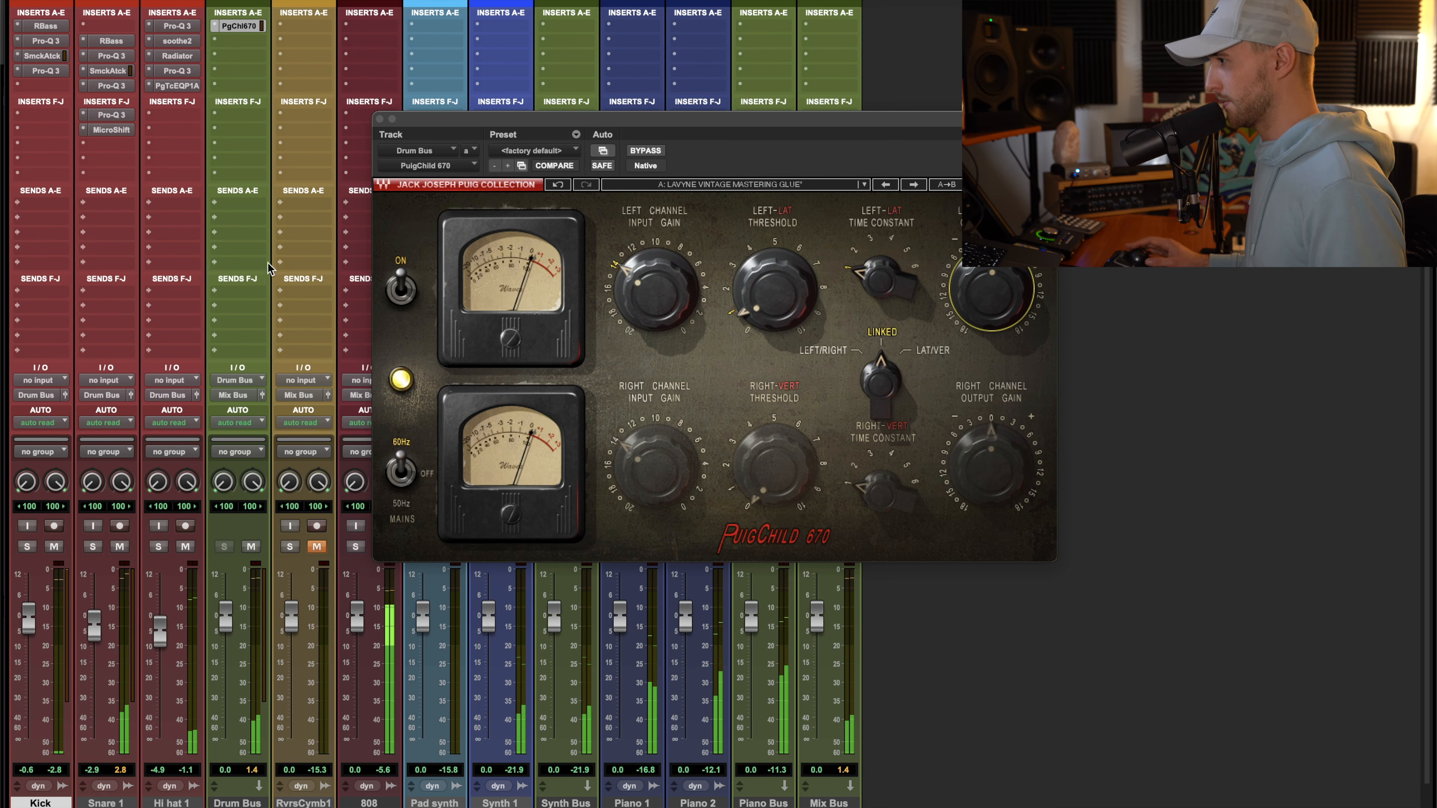
Close PuigChild 670 and create a send from the Drum Bus to a new stereo aux input track named =Drums
{"action": "left_click", "coordinate": [381, 119]}
{"action": "left_click", "coordinate": [255, 293]}
{"action": "left_click", "coordinate": [278, 398]}
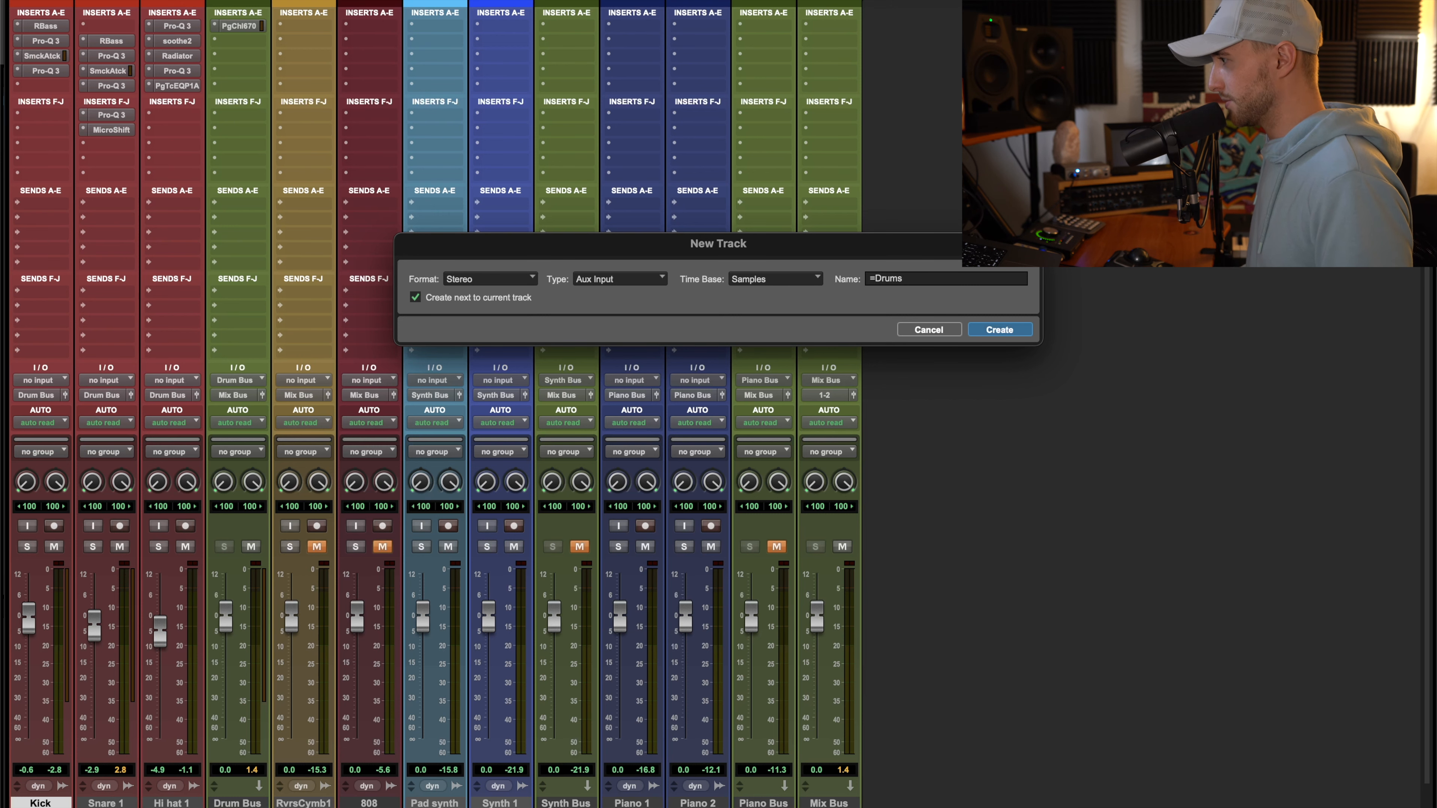
{"action": "key", "text": "Return"}
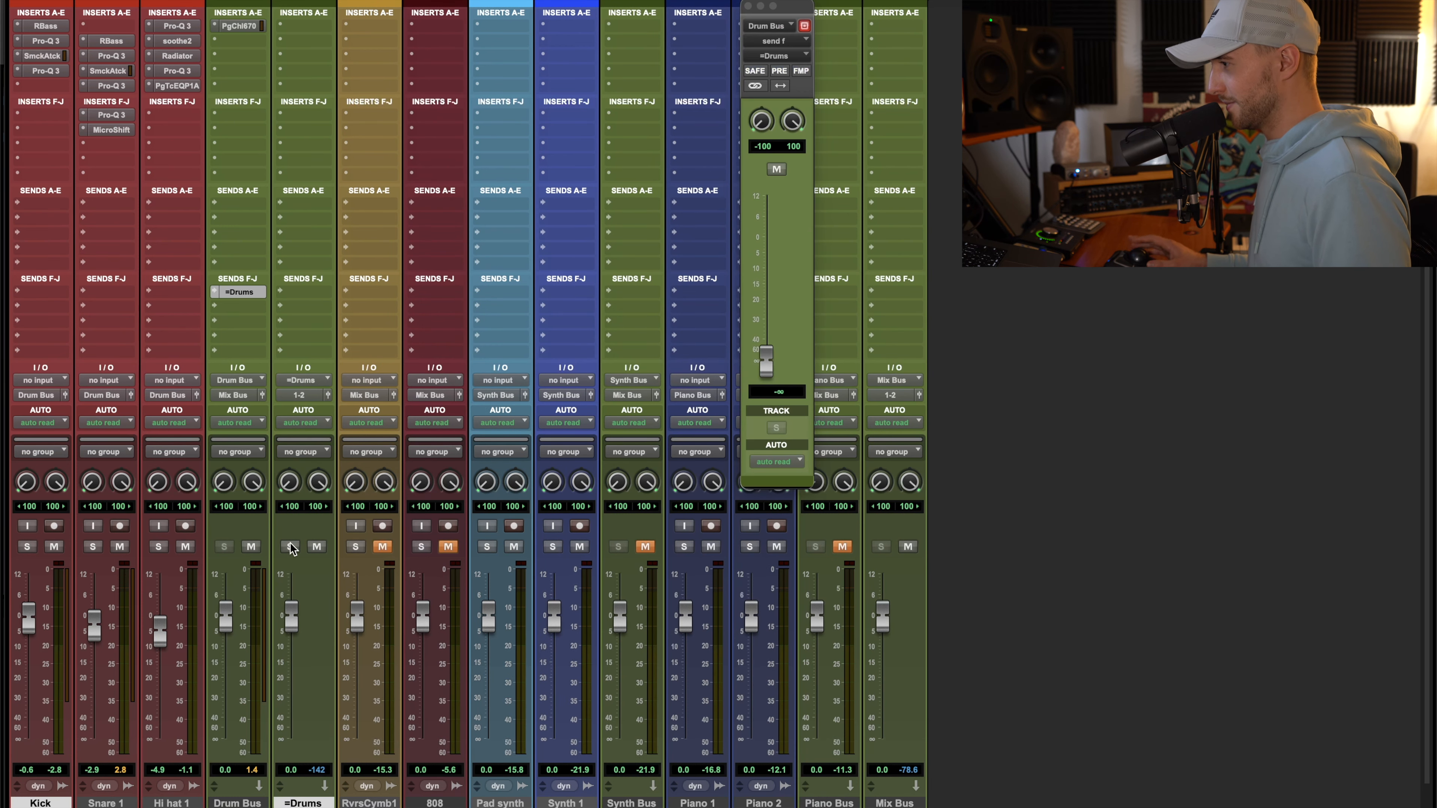
{"action": "left_click", "coordinate": [310, 396]}
{"action": "left_click", "coordinate": [324, 452]}
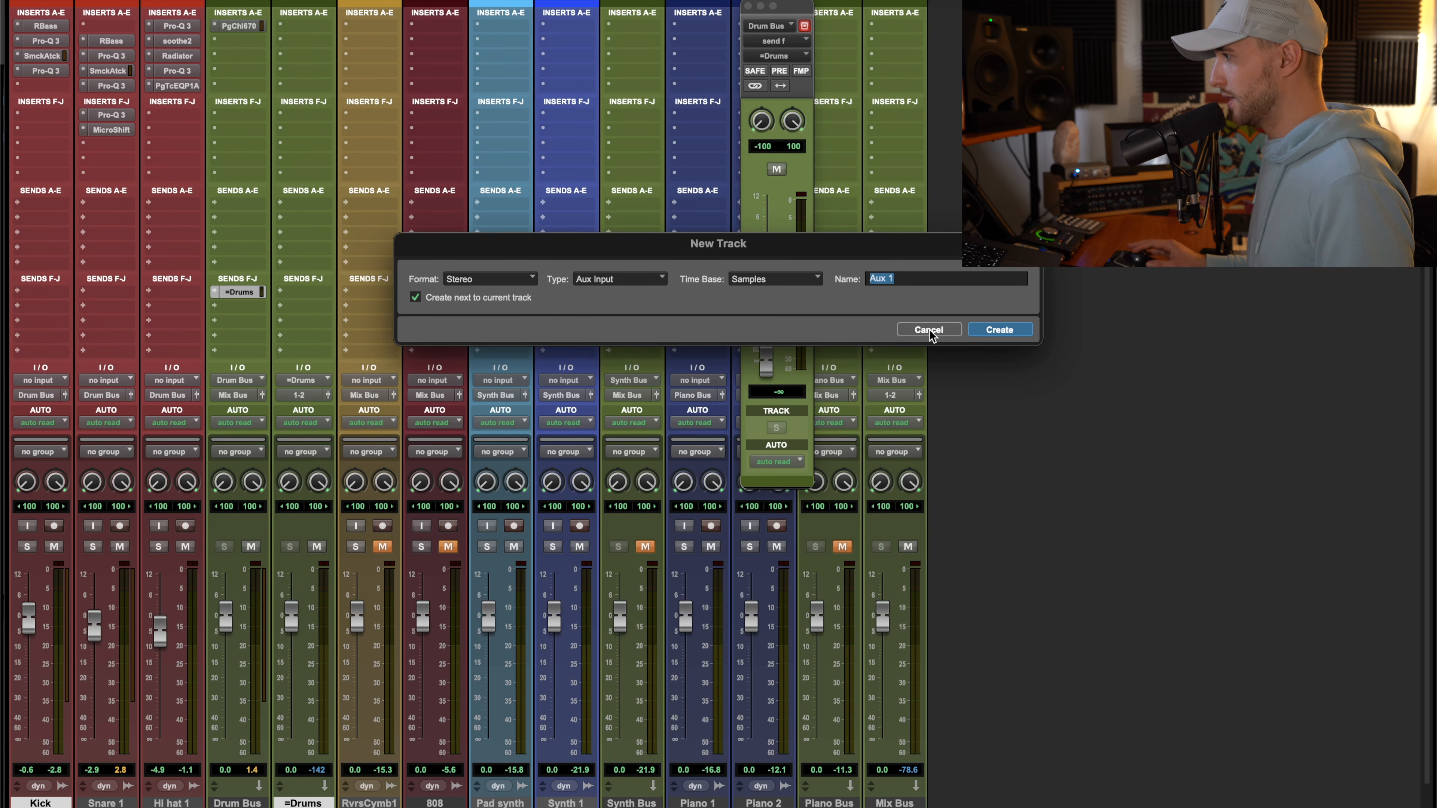
{"action": "left_click", "coordinate": [930, 330]}
Route the outputs of Drum Bus and =Drums together to a new stereo aux input track named Percussion Bus
{"action": "left_click", "coordinate": [237, 806], "text": "shift"}
{"action": "left_click", "coordinate": [294, 806]}
{"action": "left_click", "coordinate": [304, 396]}
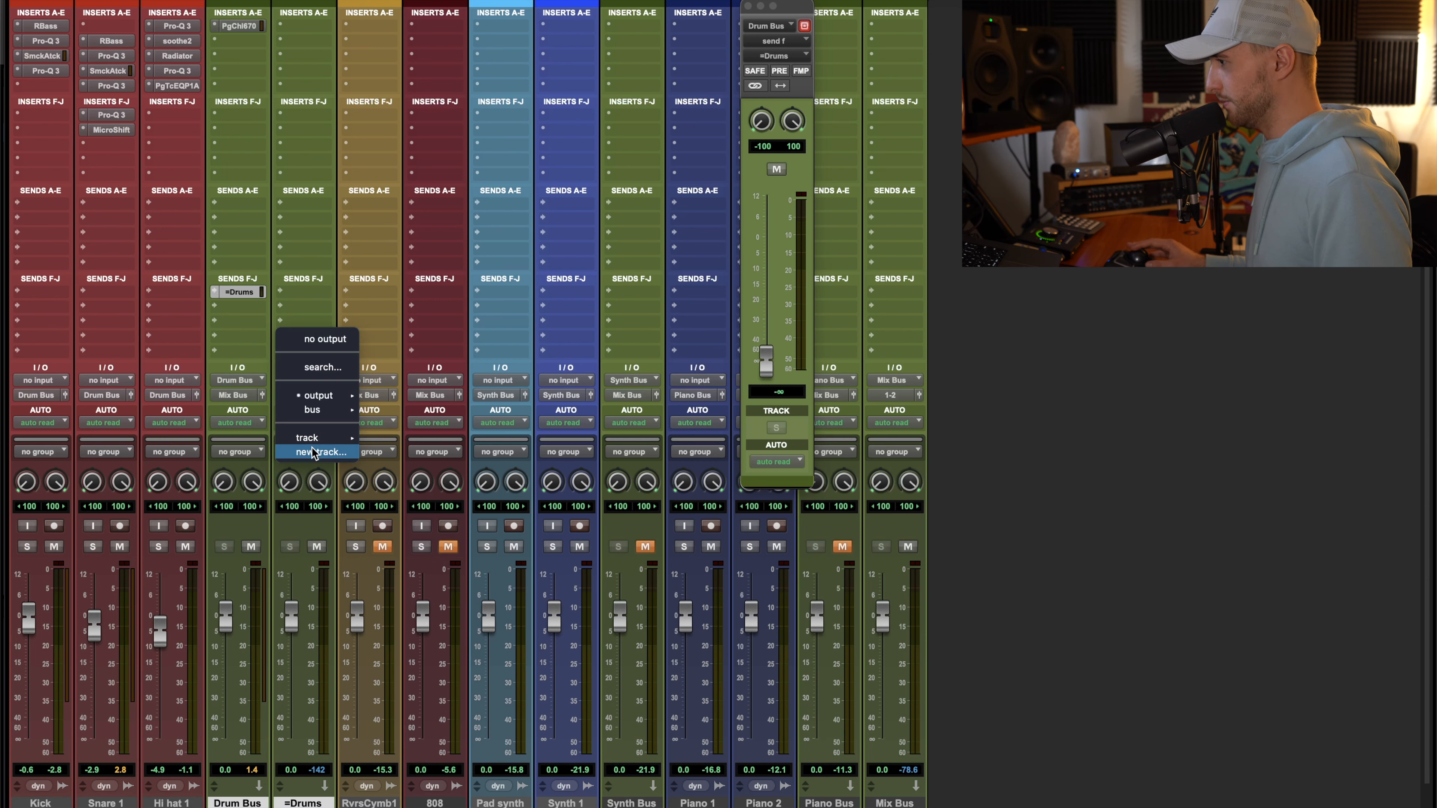
{"action": "left_click", "coordinate": [317, 453]}
{"action": "type", "text": "P"}
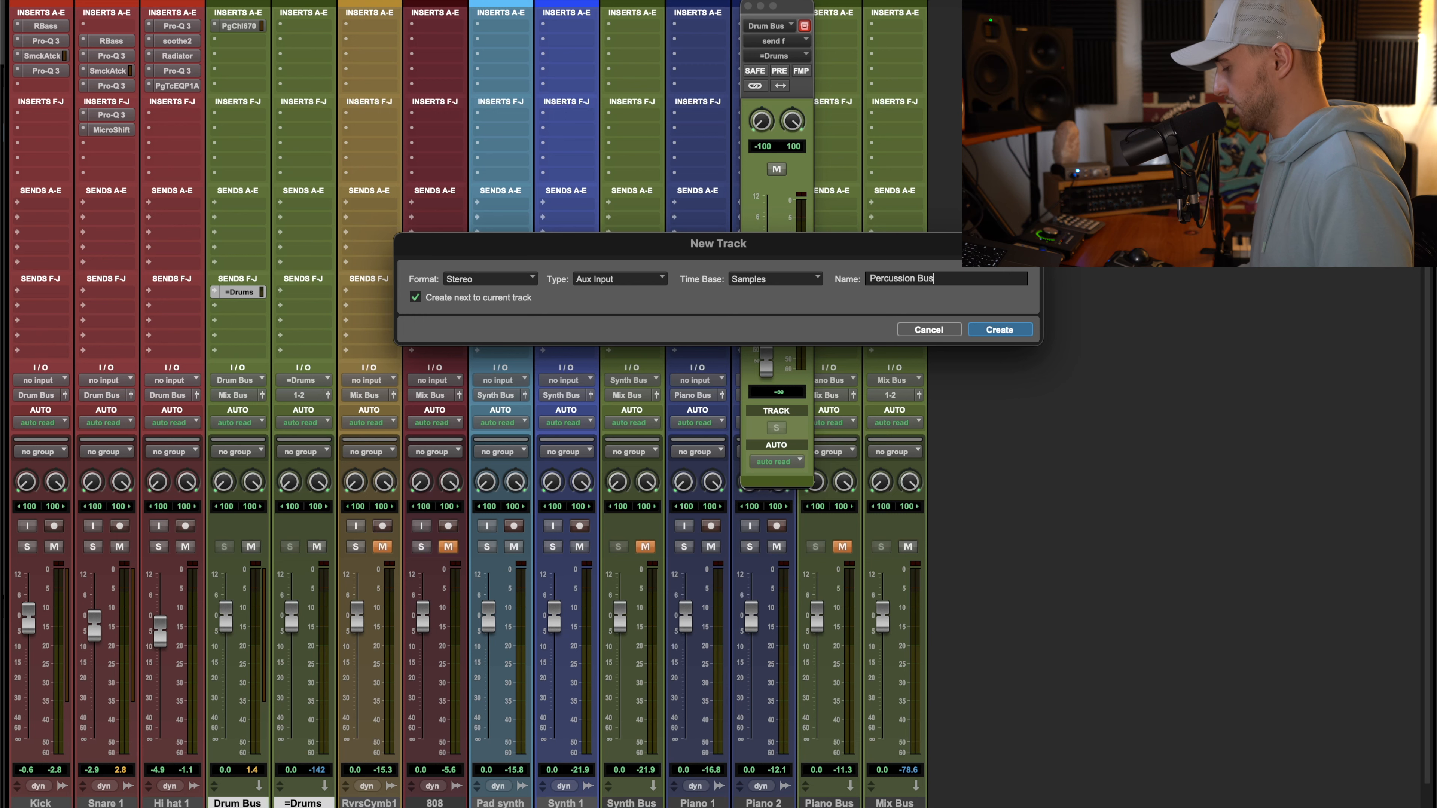
{"action": "type", "text": "ercussion Bus"}
{"action": "key", "text": "Return"}
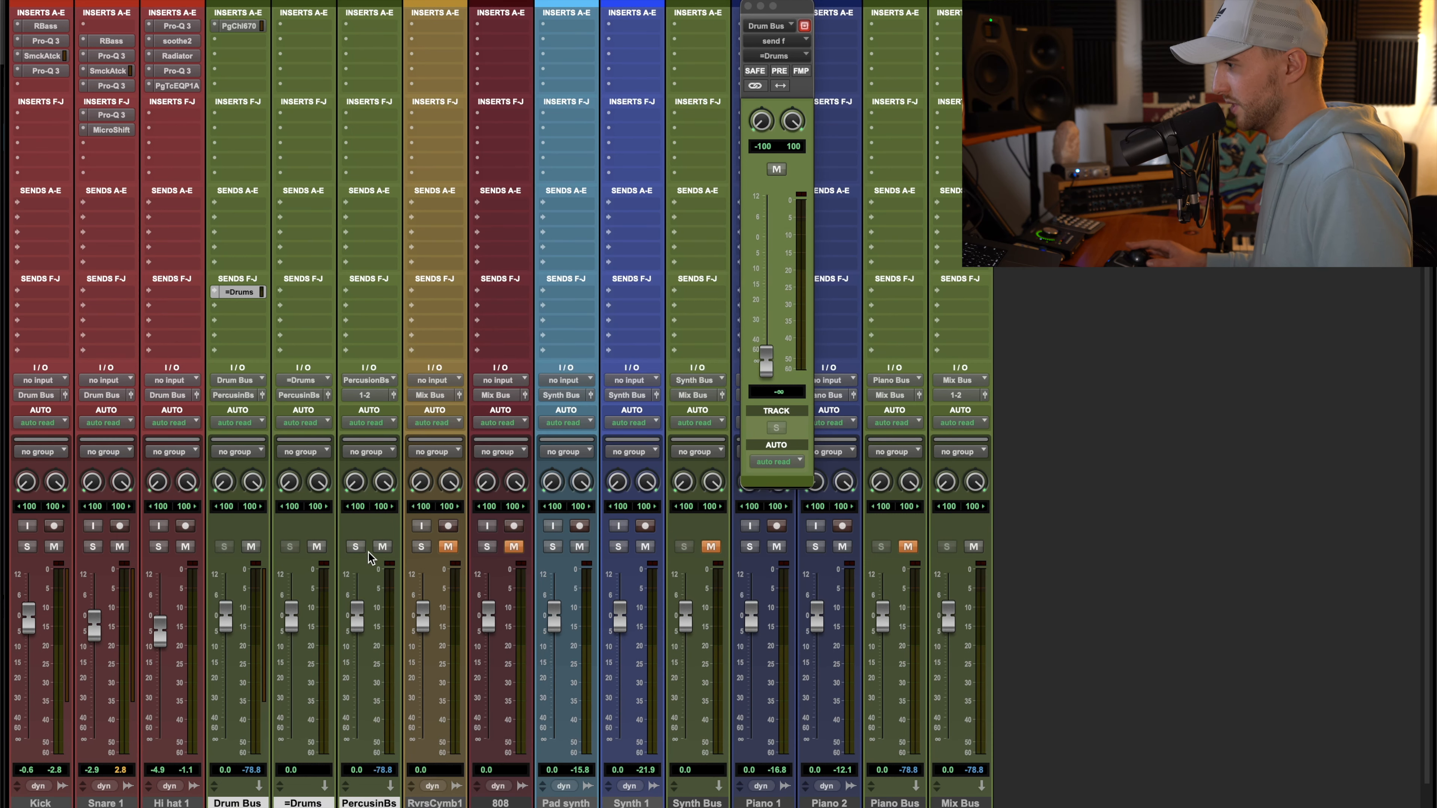
Route the Percussion Bus output to the Mix Bus
{"action": "left_click", "coordinate": [365, 394]}
{"action": "mouse_move", "coordinate": [379, 439]}
{"action": "left_click", "coordinate": [549, 640]}
Insert H-Comp on =Drums with the Pumping Drums preset, and set the Drum Bus send to =Drums to 0.0 dB
{"action": "left_click", "coordinate": [301, 24]}
{"action": "type", "text": "h-comp"}
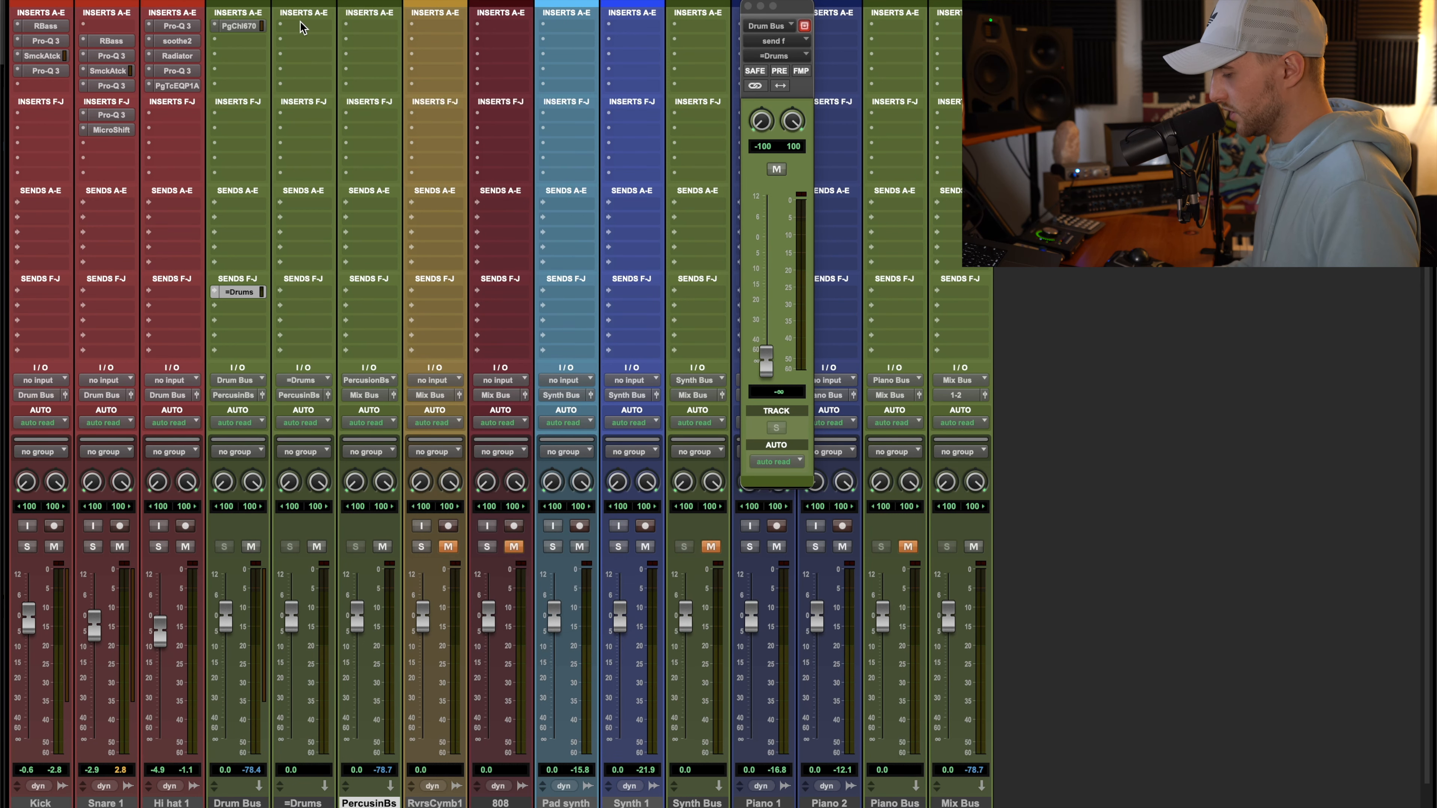
{"action": "key", "text": "Return"}
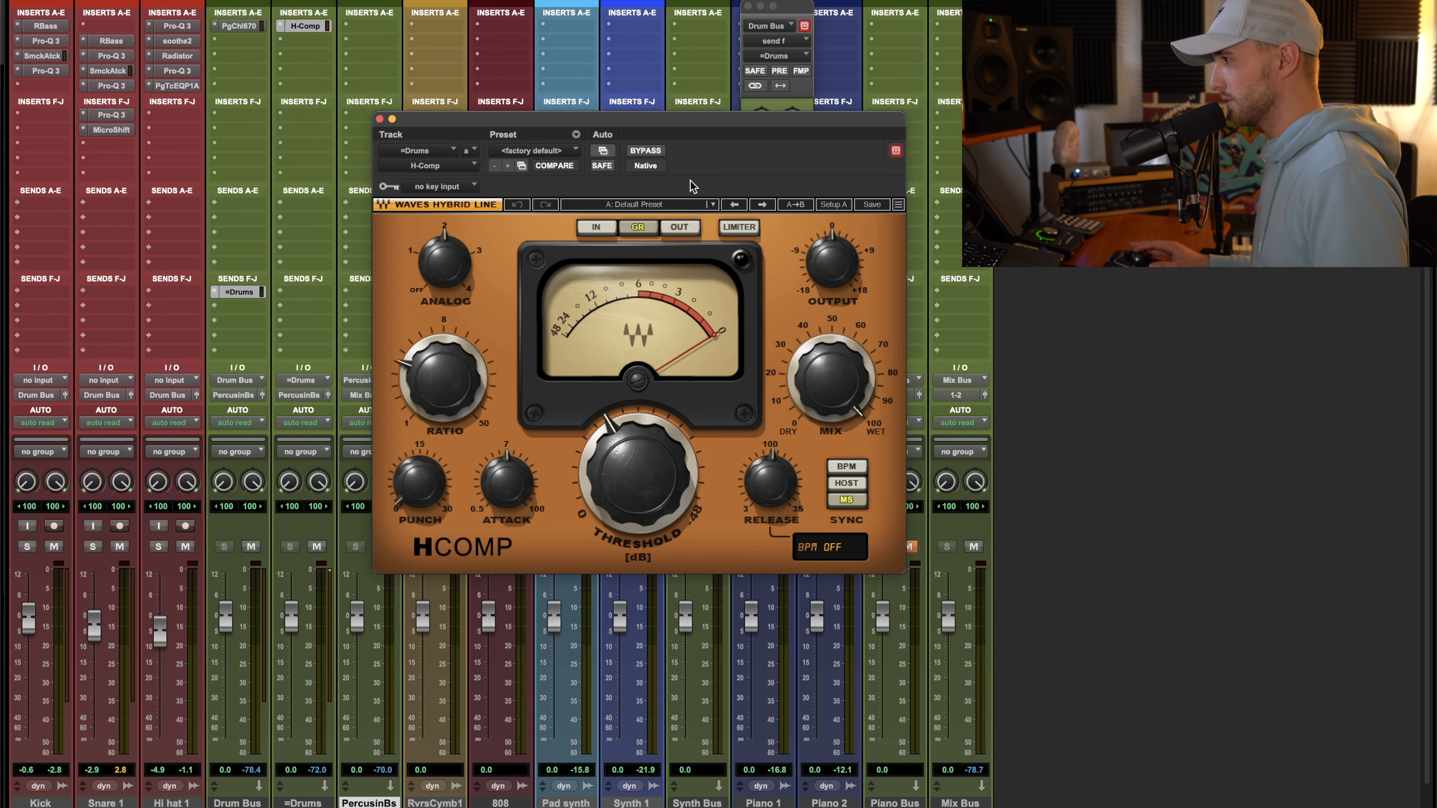
{"action": "left_click", "coordinate": [664, 204]}
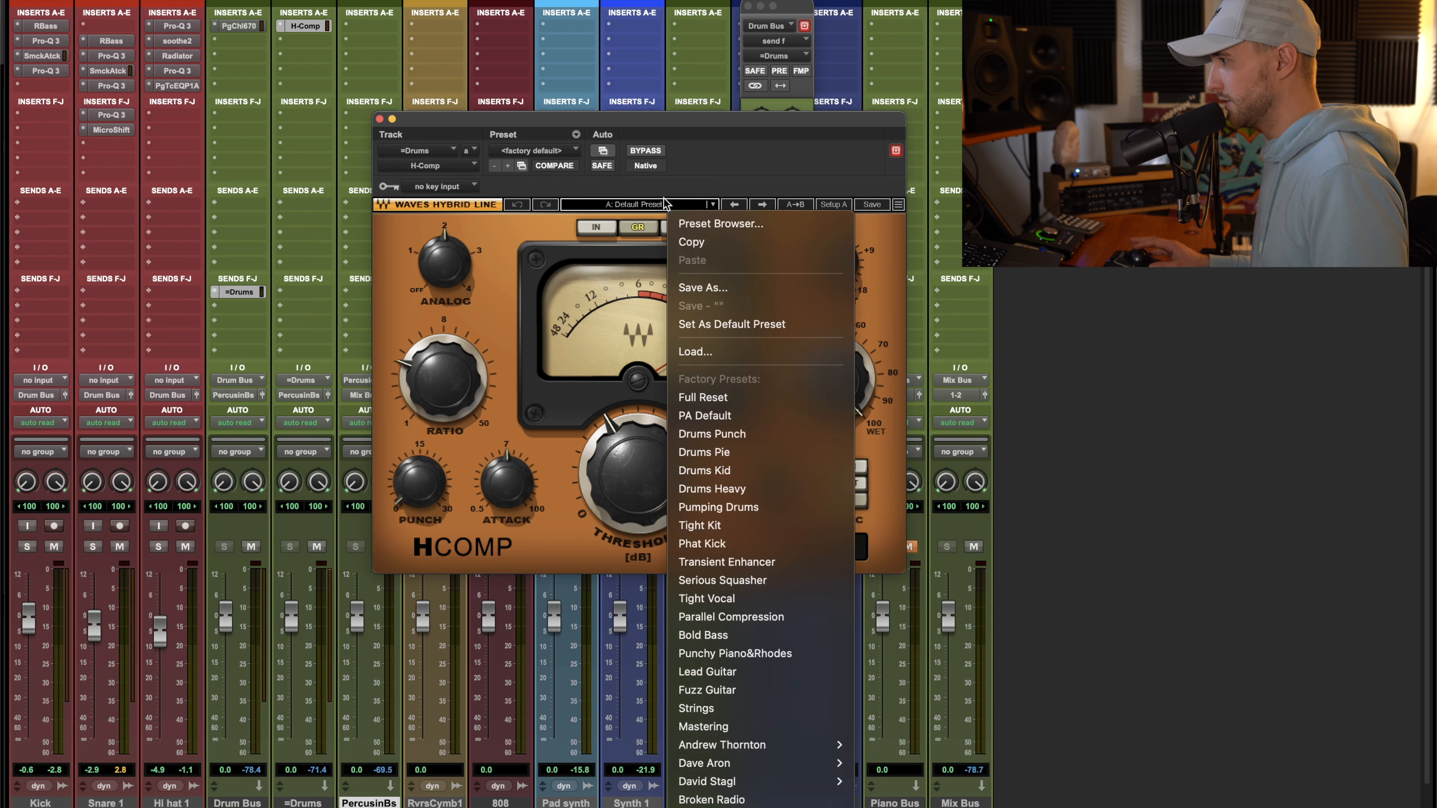
{"action": "left_click", "coordinate": [801, 510]}
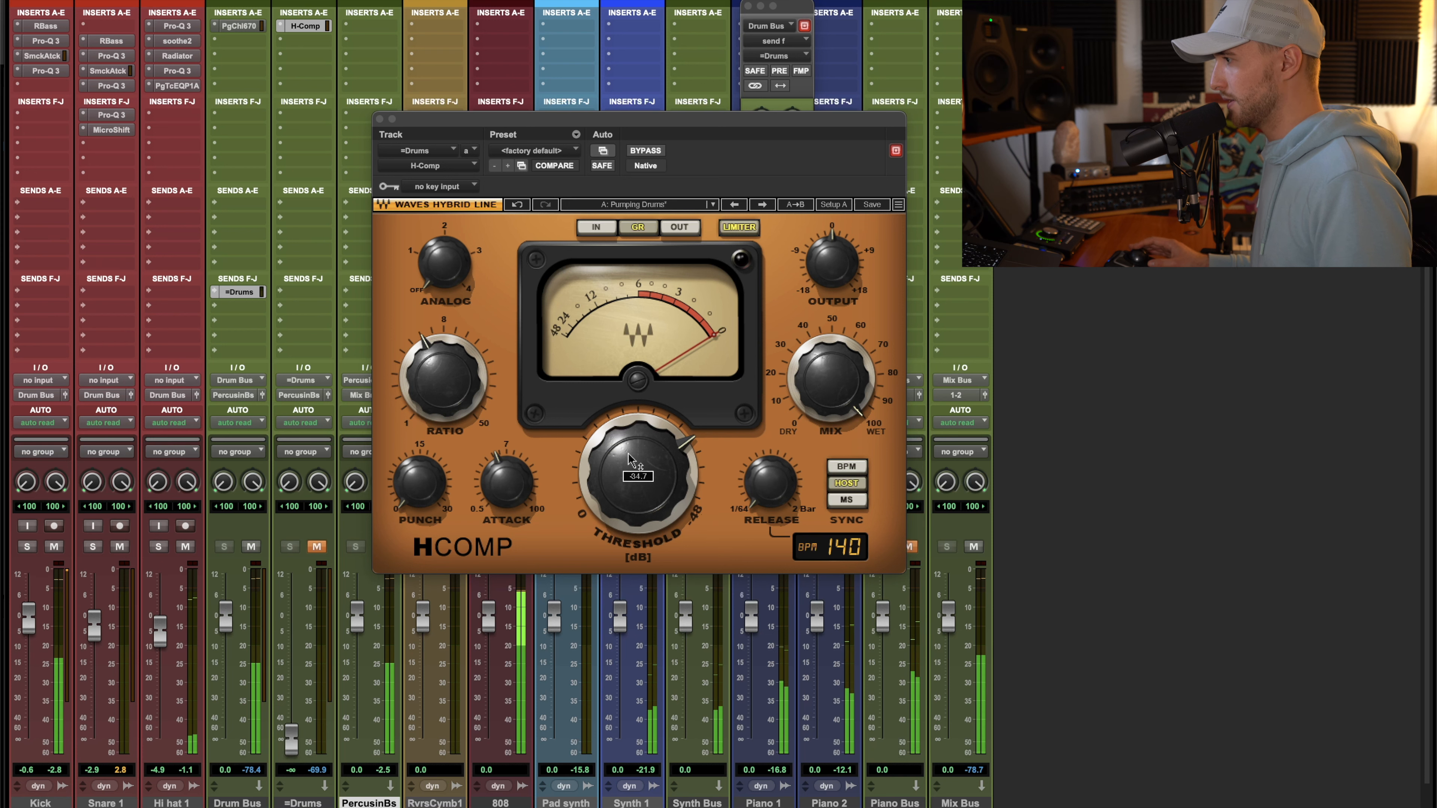
{"action": "left_click", "coordinate": [238, 293]}
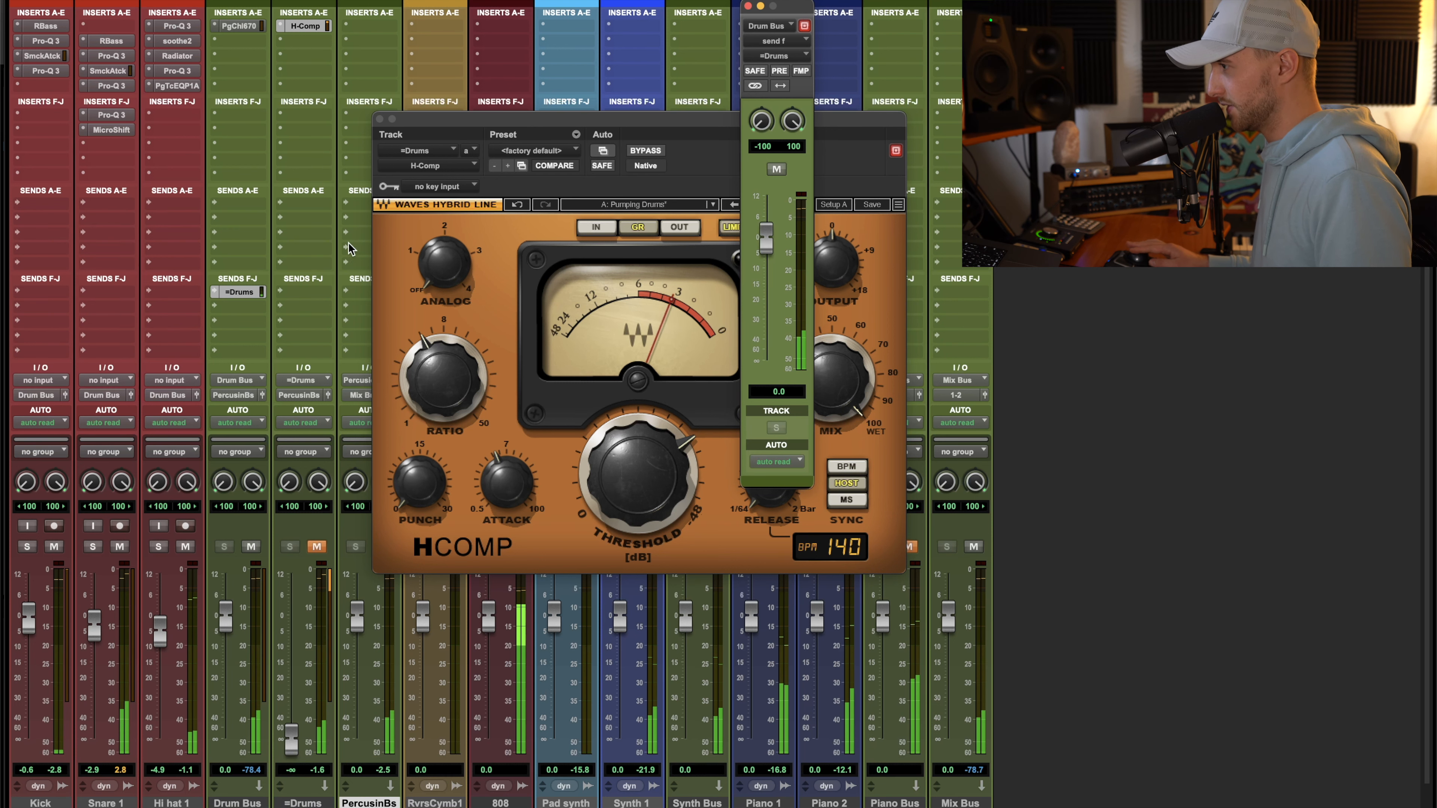
{"action": "left_click", "coordinate": [748, 6]}
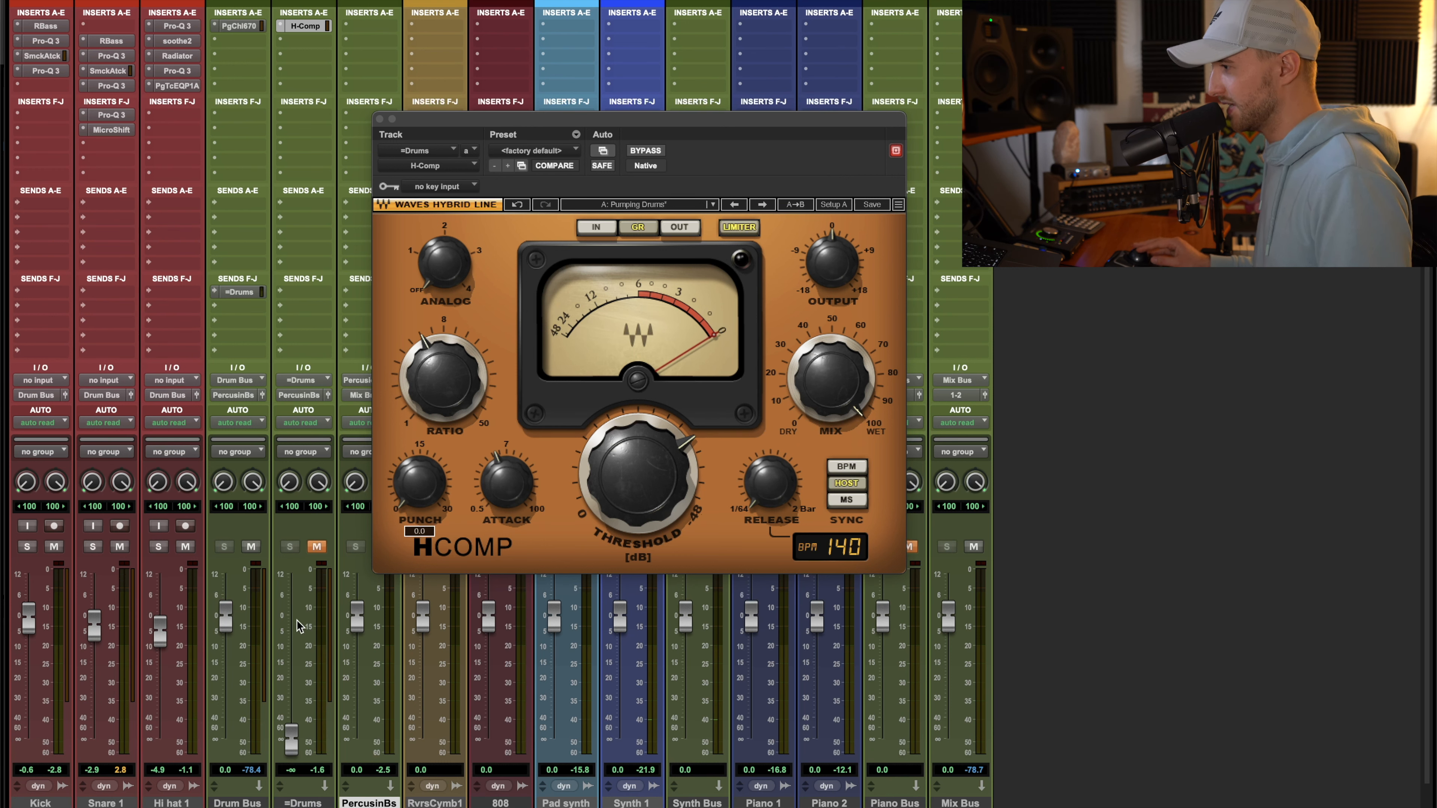
Set H-Comp's threshold to -22.1 dB, play the drums and raise the unmuted =Drums fader to -15.3 dB
{"action": "left_click_drag", "start_coordinate": [638, 476], "coordinate": [638, 444]}
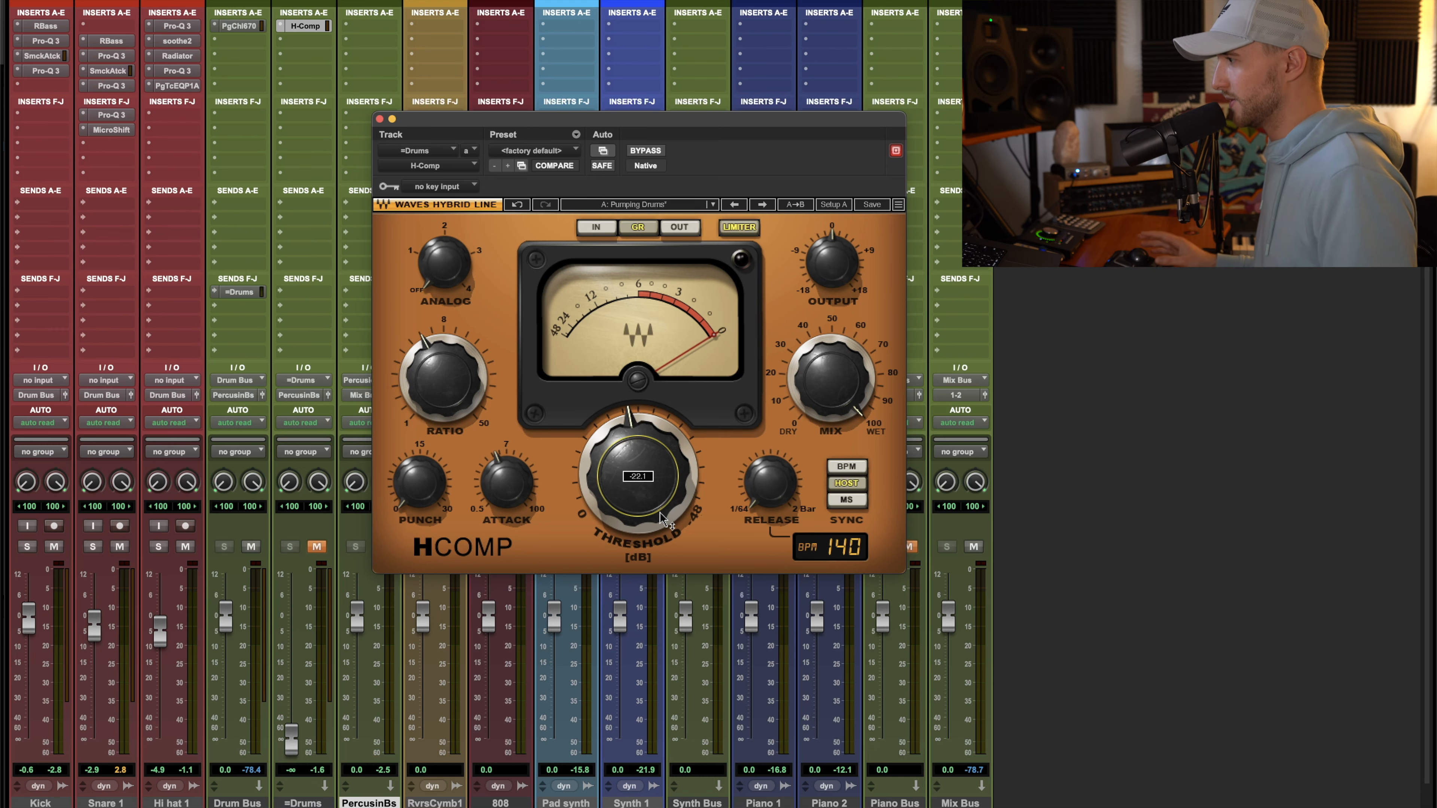
{"action": "key", "text": "space"}
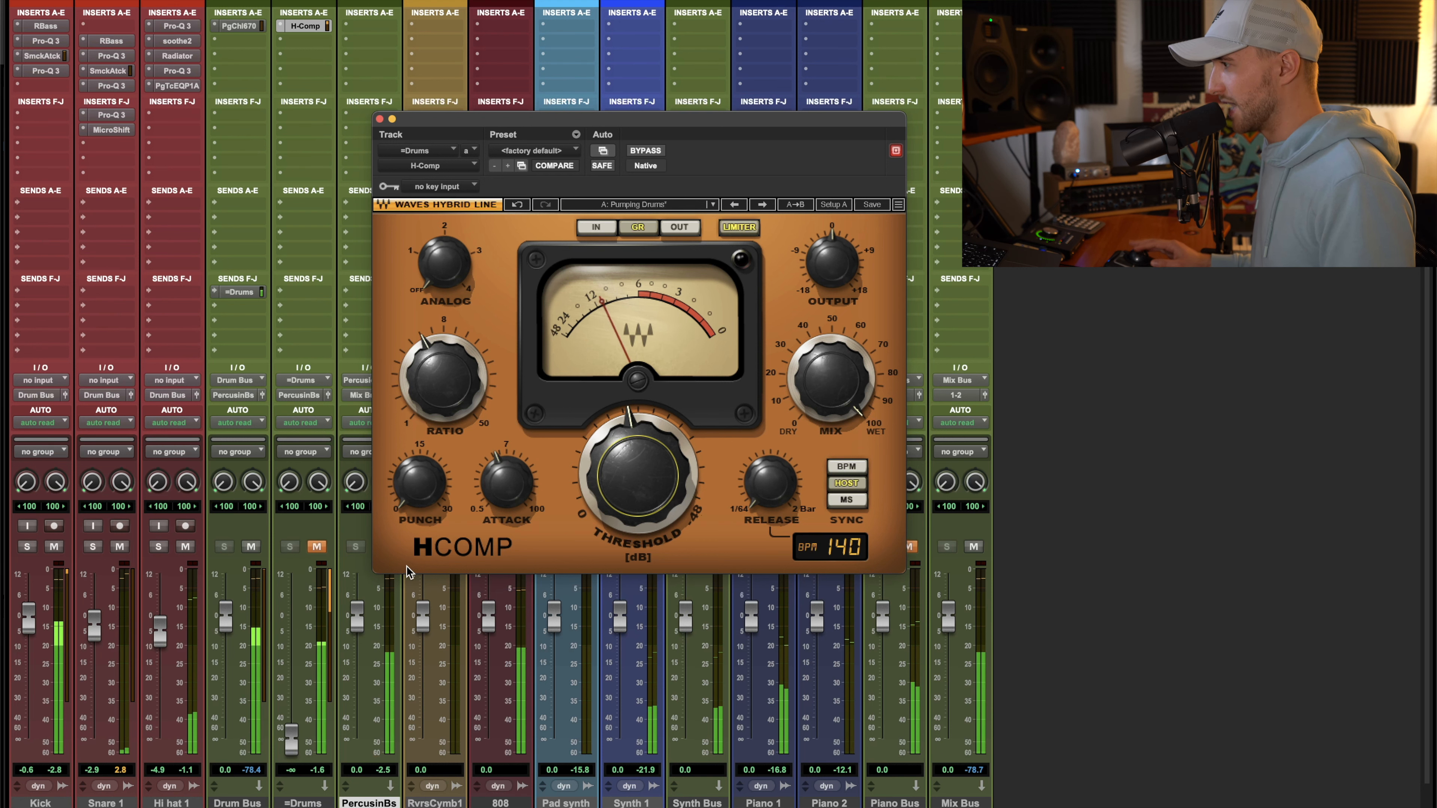
{"action": "left_click", "coordinate": [317, 547]}
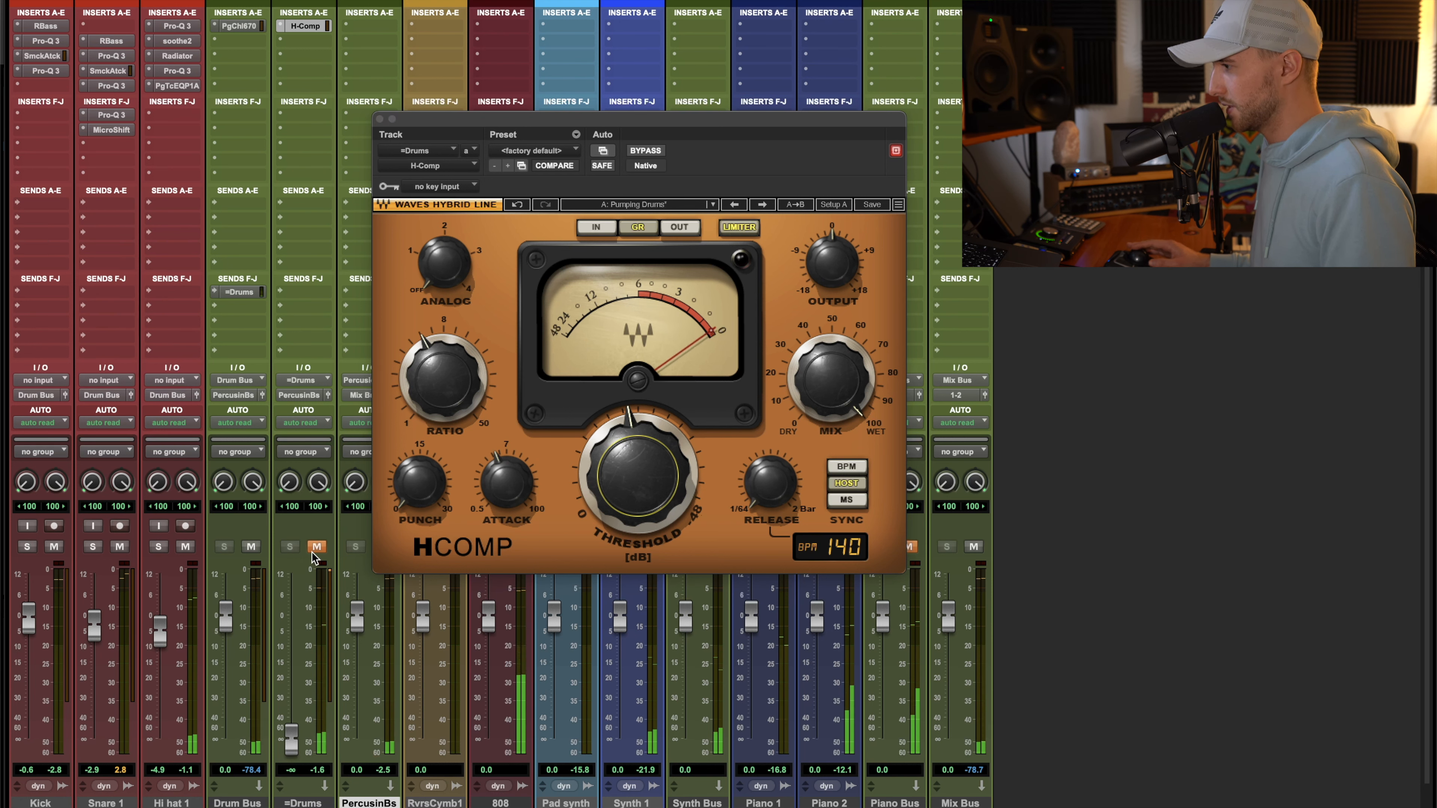
{"action": "left_click_drag", "start_coordinate": [291, 738], "coordinate": [292, 673]}
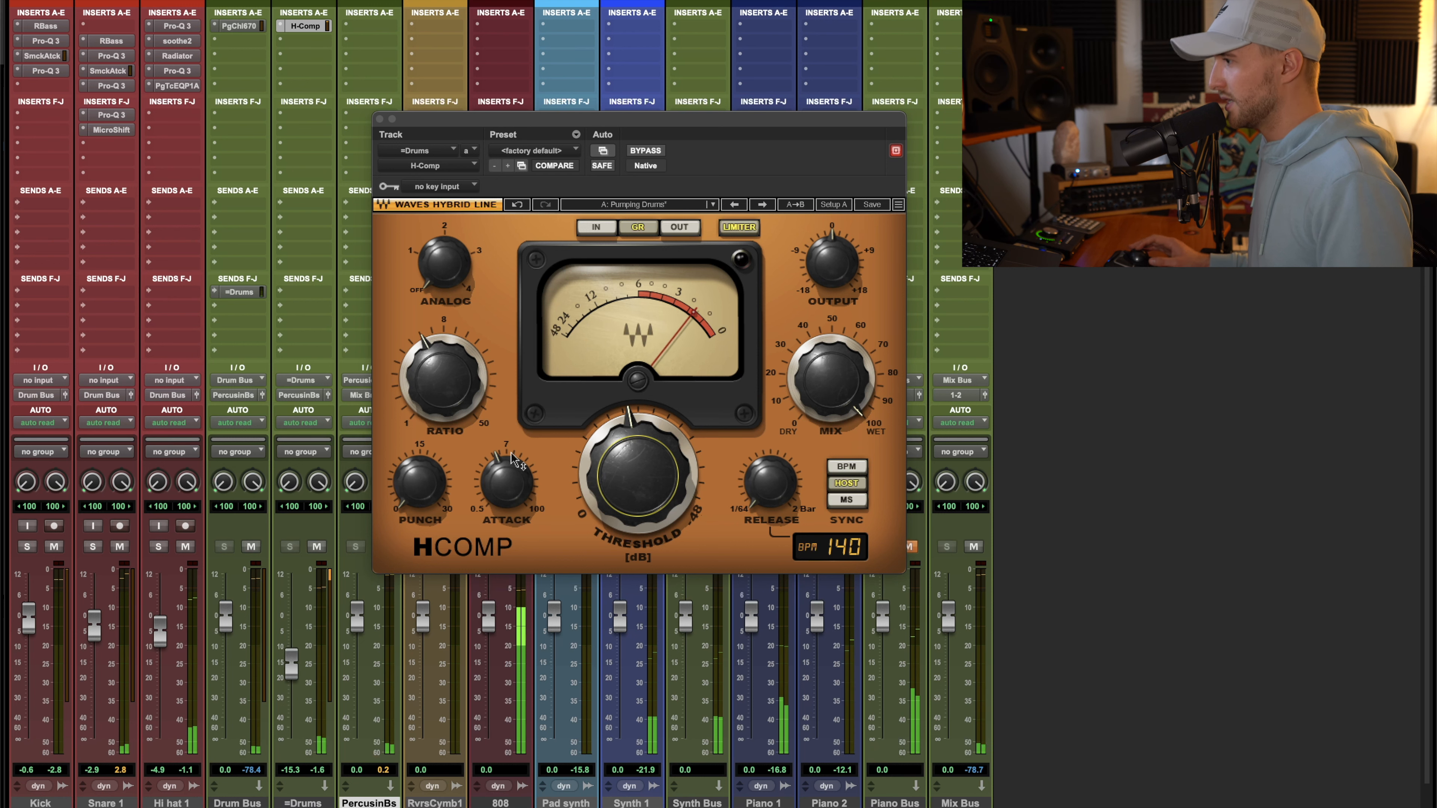
{"action": "left_click_drag", "start_coordinate": [434, 120], "coordinate": [435, 121]}
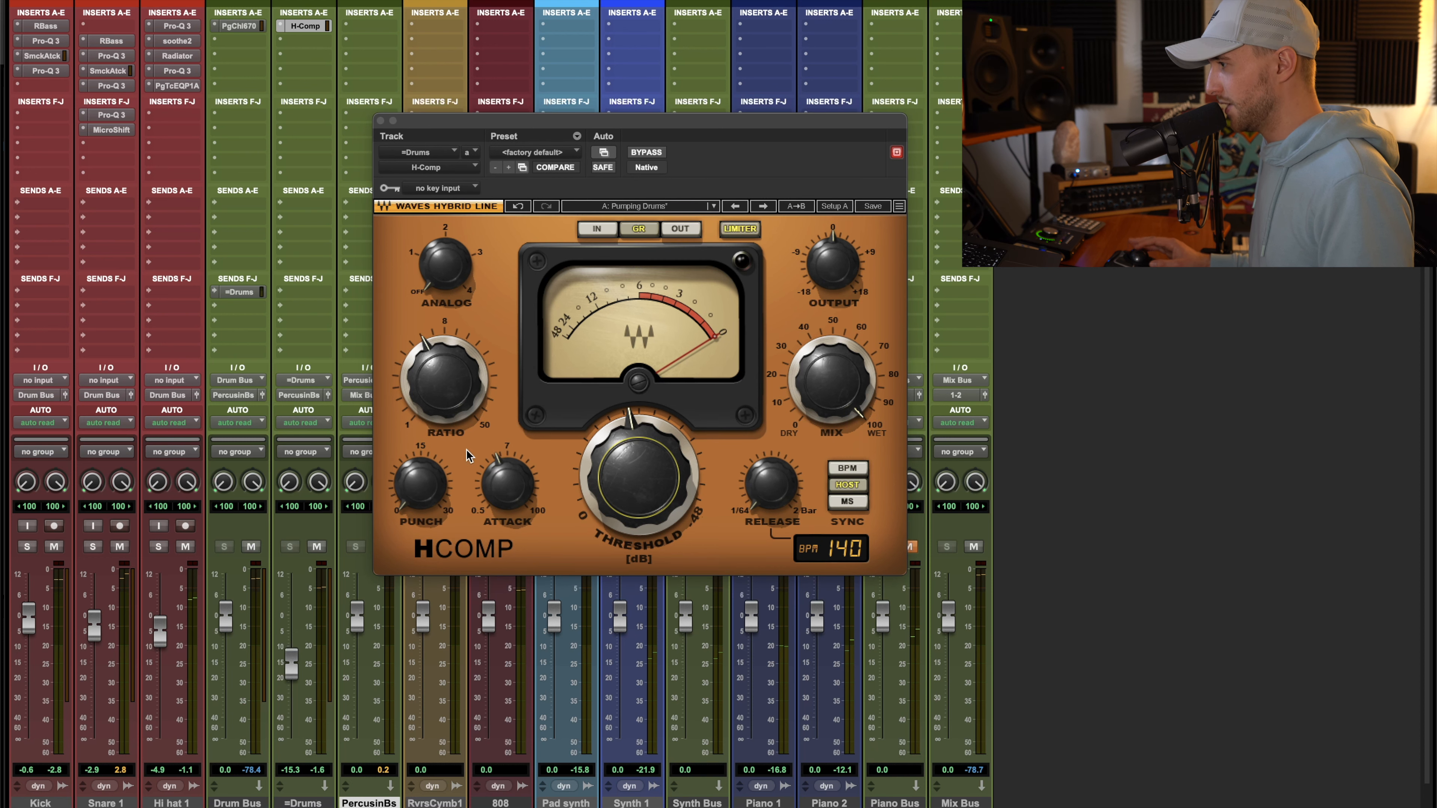
Load H-Comp's Drums Punch preset on =Drums, lower its output to about -2.6 dB and adjust the threshold during playback
{"action": "left_click", "coordinate": [653, 207]}
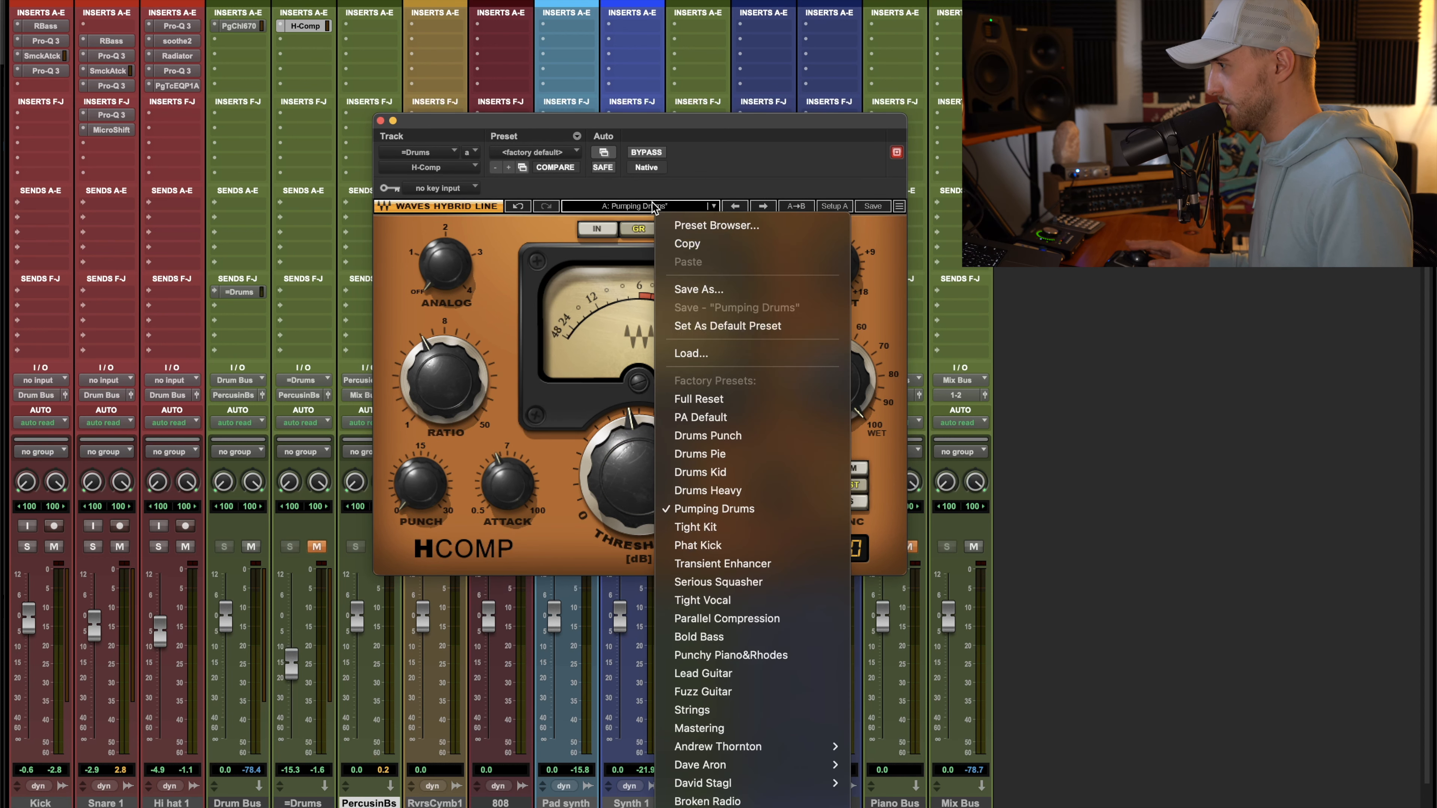
{"action": "key", "text": "Return"}
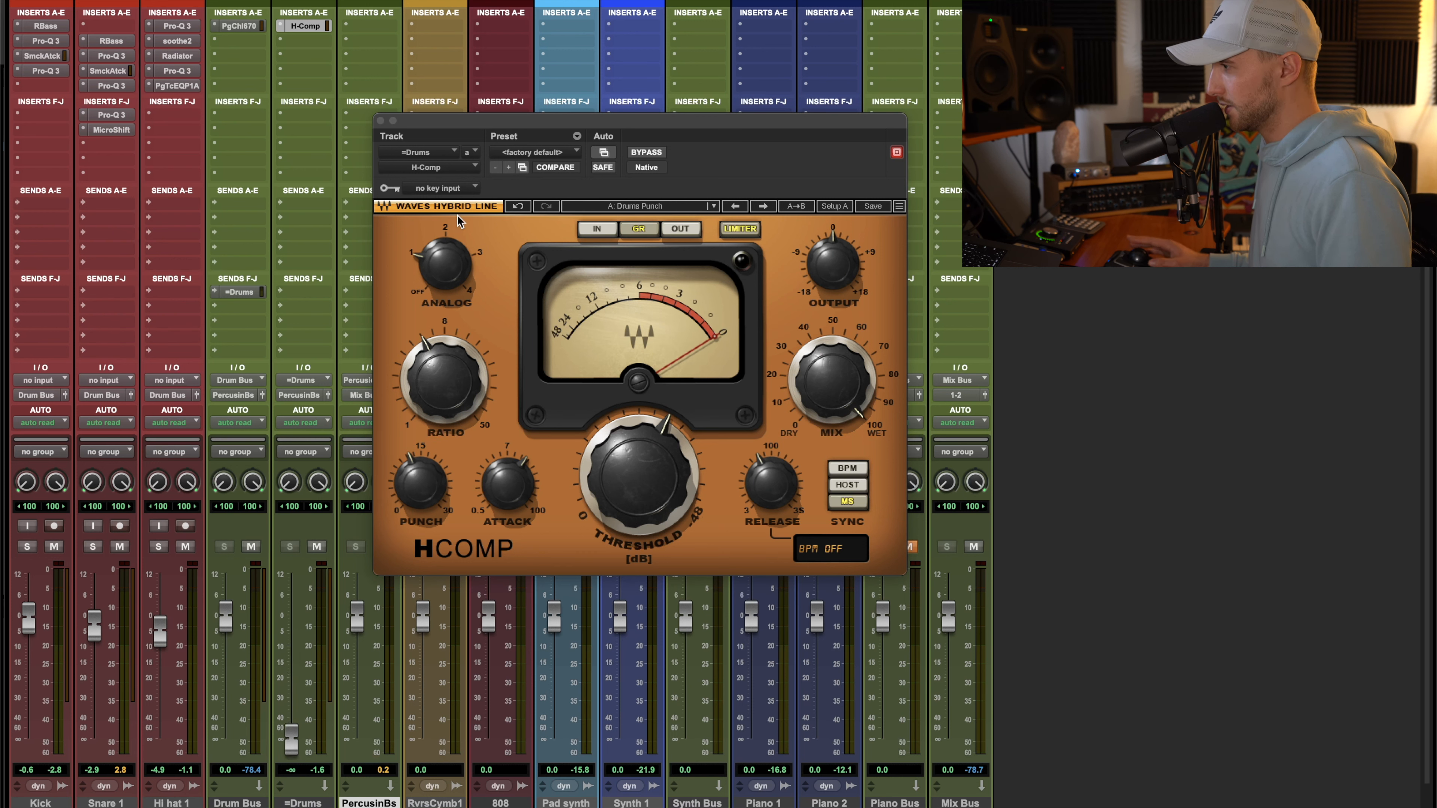
{"action": "key", "text": "space"}
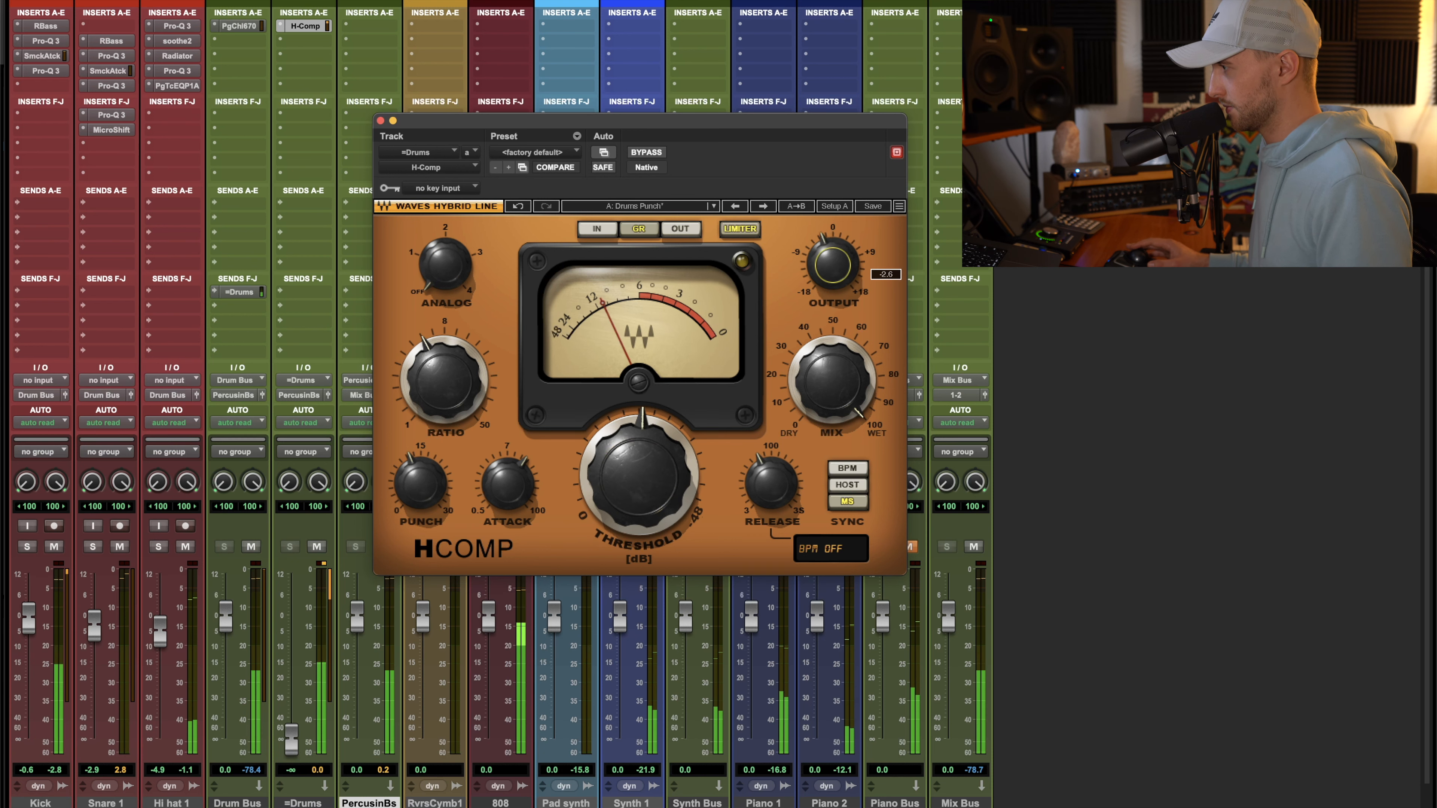
{"action": "mouse_move", "coordinate": [656, 487]}
{"action": "left_mouse_down"}
{"action": "mouse_move", "coordinate": [656, 503]}
{"action": "mouse_move", "coordinate": [657, 477]}
{"action": "left_mouse_up"}
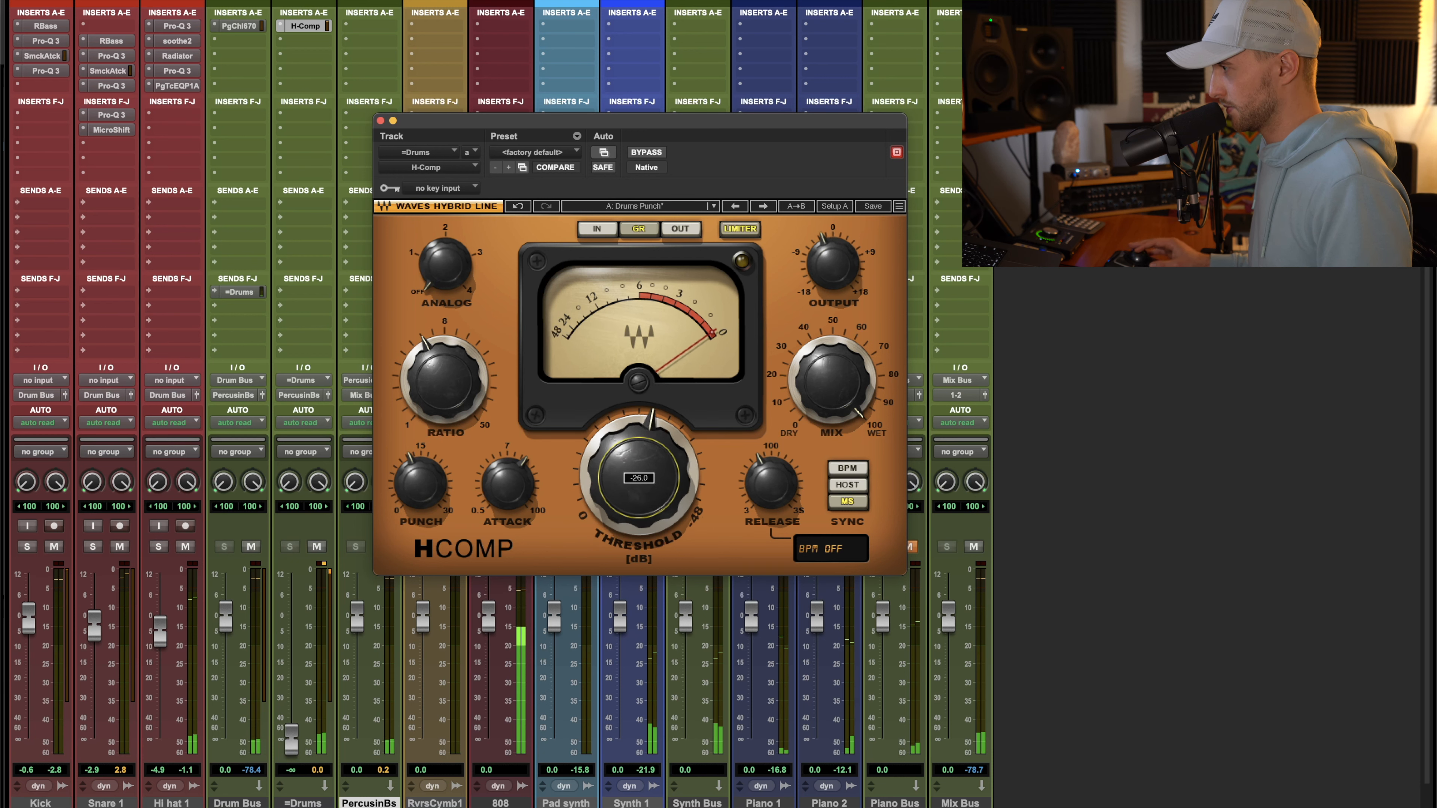
{"action": "left_click_drag", "start_coordinate": [639, 478], "coordinate": [639, 491]}
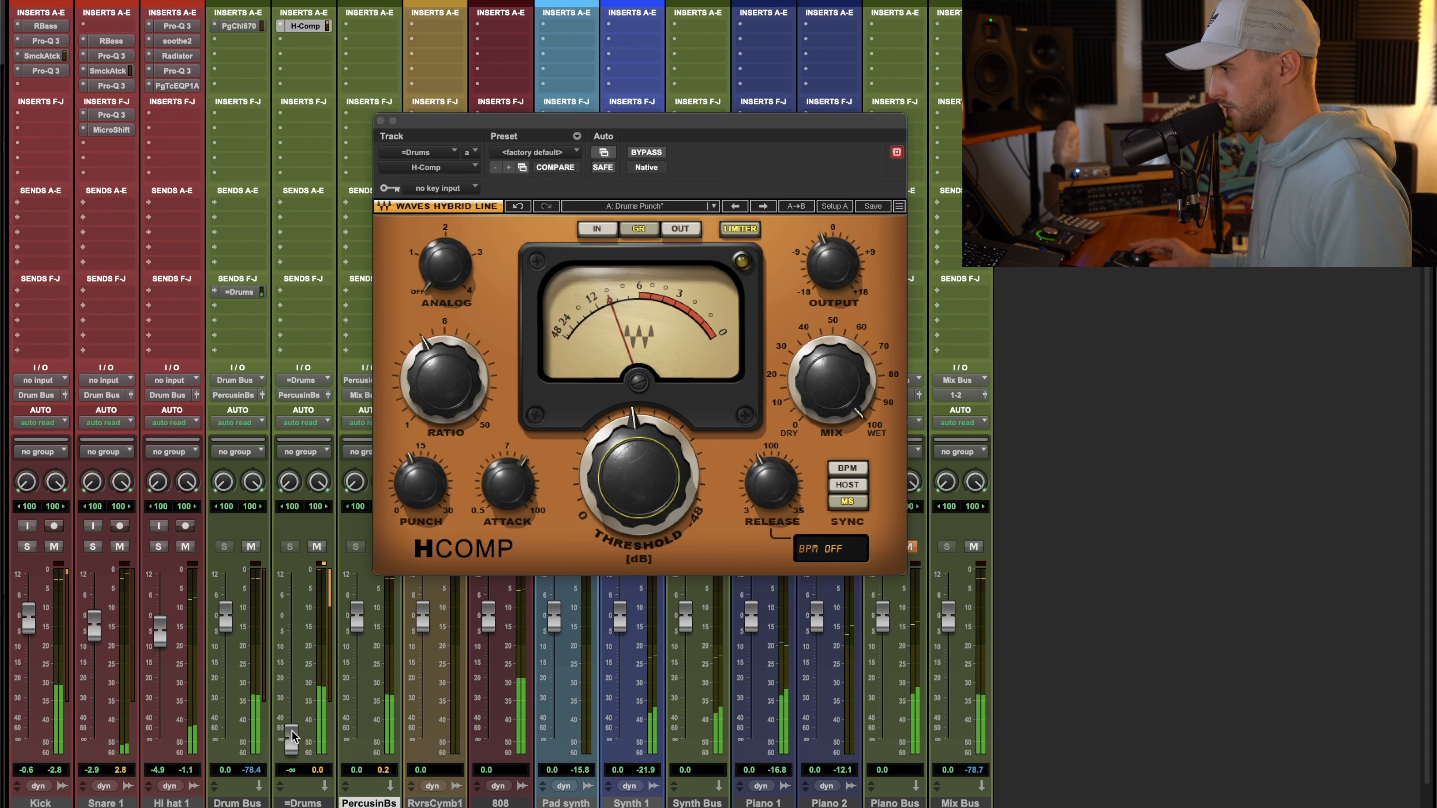
Blend the =Drums fader at -12.6 dB during playback, reduce H-Comp's output slightly and close H-Comp
{"action": "left_click_drag", "start_coordinate": [296, 655], "coordinate": [292, 661]}
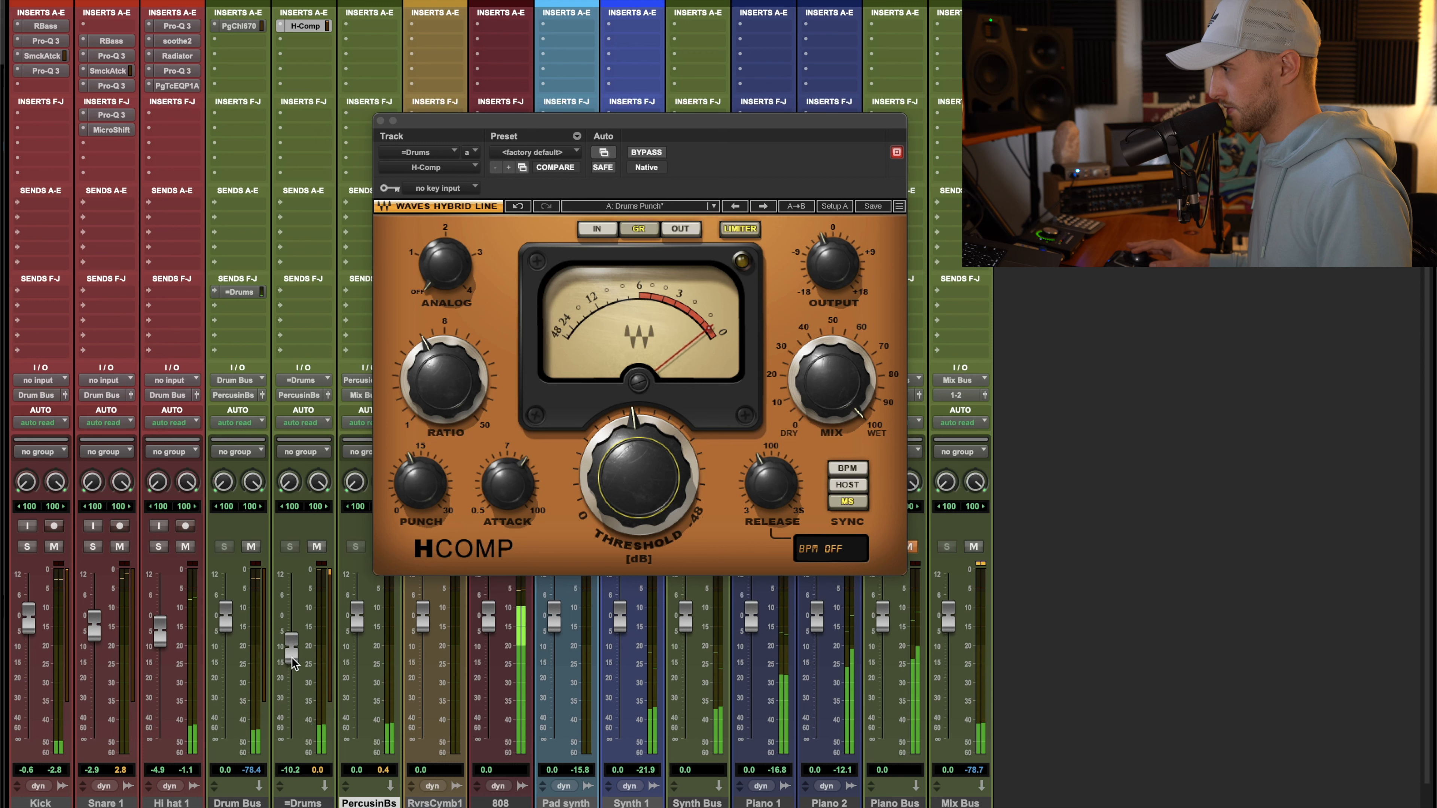
{"action": "left_click_drag", "start_coordinate": [840, 267], "coordinate": [839, 284]}
{"action": "left_click", "coordinate": [324, 565]}
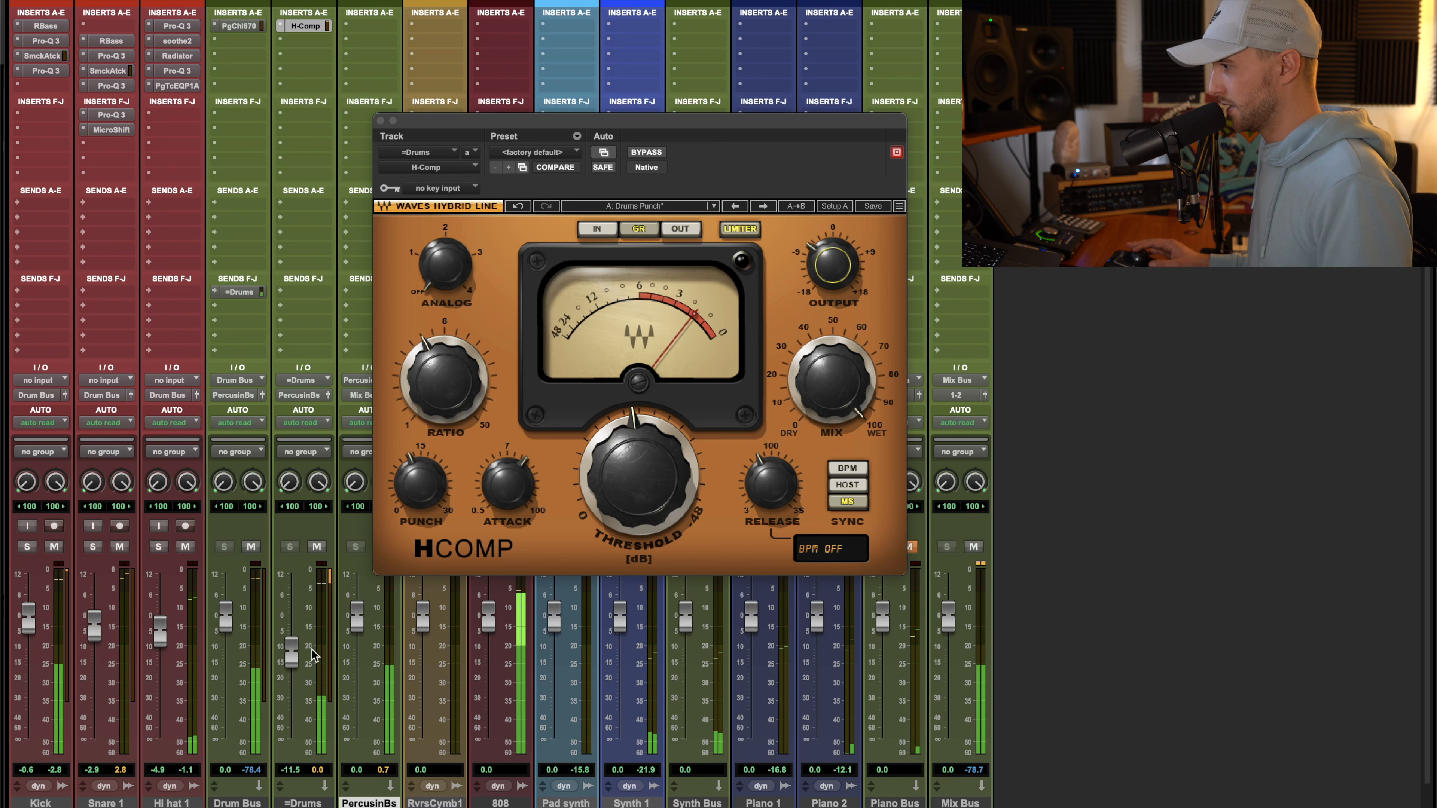
{"action": "left_click_drag", "start_coordinate": [295, 647], "coordinate": [291, 662]}
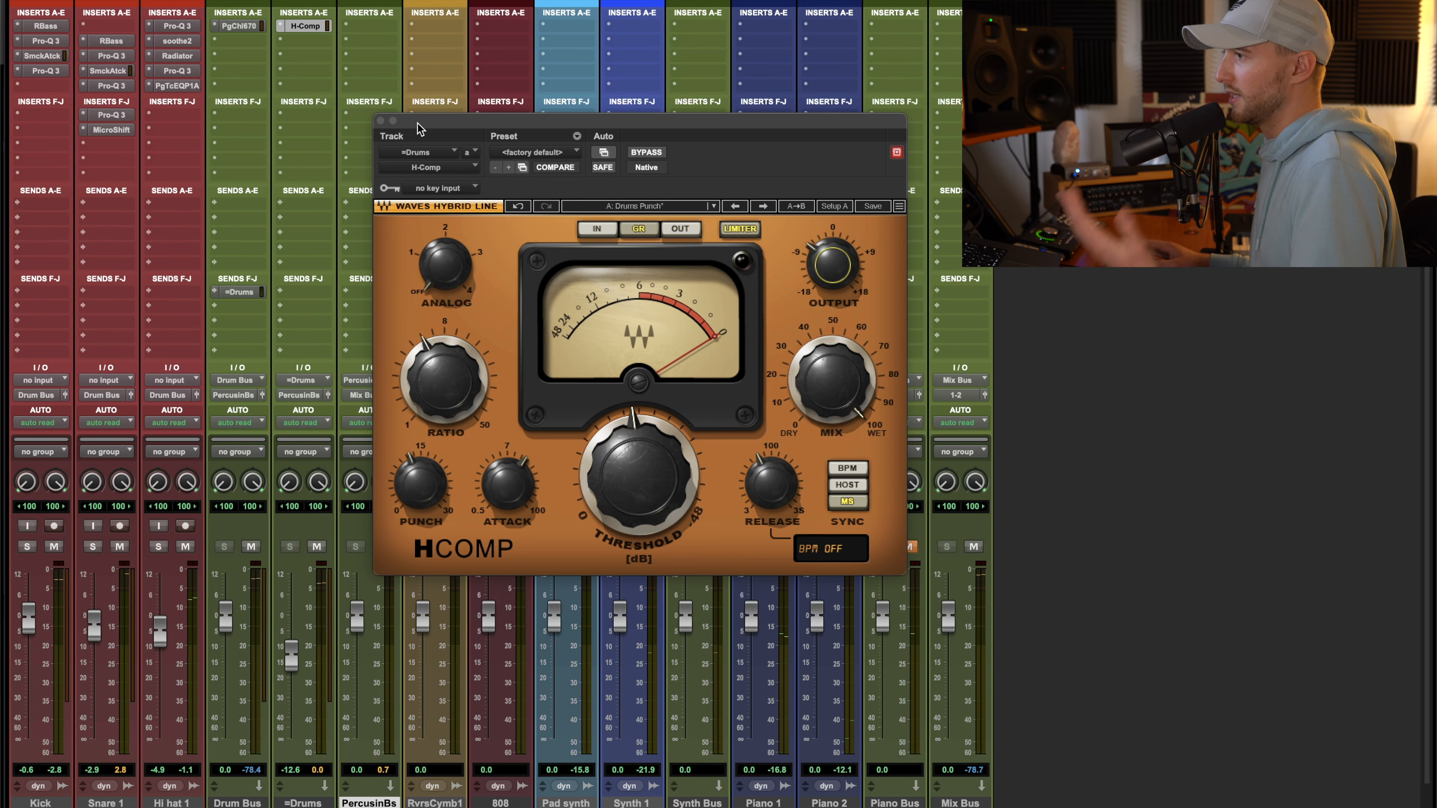
{"action": "left_click", "coordinate": [380, 120]}
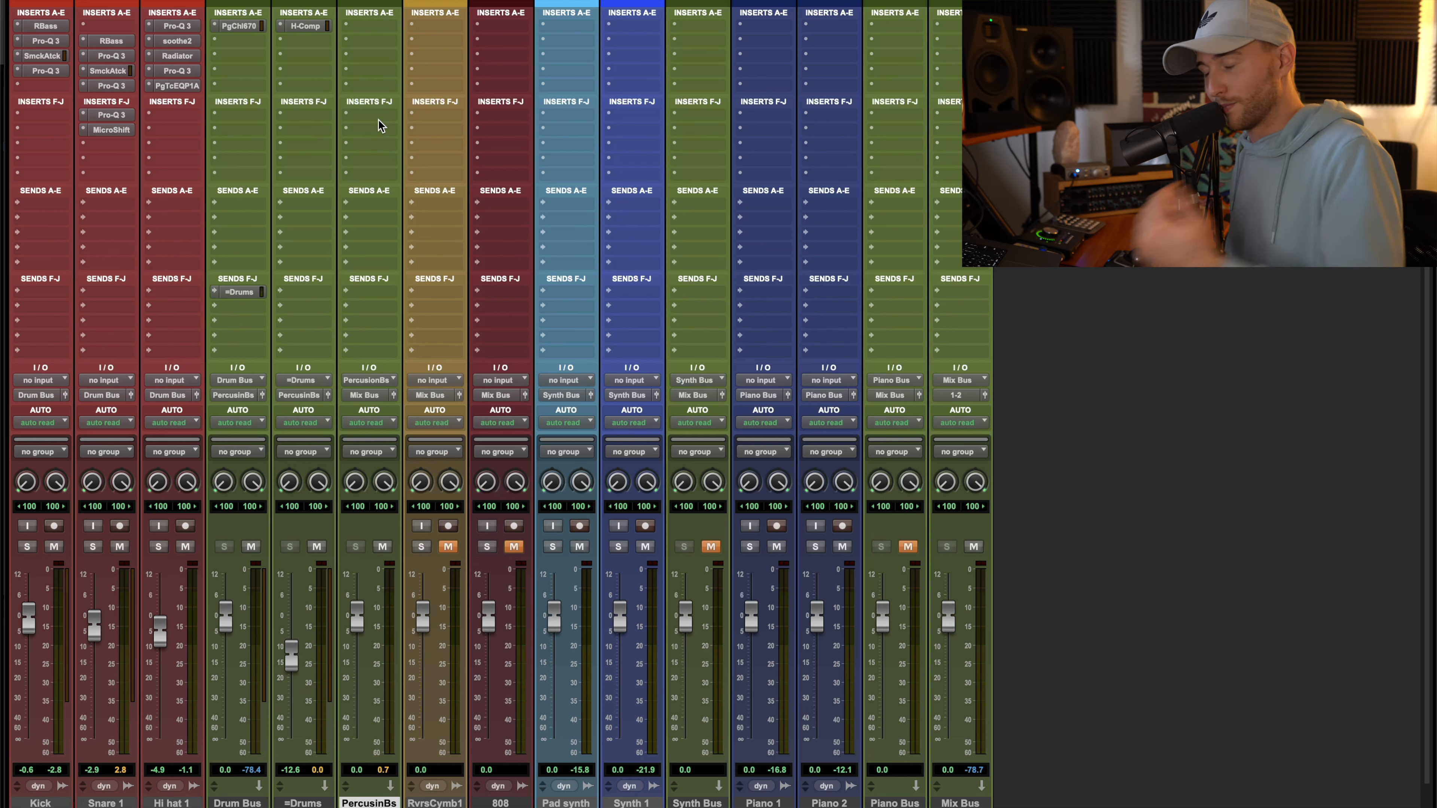
Insert FabFilter Pro-L 2 in the first insert slot of the Percussion Bus
{"action": "left_click", "coordinate": [380, 30]}
{"action": "mouse_move", "coordinate": [380, 28]}
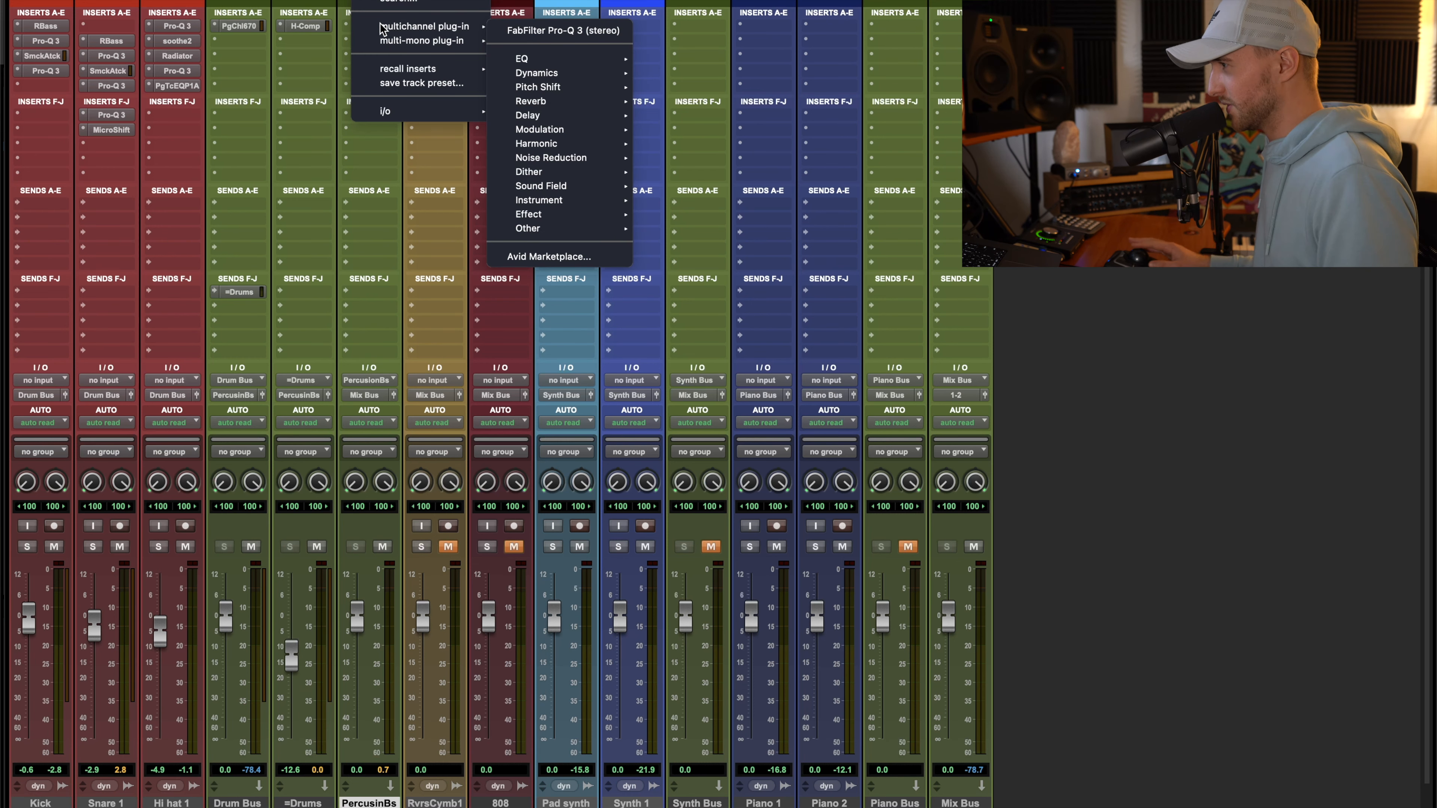
{"action": "left_click", "coordinate": [408, 3]}
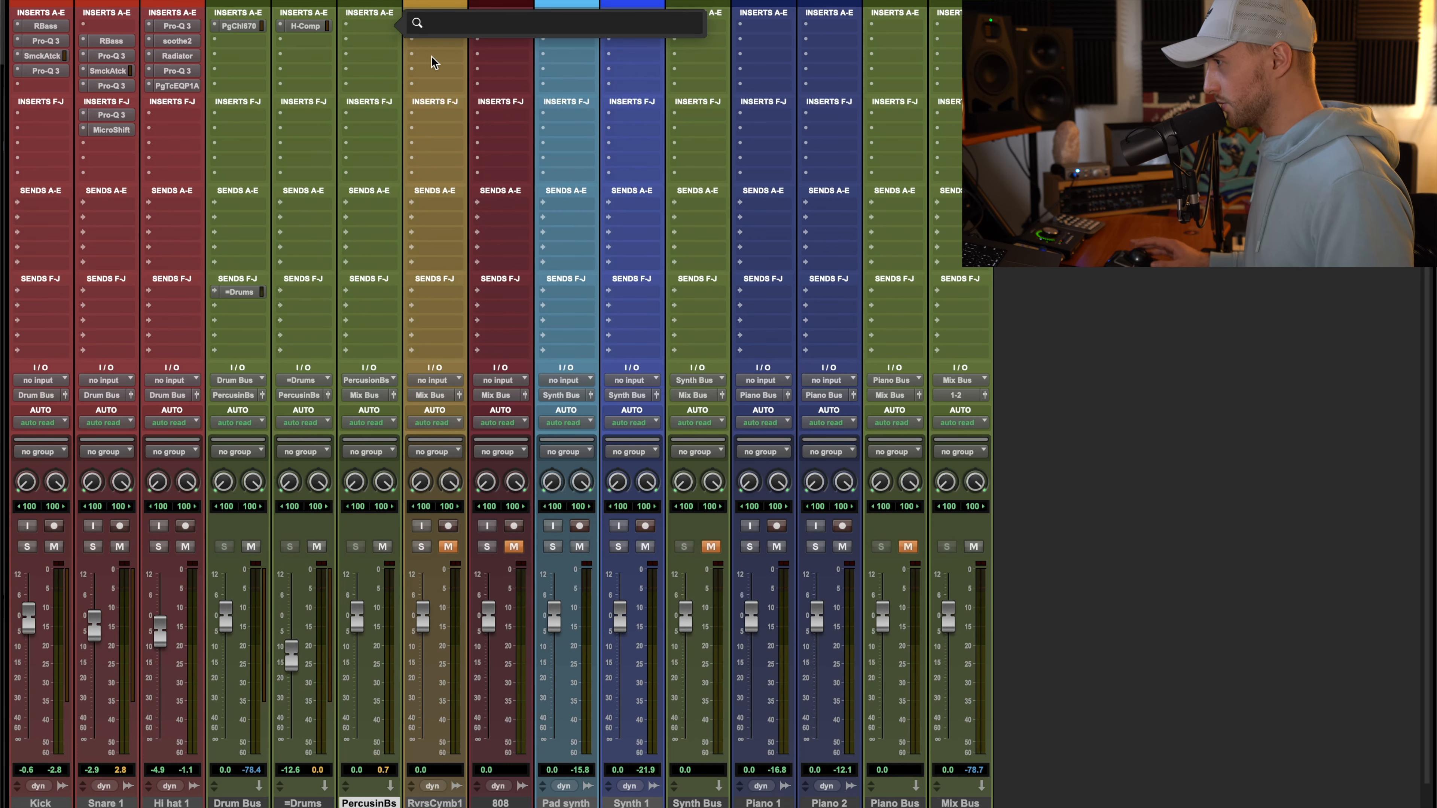
{"action": "left_click", "coordinate": [367, 30]}
{"action": "left_click", "coordinate": [367, 28]}
{"action": "type", "text": "fabfil"}
{"action": "key", "text": "Down"}
{"action": "key", "text": "Return"}
Load the Mixing preset Drum Bus - Punchimus Maximus in Pro-L 2
{"action": "left_click_drag", "start_coordinate": [849, 116], "coordinate": [615, 54]}
{"action": "left_click", "coordinate": [667, 152]}
{"action": "mouse_move", "coordinate": [652, 258]}
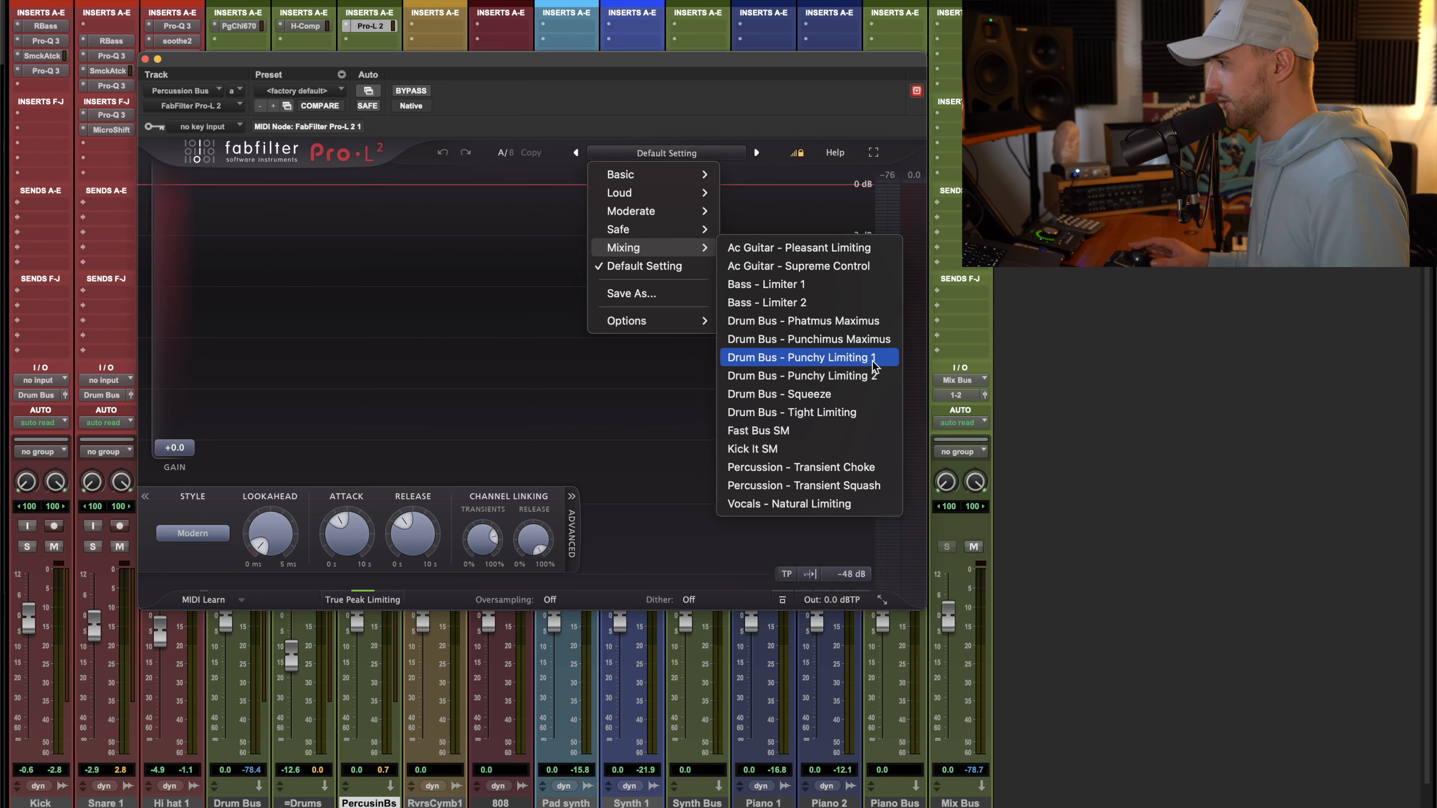
{"action": "left_click", "coordinate": [878, 342]}
{"action": "left_click_drag", "start_coordinate": [731, 64], "coordinate": [960, 96]}
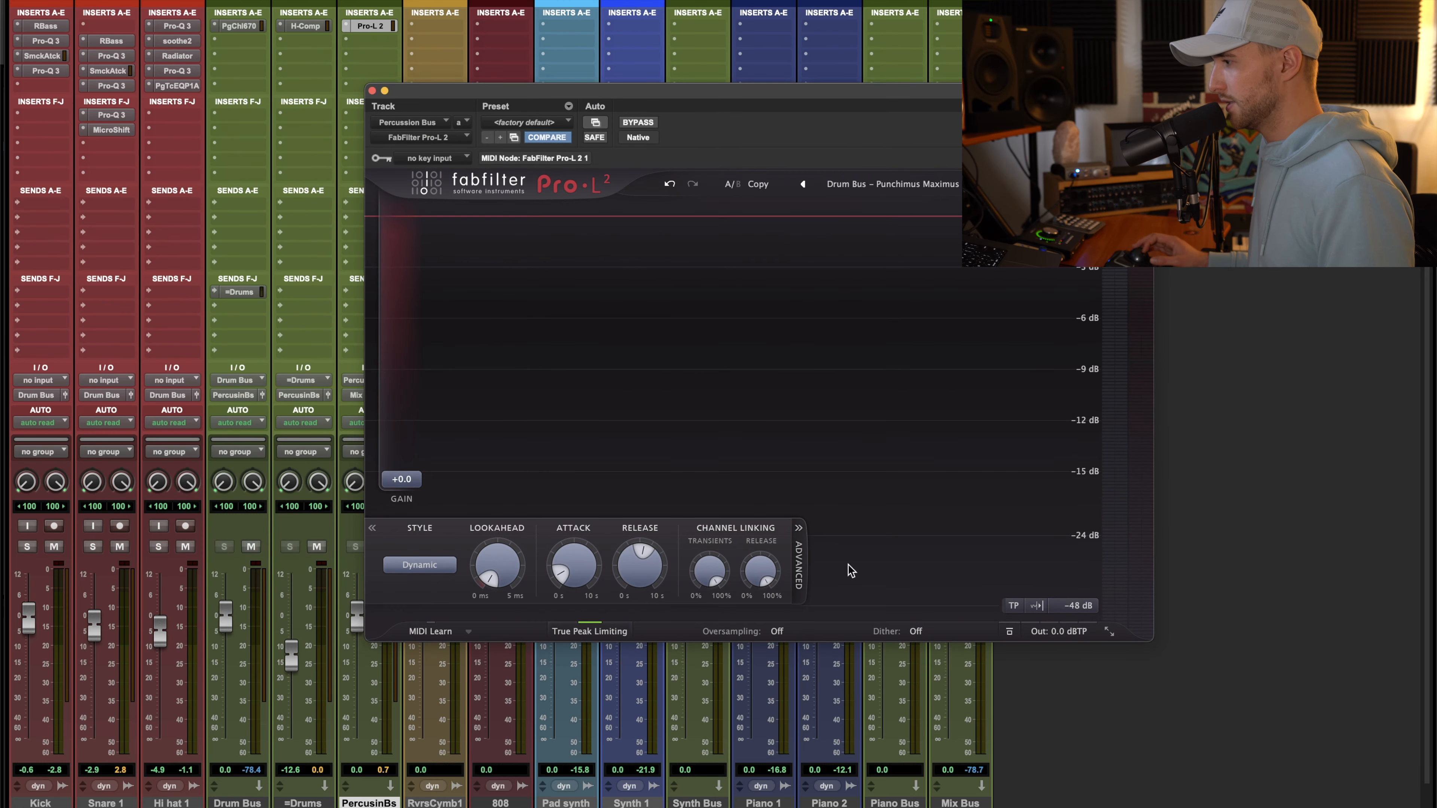
Lower Pro-L 2's transient channel linking, set its output level to -0.1 dB and start playback
{"action": "left_click_drag", "start_coordinate": [711, 576], "coordinate": [710, 736]}
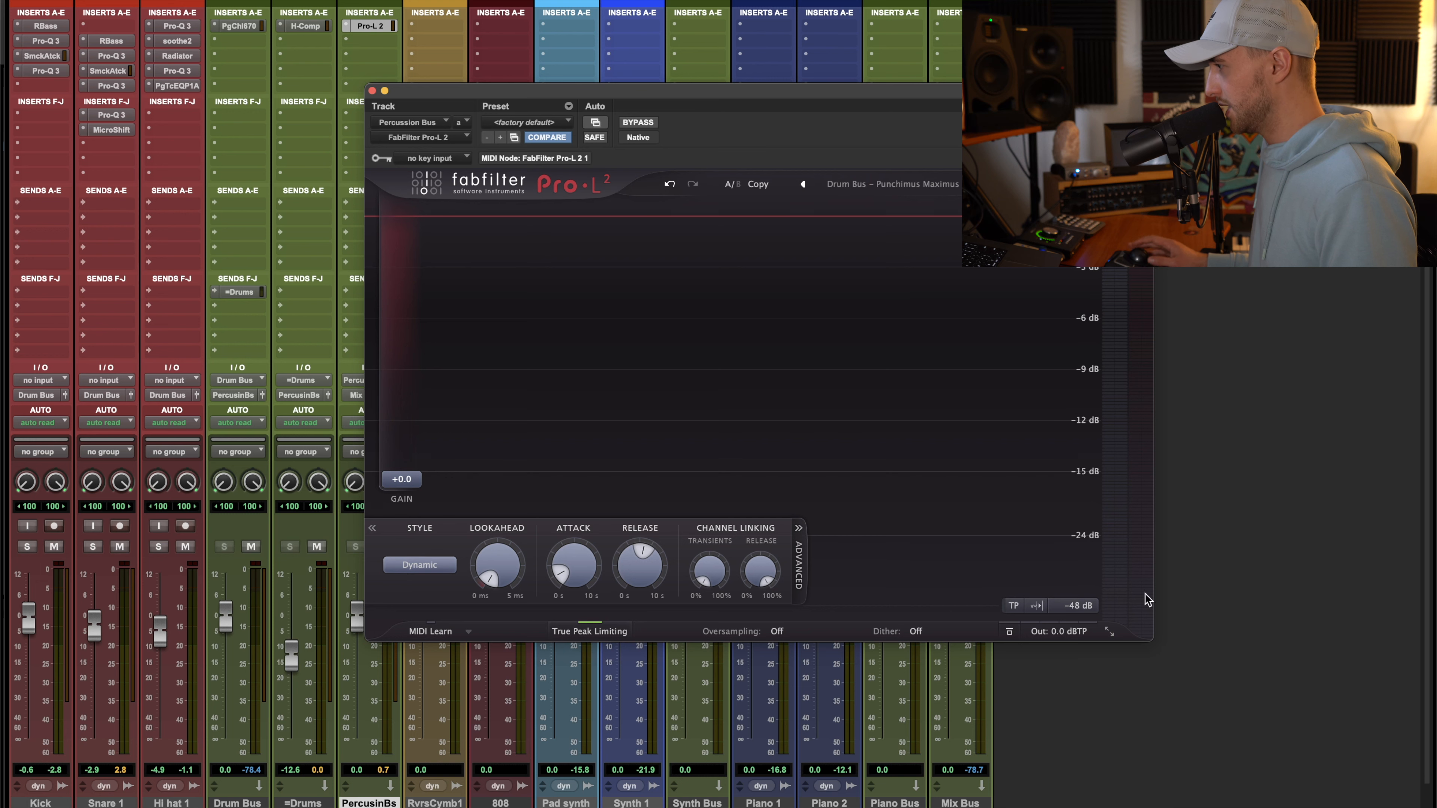
{"action": "double_click", "coordinate": [1061, 644]}
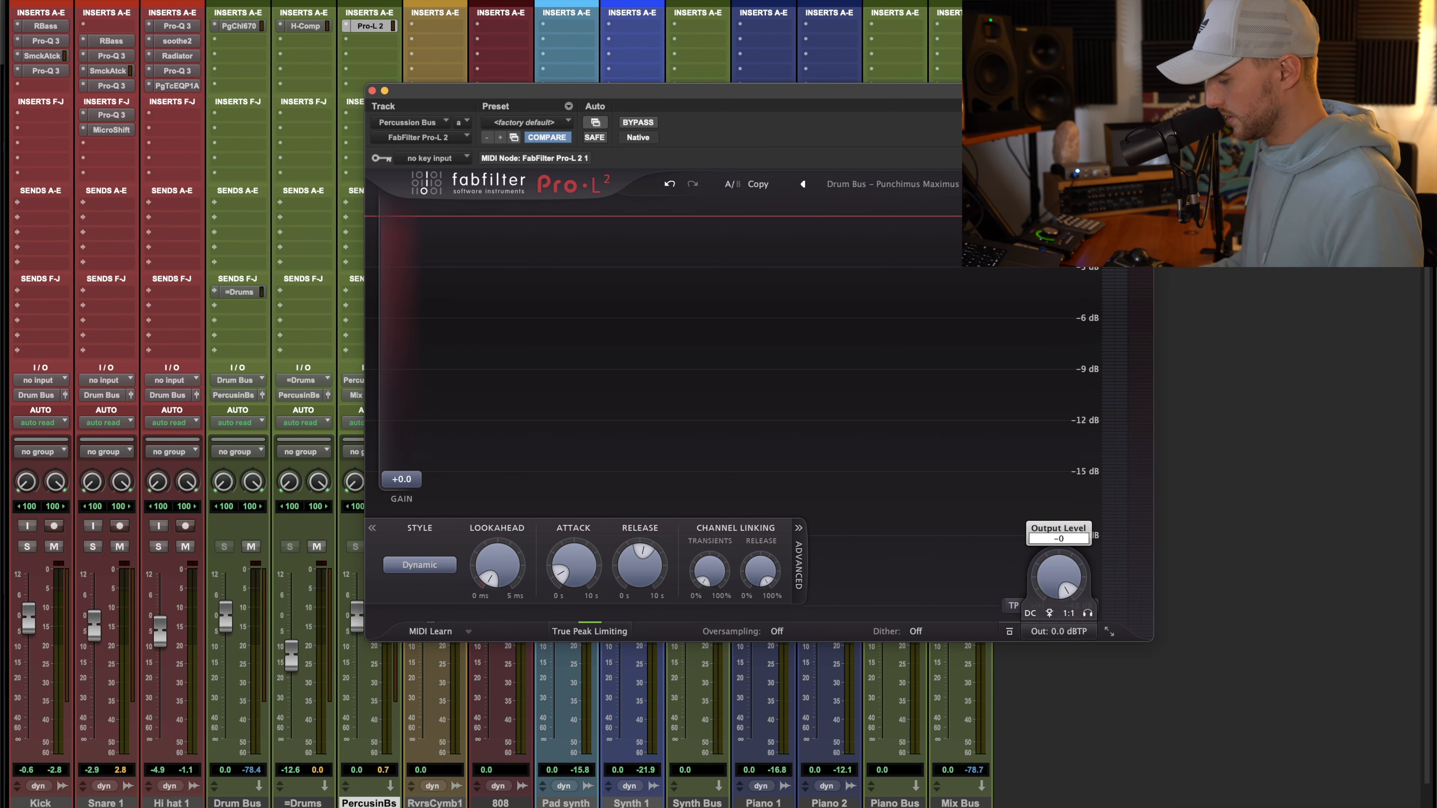
{"action": "key", "text": "space"}
Set Pro-L 2's gain to about +0.53 dB, lower the Percussion Bus fader to -1.1 dB and close the limiter
{"action": "left_click_drag", "start_coordinate": [409, 475], "coordinate": [407, 469]}
{"action": "mouse_move", "coordinate": [1055, 634]}
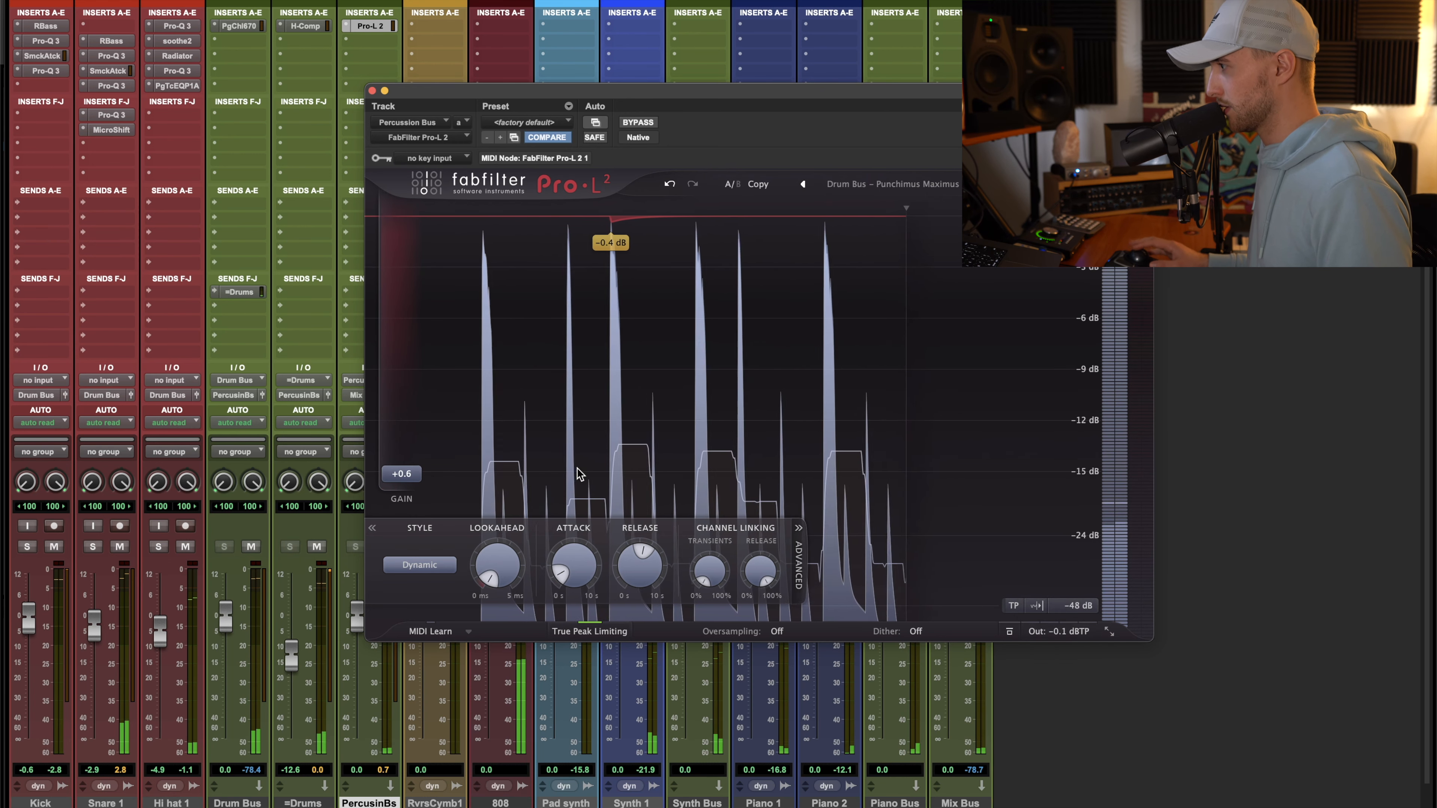
{"action": "mouse_move", "coordinate": [416, 480]}
{"action": "left_click_drag", "start_coordinate": [417, 485], "coordinate": [412, 488]}
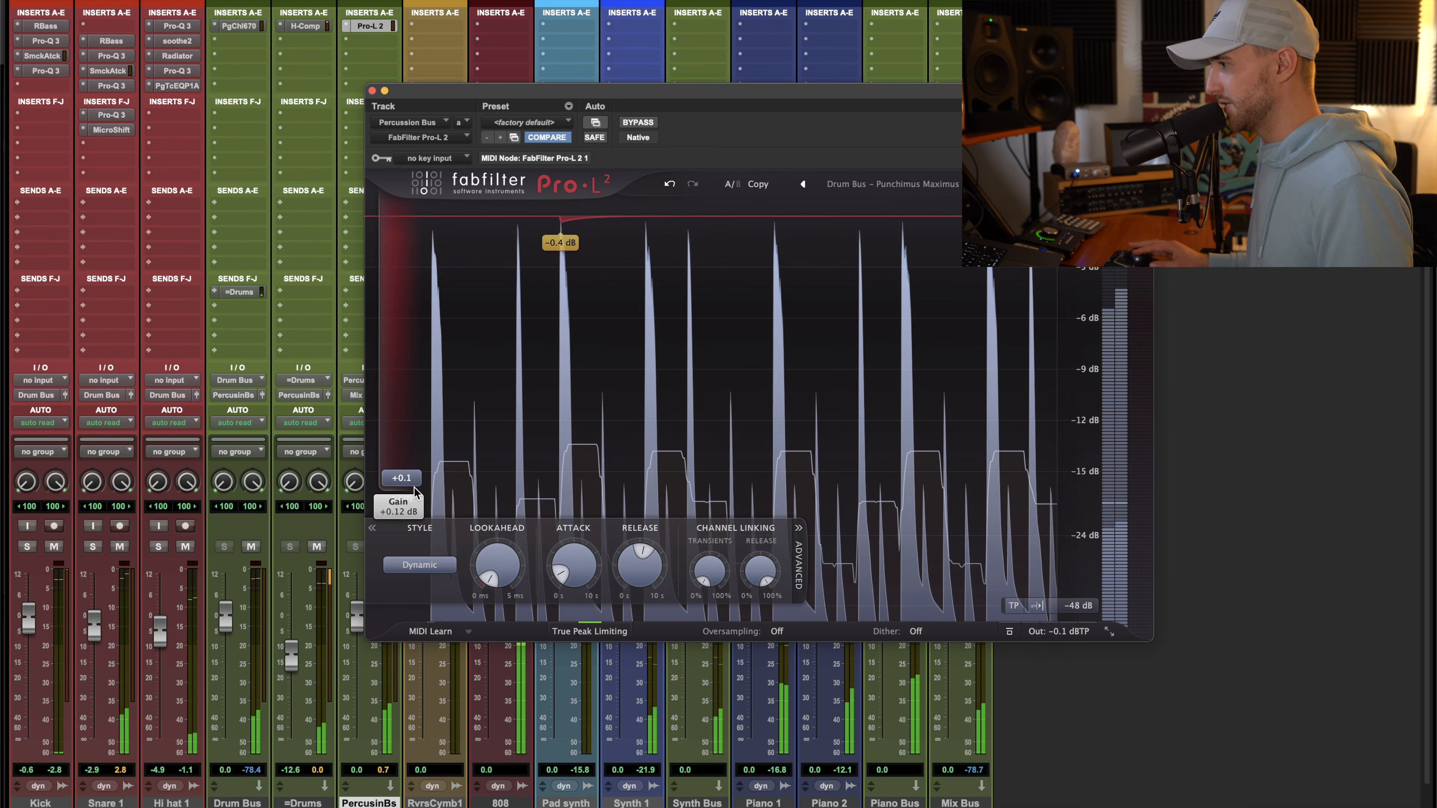
{"action": "left_click_drag", "start_coordinate": [414, 483], "coordinate": [415, 474]}
{"action": "left_click_drag", "start_coordinate": [528, 94], "coordinate": [792, 20]}
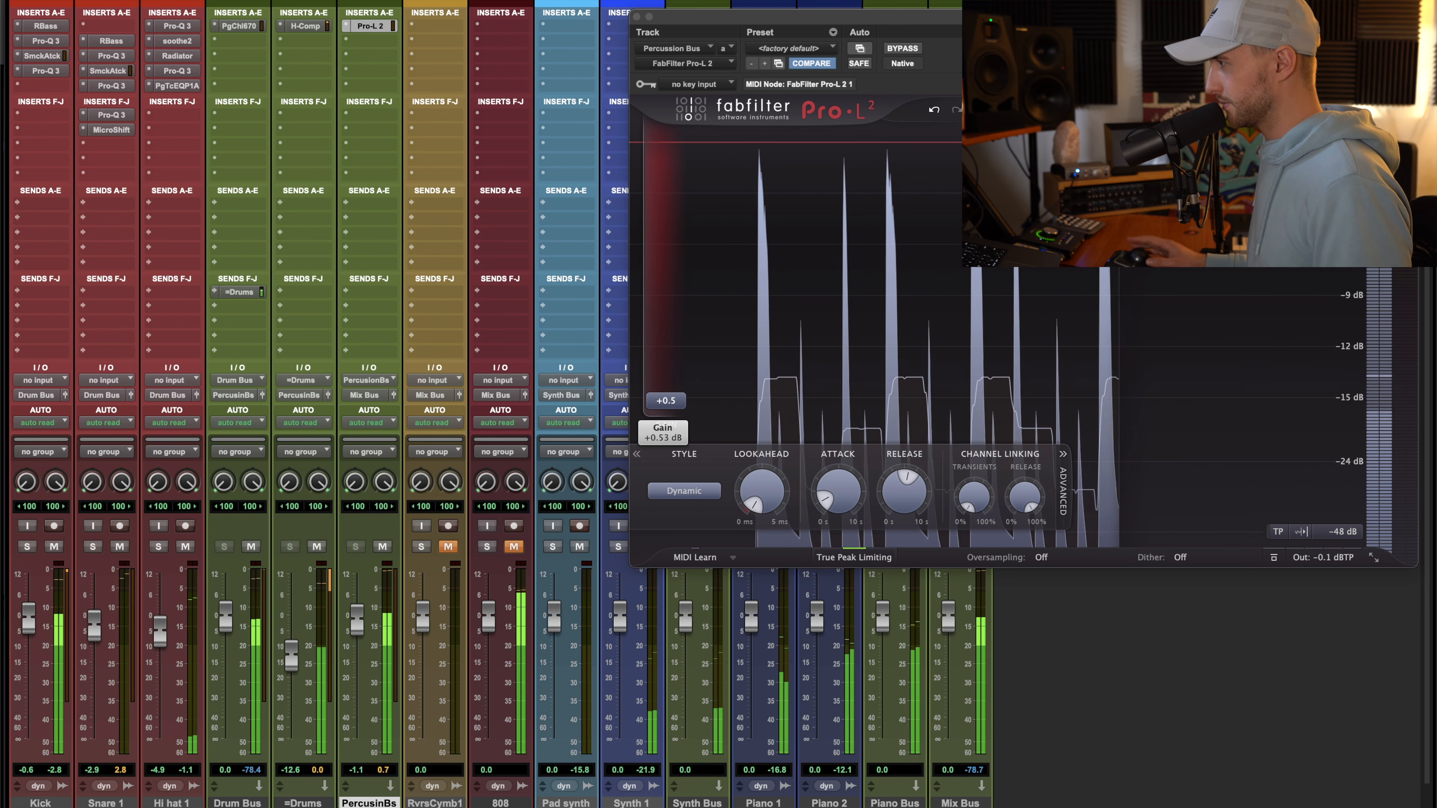
{"action": "left_click", "coordinate": [637, 16]}
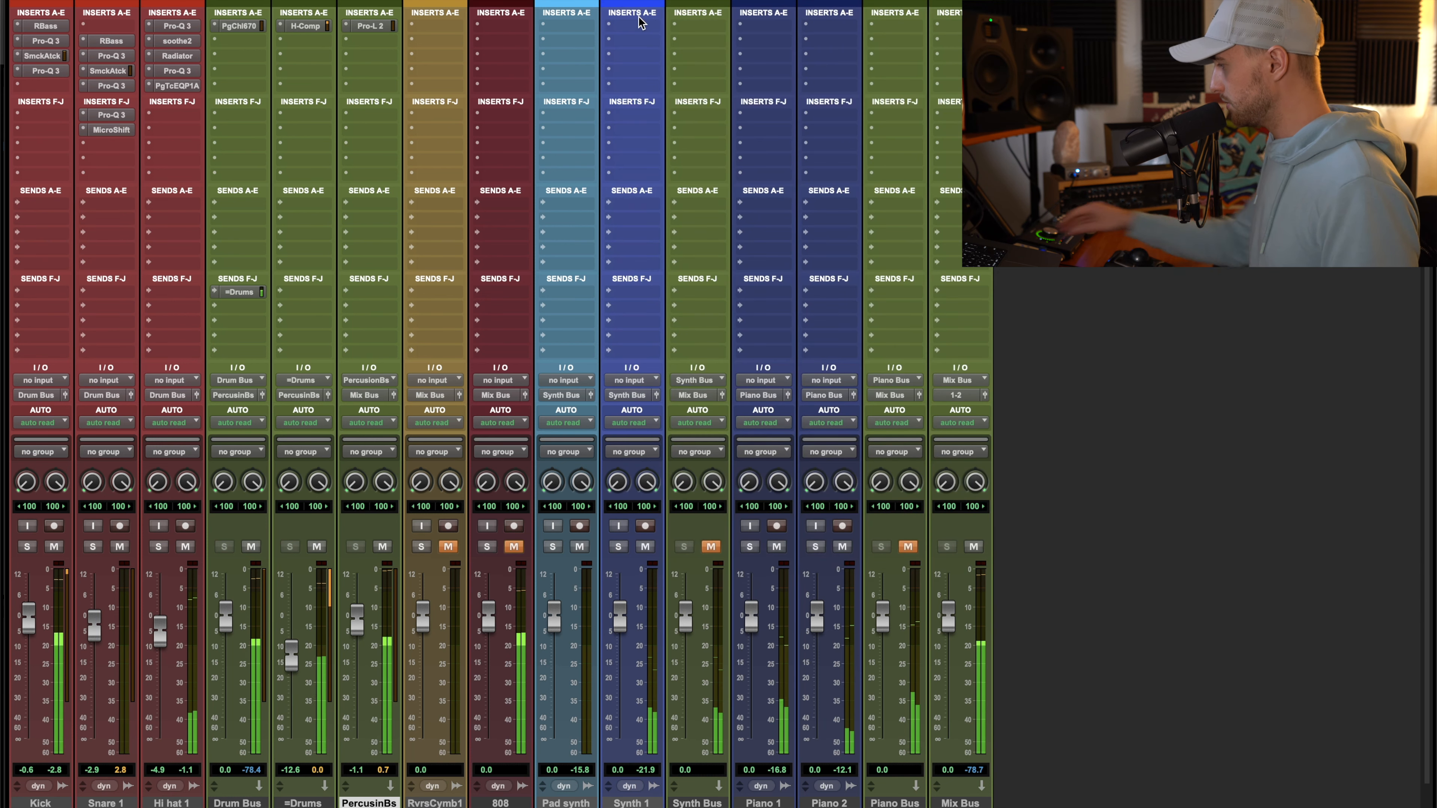